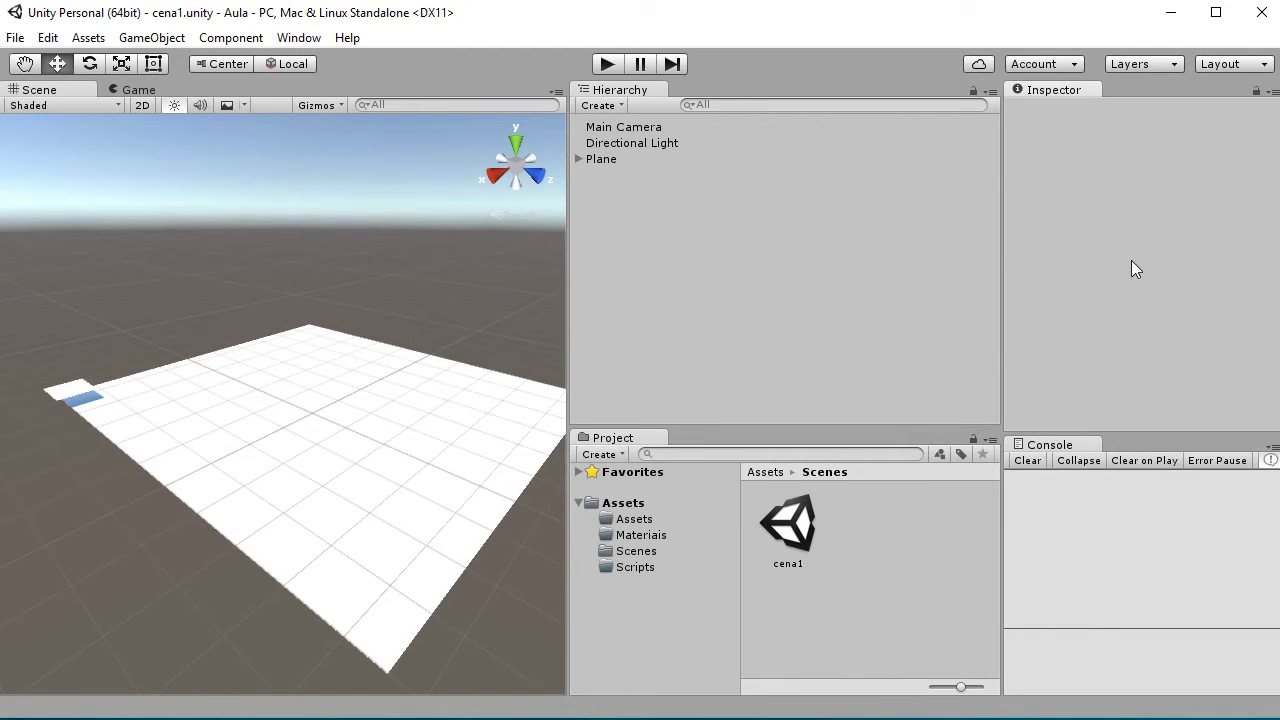
Switch the editor to the Maciel layout to show the Scene and Game views together.
left_click(1226, 72)
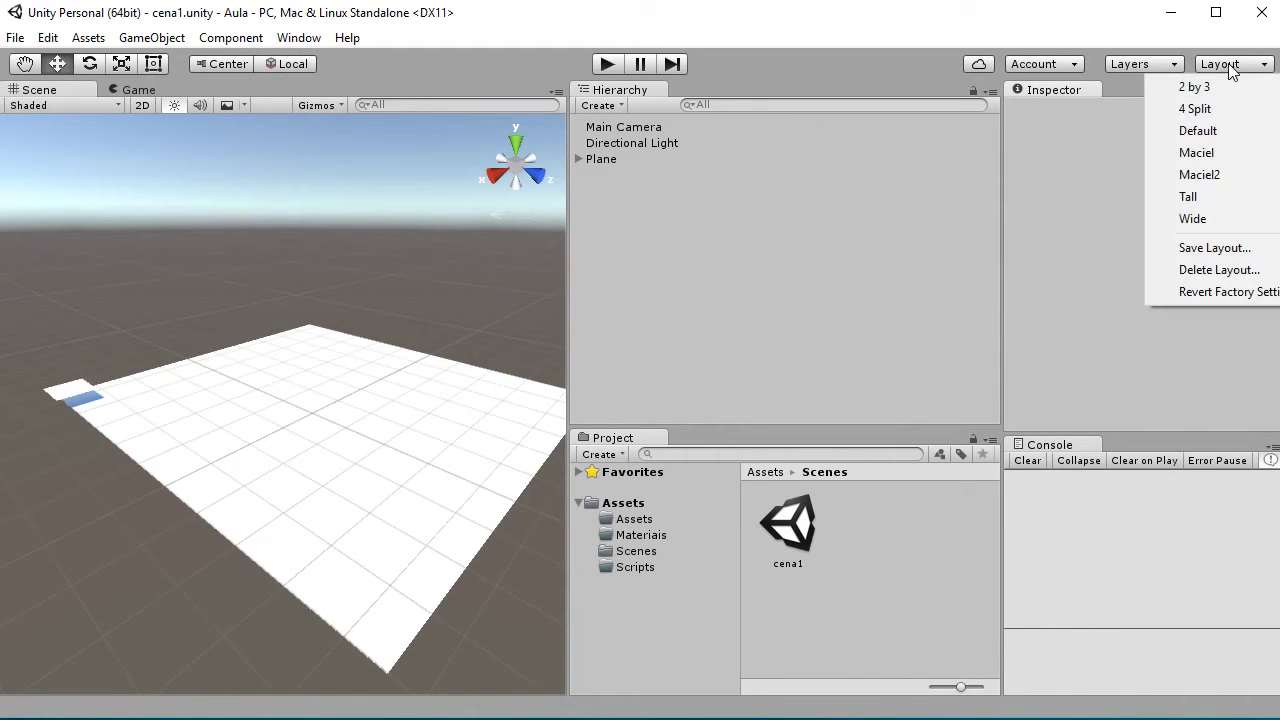
left_click(1217, 156)
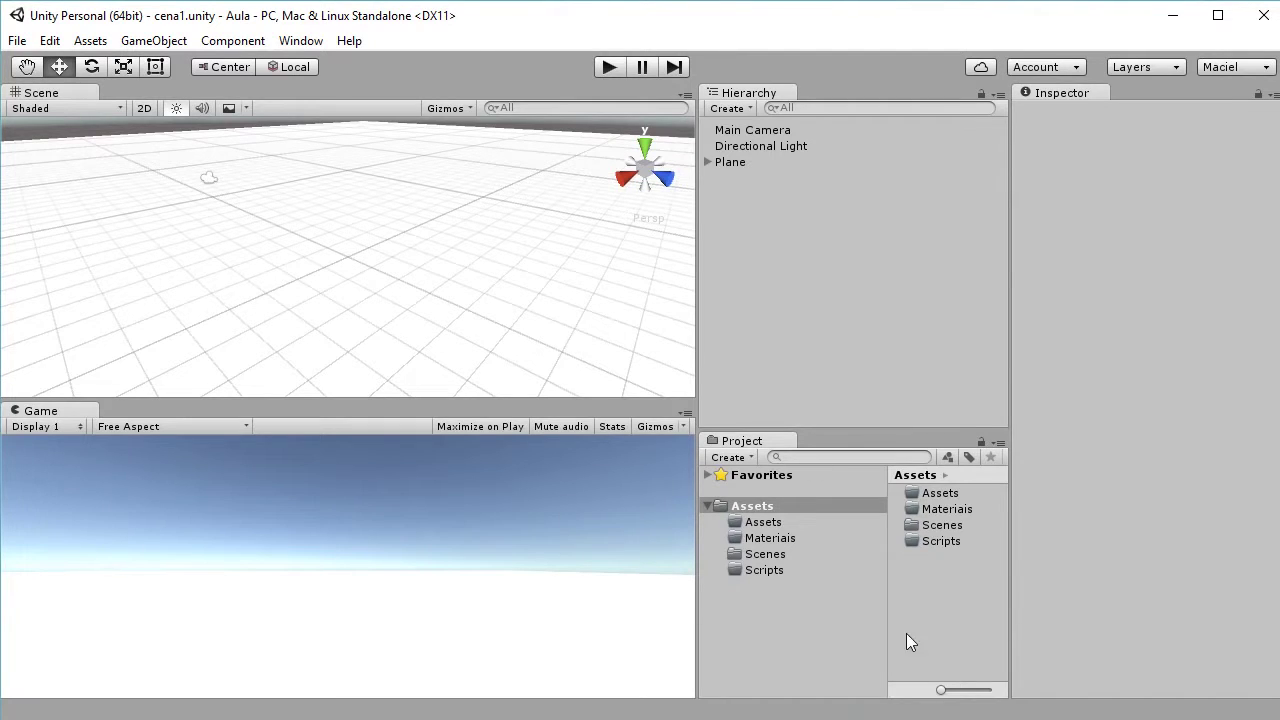
Browse to the Scenes folder containing the cena1 scene.
left_click(766, 556)
left_click(924, 538)
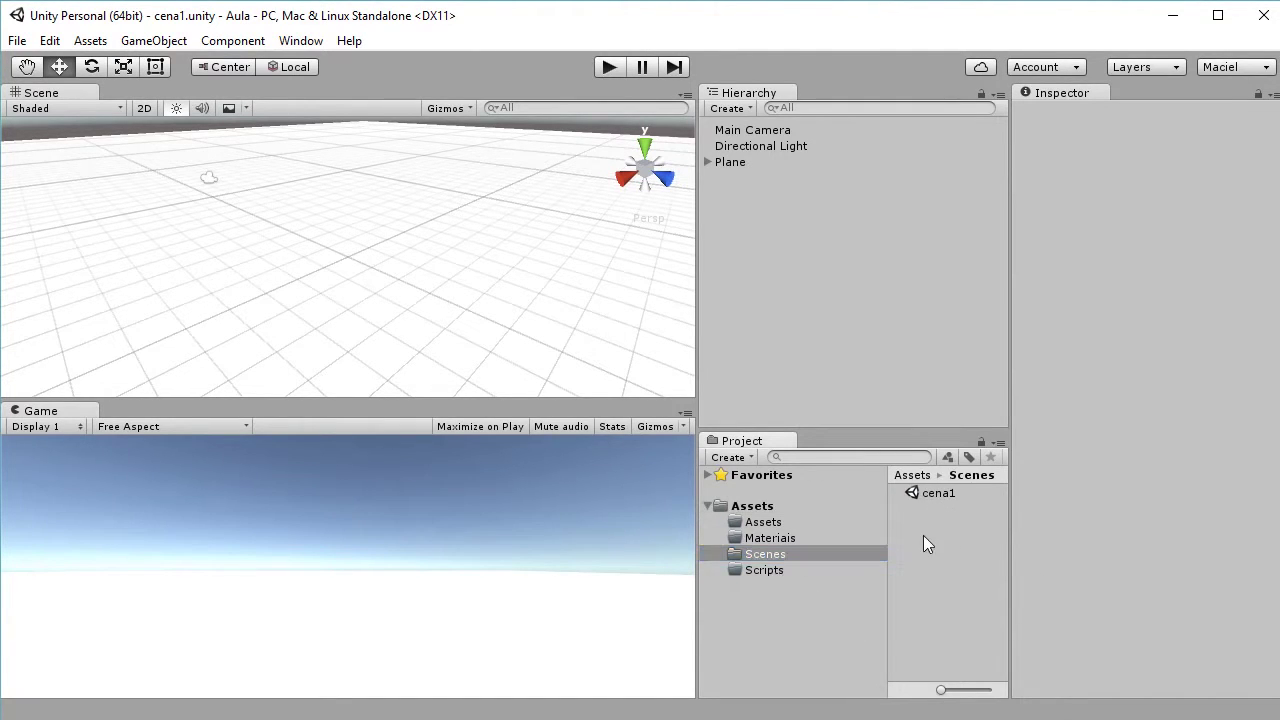
left_click(940, 493)
left_click(937, 544)
right_click(918, 522)
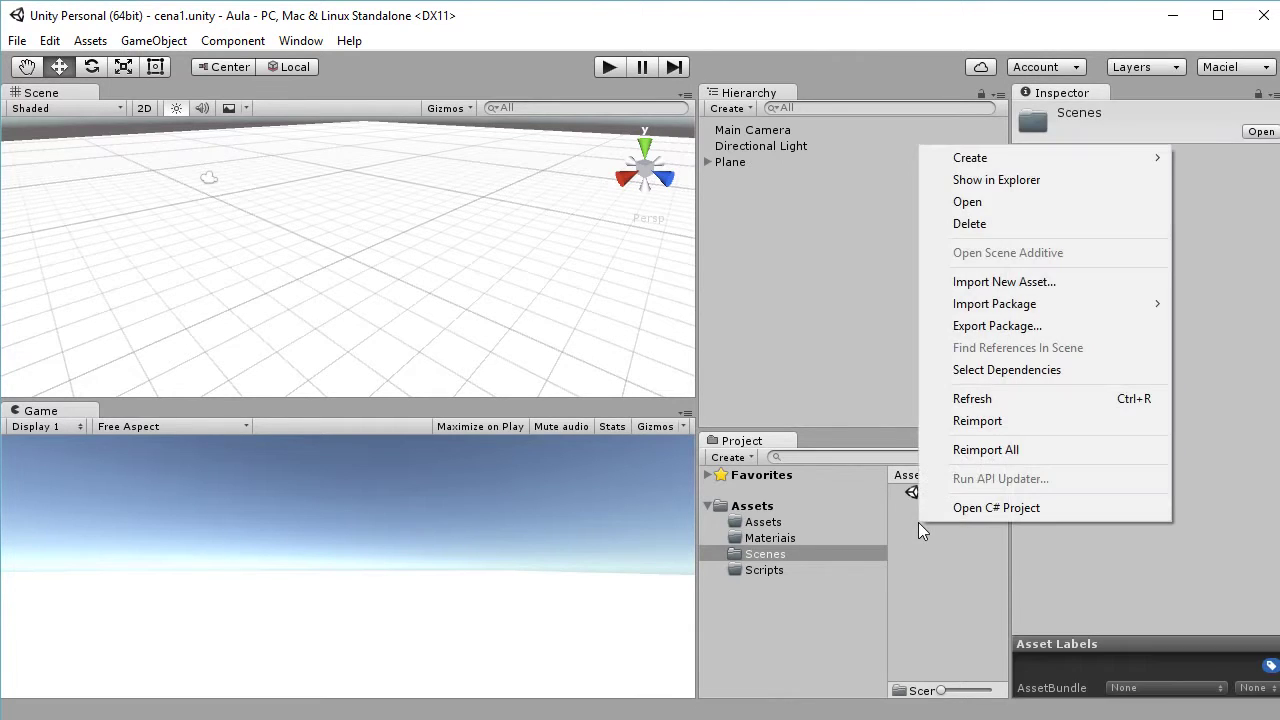
left_click(920, 558)
Create a new empty scene and save it as 'splash' in the Scenes folder.
left_click(17, 40)
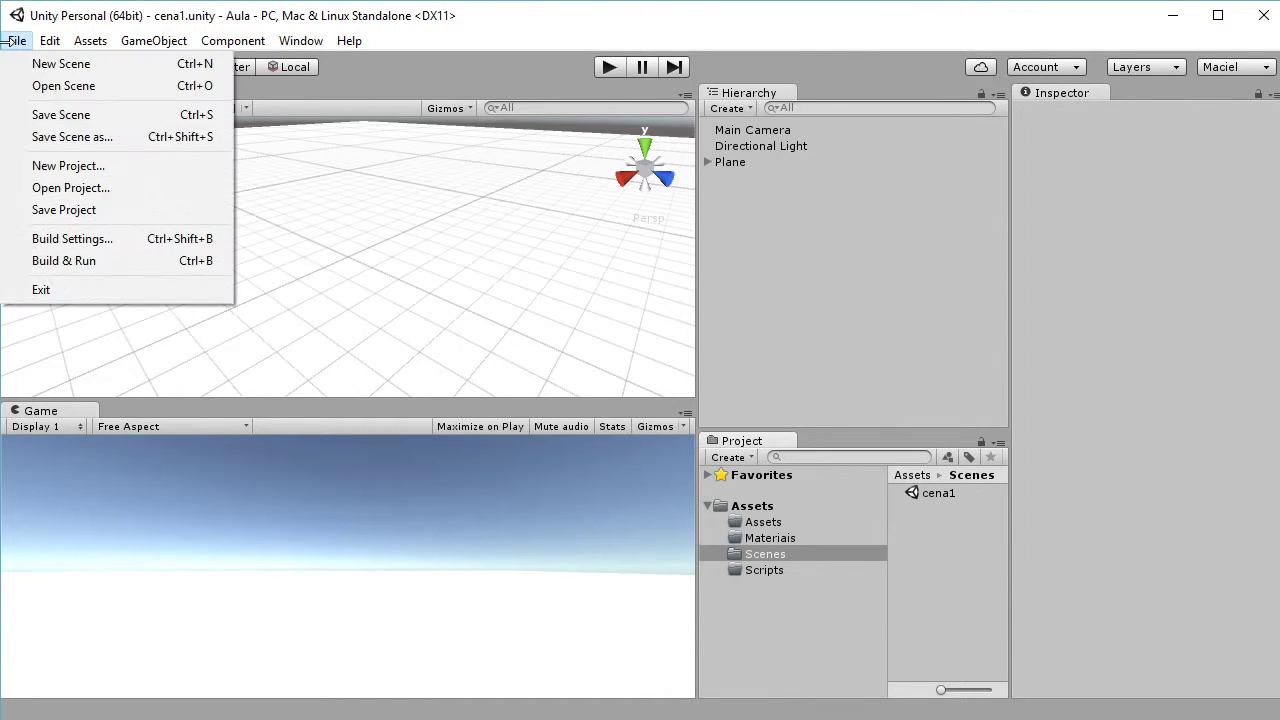
left_click(28, 64)
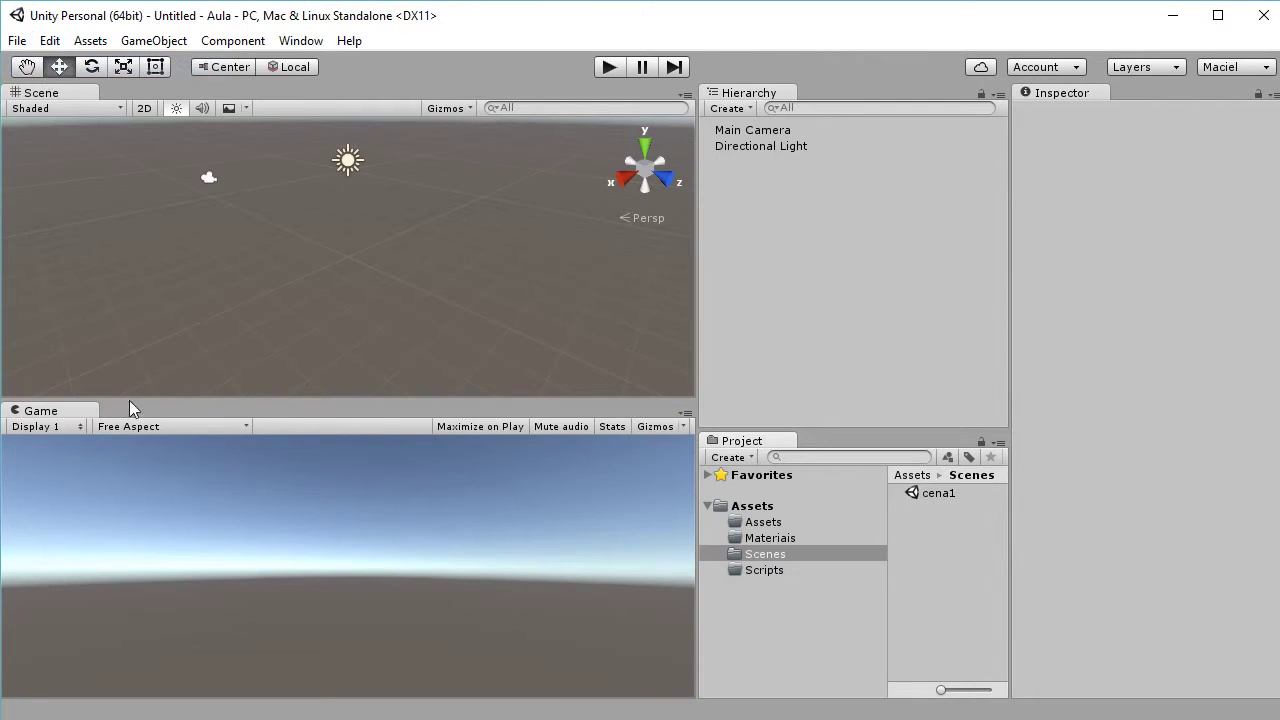
left_click(17, 40)
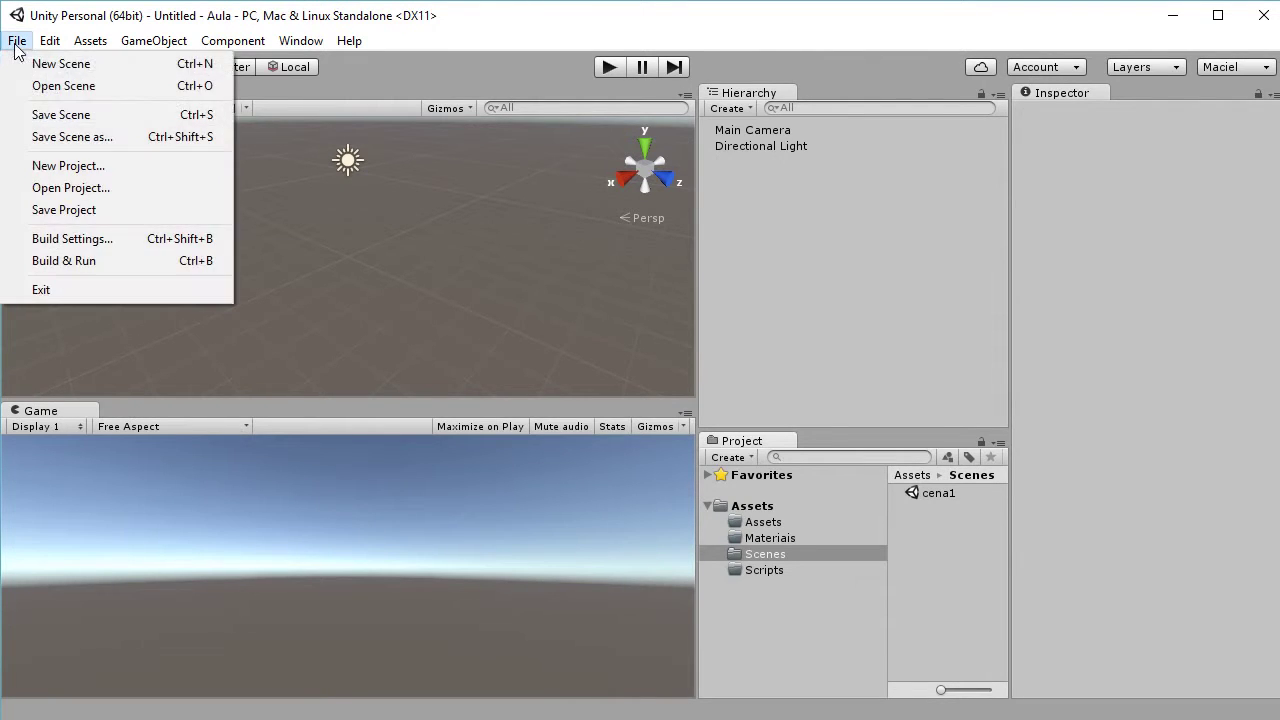
left_click(70, 114)
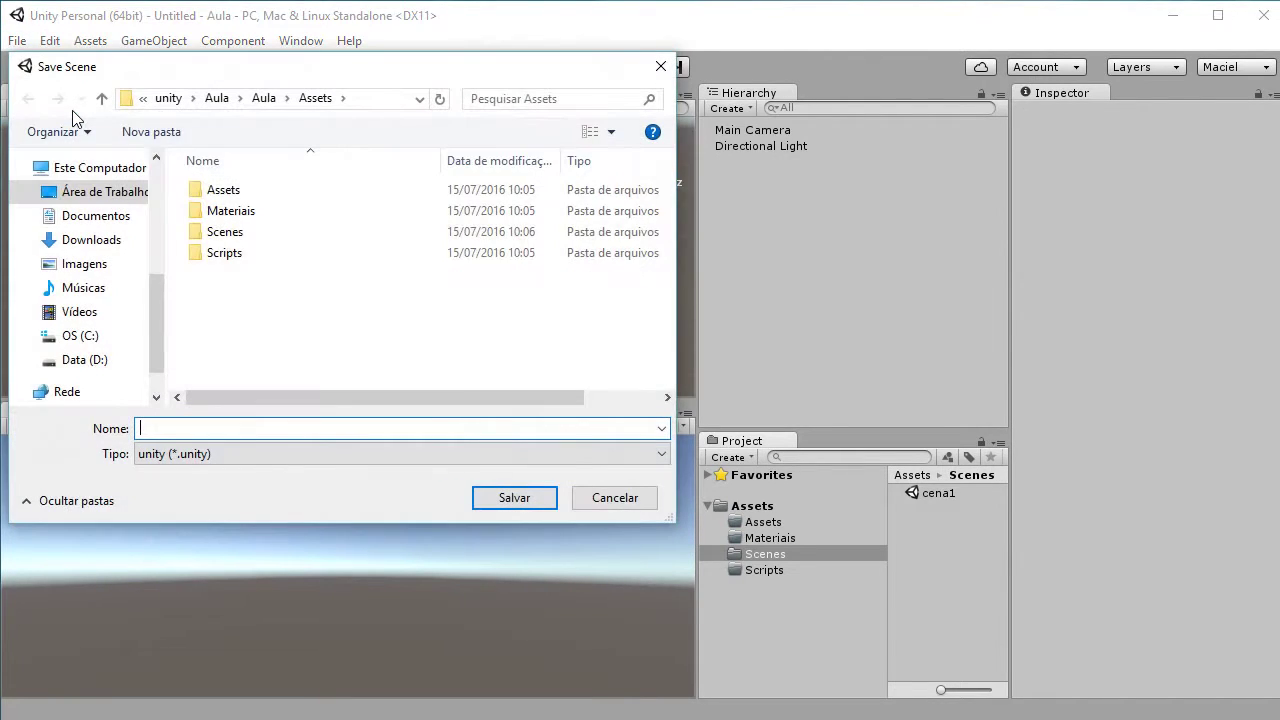
double_click(229, 236)
left_click(243, 429)
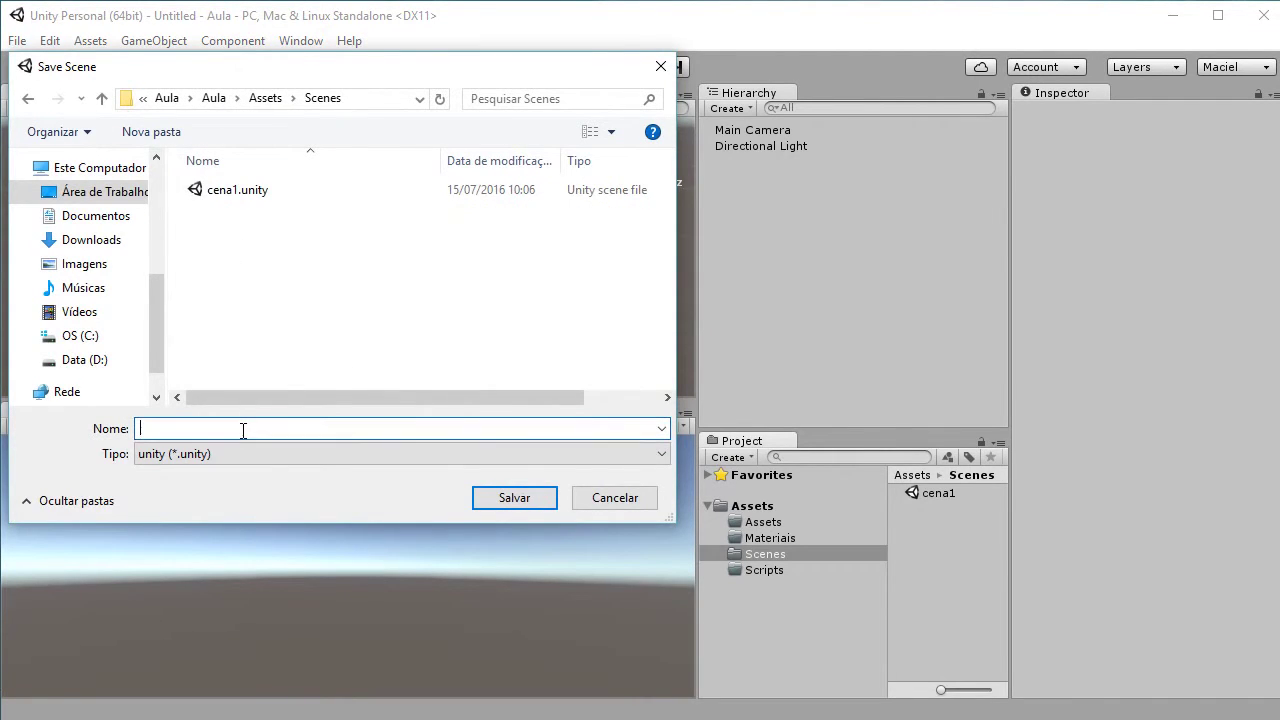
type("splash")
left_click(512, 500)
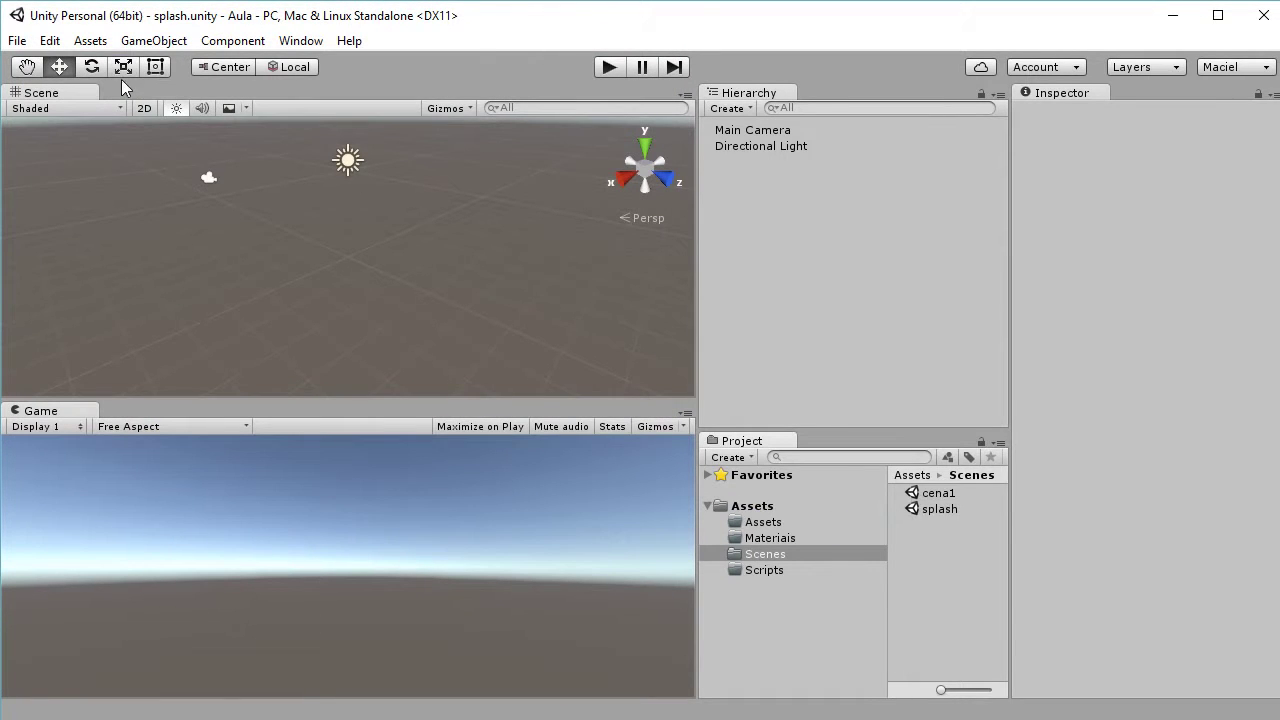
Create another new scene and save it as 'menu' in the Scenes folder.
left_click(17, 41)
left_click(60, 64)
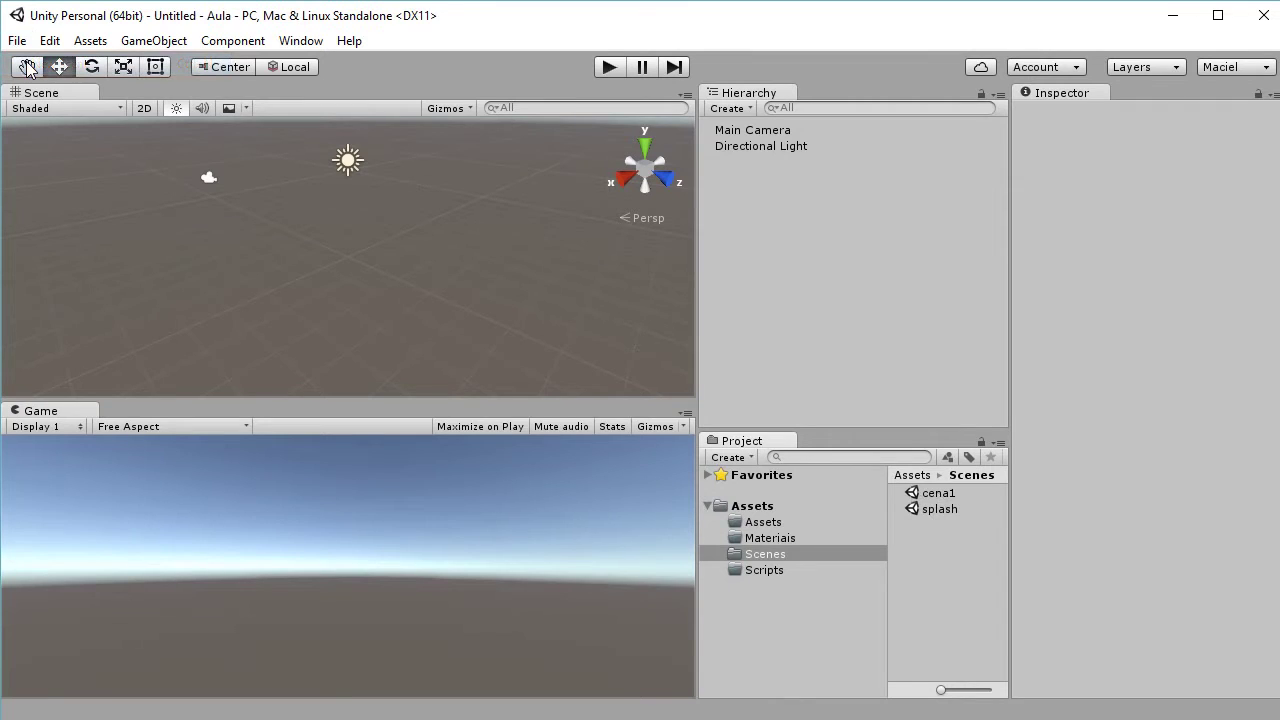
left_click(17, 41)
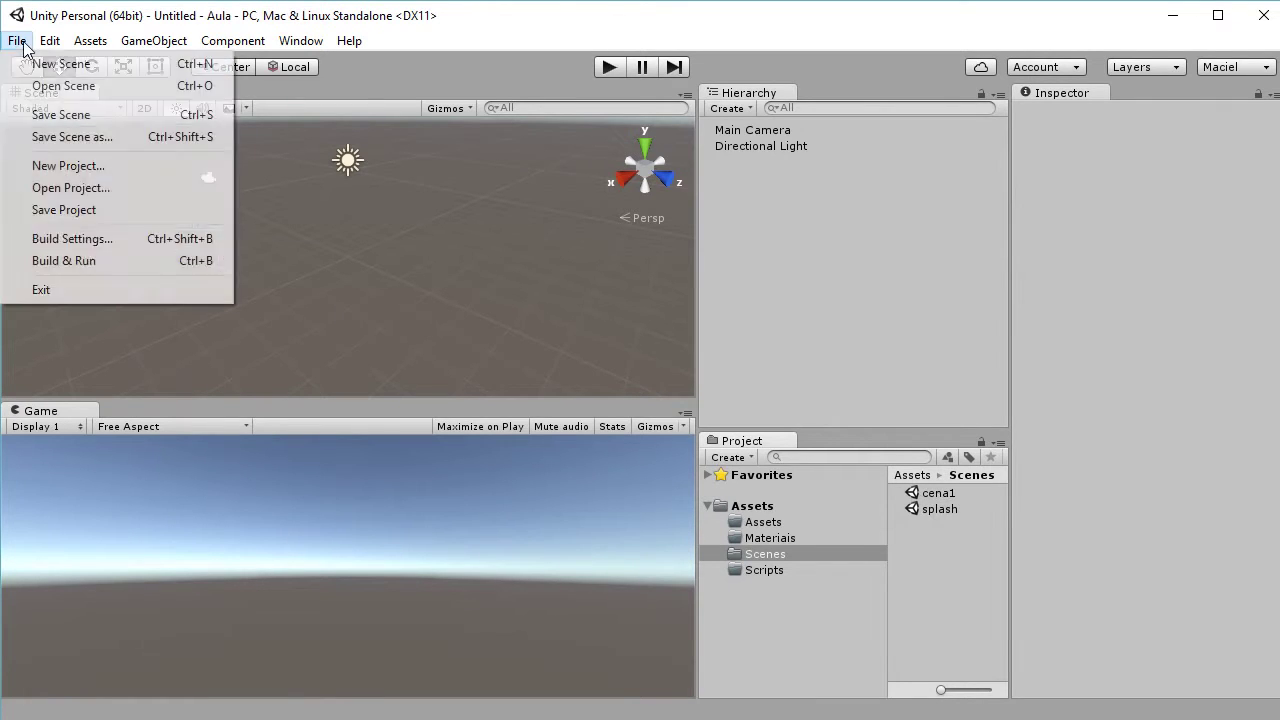
left_click(50, 117)
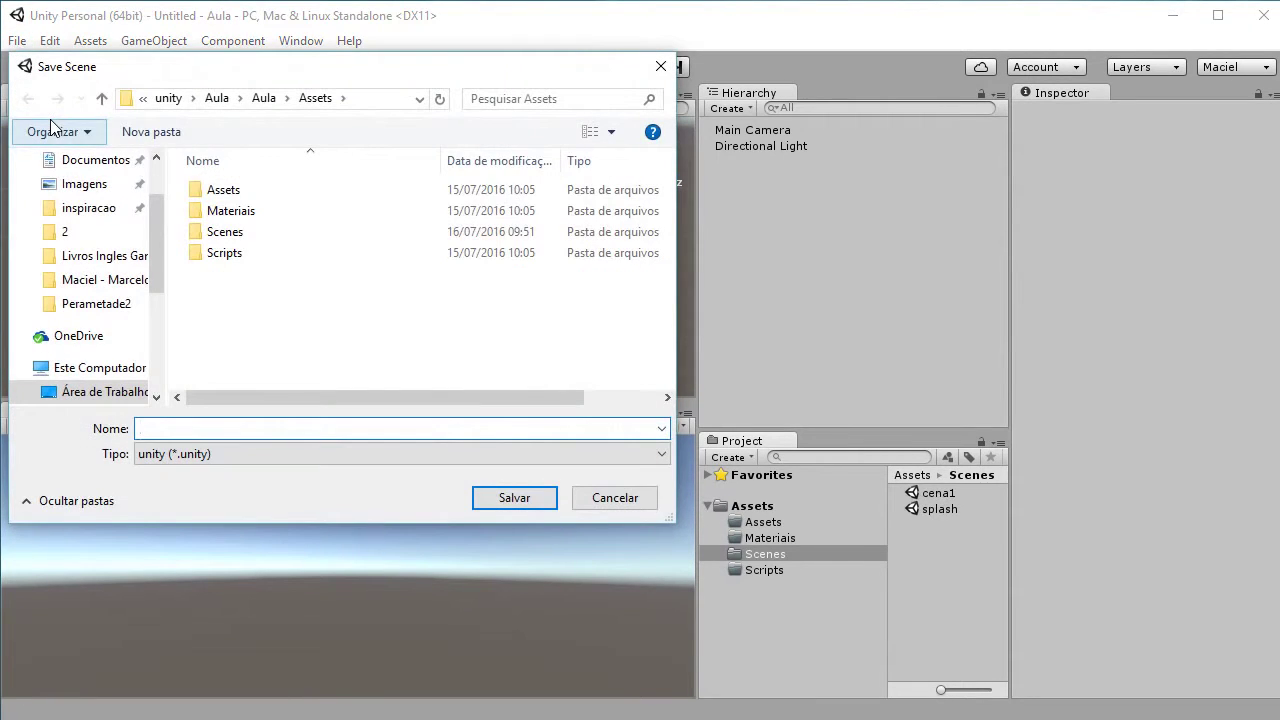
double_click(237, 236)
left_click(231, 430)
type("menu")
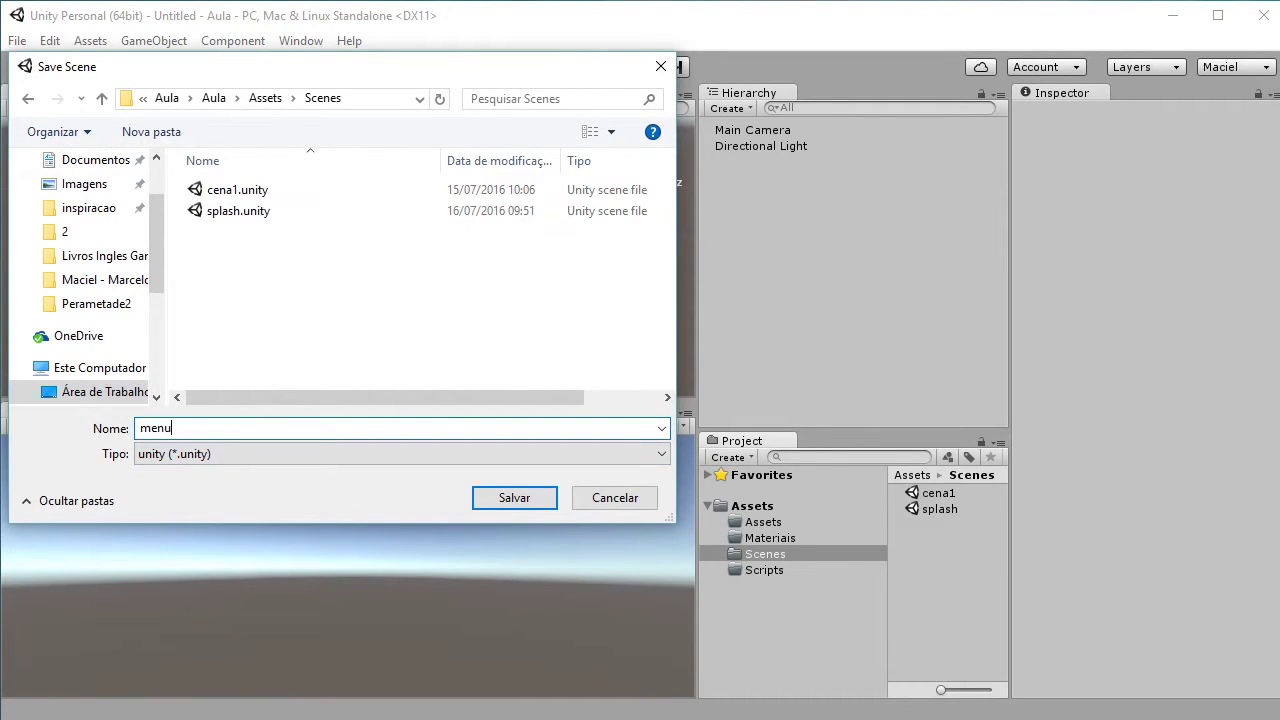
left_click(522, 491)
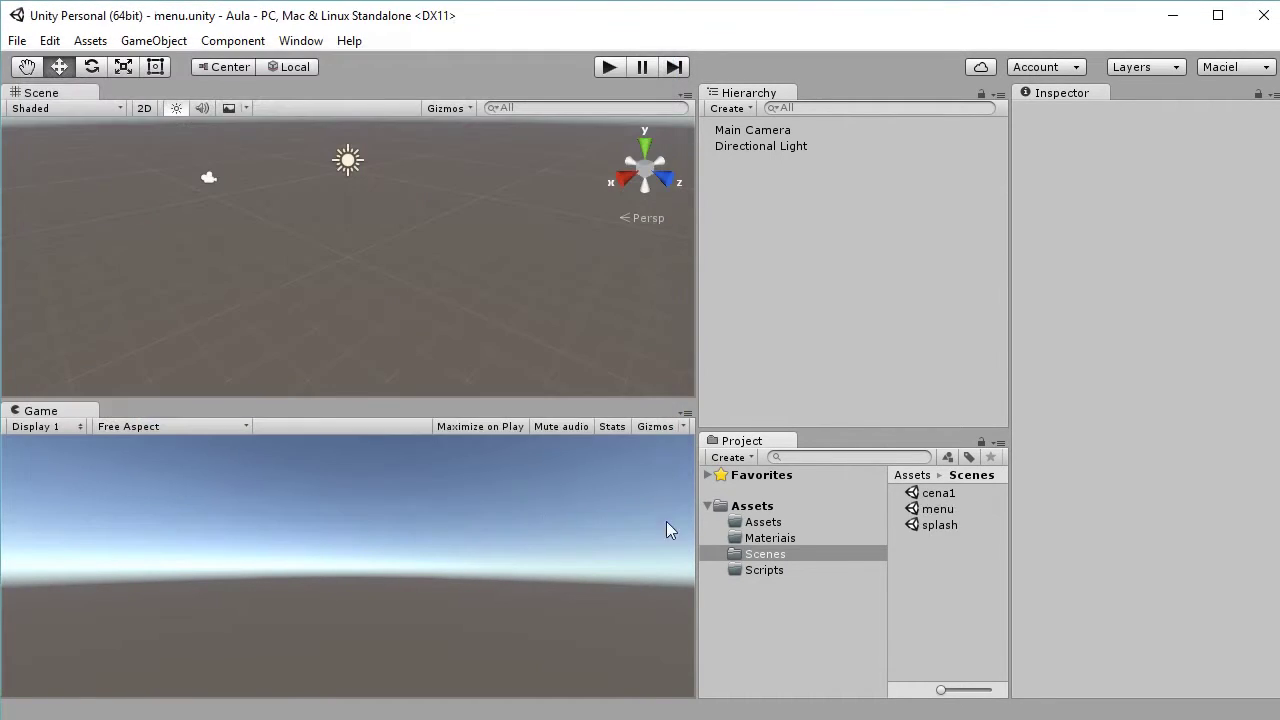
left_click(933, 525)
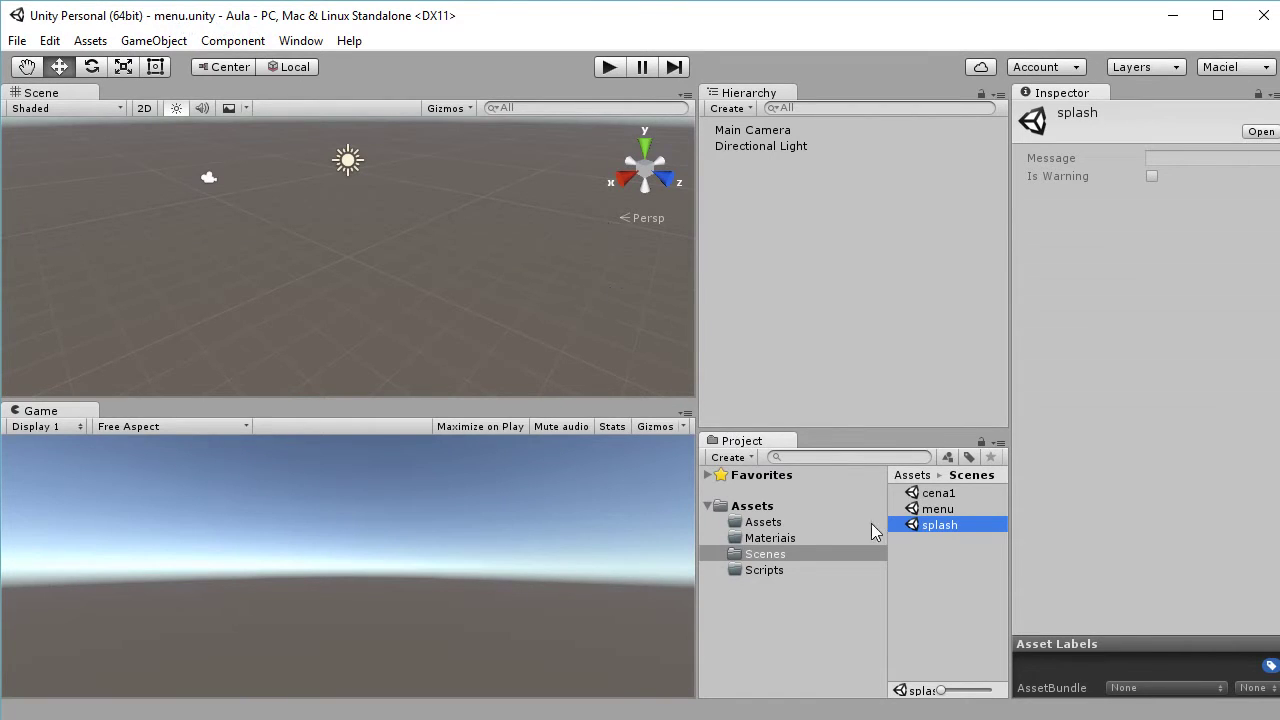
Open the splash scene and inspect its Main Camera and Directional Light.
double_click(926, 524)
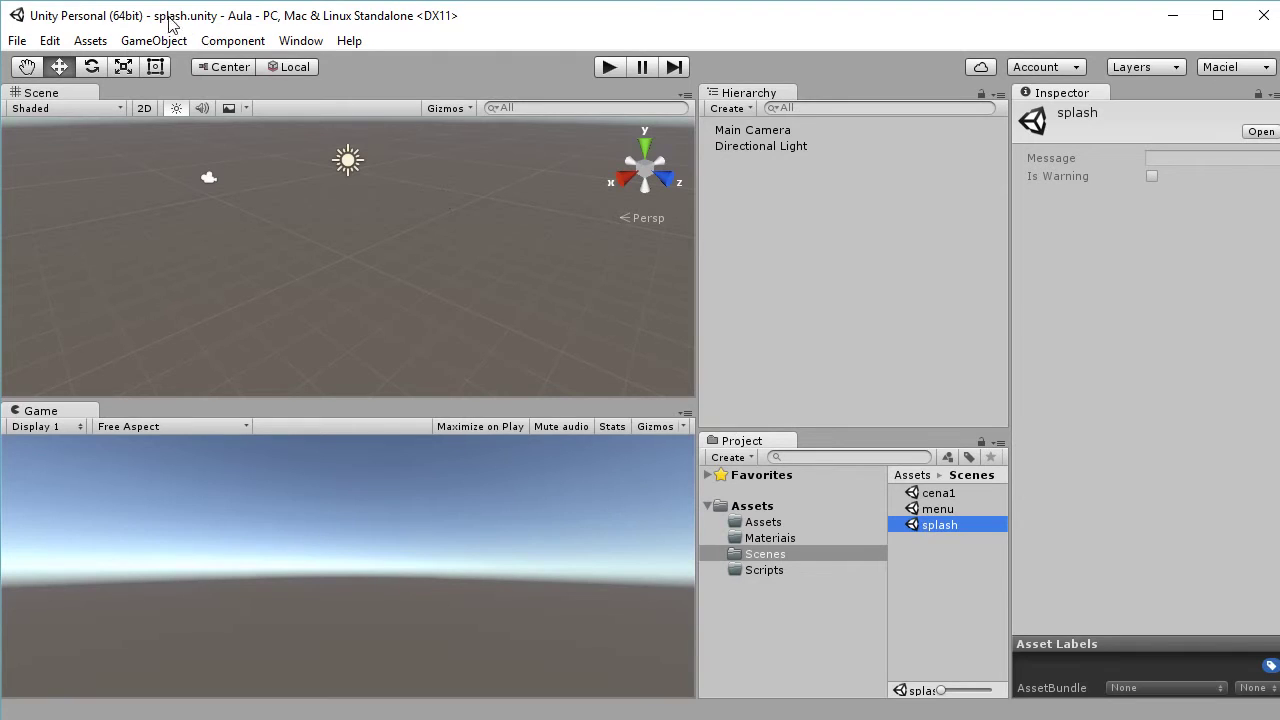
left_click(310, 274)
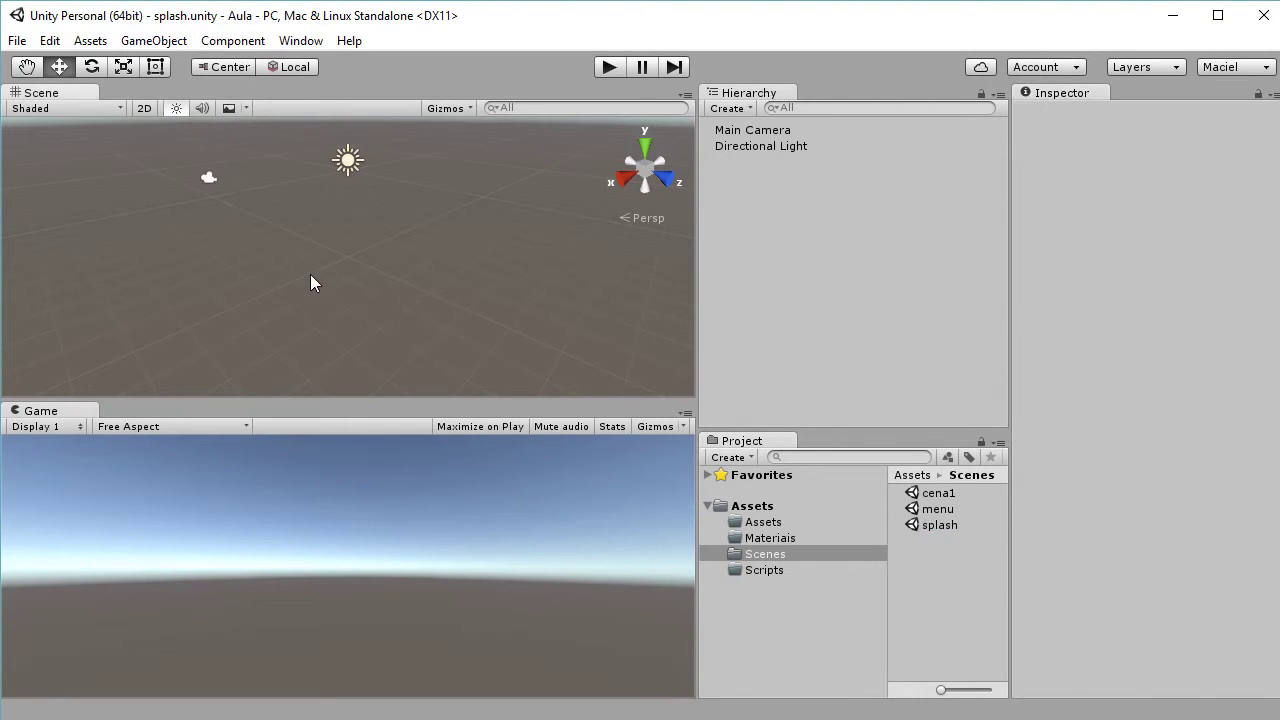
left_click(780, 134)
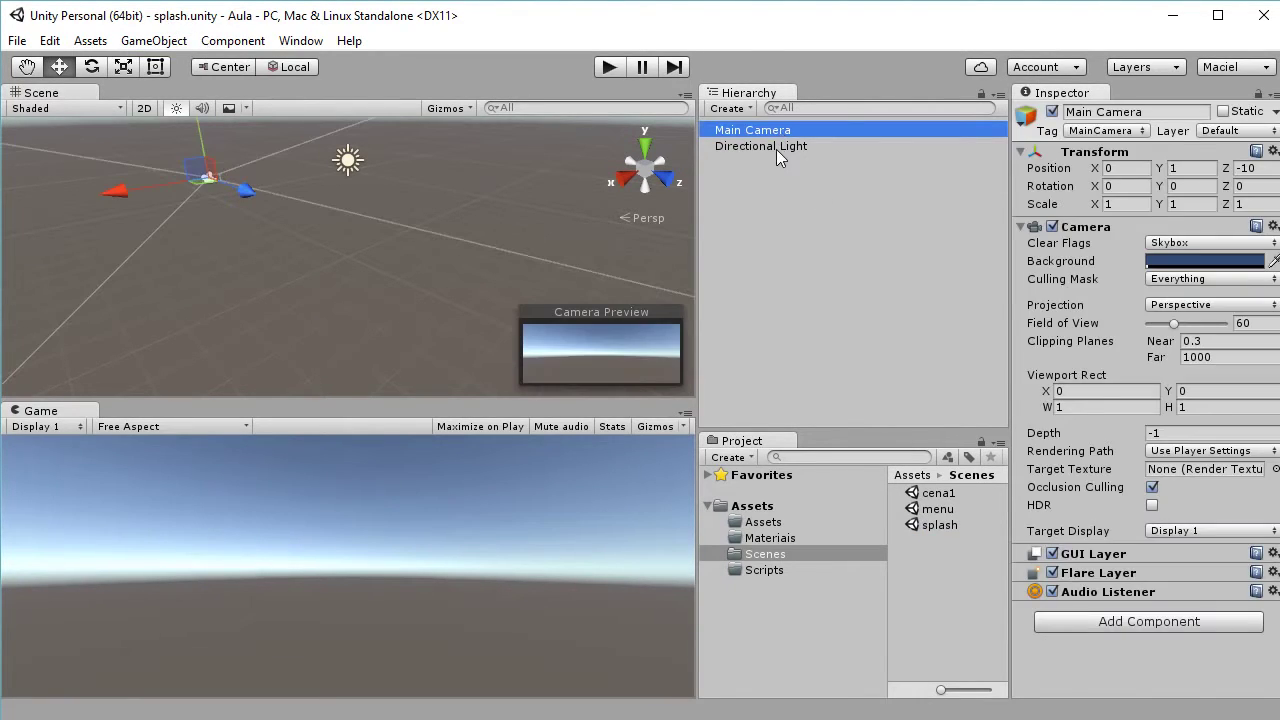
left_click(775, 148)
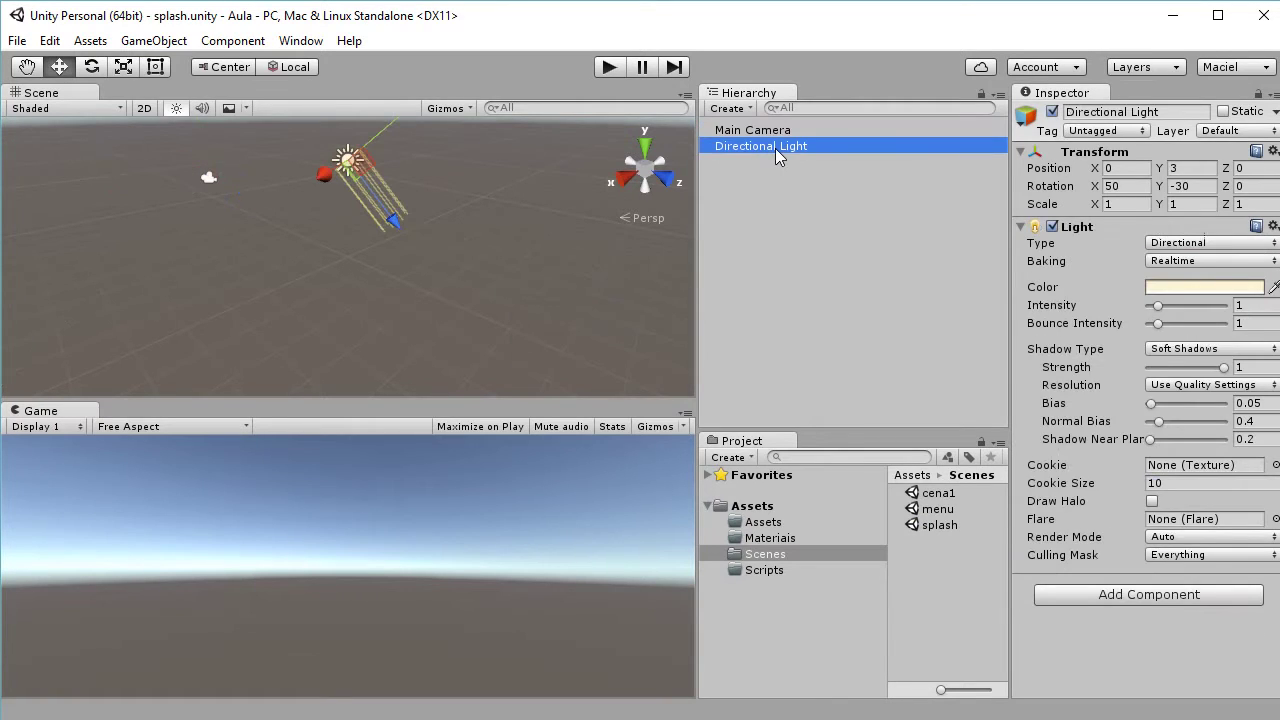
left_click(773, 134)
left_click(776, 203)
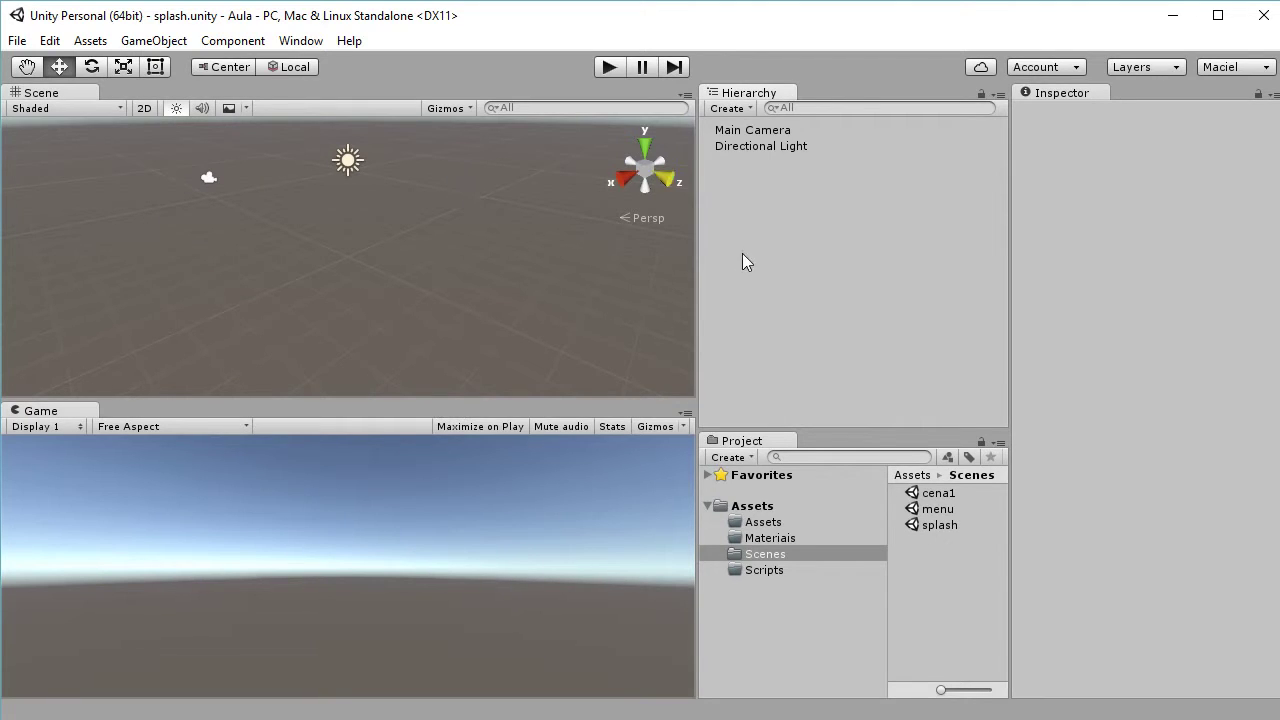
left_click(150, 41)
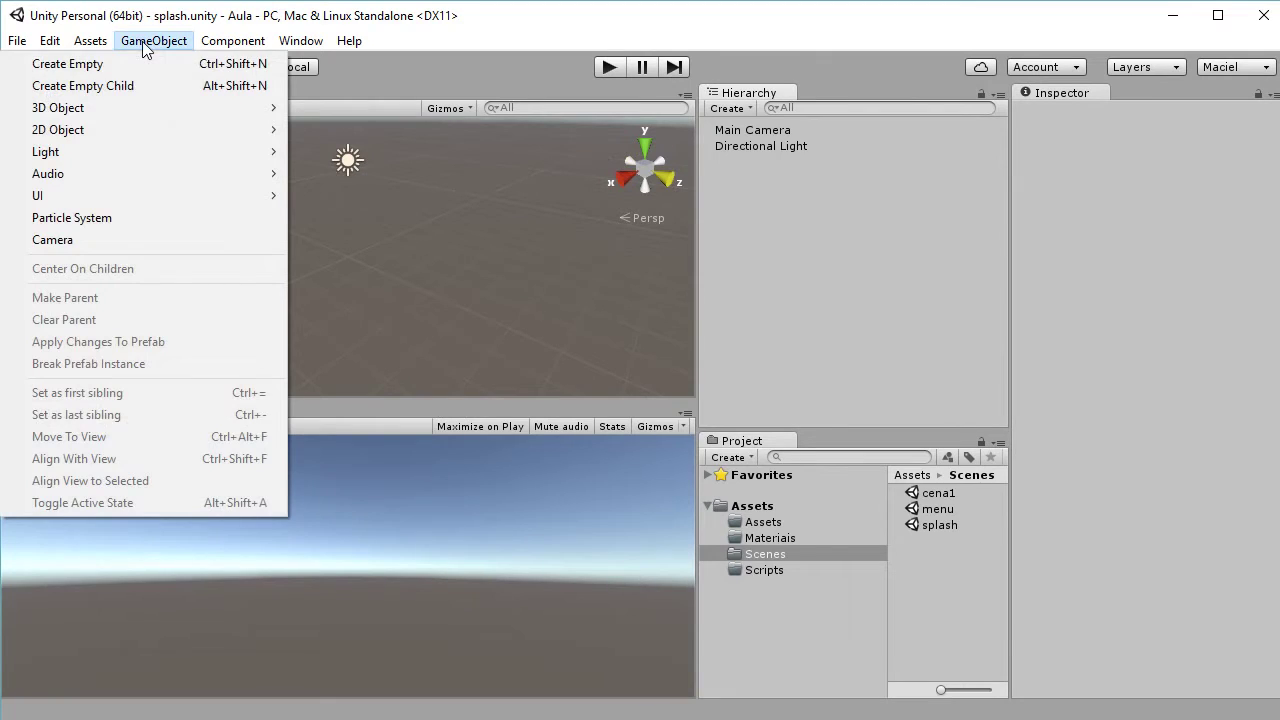
Add a UI Canvas to the splash scene and view it from the front.
mouse_move(80, 196)
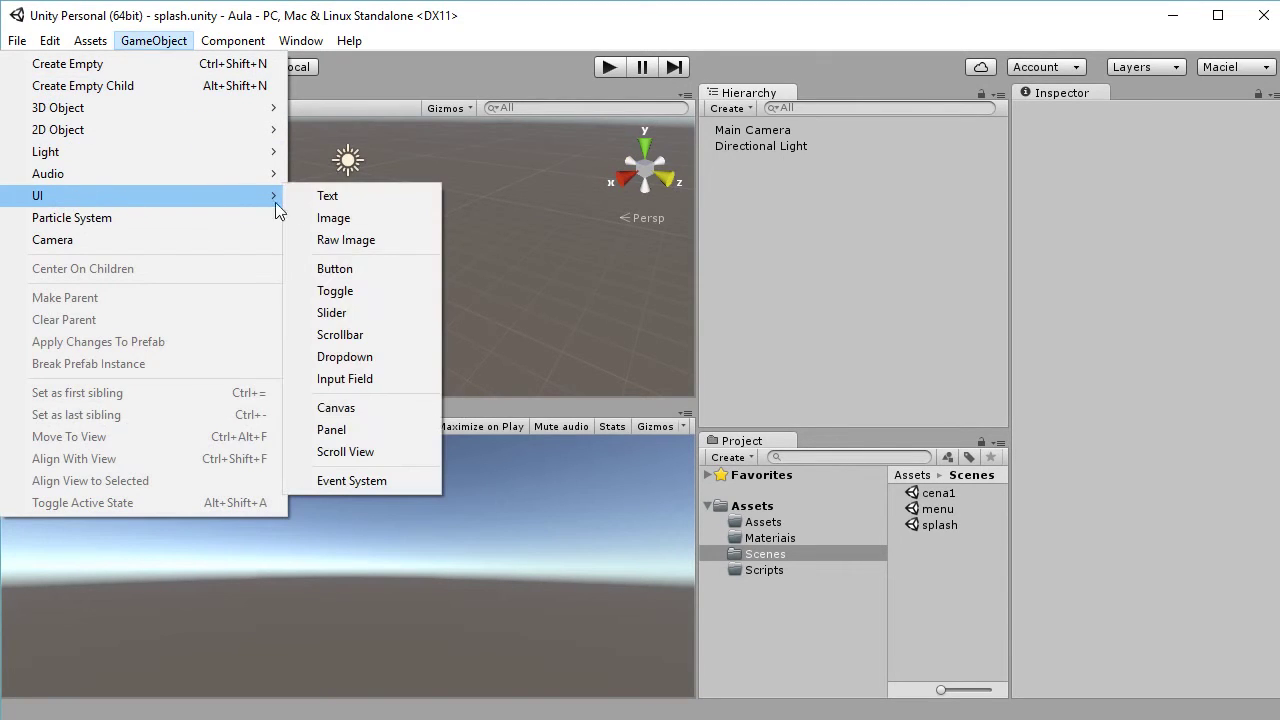
left_click(351, 412)
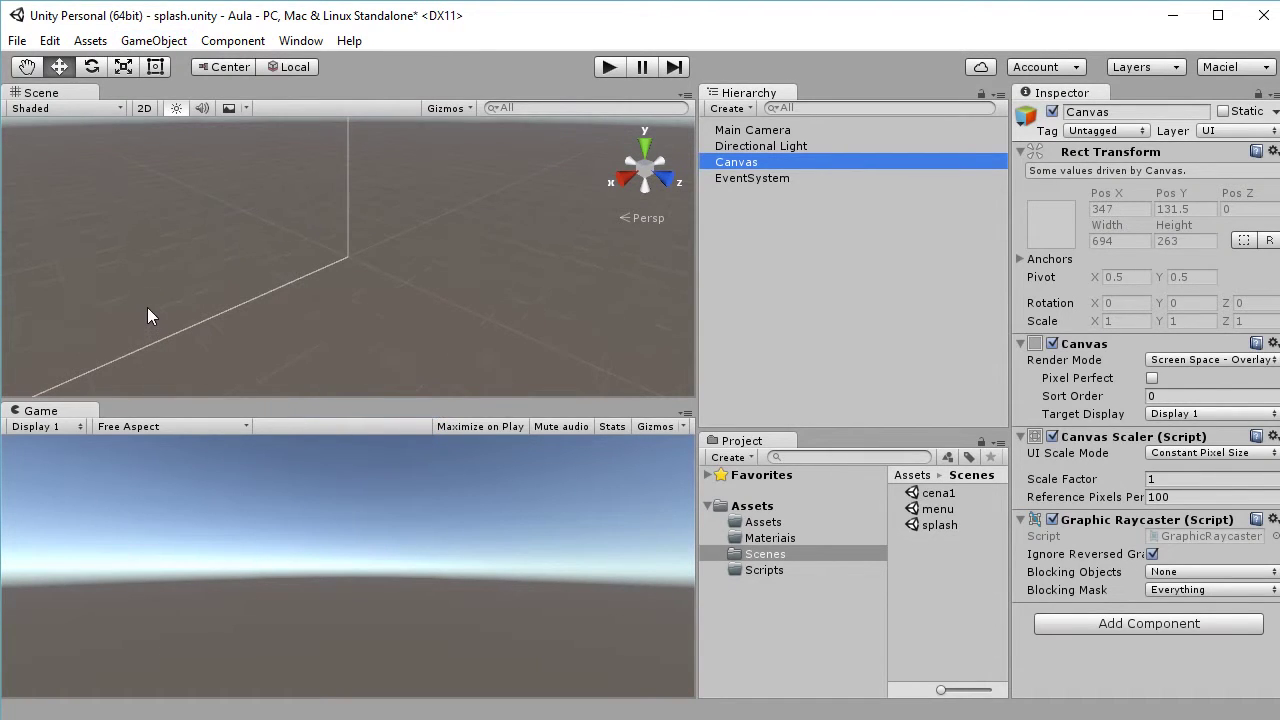
double_click(736, 162)
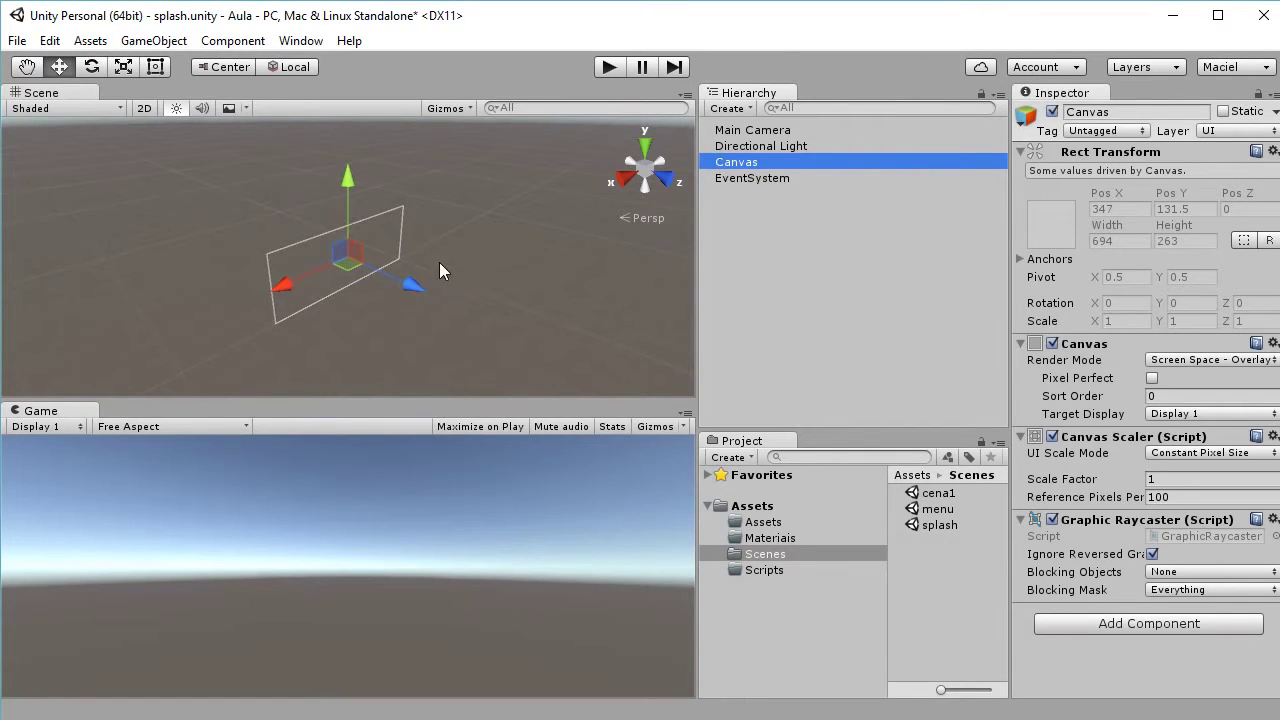
scroll(361, 260, "up", 3)
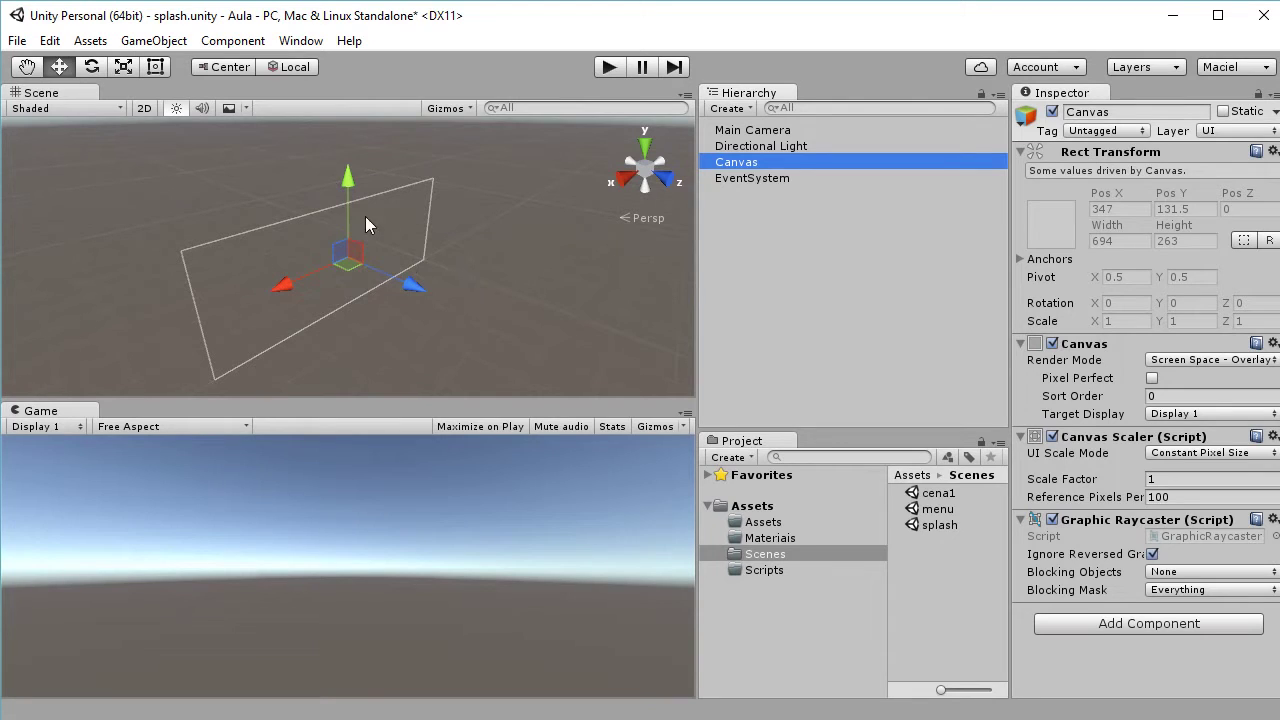
left_click_drag(144, 293, 922, 175, "alt")
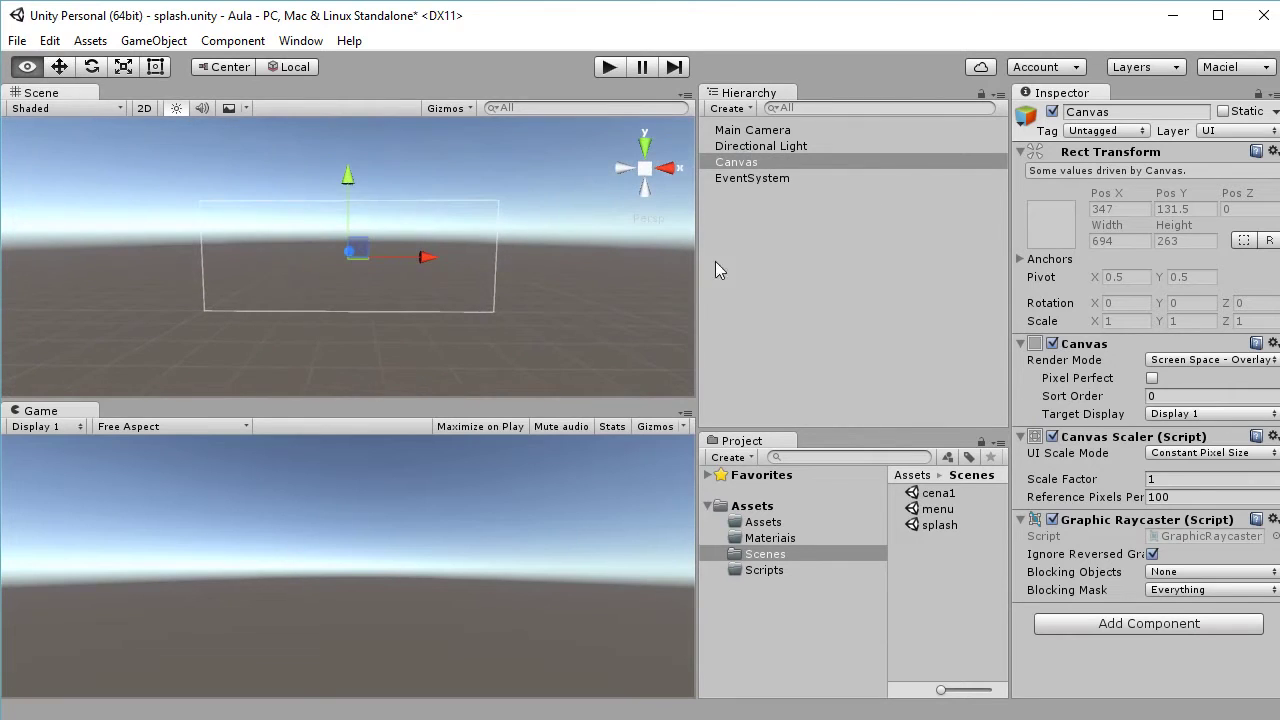
scroll(515, 292, "up", 4)
scroll(514, 295, "down", 2)
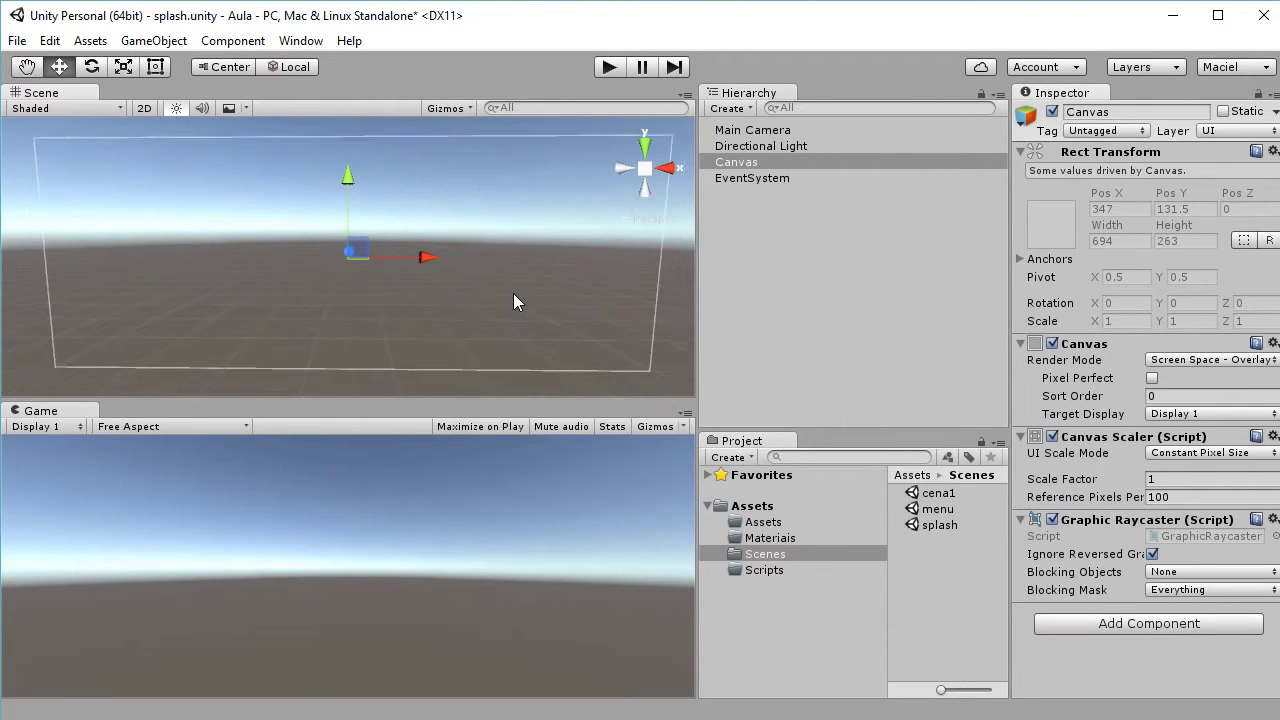
Browse the Assets and GameObject menus, then close them without changes.
left_click(90, 41)
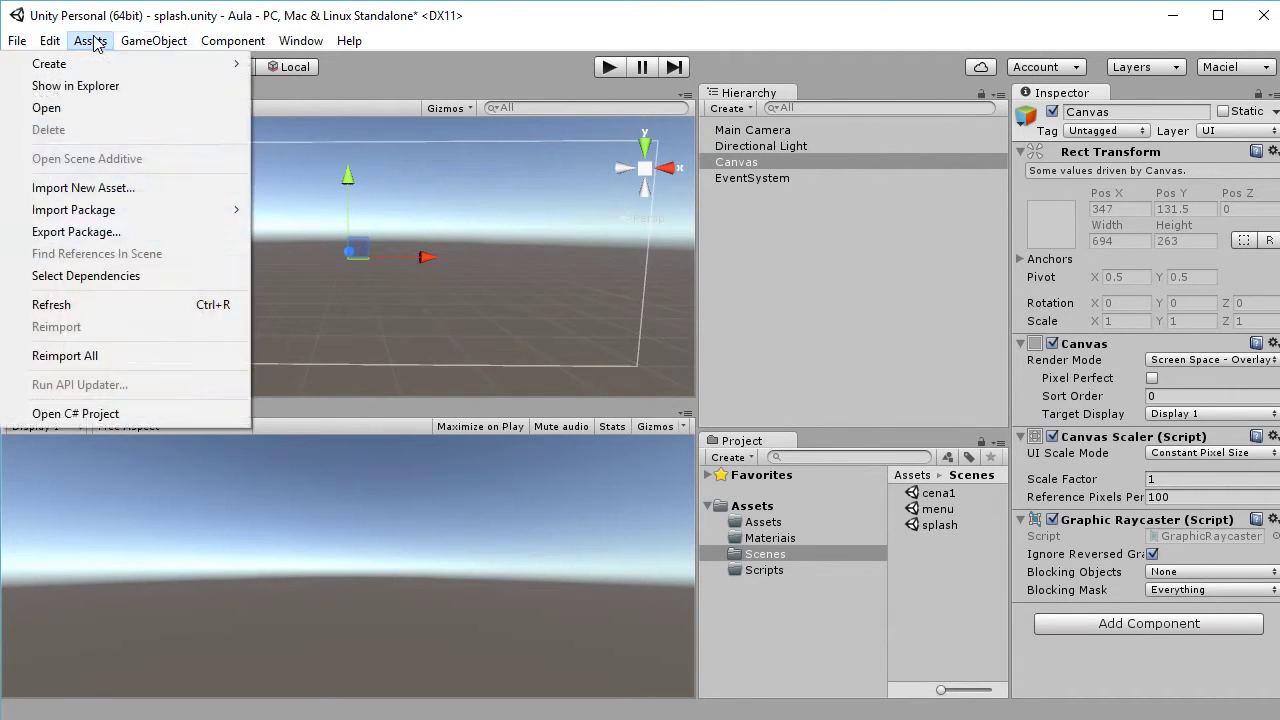
mouse_move(150, 42)
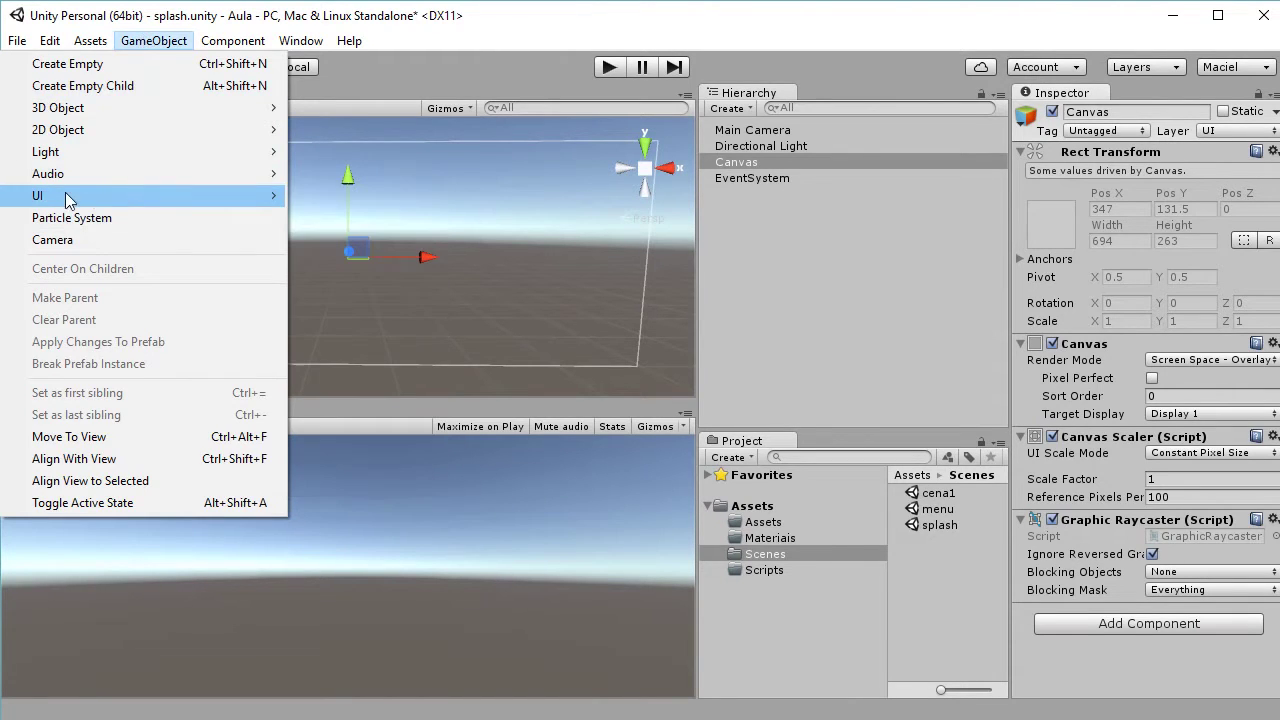
mouse_move(74, 200)
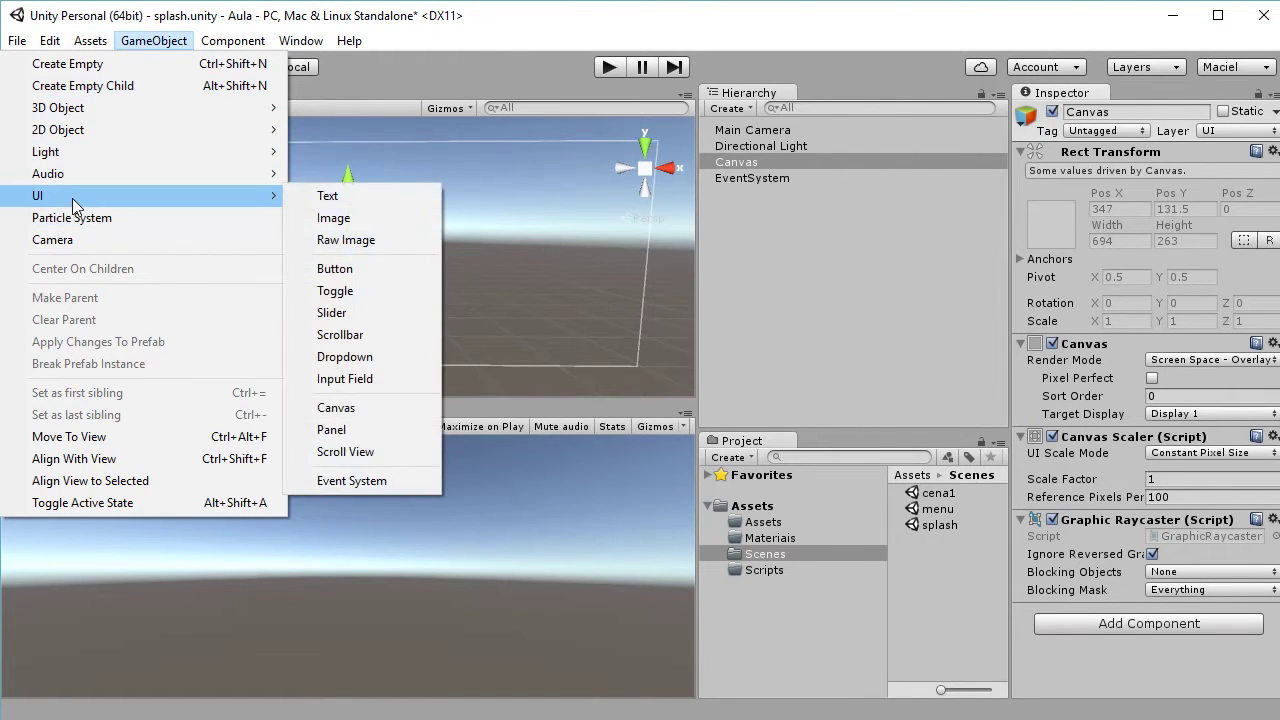
left_click(753, 285)
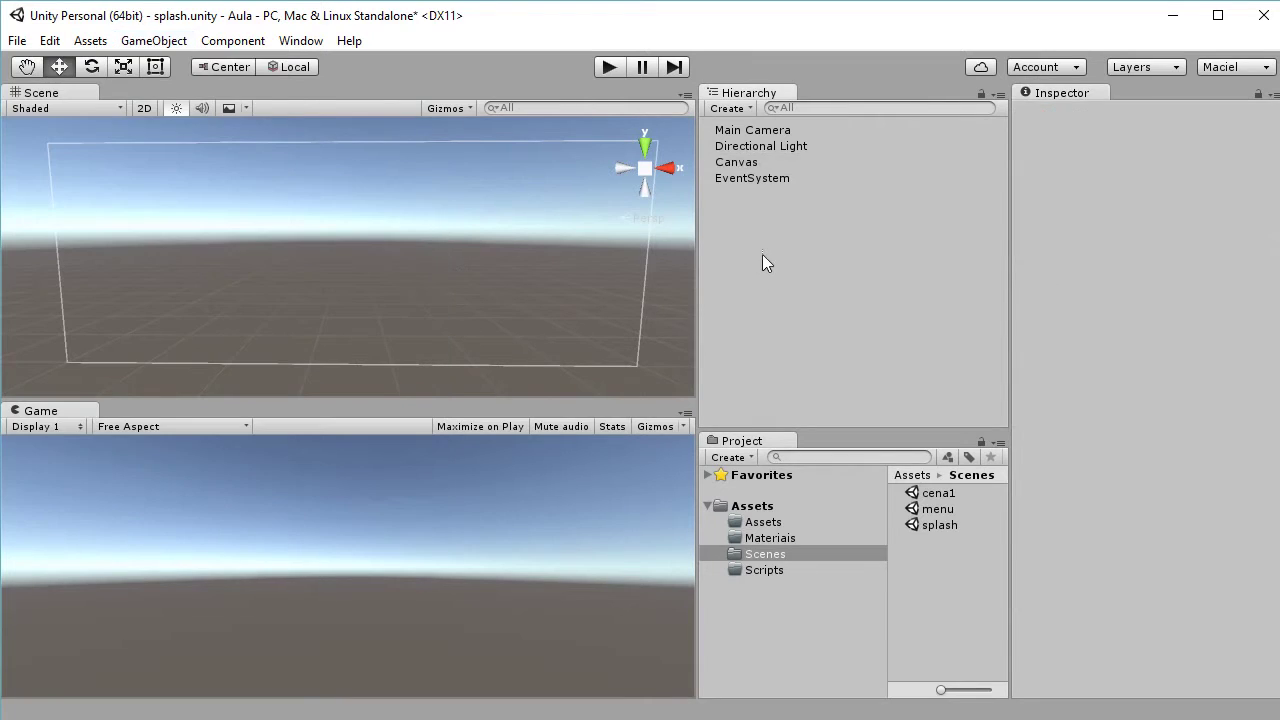
Delete the old empty Canvas from the Hierarchy.
right_click(763, 250)
left_click(740, 212)
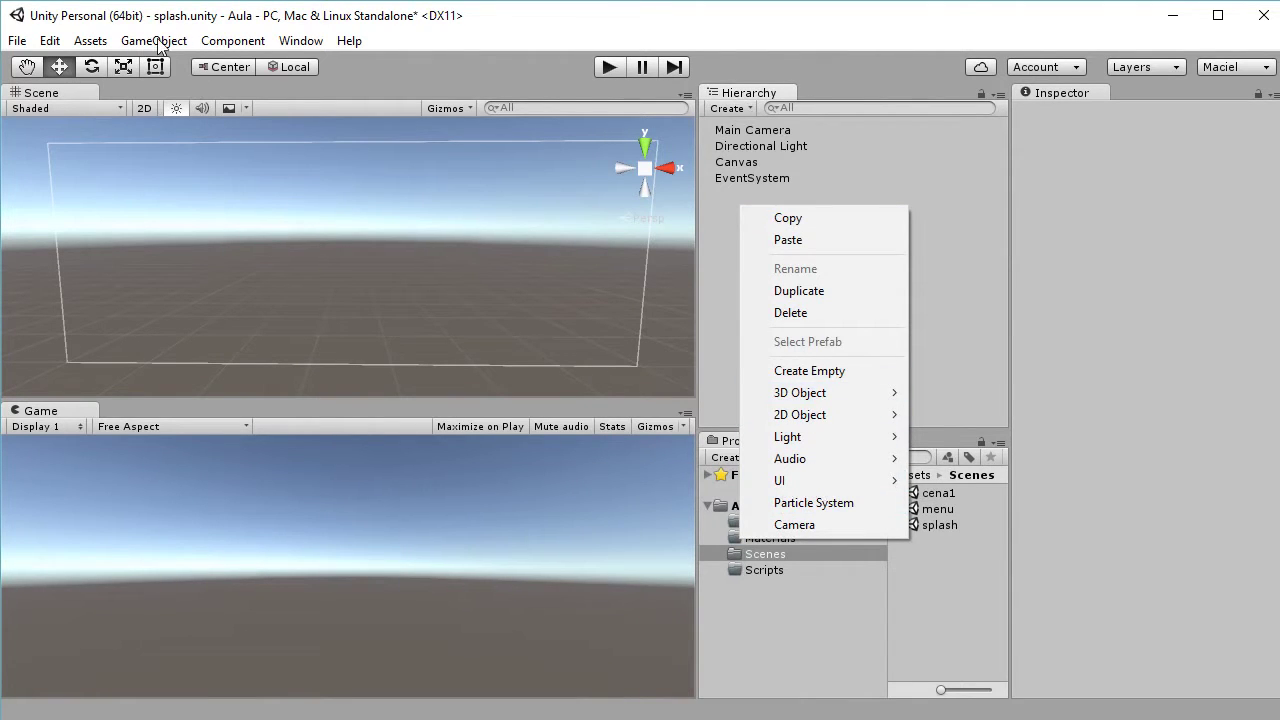
mouse_move(818, 400)
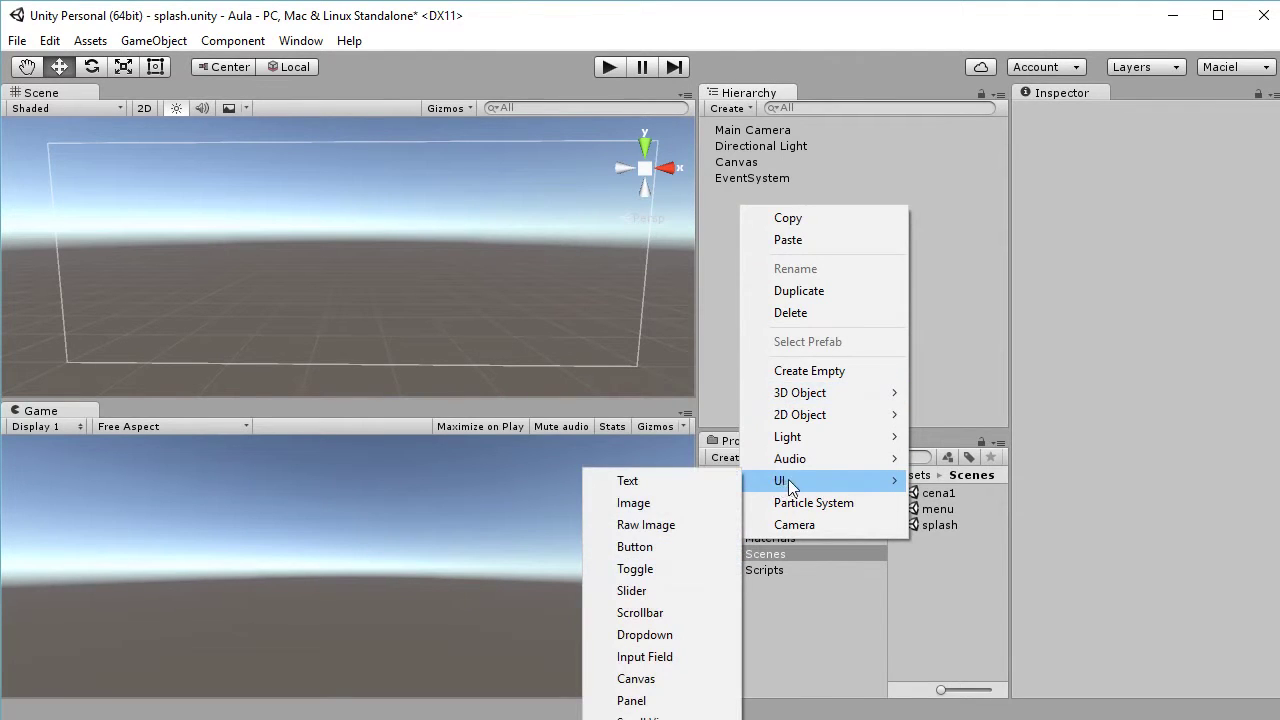
mouse_move(785, 483)
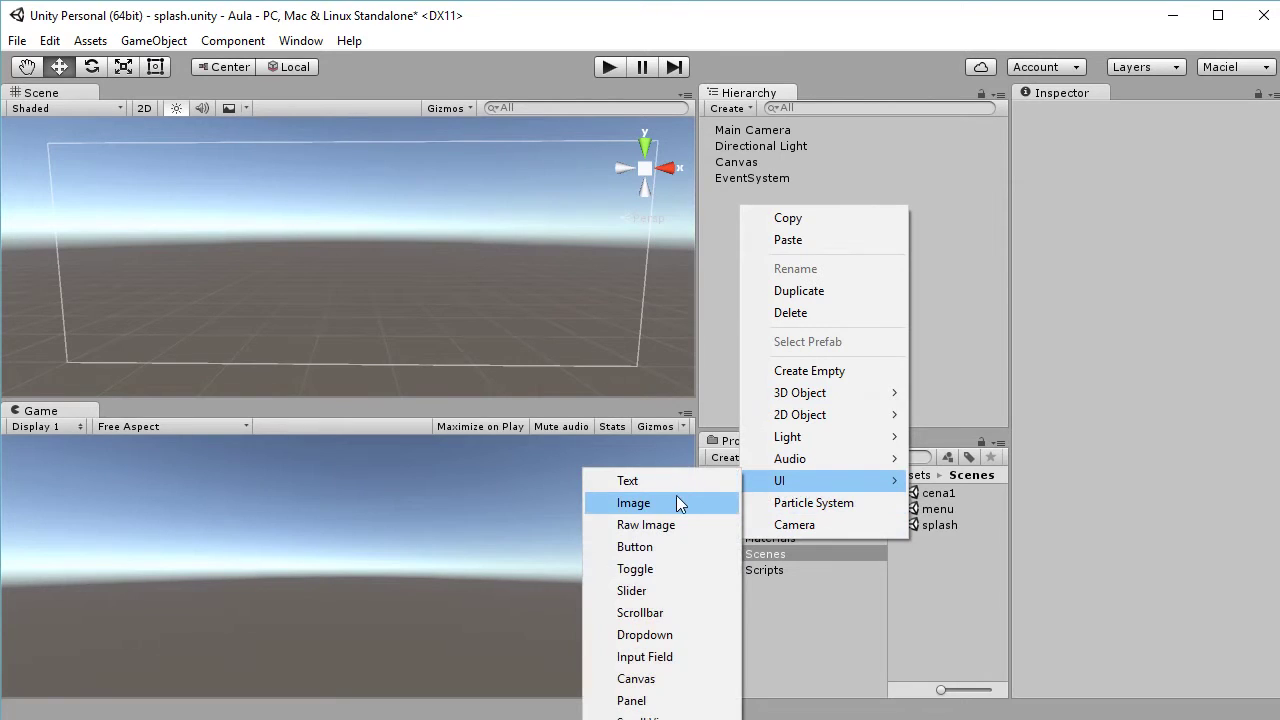
left_click(739, 161)
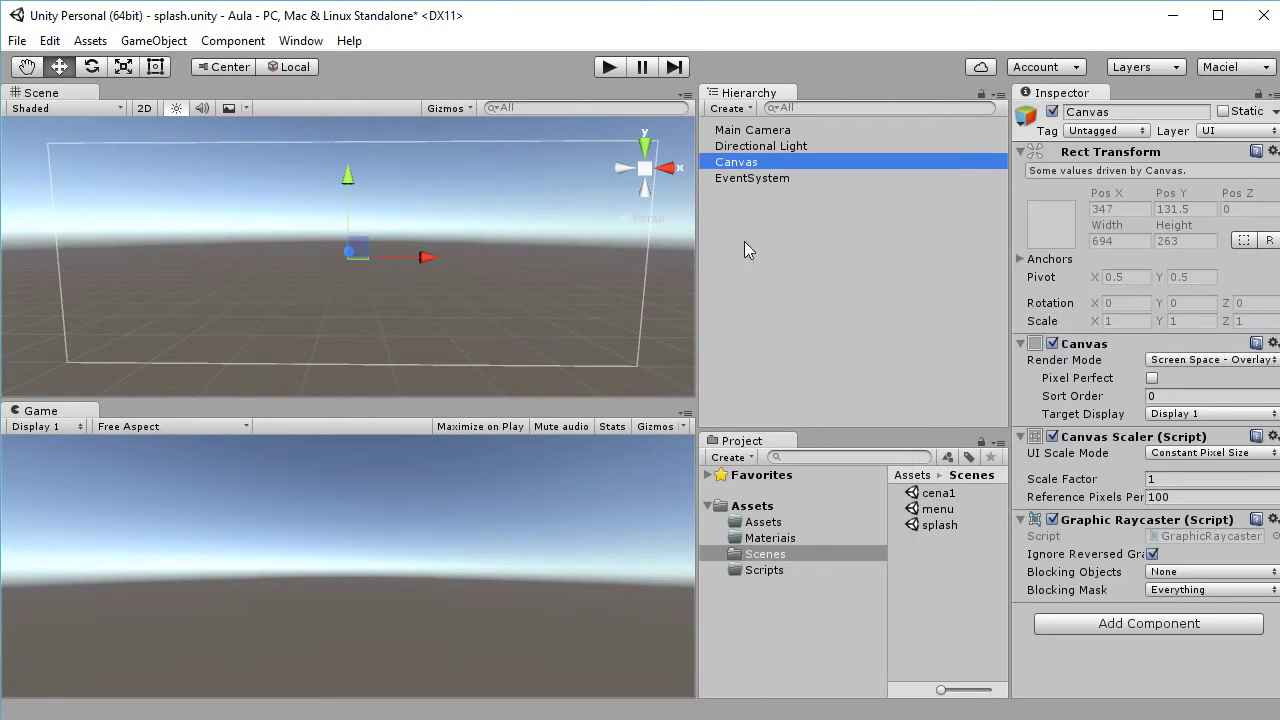
key("Delete")
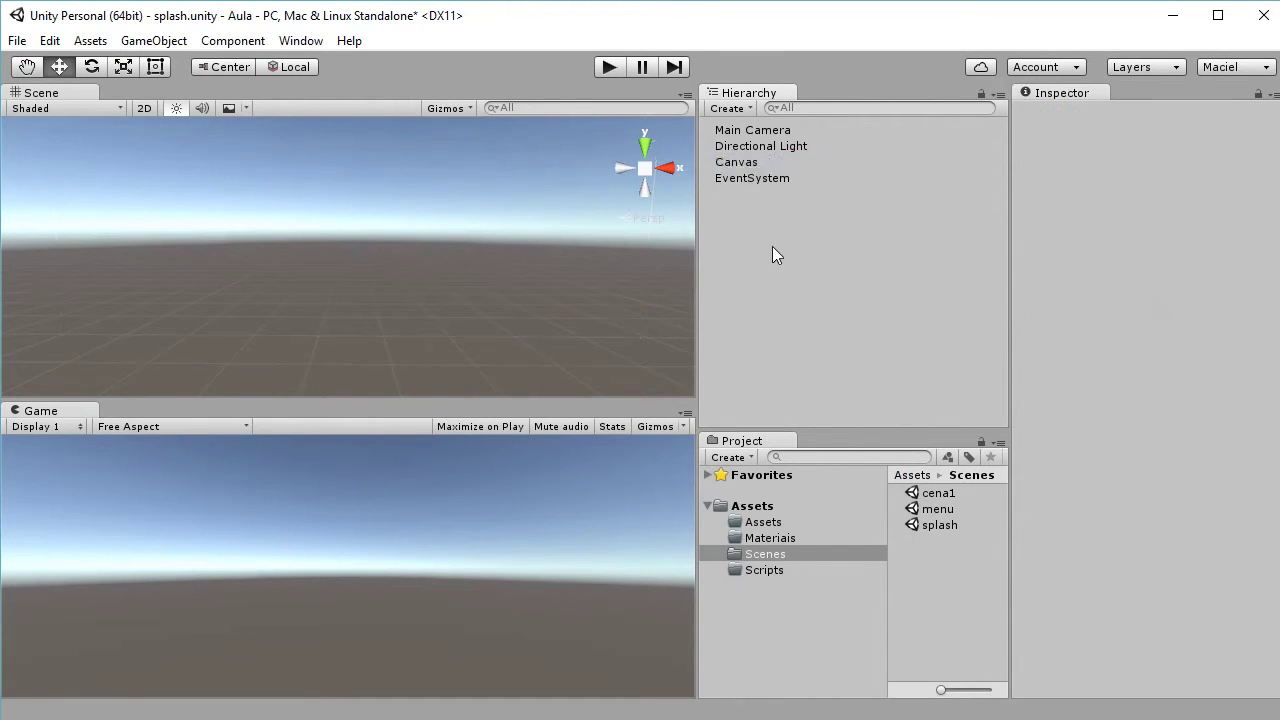
Add a UI Image, creating a new Canvas that holds a white square.
right_click(728, 201)
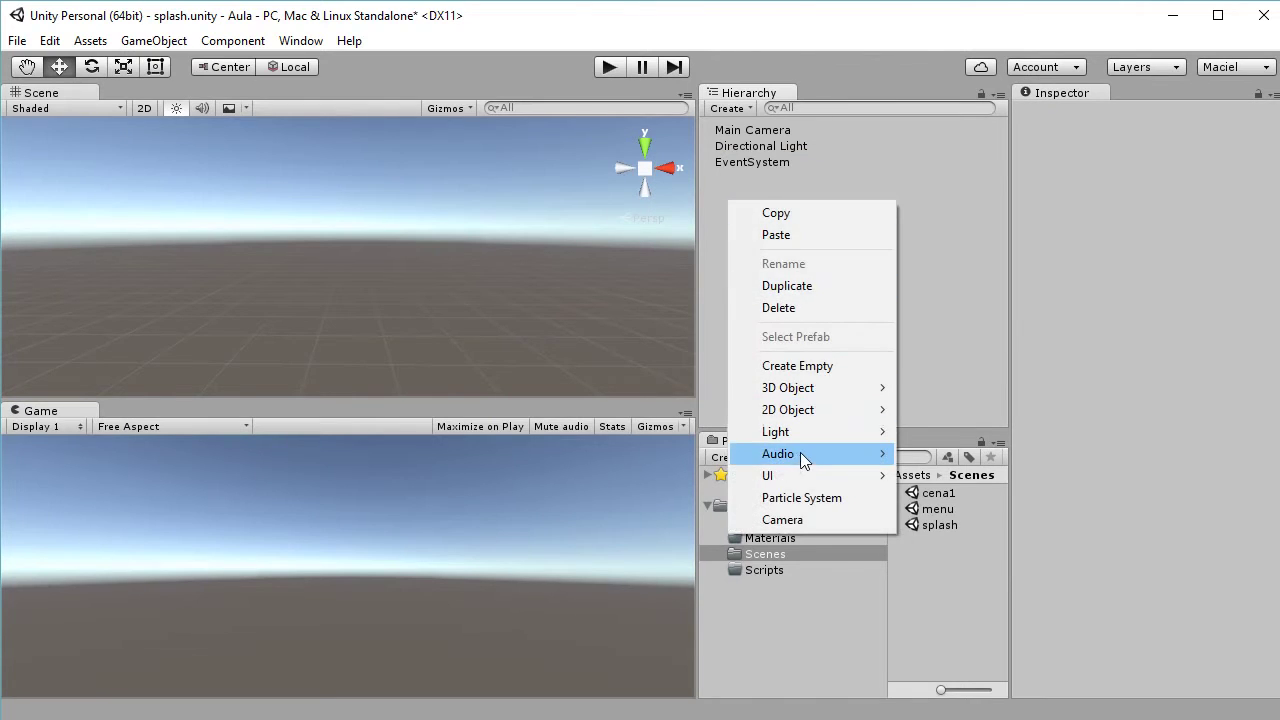
mouse_move(786, 476)
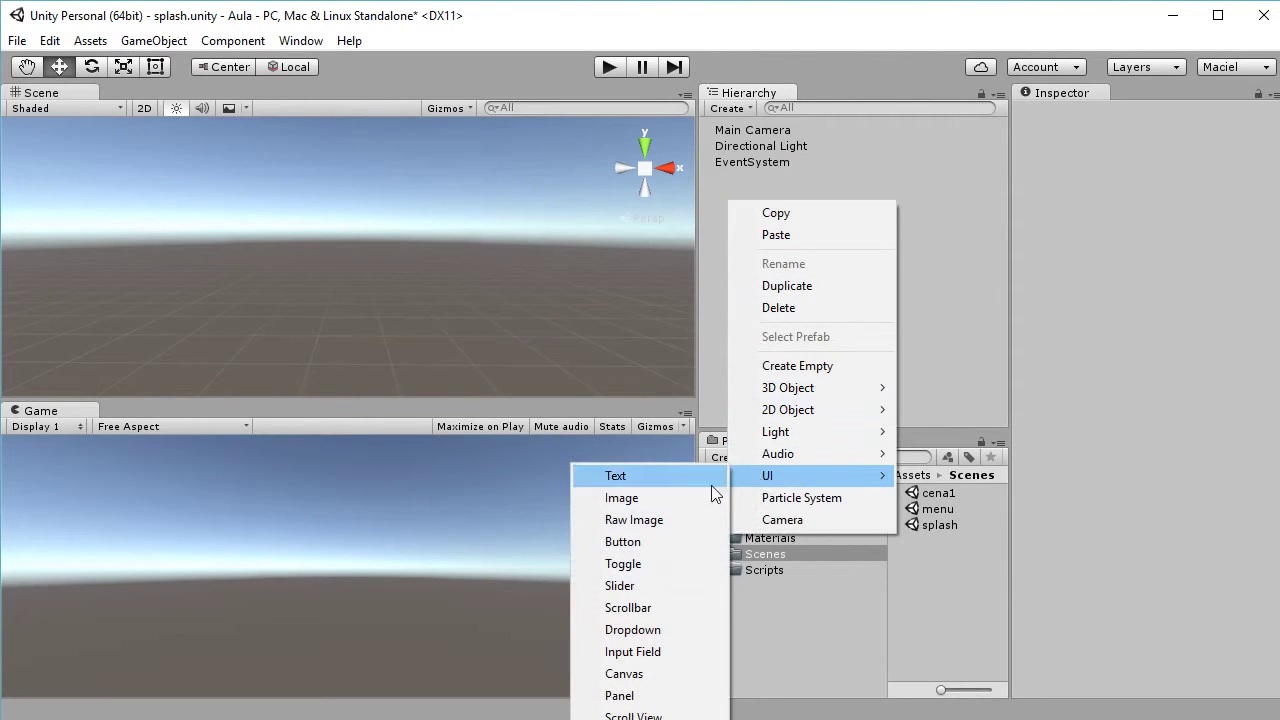
left_click(648, 503)
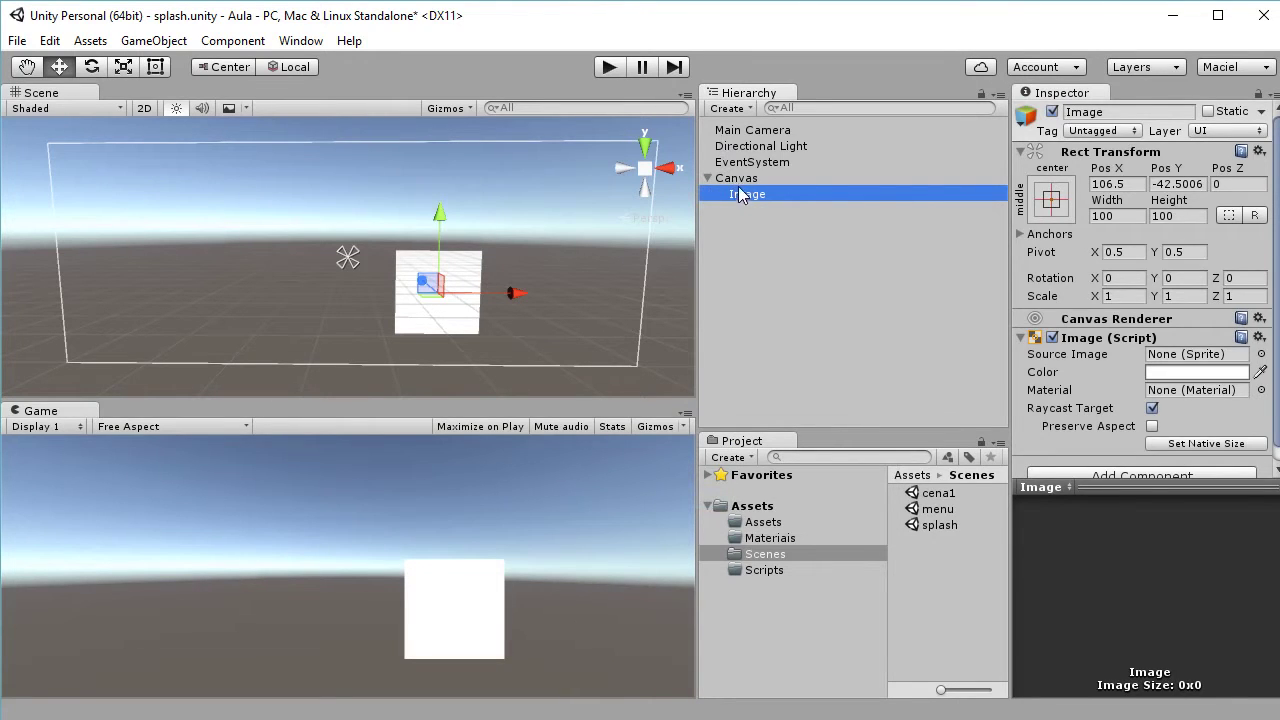
left_click(760, 255)
left_click(749, 197)
left_click(745, 179)
left_click(741, 196)
left_click(724, 178)
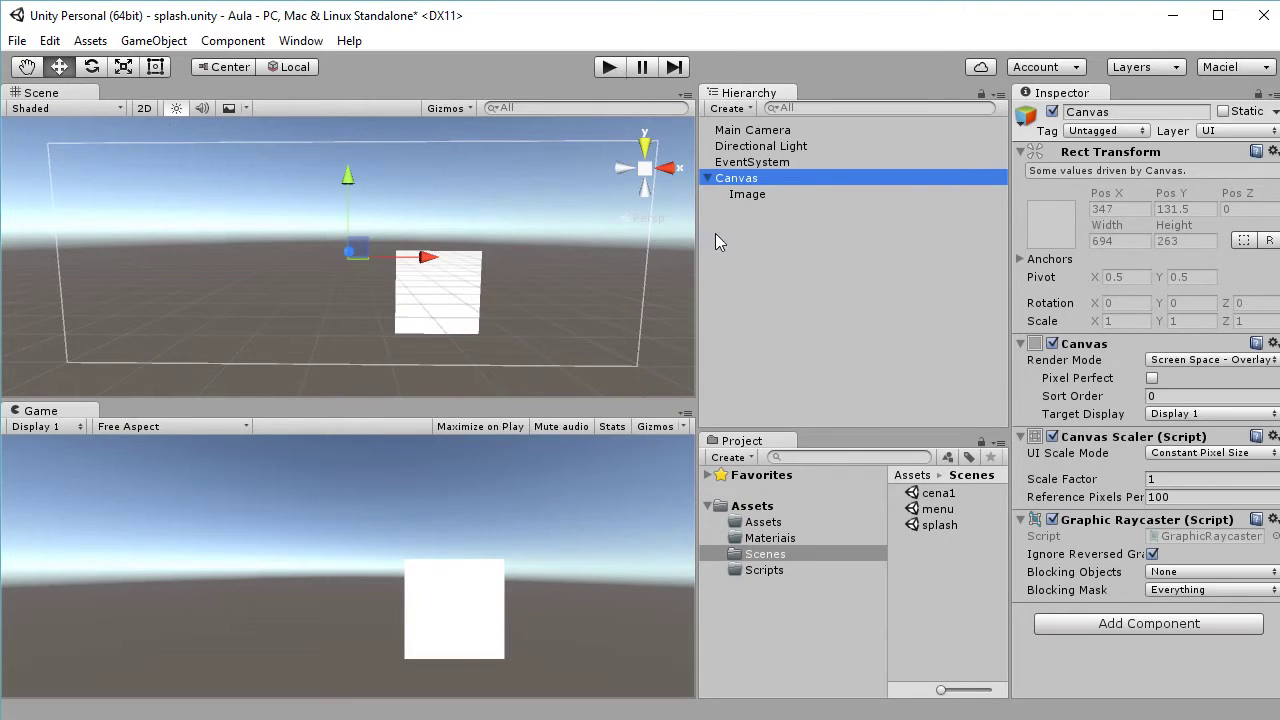
left_click(784, 305)
left_click(724, 180)
left_click(140, 40)
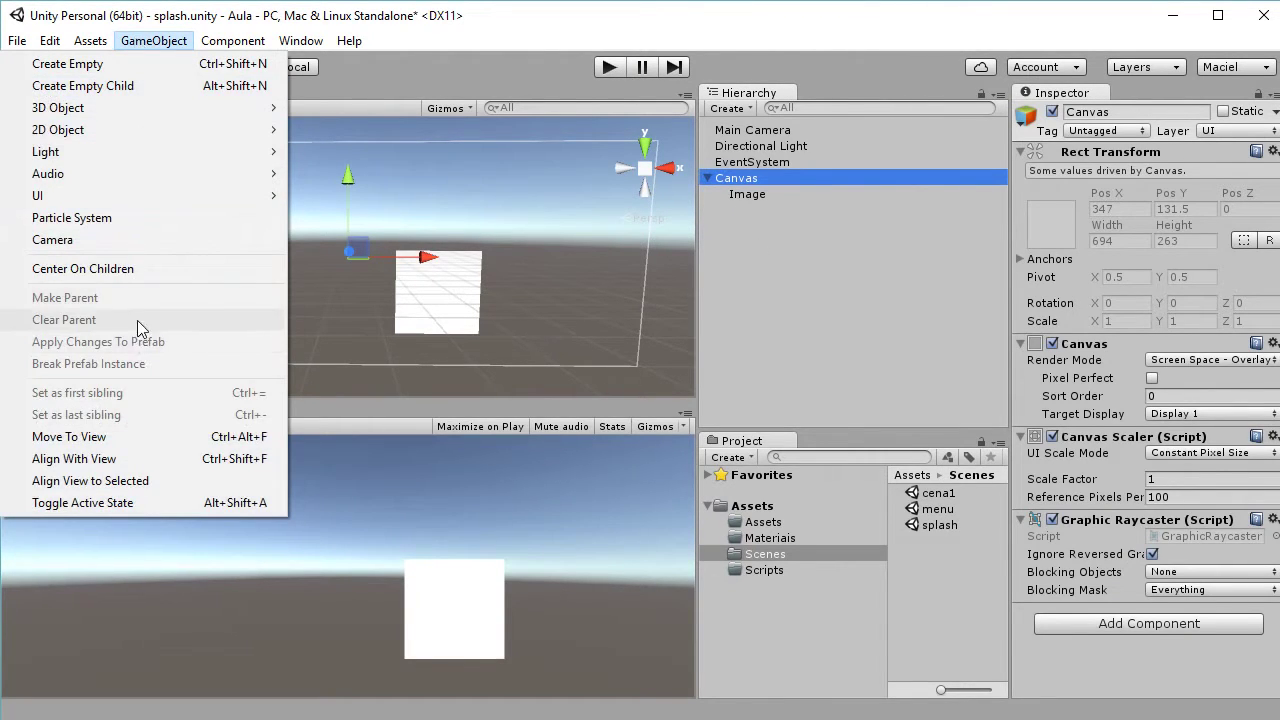
mouse_move(126, 195)
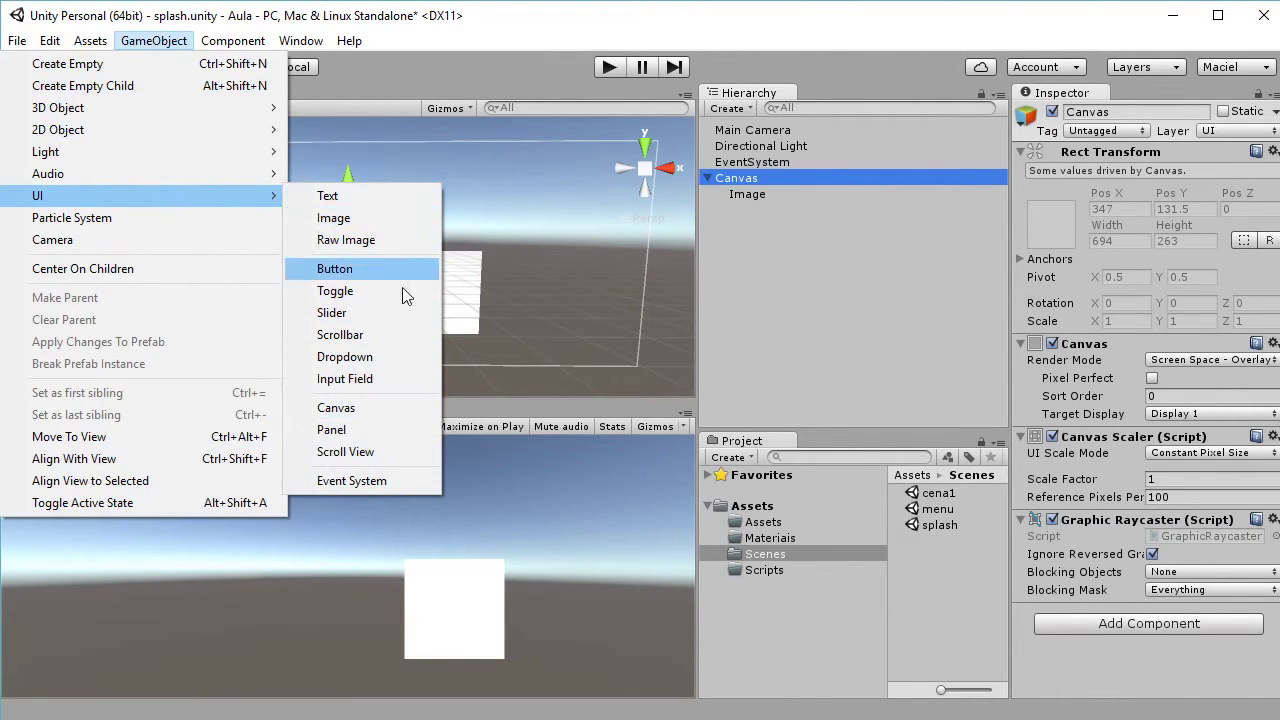
left_click(870, 284)
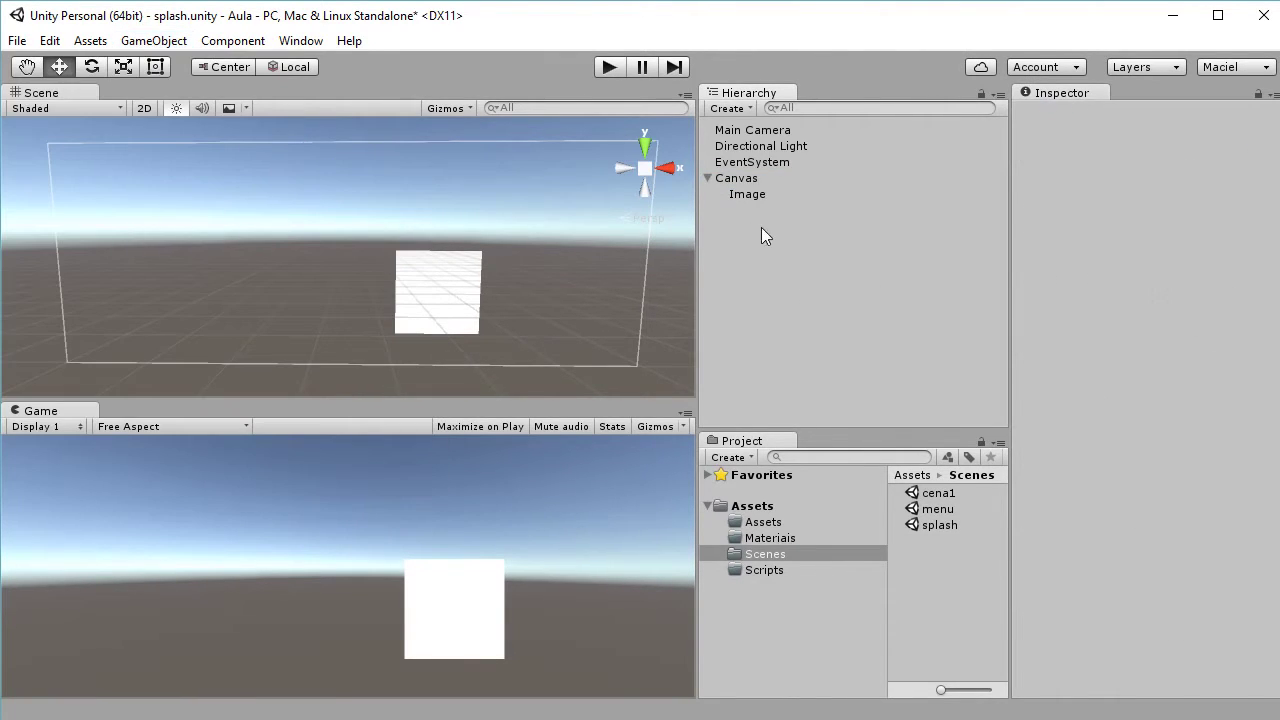
Select Main Camera and switch its Clear Flags to Solid Color.
left_click(760, 132)
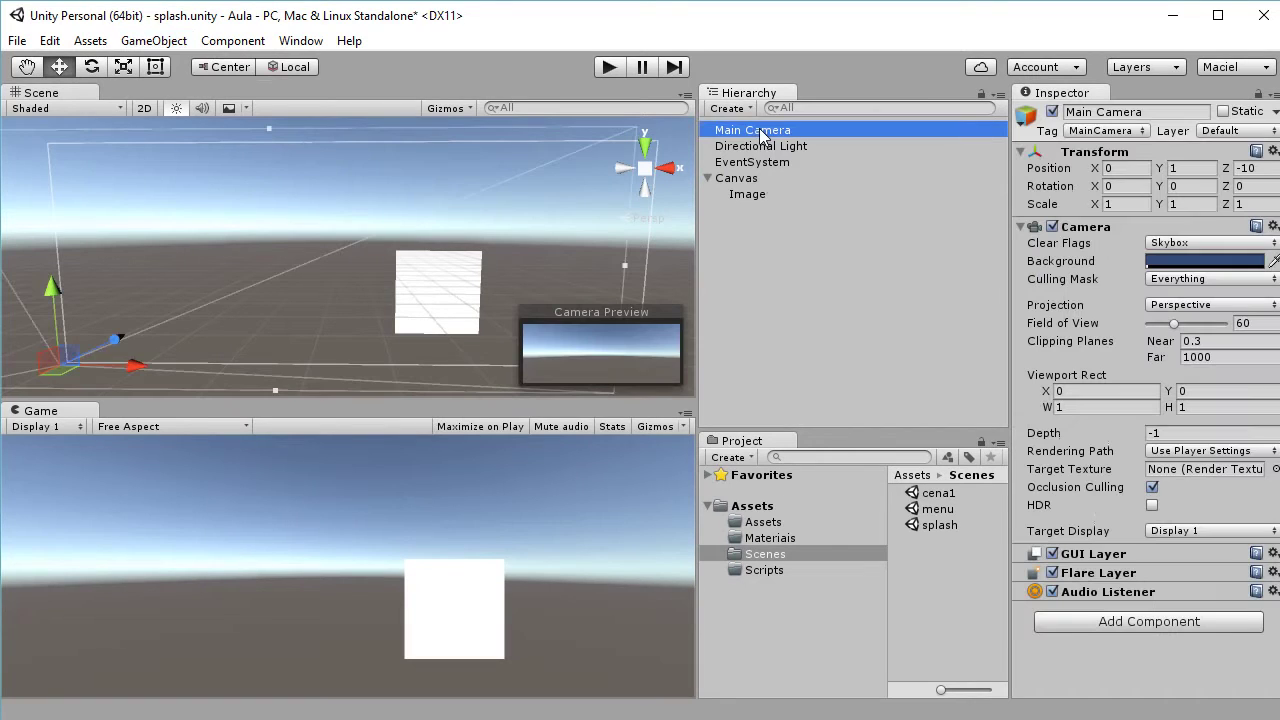
left_click(1172, 308)
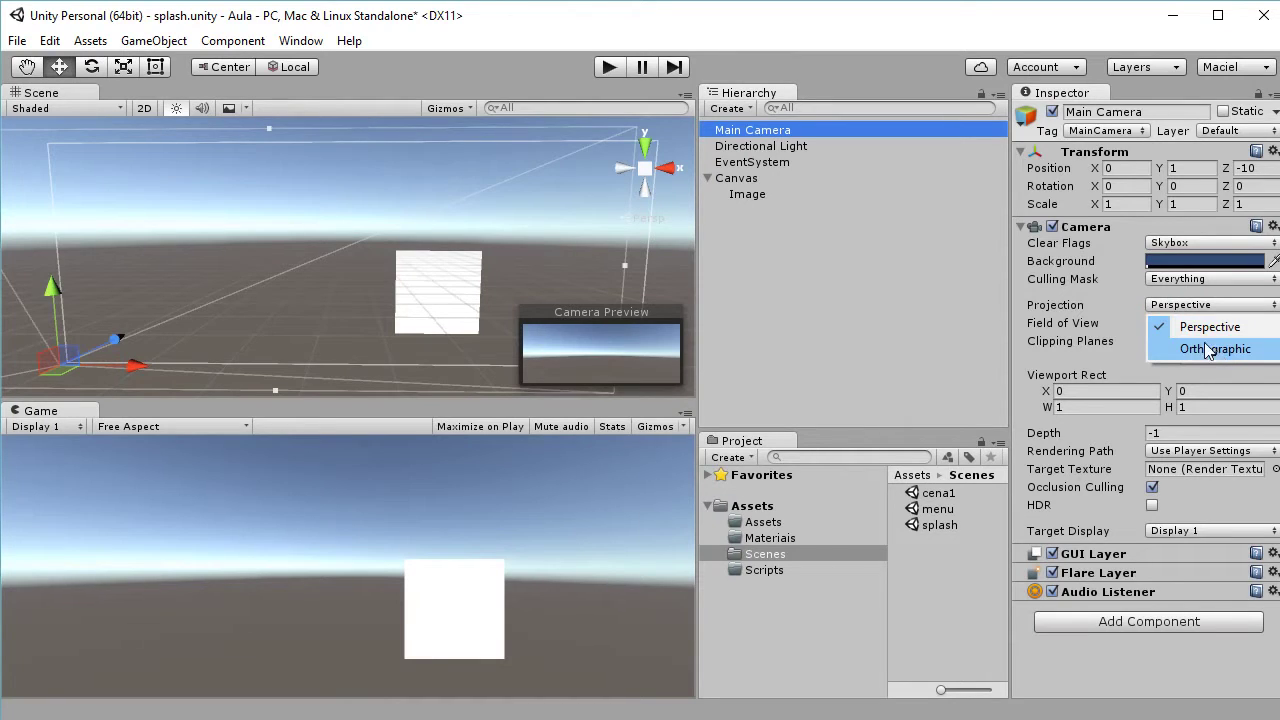
left_click(1175, 263)
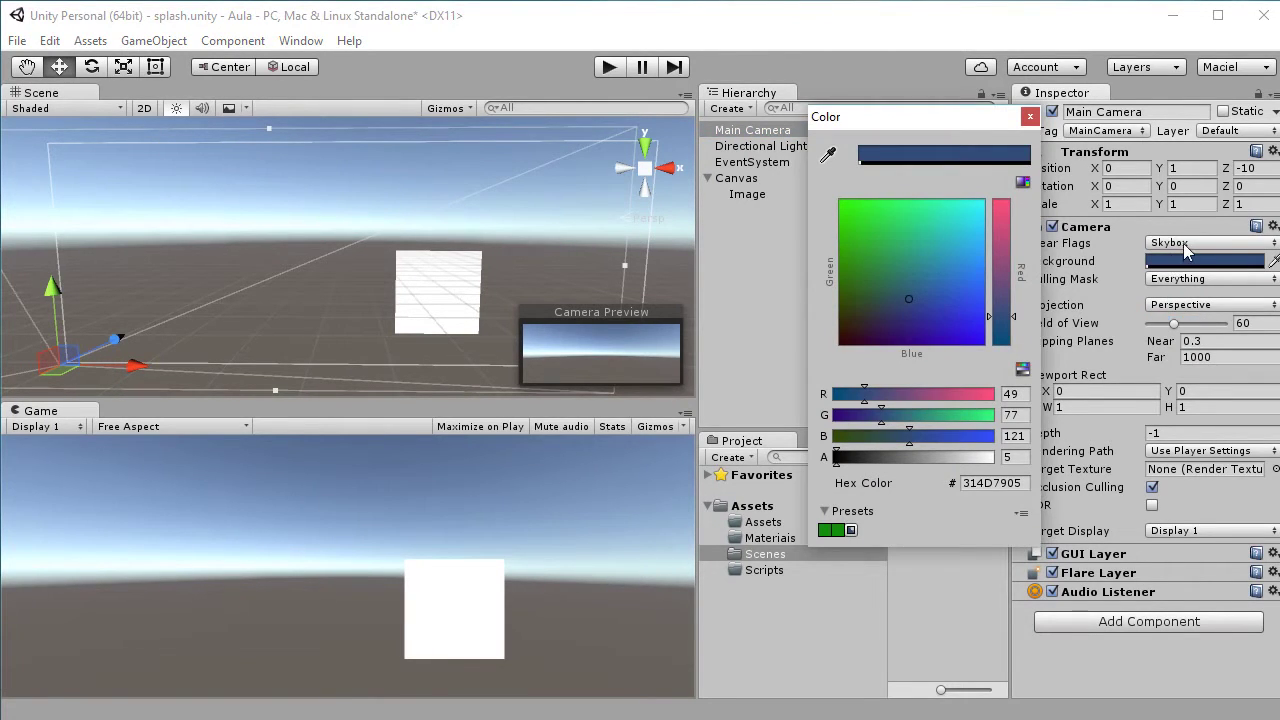
left_click(1185, 244)
left_click(1208, 287)
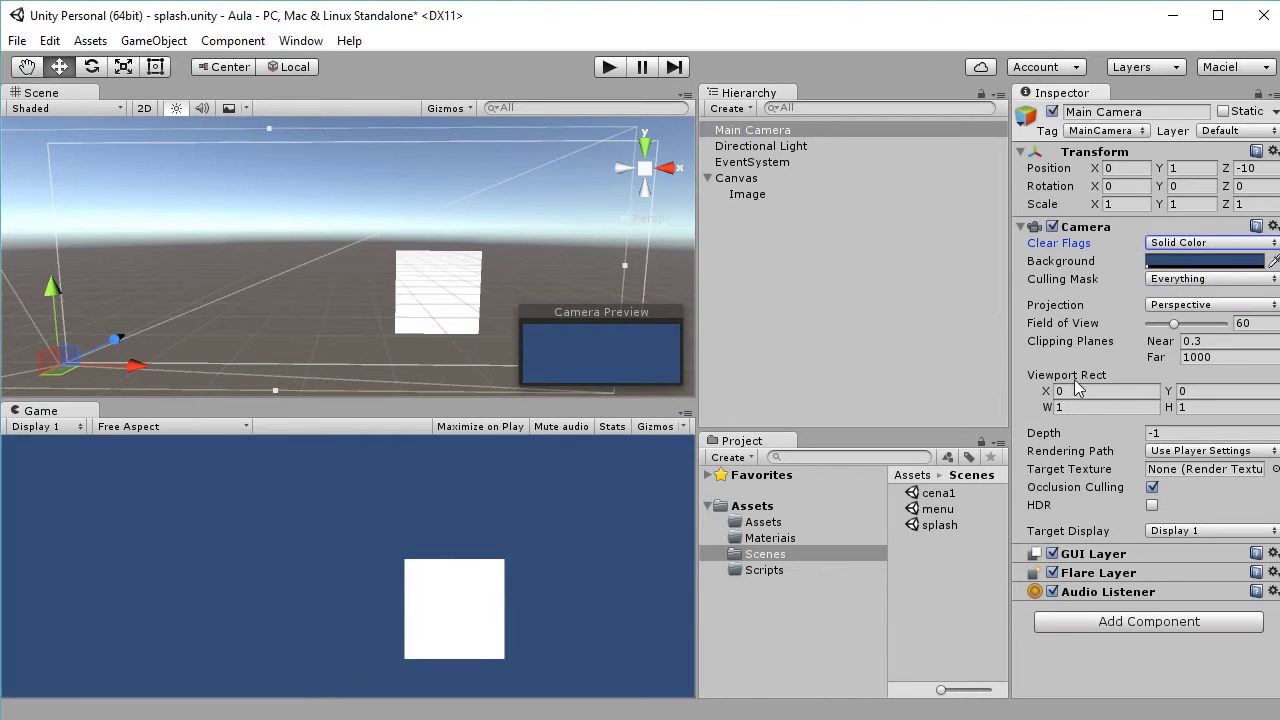
Move the EventSystem under the Canvas, then back to the top level.
left_click(770, 131)
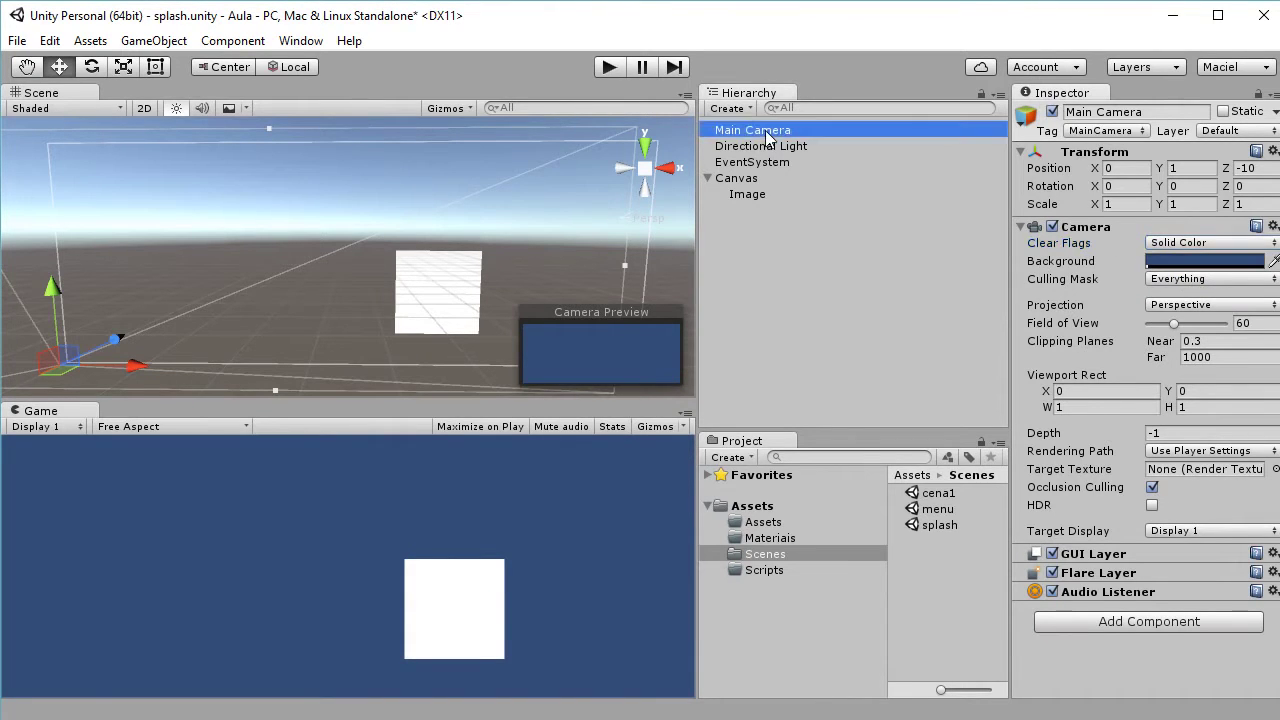
left_click(762, 146)
left_click(752, 162)
mouse_move(752, 180)
left_mouse_down()
mouse_move(757, 189)
mouse_move(748, 156)
left_mouse_up()
left_click(737, 190)
left_click(762, 252)
Reapply Solid Color clear flags and set the camera background to near-black 00000B.
left_click(758, 132)
left_click(1198, 244)
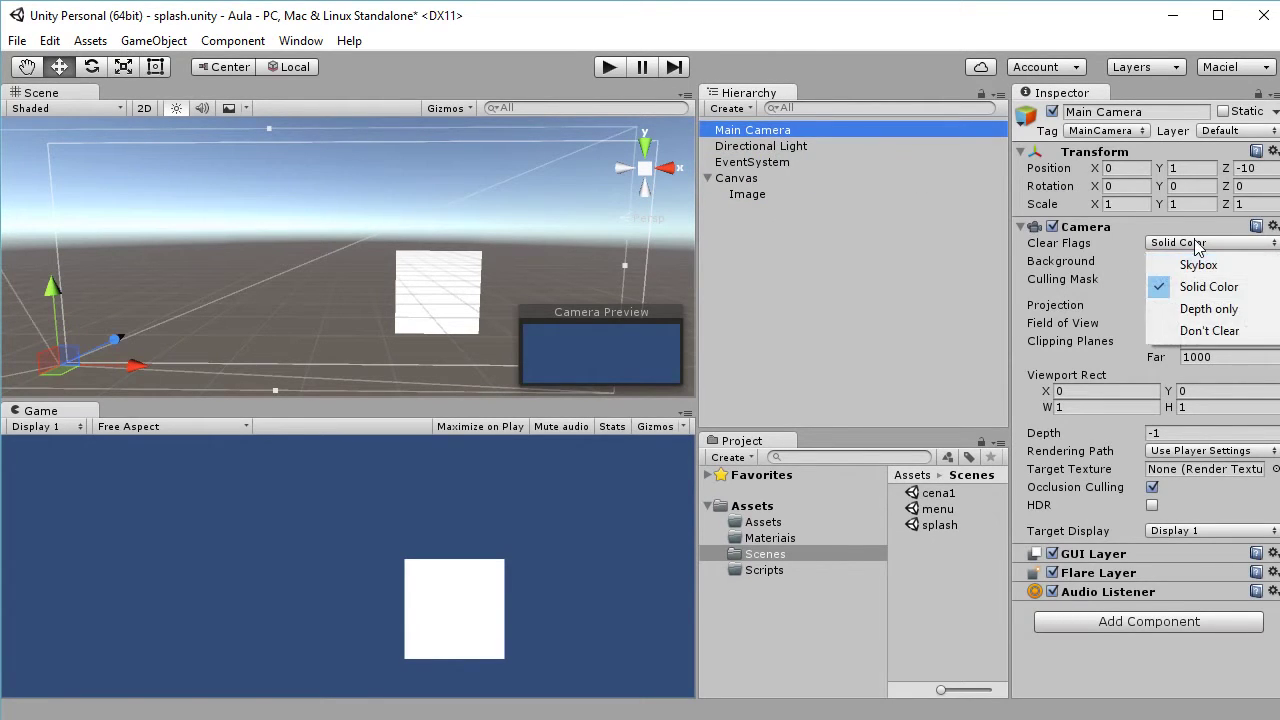
left_click(1213, 266)
left_click(1192, 247)
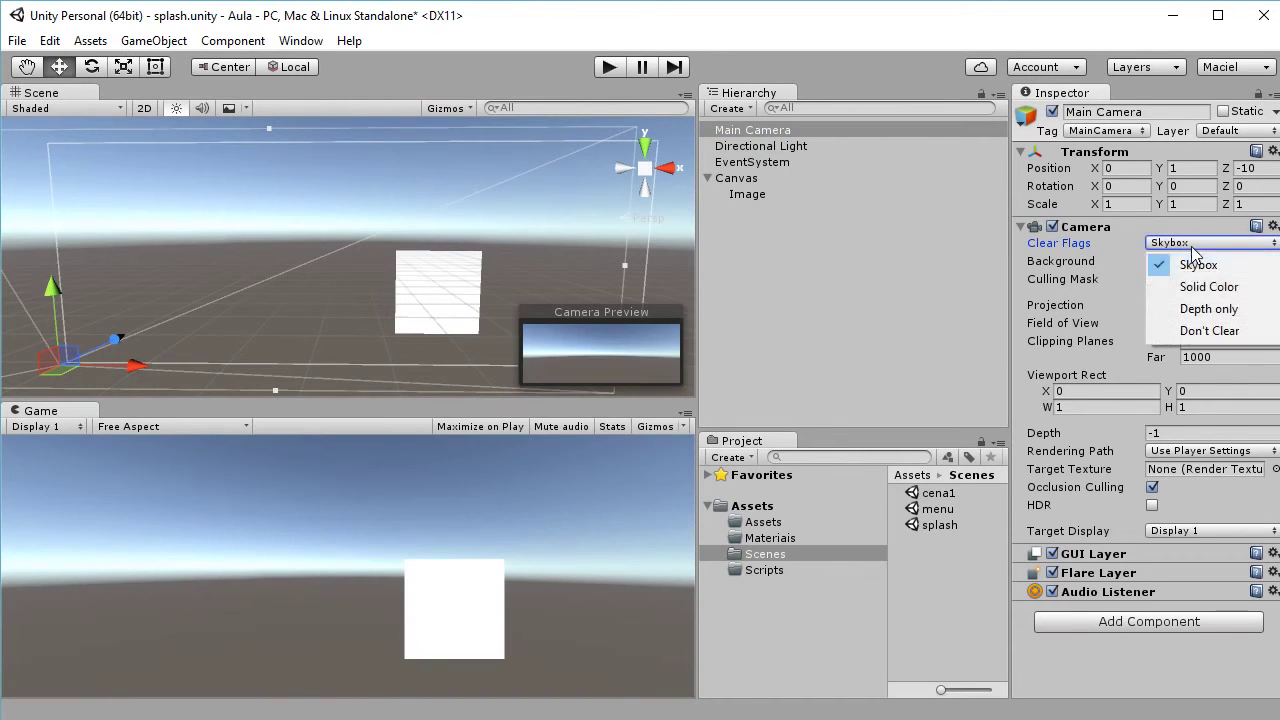
left_click(1207, 287)
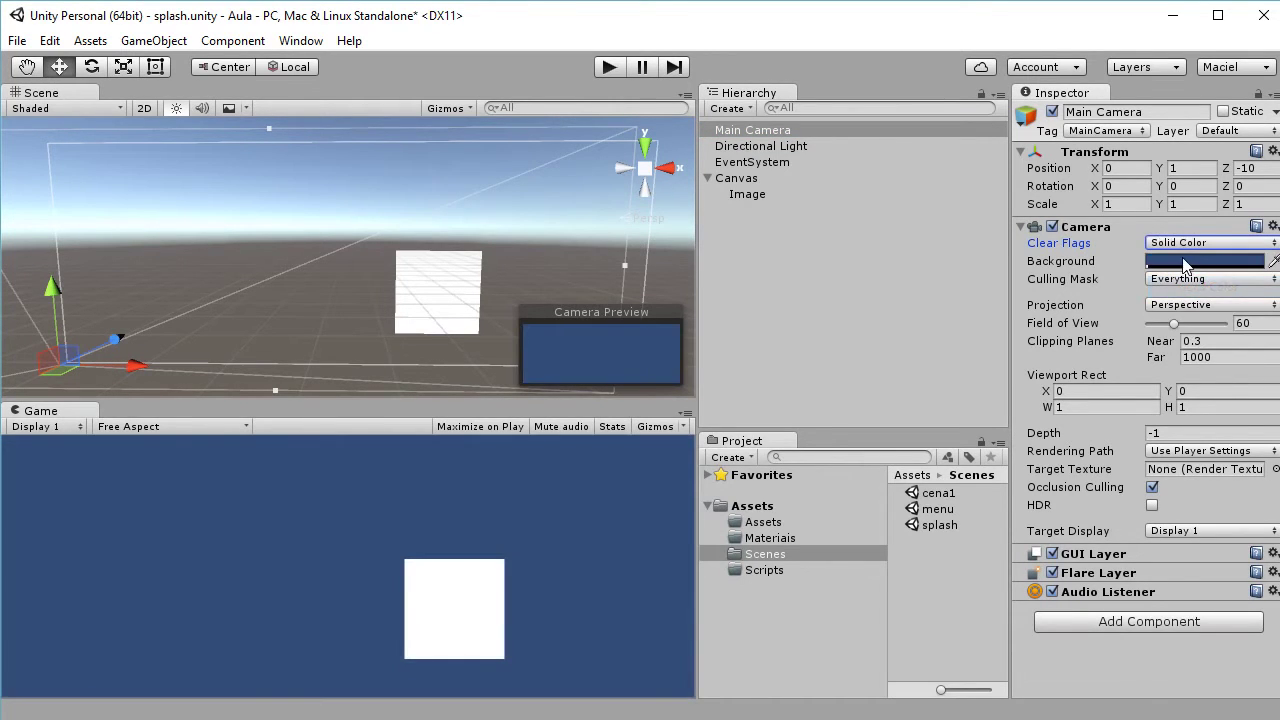
left_click(1185, 262)
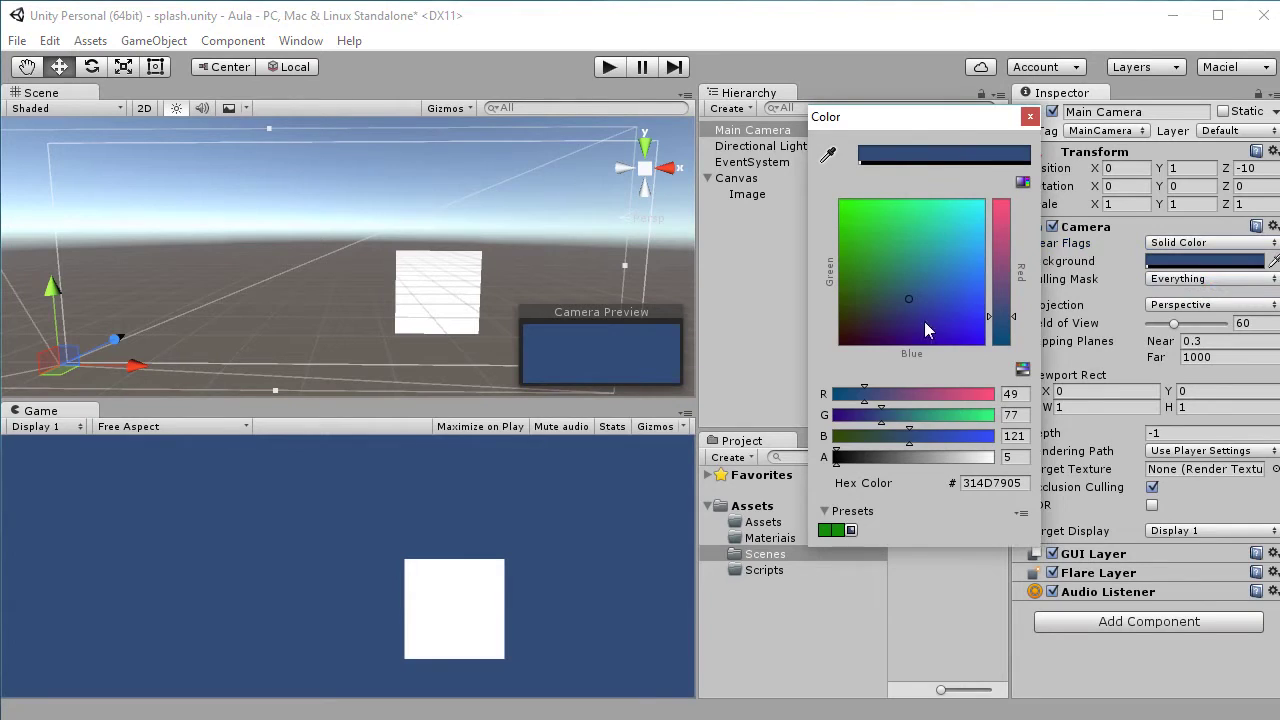
left_click_drag(908, 297, 860, 350)
left_click_drag(1002, 335, 1005, 358)
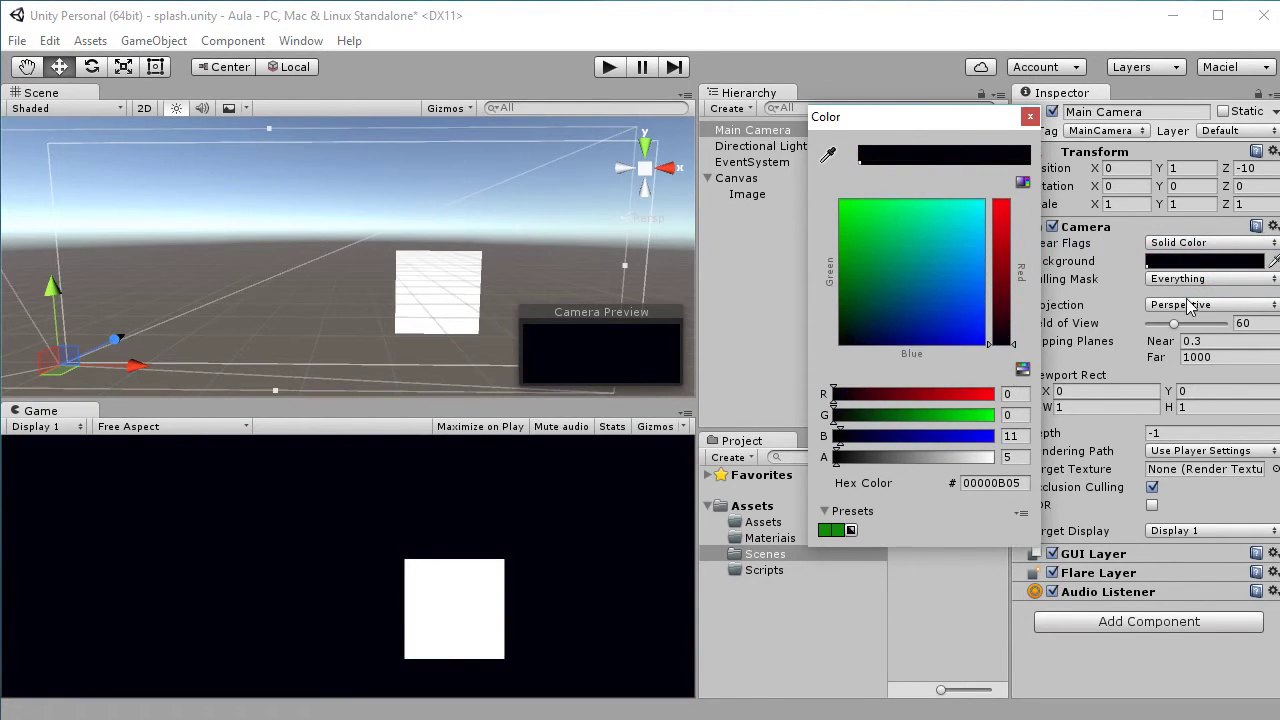
left_click(1030, 117)
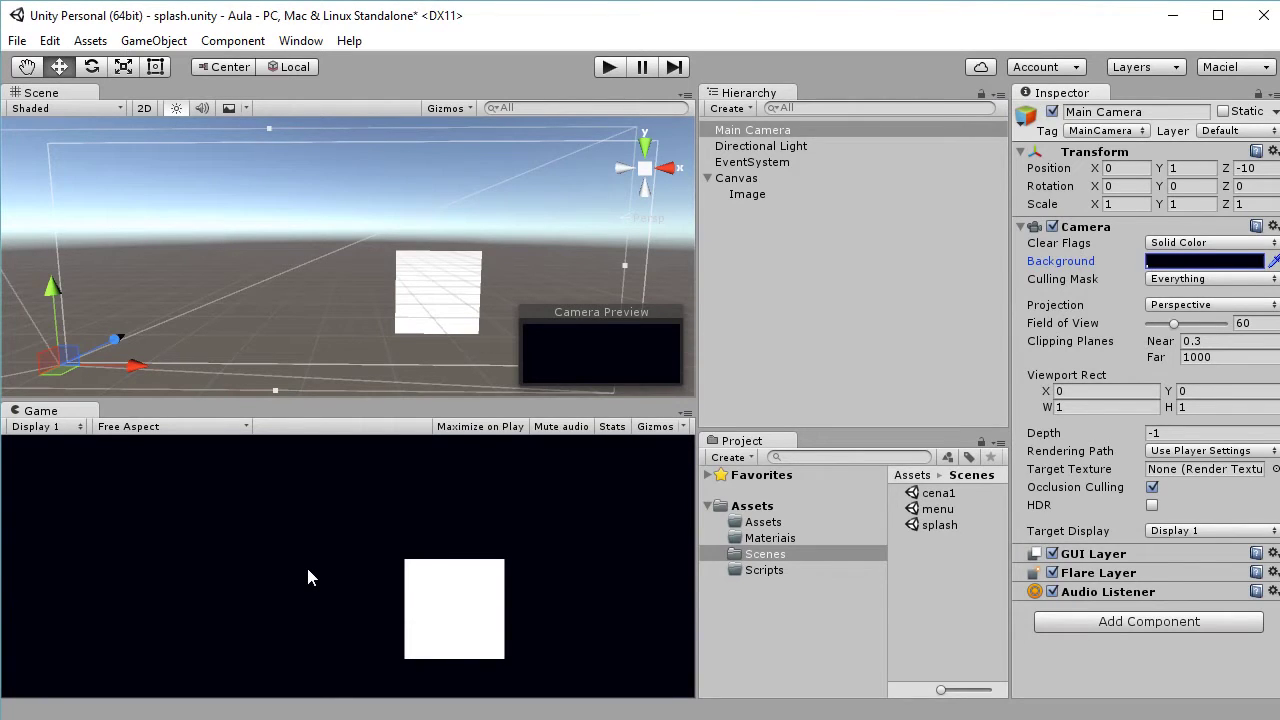
left_click(934, 609)
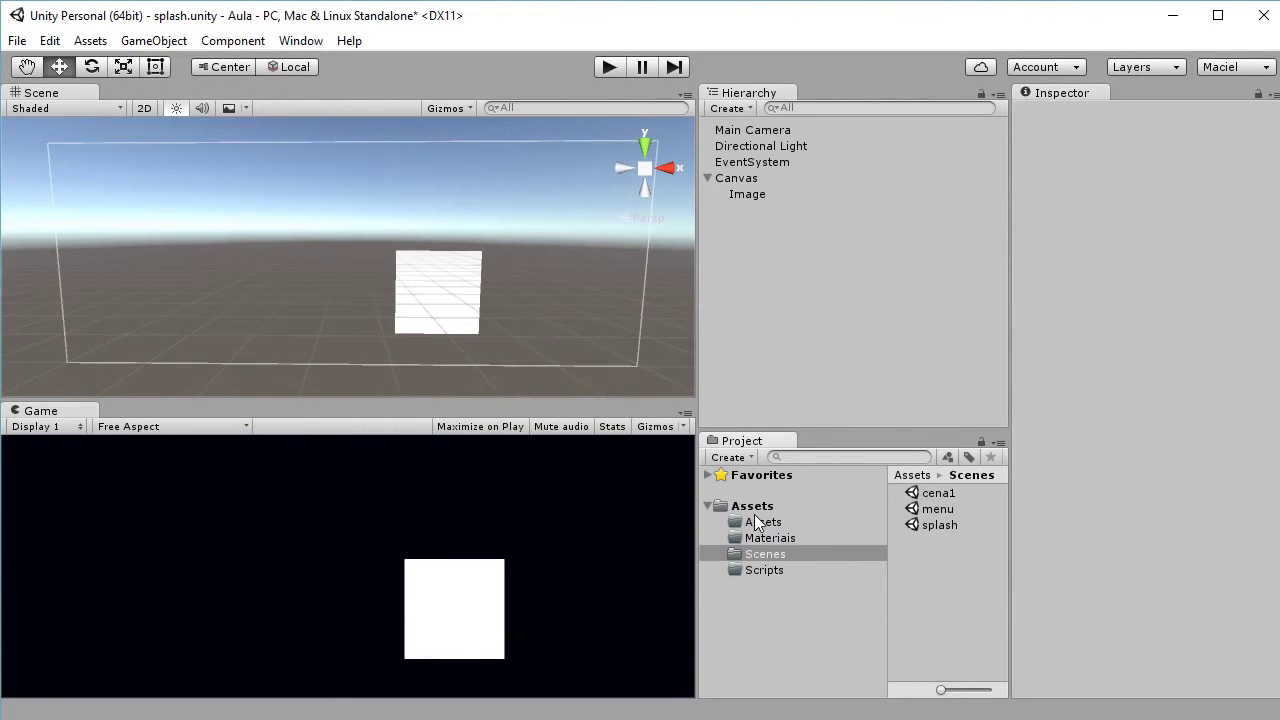
Create a new folder named 'Images' under Assets and open it.
left_click(752, 508)
left_click(951, 622)
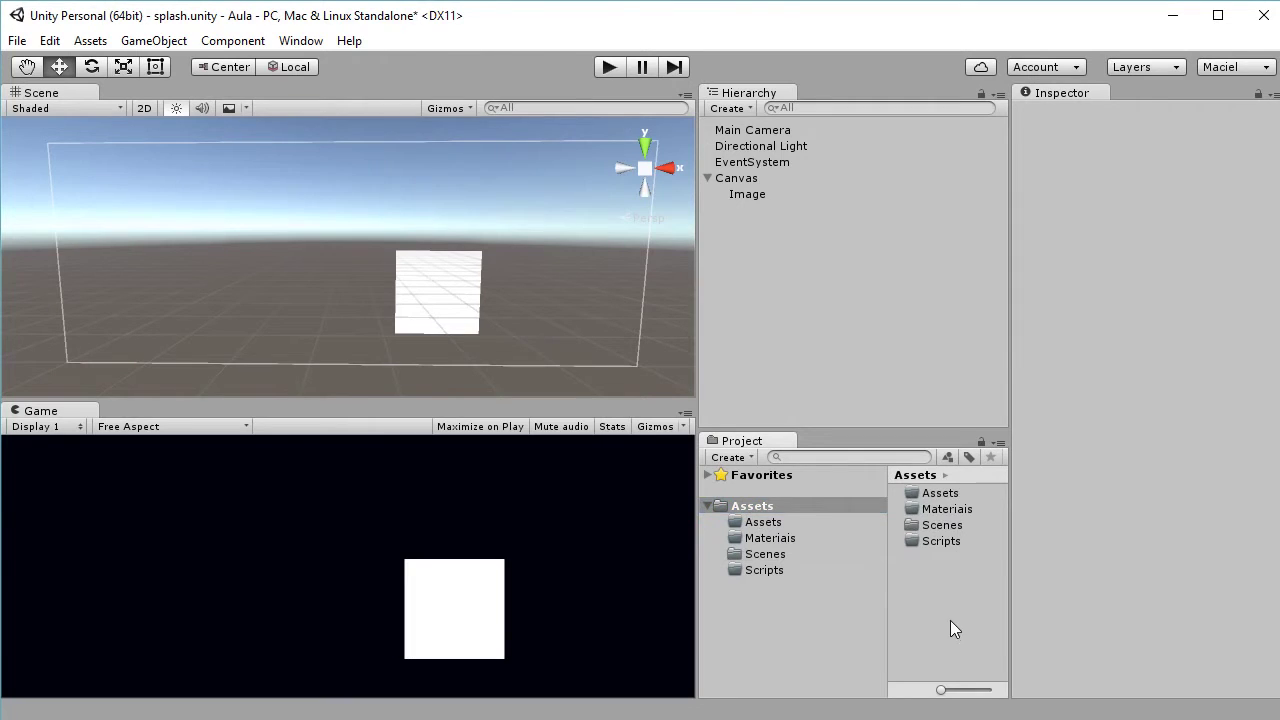
right_click(936, 571)
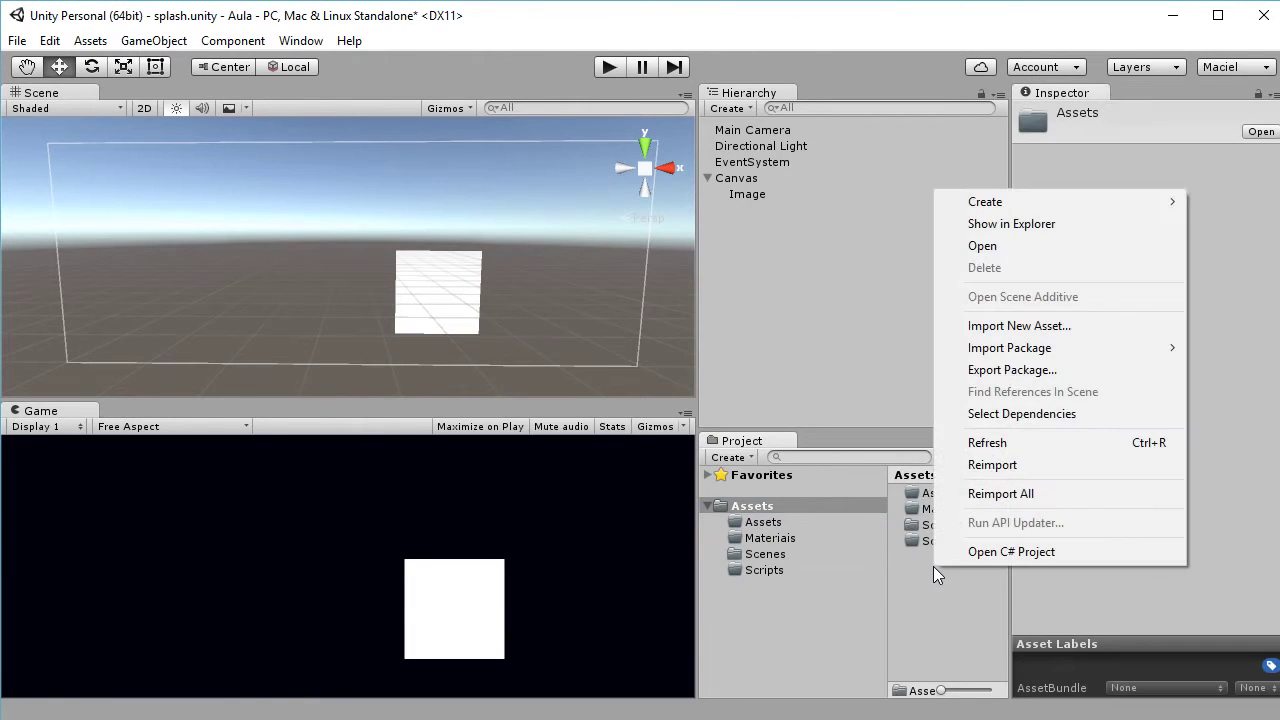
mouse_move(1000, 207)
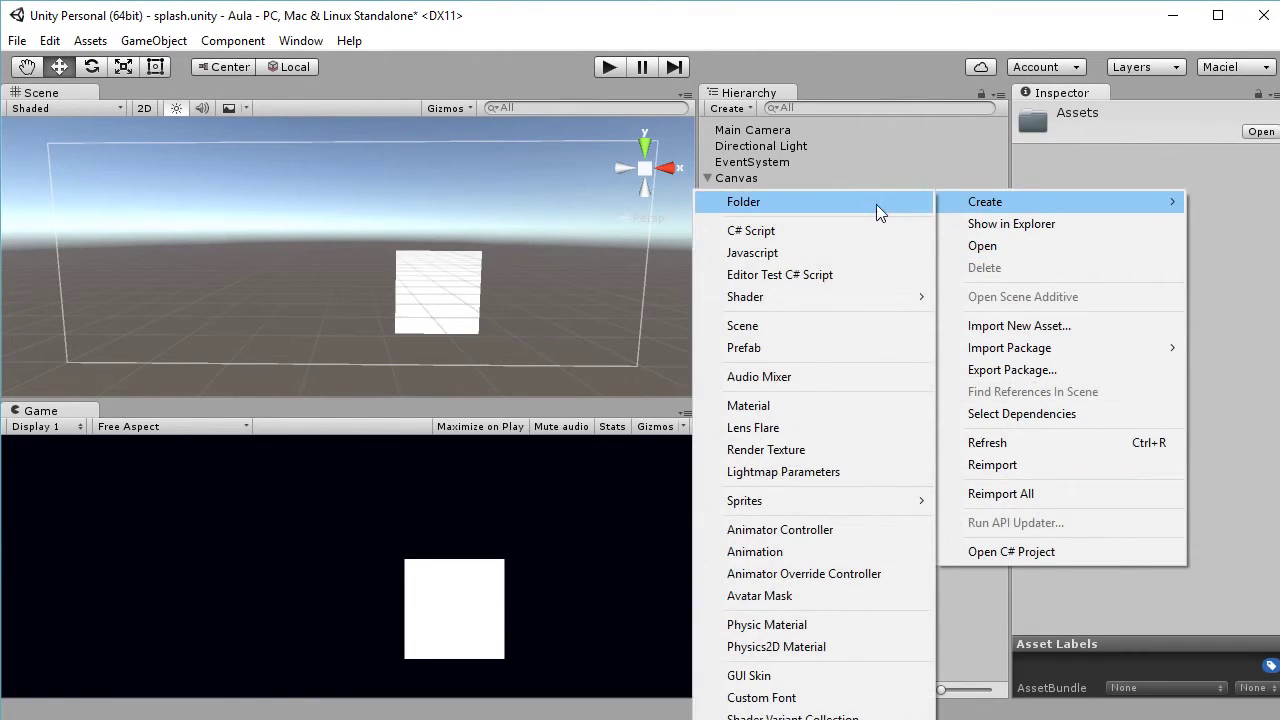
left_click(887, 204)
type("Image")
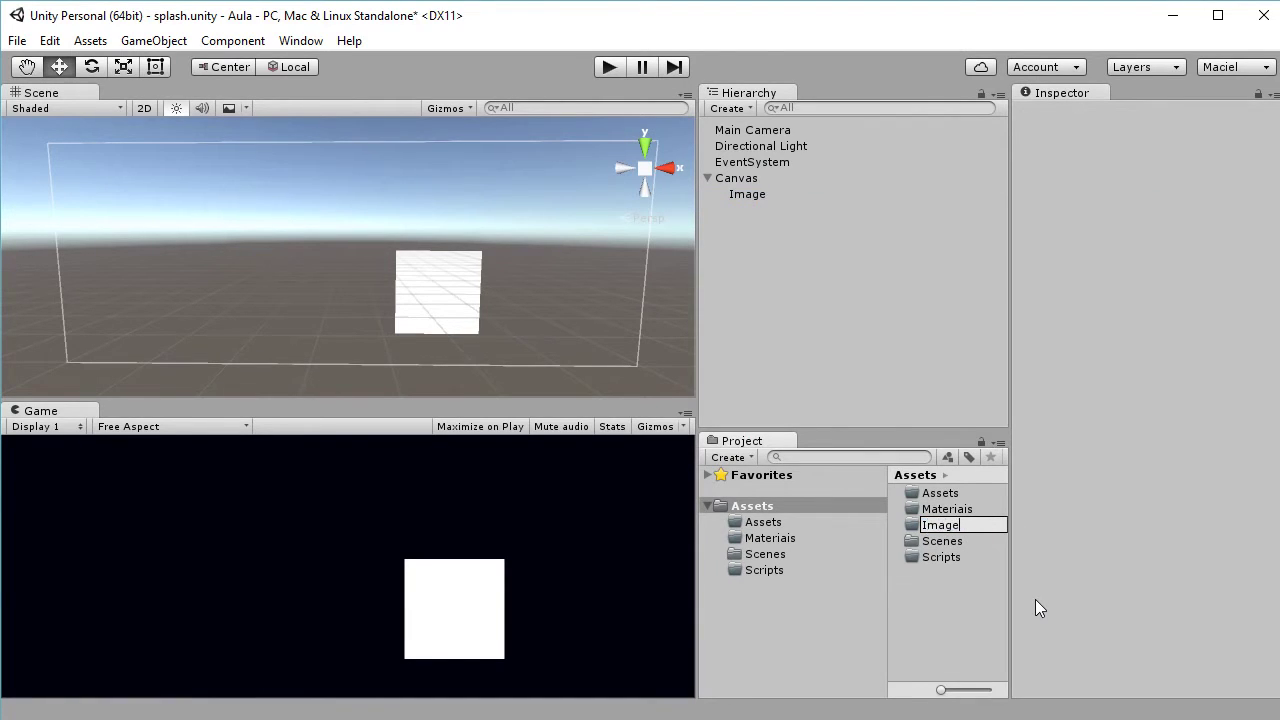
key("Return")
left_click(929, 512)
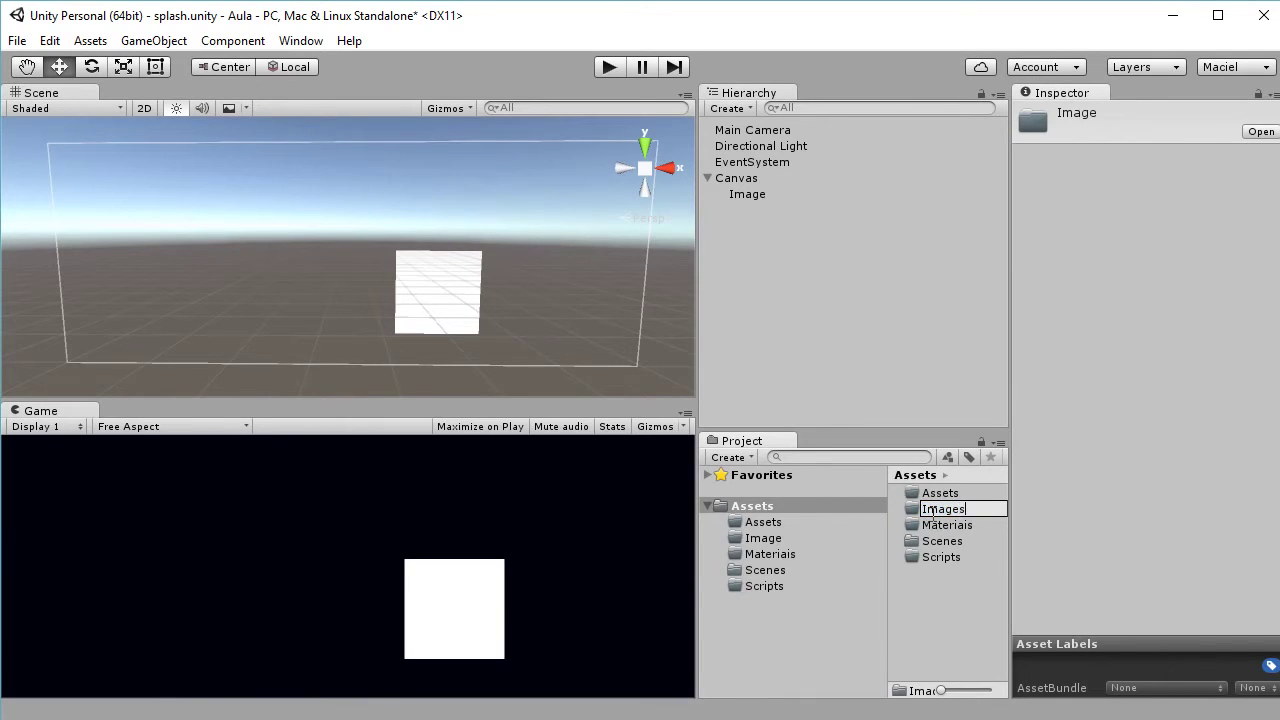
key("Return")
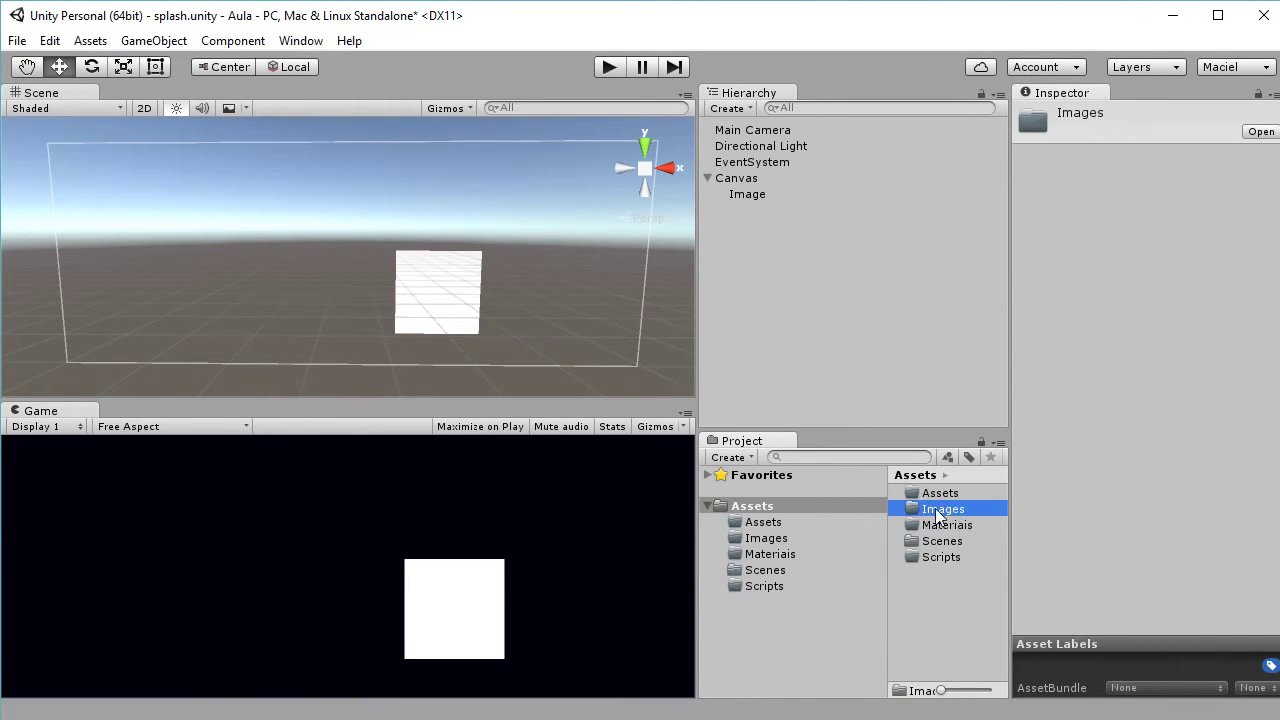
double_click(940, 512)
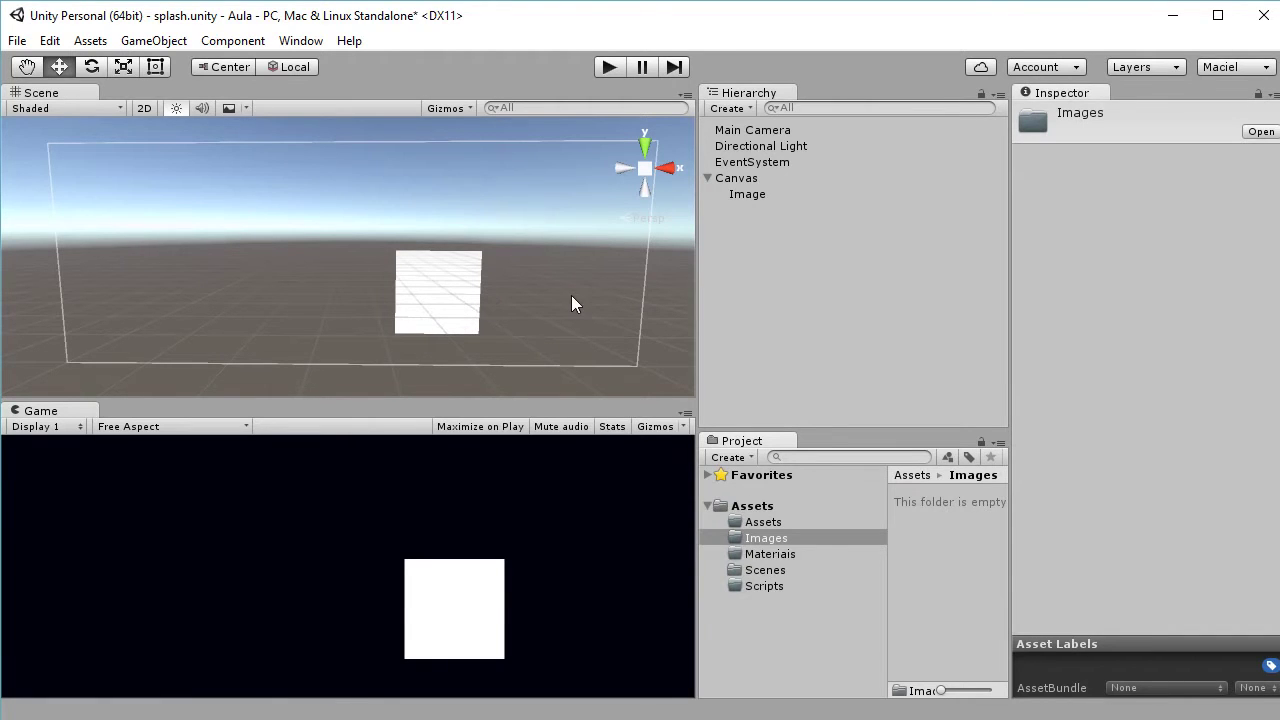
key("alt+Tab")
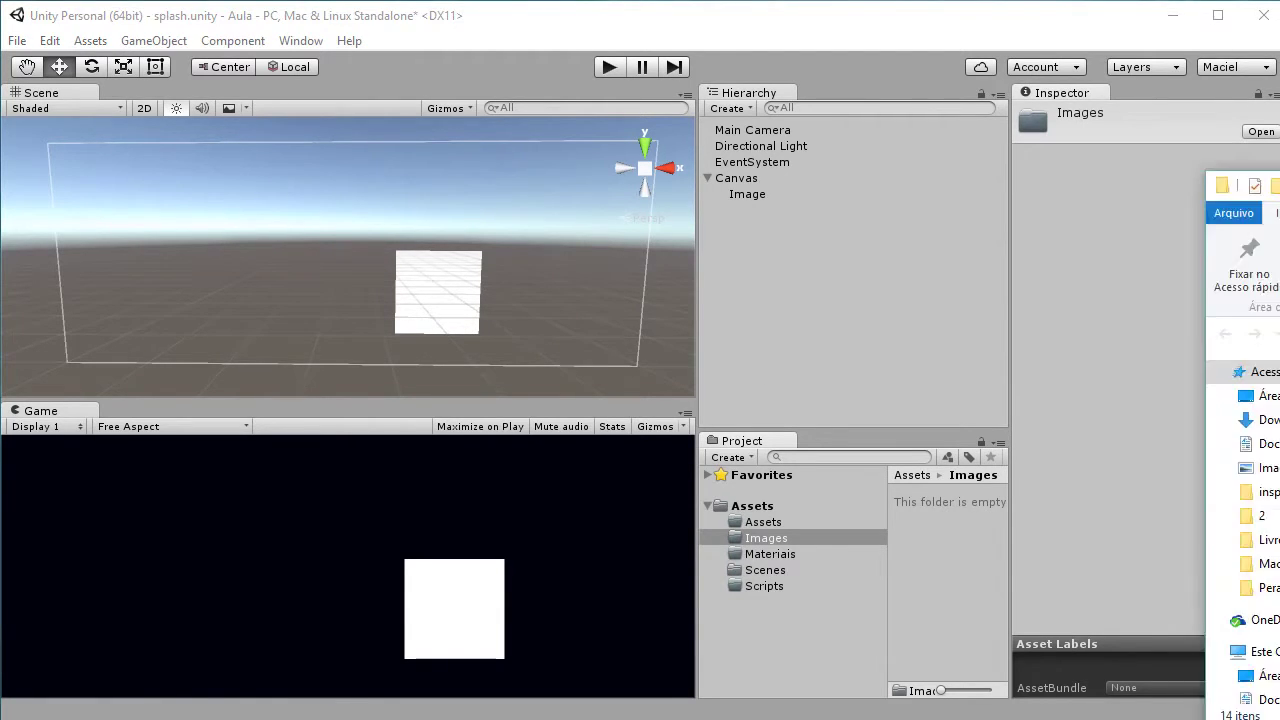
Import logo-perametade.png from Perametade2 into the Images folder and close Explorer.
left_click_drag(885, 355, 884, 466)
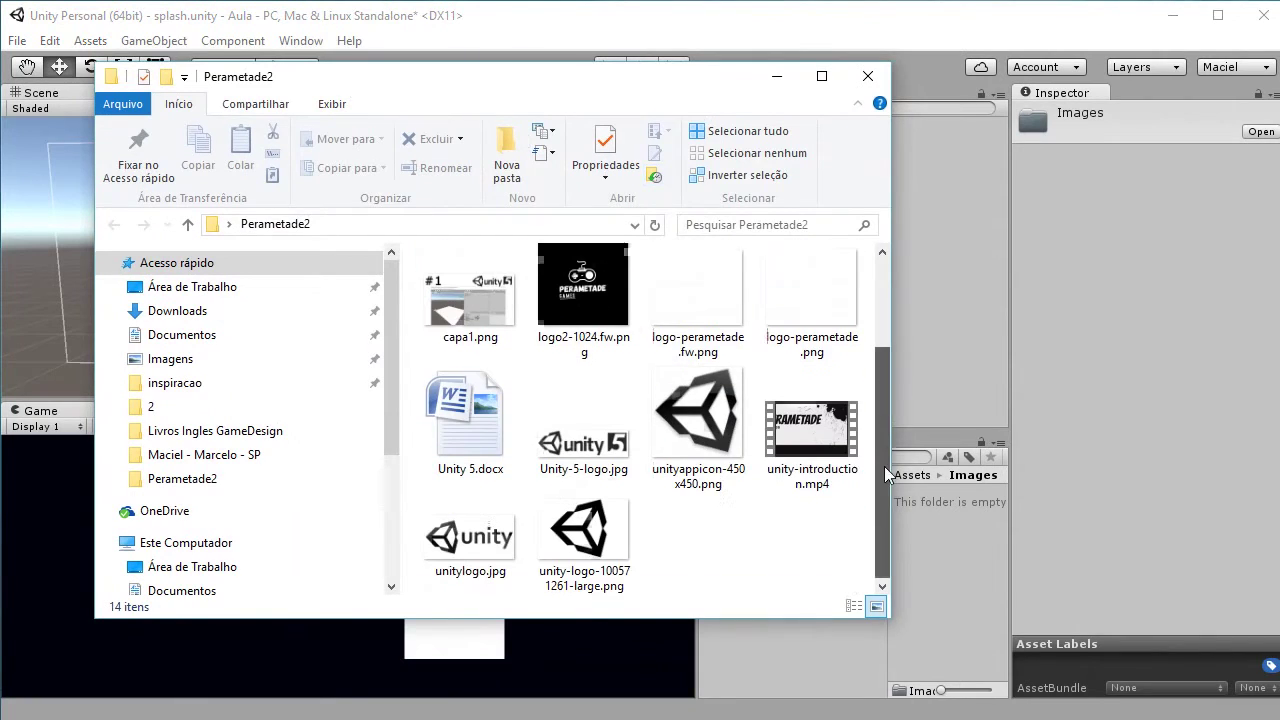
left_click(583, 287)
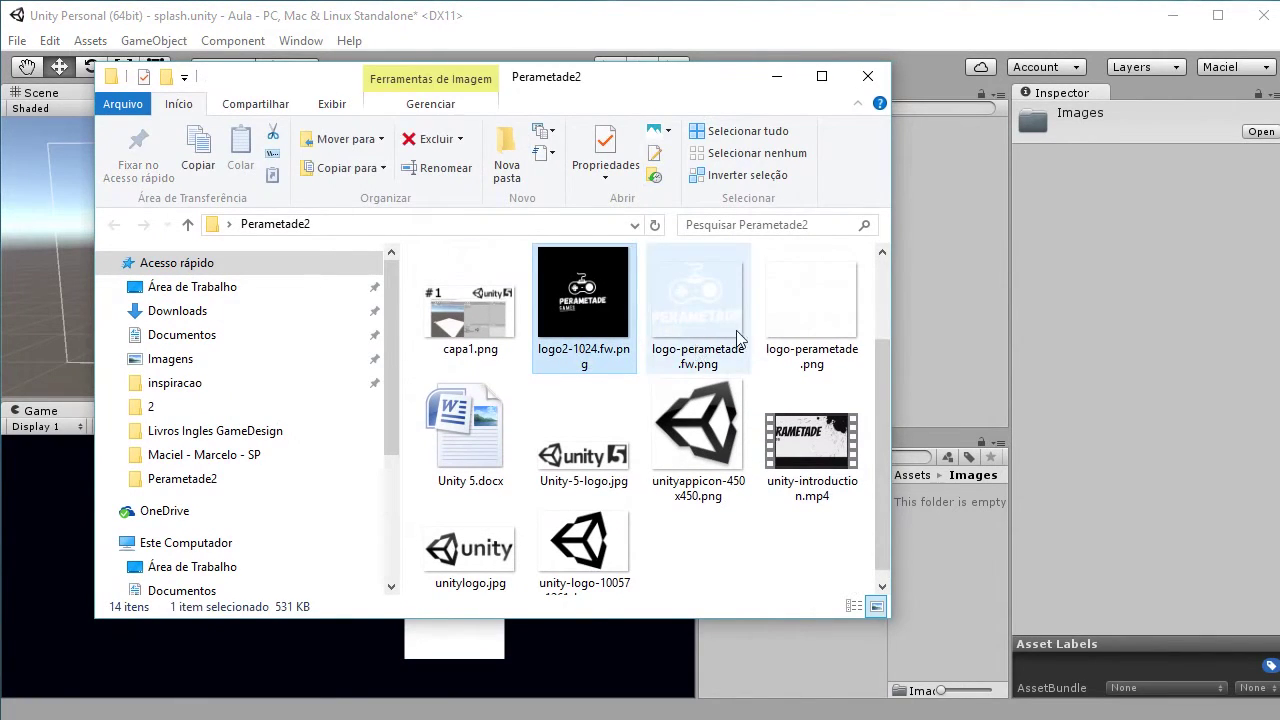
left_click(838, 327)
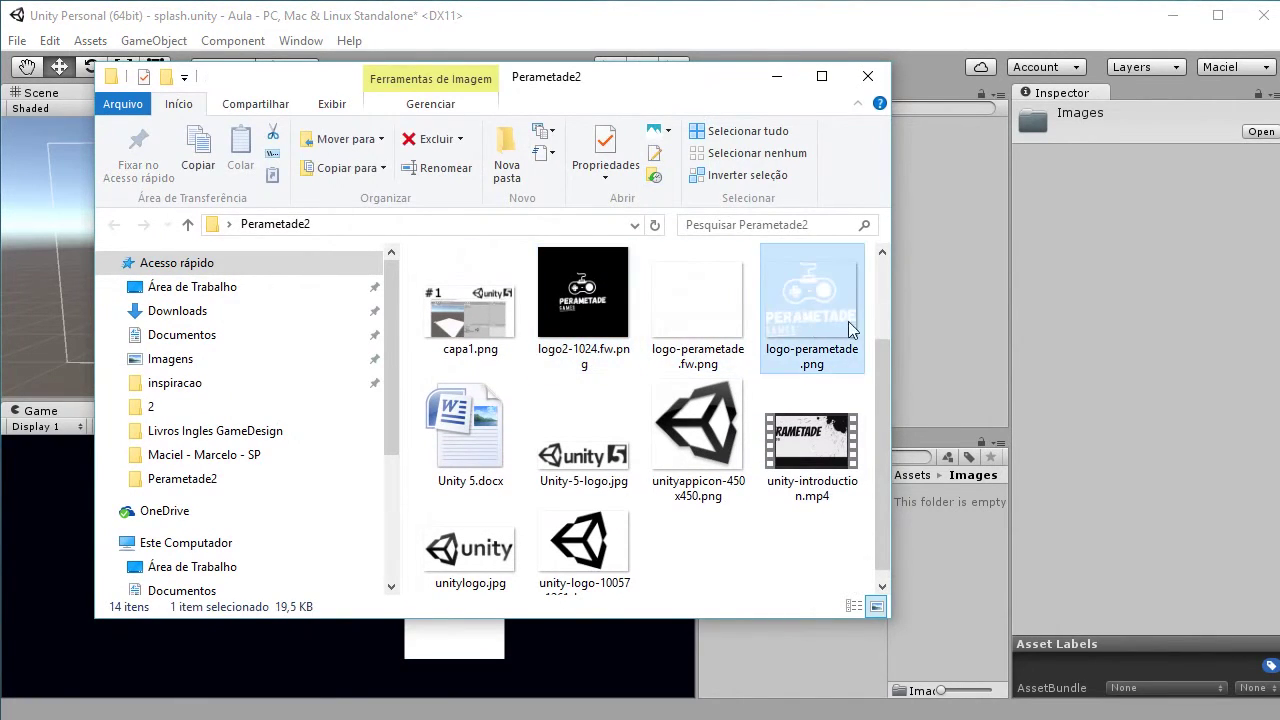
left_click_drag(607, 91, 559, 85)
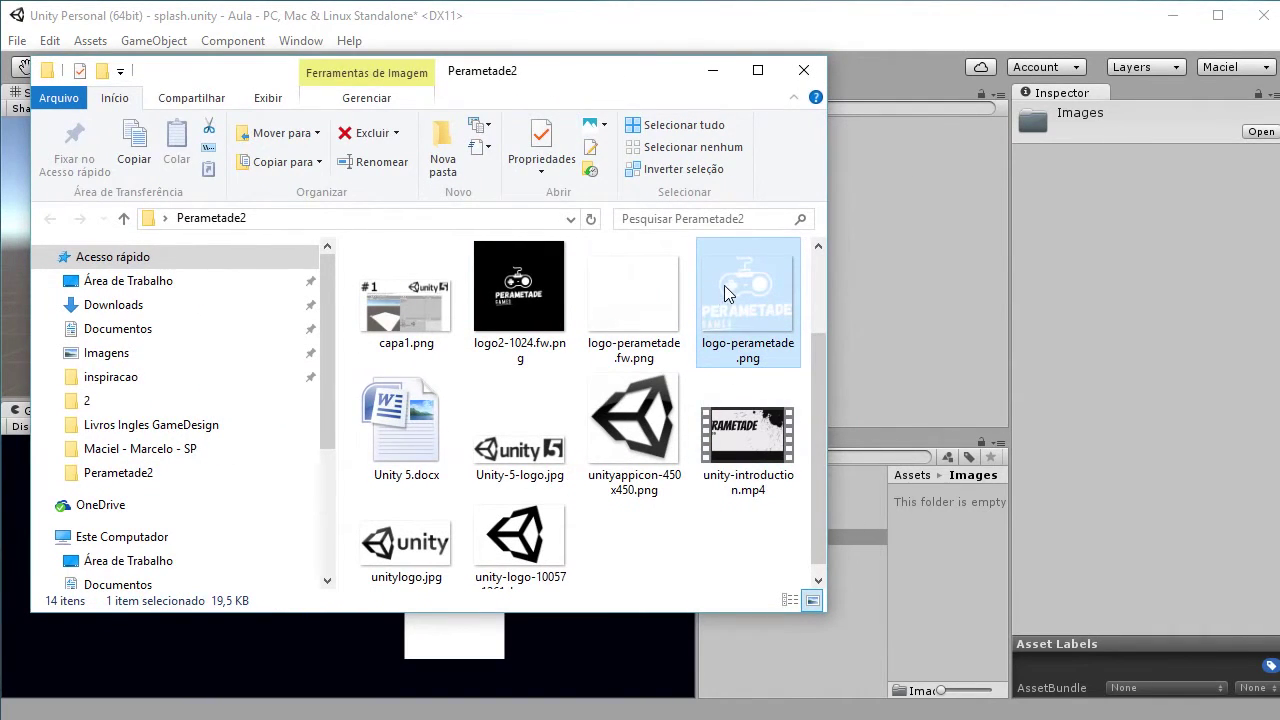
left_click_drag(727, 292, 930, 572)
left_click(805, 70)
left_click(752, 522)
left_click(752, 506)
left_click(771, 540)
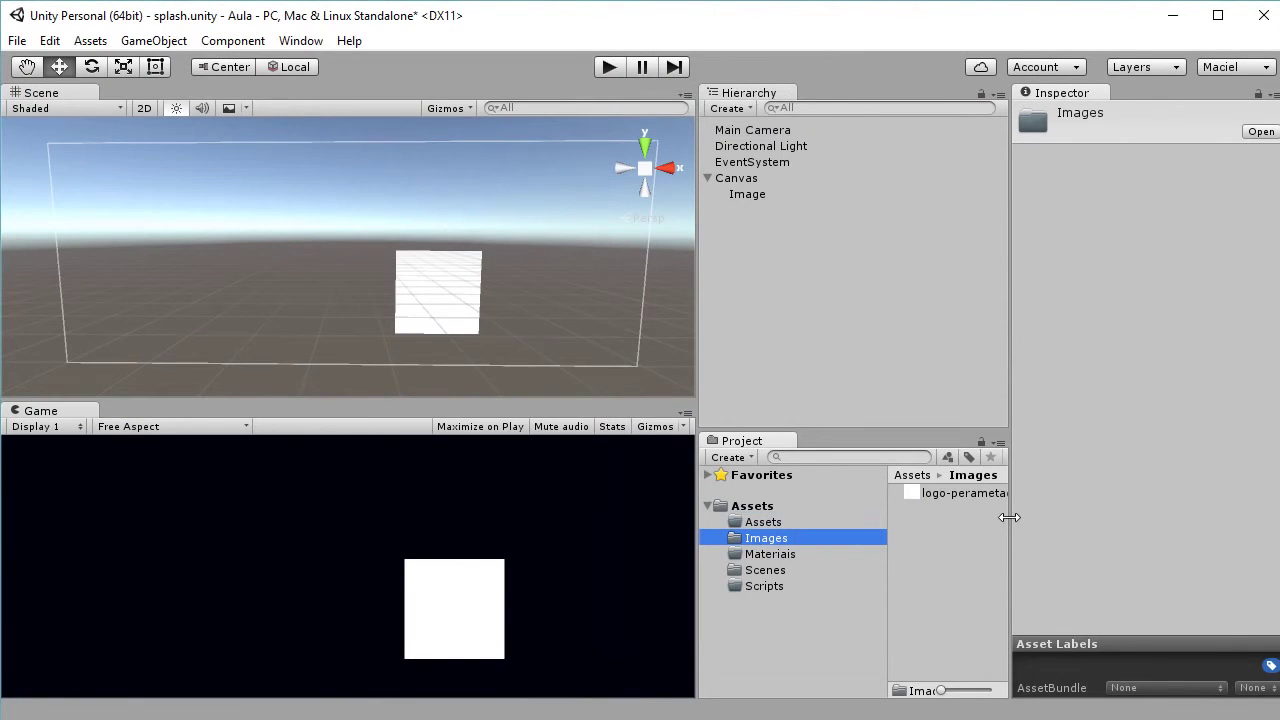
Set logo-perametade's Texture Type to Sprite (2D and UI) and apply the change.
left_click(977, 499)
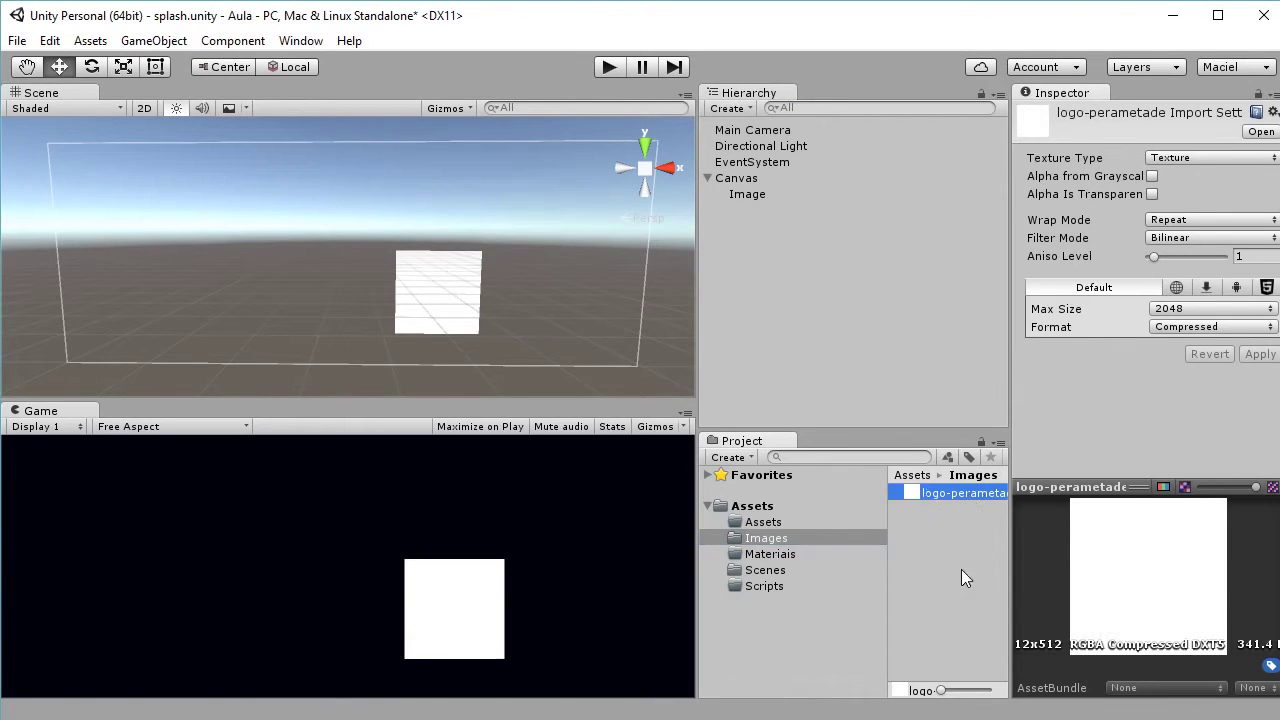
left_click(946, 548)
left_click(930, 494)
left_click(1214, 158)
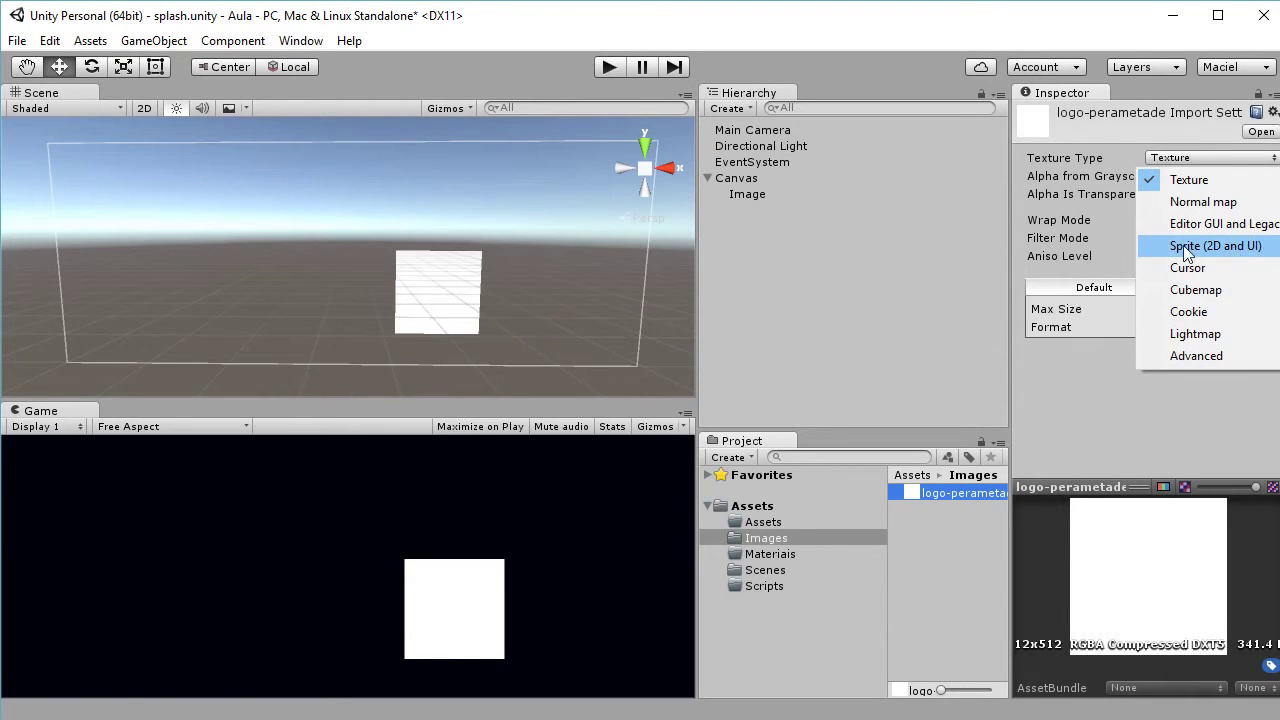
left_click(1178, 172)
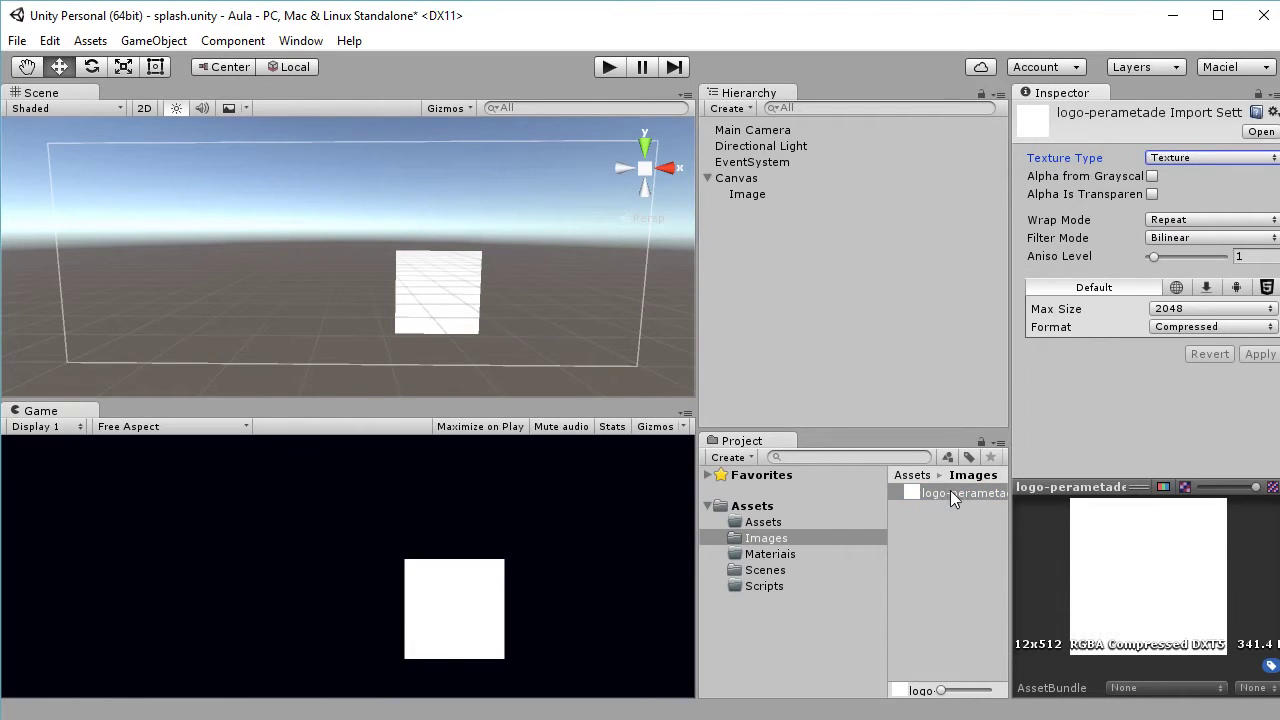
left_click(1179, 157)
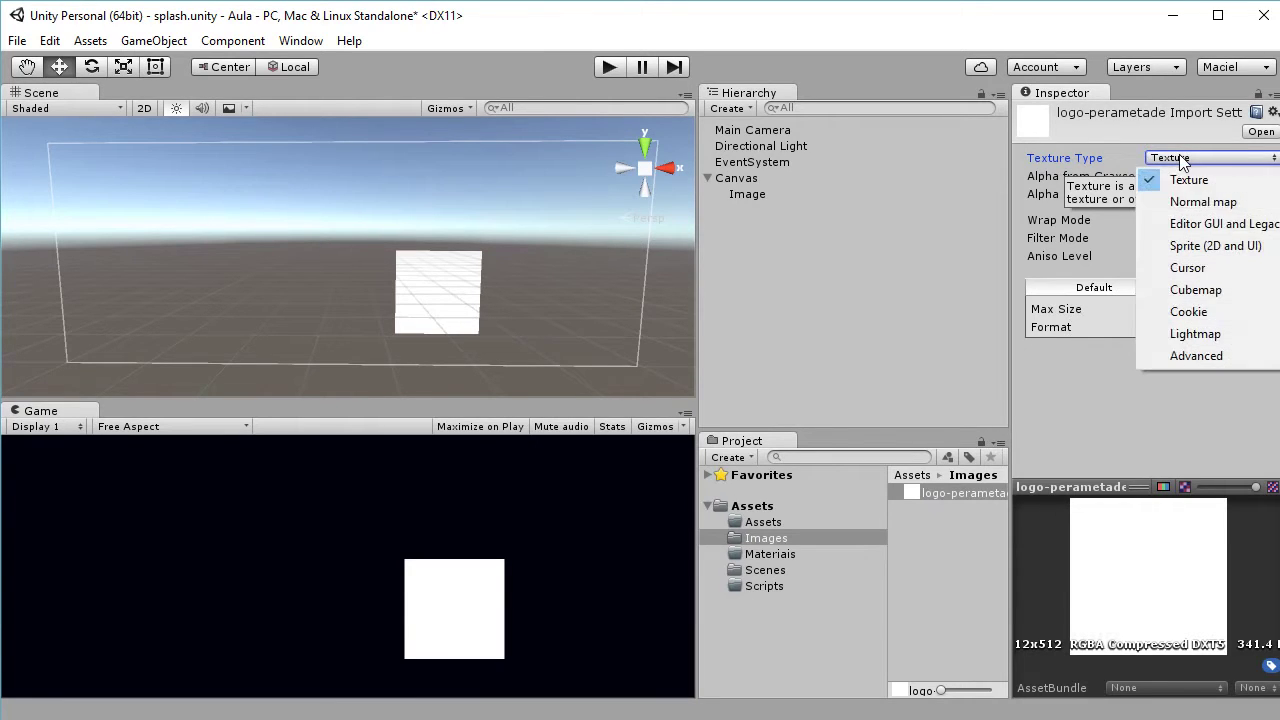
left_click(1199, 249)
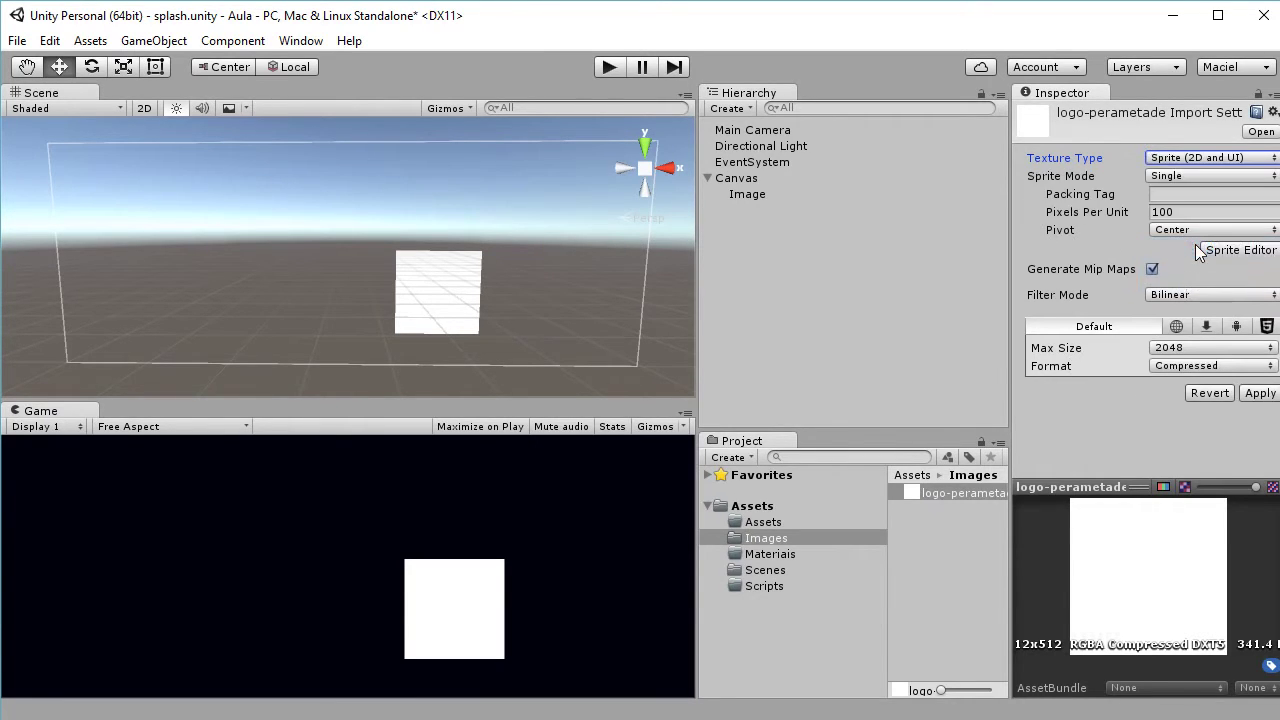
left_click(925, 546)
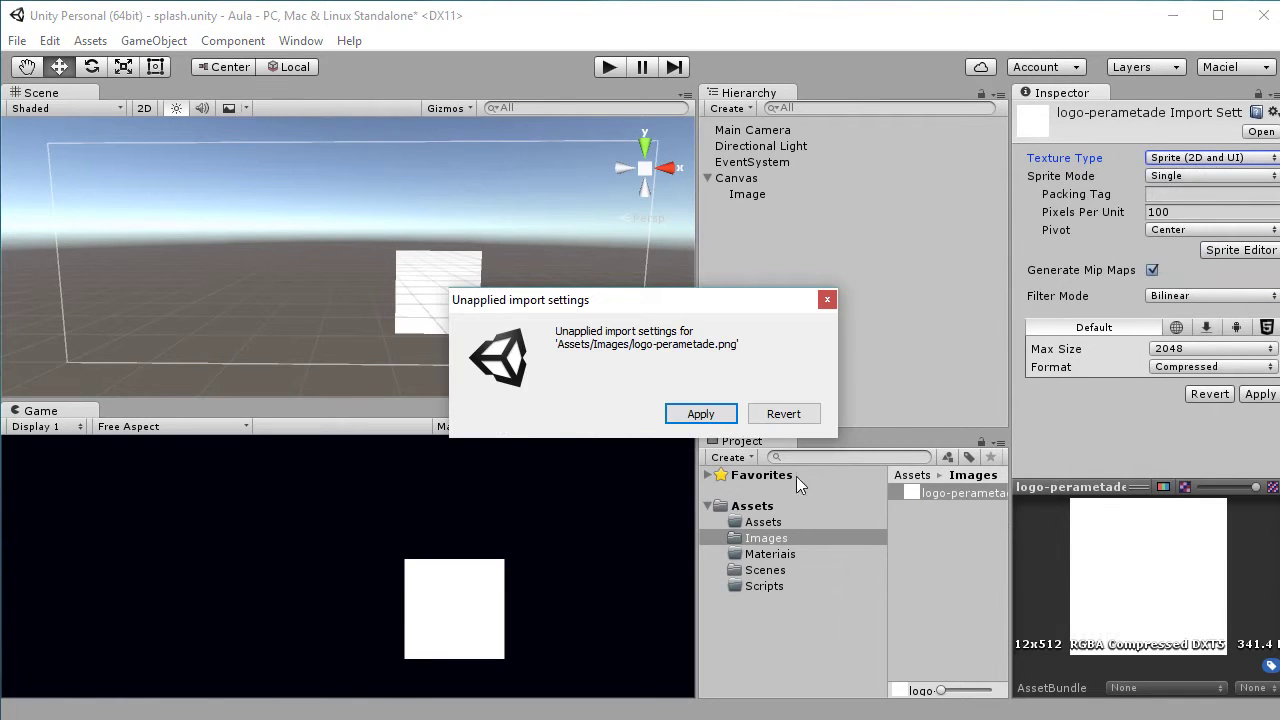
left_click(700, 413)
left_click(930, 494)
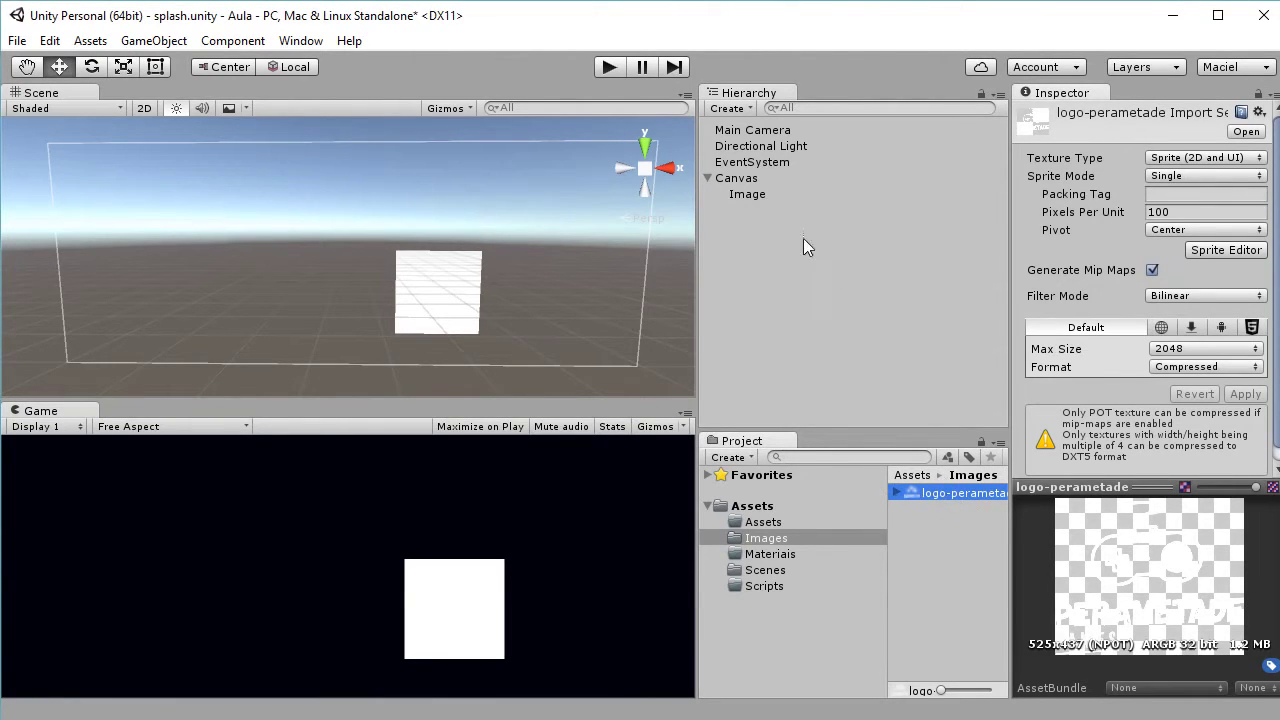
left_click(754, 199)
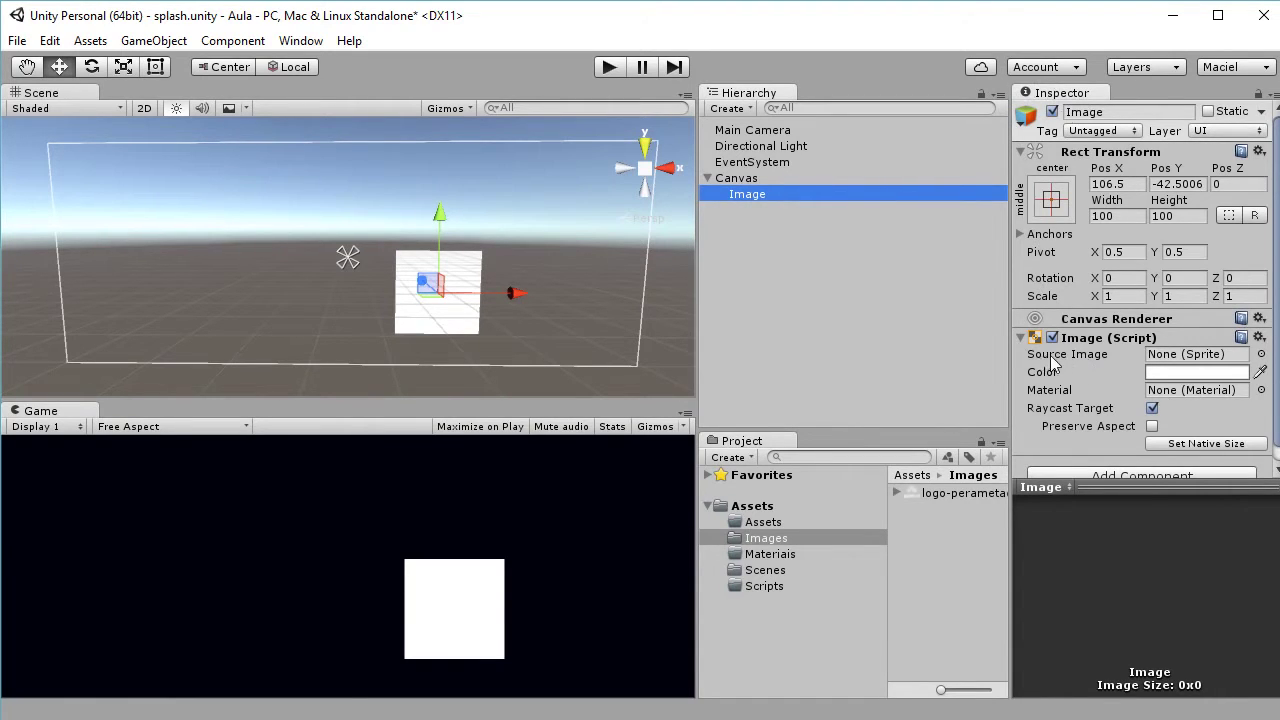
Assign the logo-perametade sprite as the canvas Image's Source Image.
left_click(1218, 357)
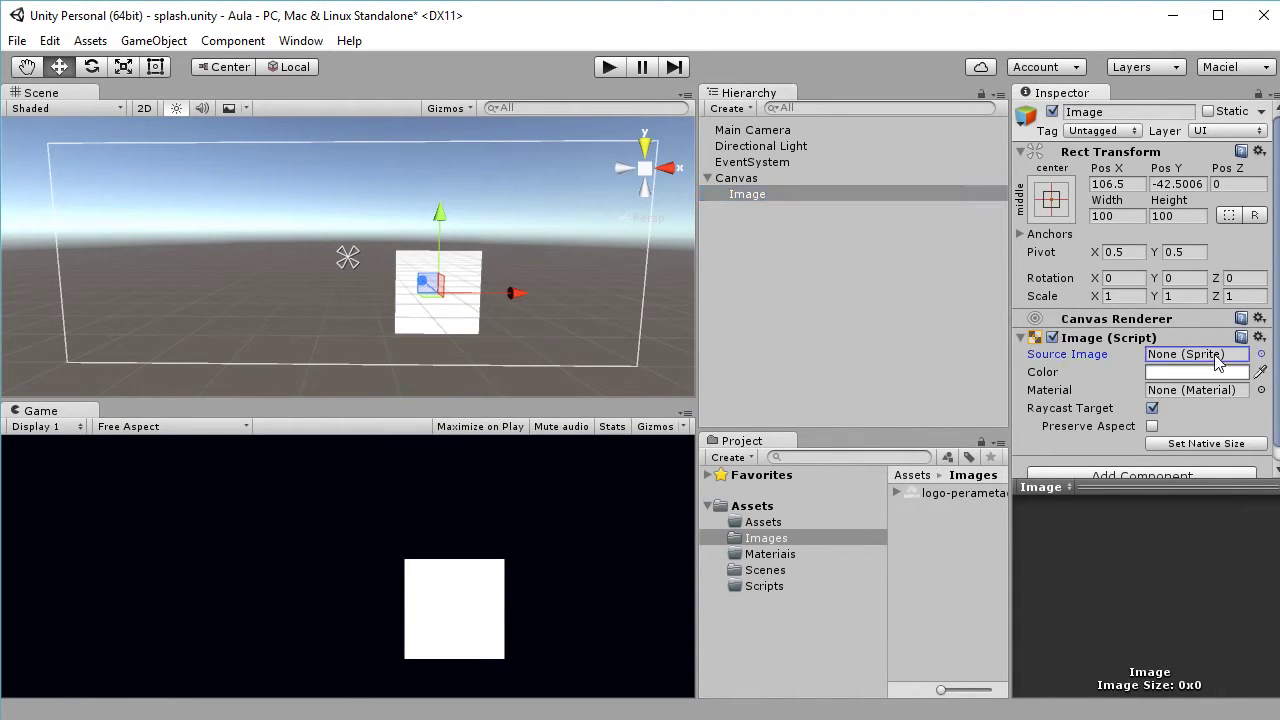
left_click(1261, 354)
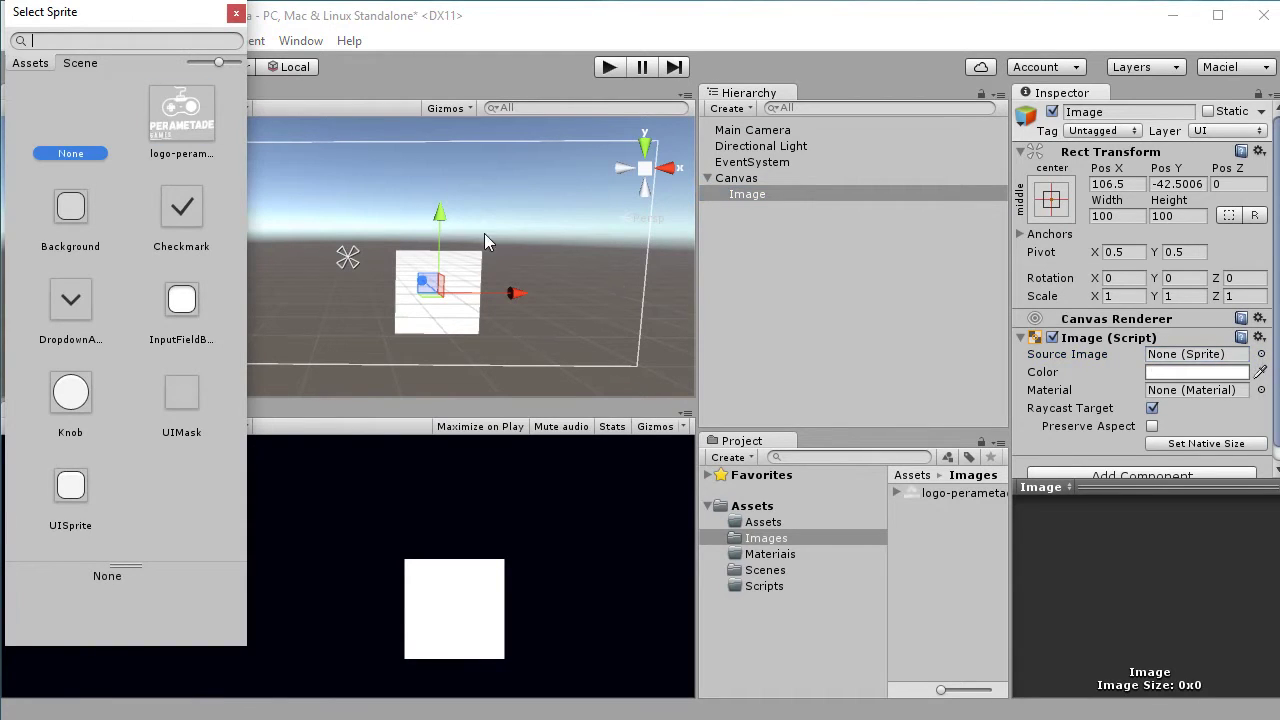
left_click(204, 126)
left_click(236, 14)
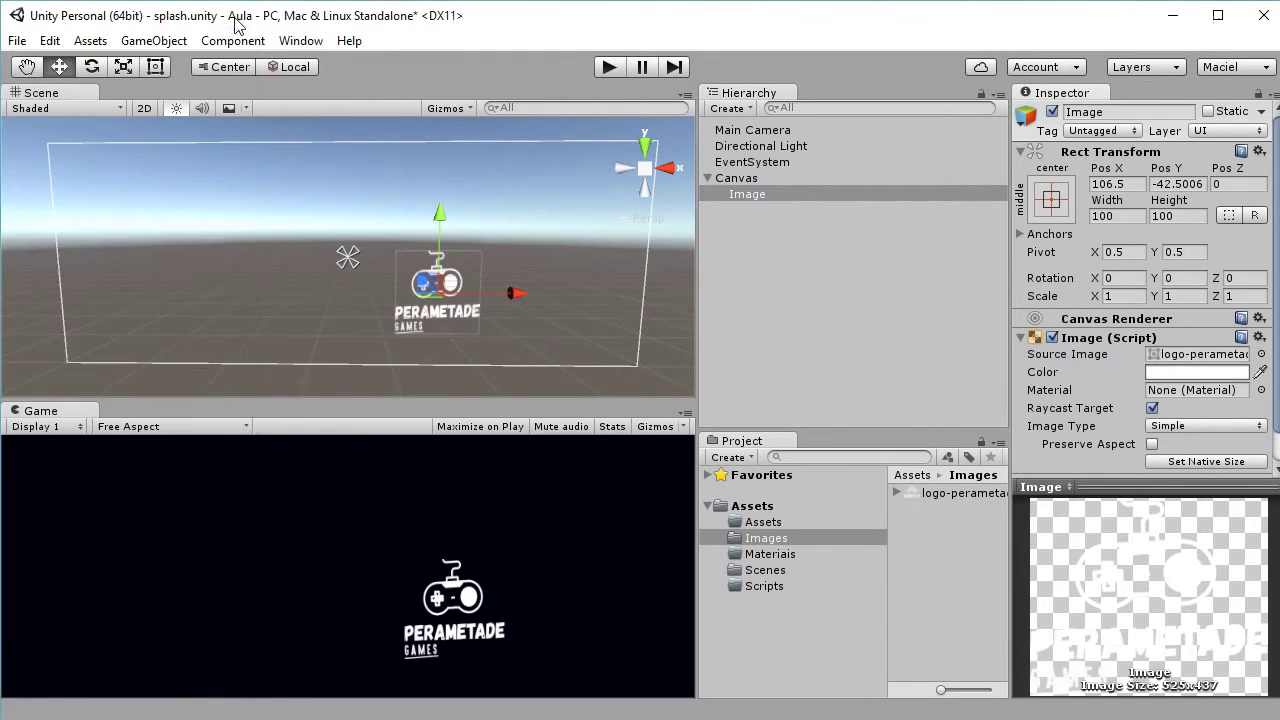
left_click(979, 573)
left_click(750, 197)
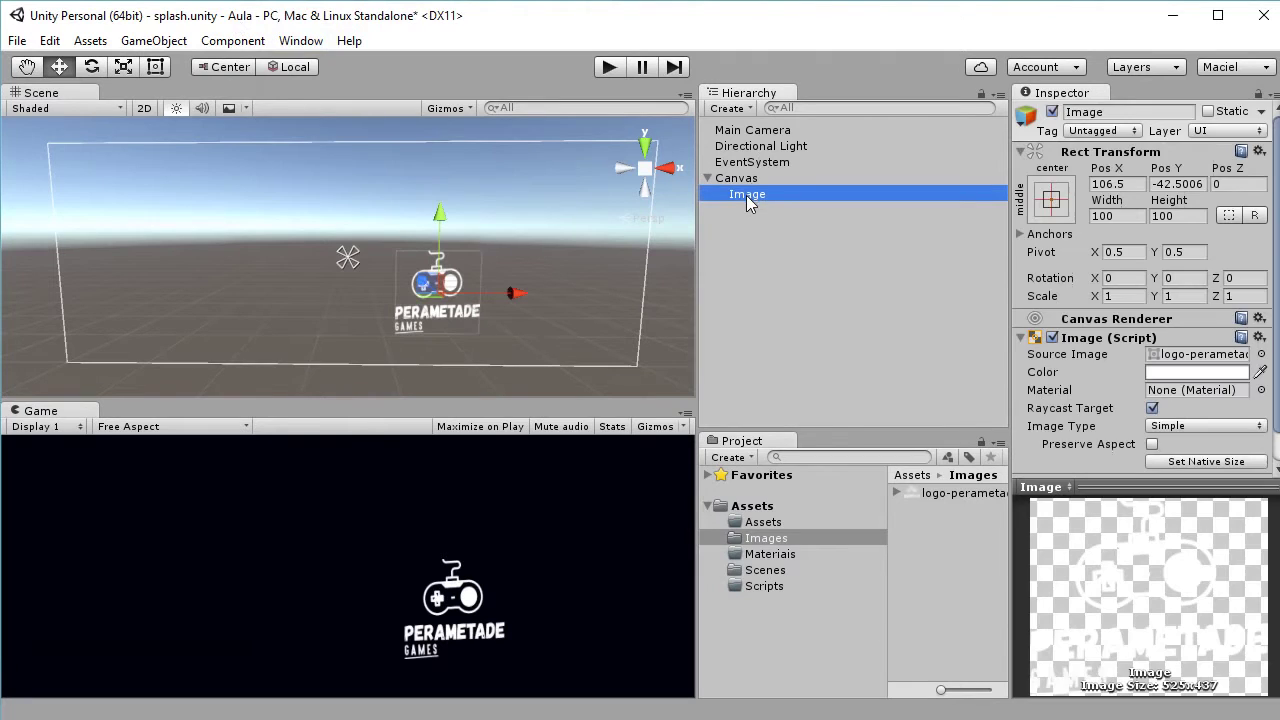
Drag the logo slightly to the left in the Scene view.
left_click_drag(958, 498, 1183, 345)
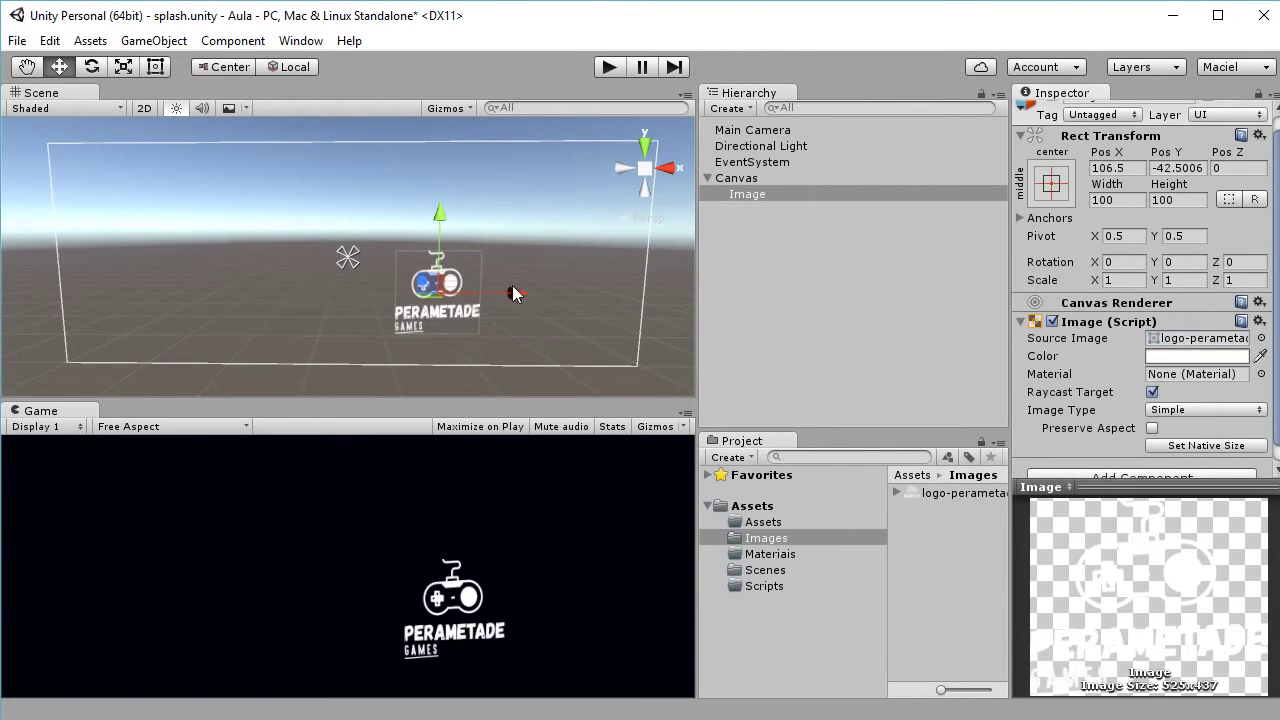
left_click(714, 254)
left_click(748, 196)
left_click(422, 298)
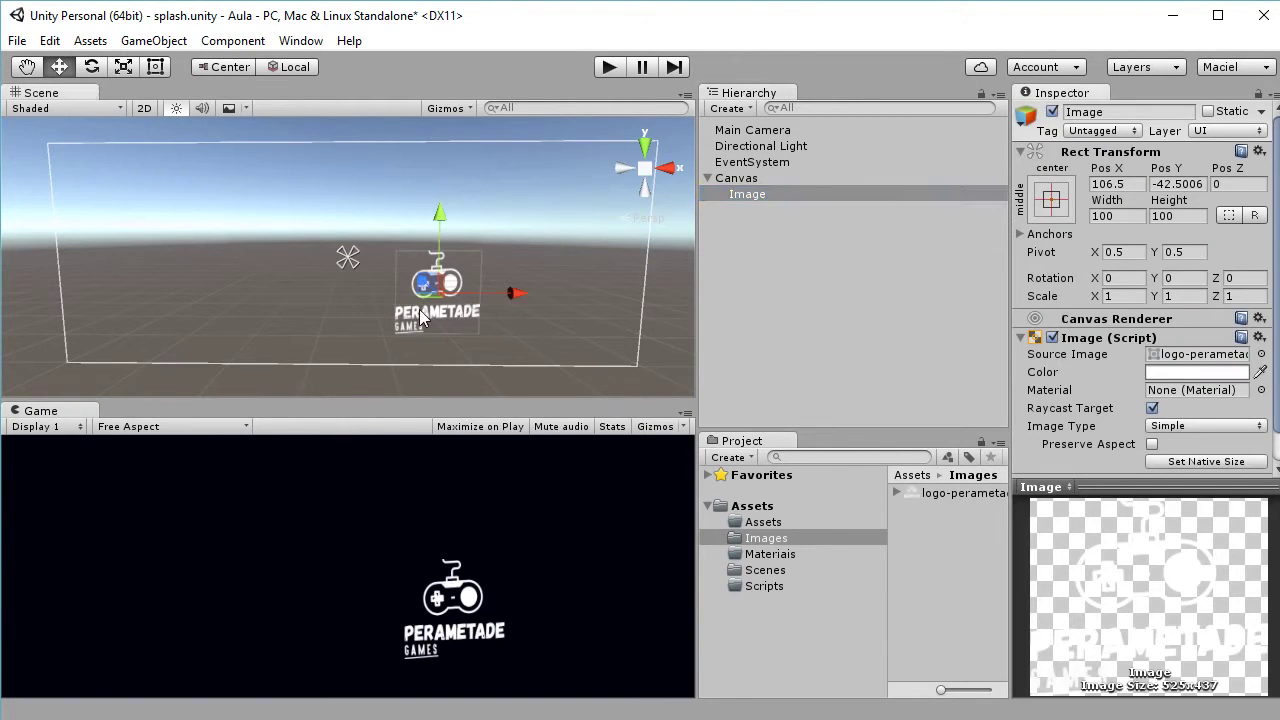
left_click_drag(424, 300, 322, 309)
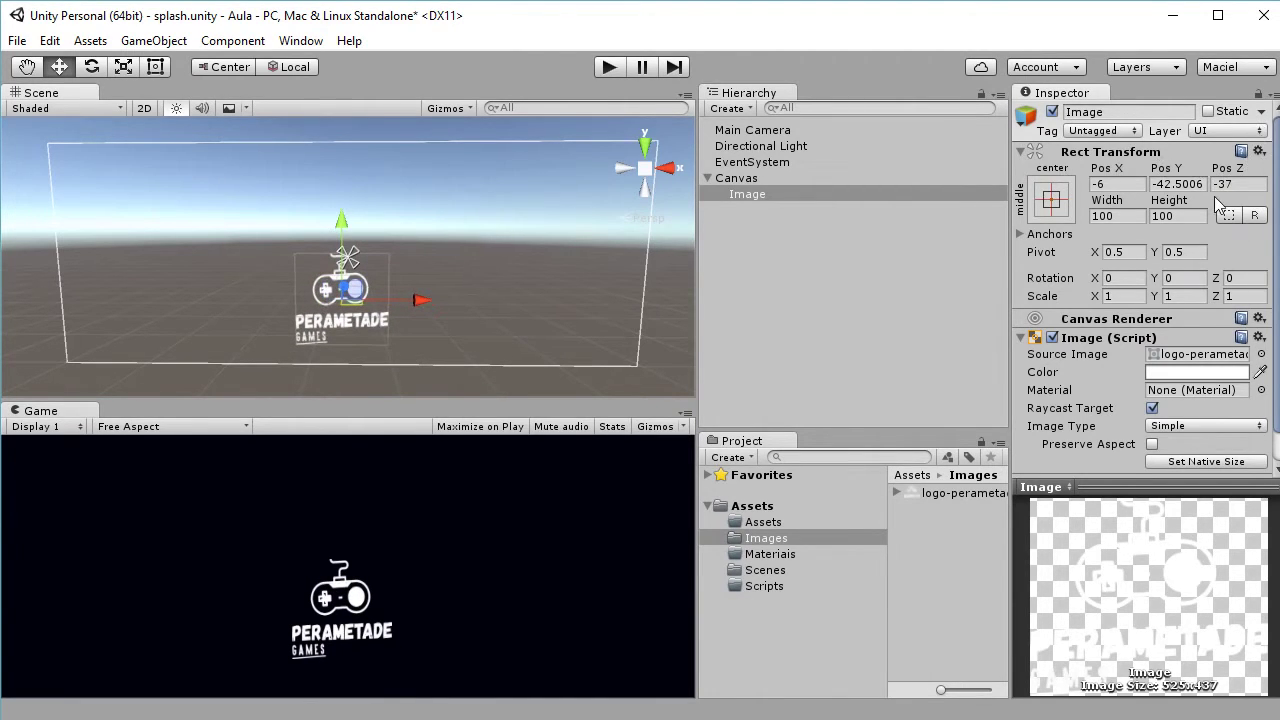
Reset the Image's Rect Transform so the logo sits at the canvas centre.
left_click(738, 195)
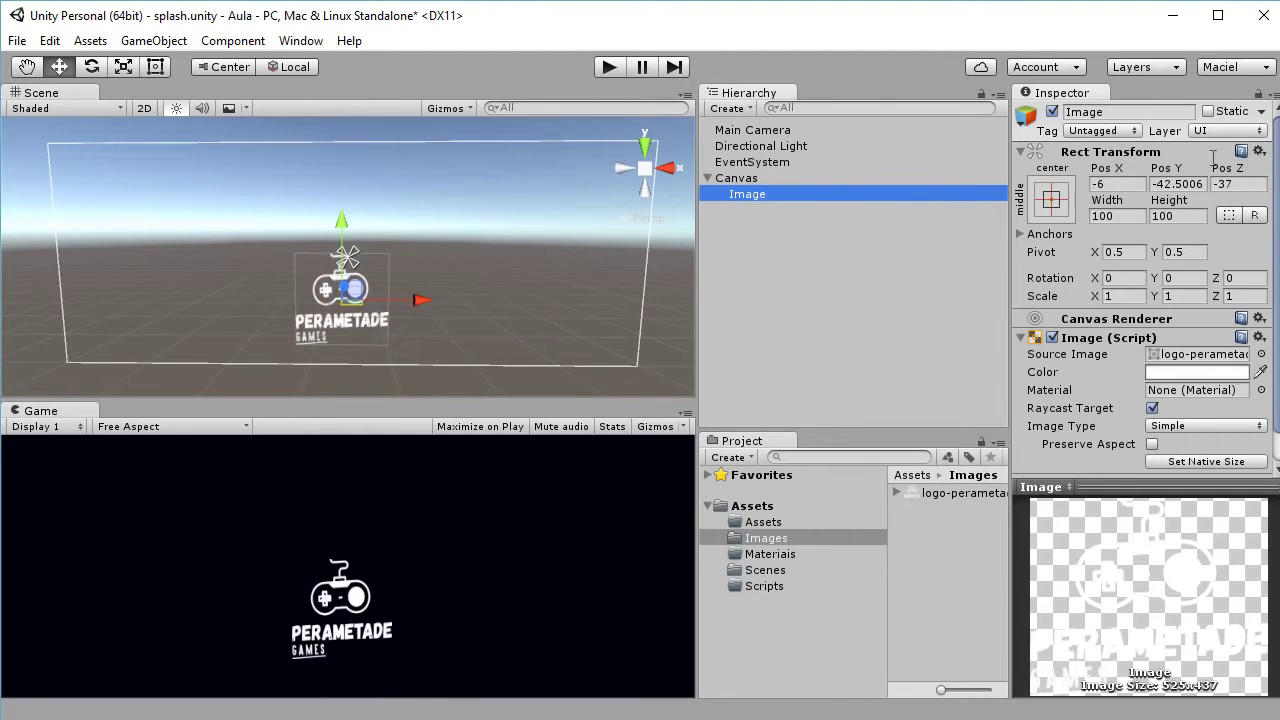
left_click(1259, 151)
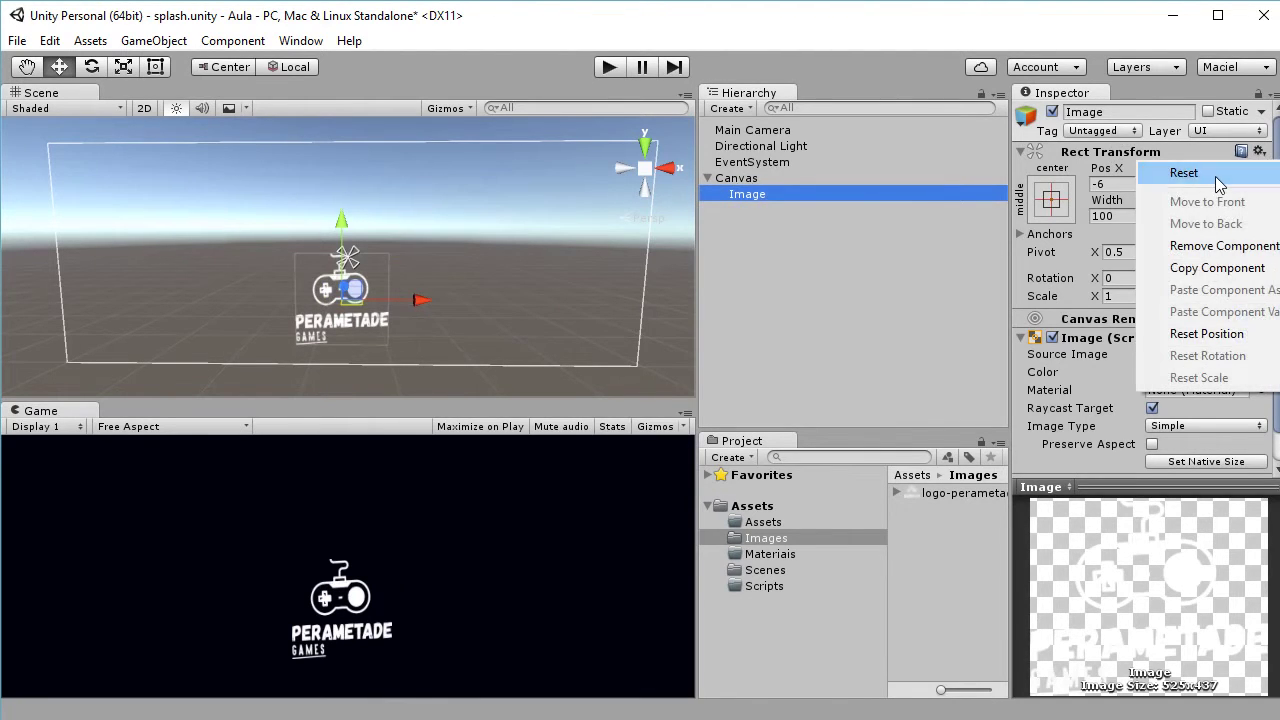
left_click(1218, 173)
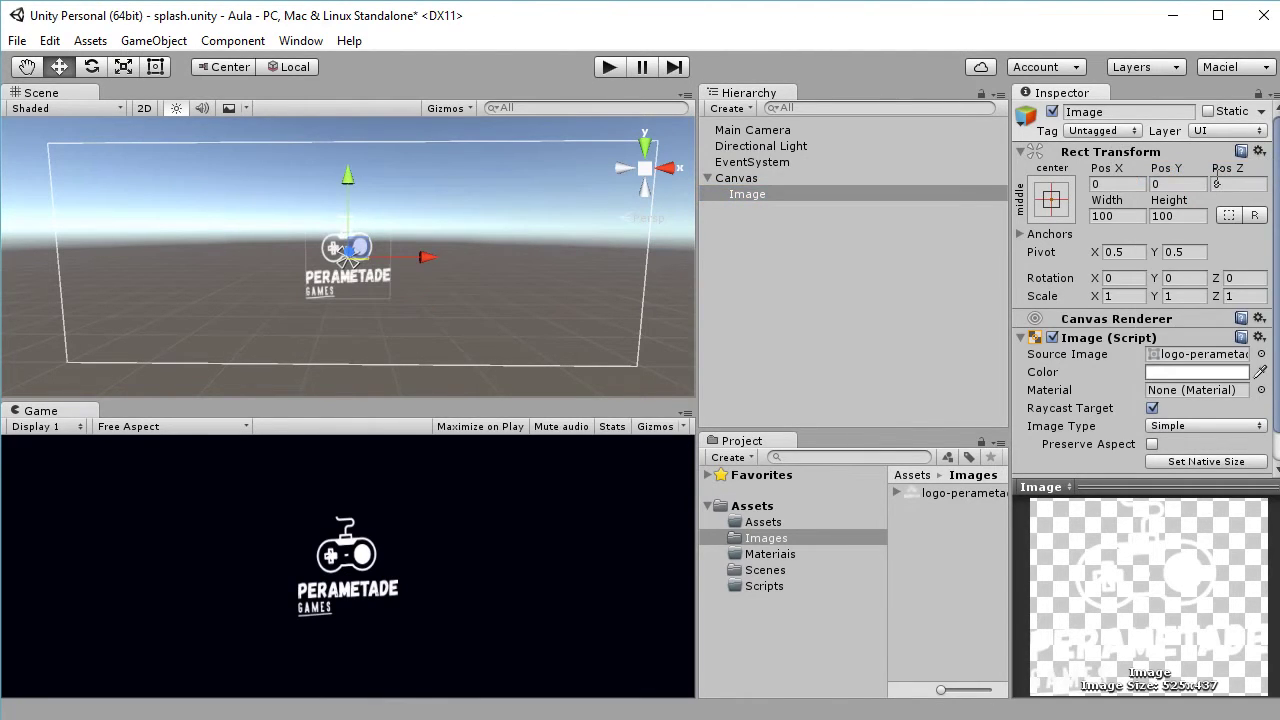
Enlarge the logo to 246 by 226 with the Rect tool and recentre it.
left_click(155, 67)
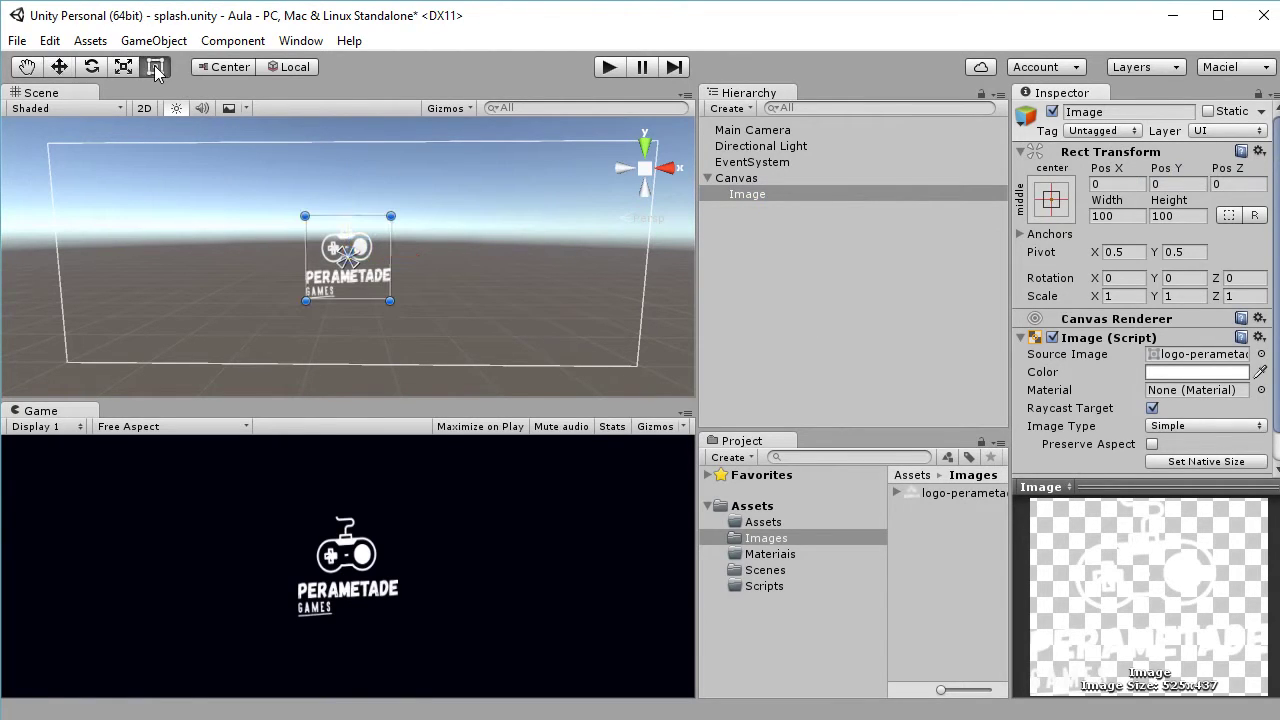
left_click(151, 67)
left_click(123, 67)
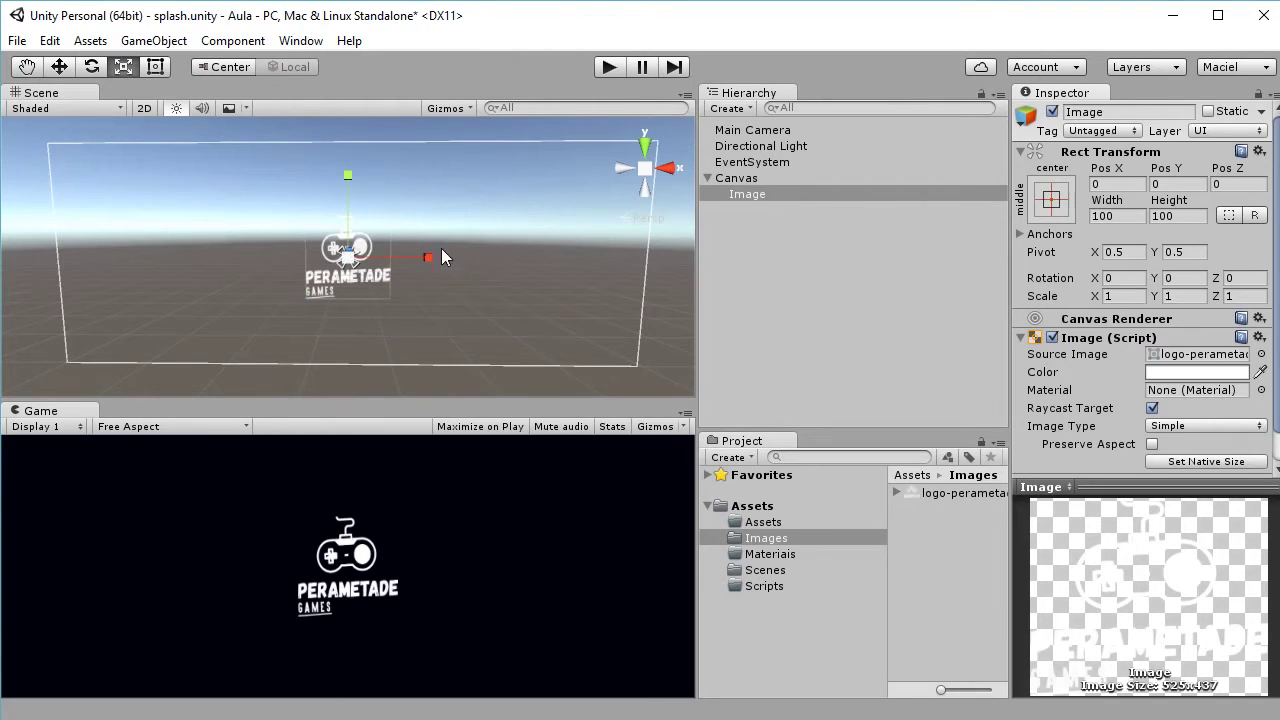
left_click(155, 67)
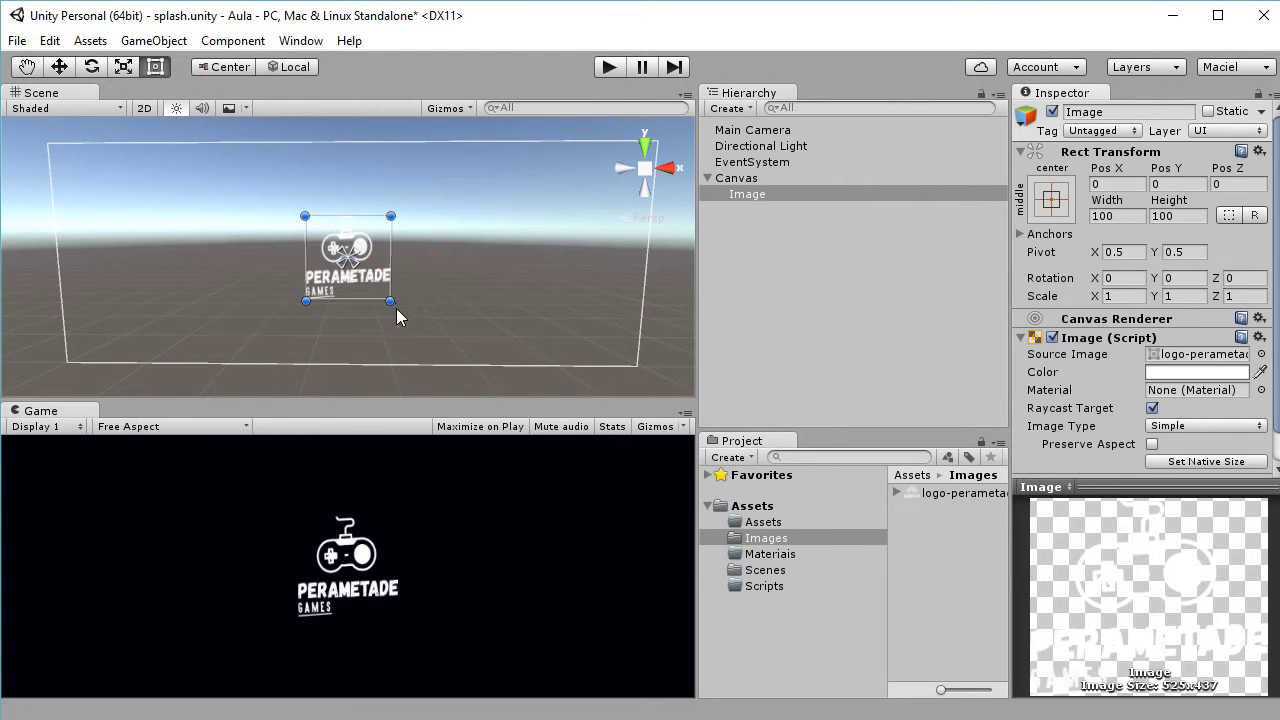
left_click_drag(390, 303, 455, 356)
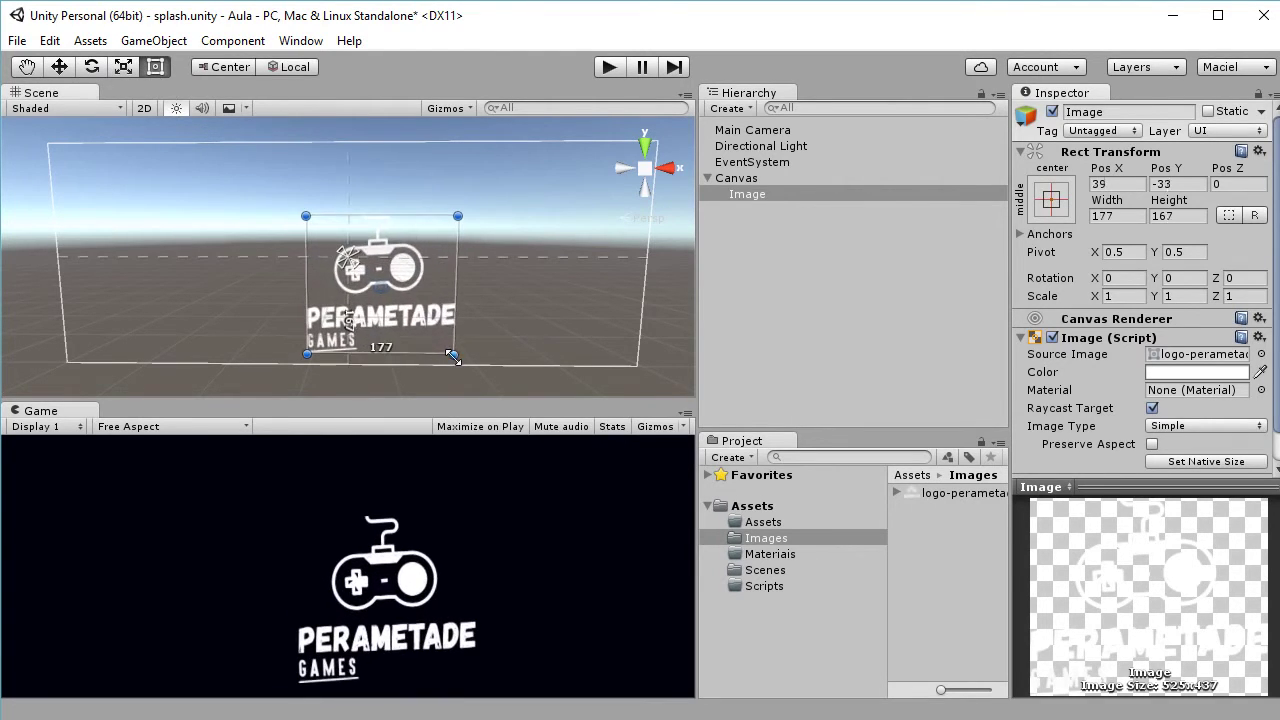
left_click_drag(306, 216, 245, 164)
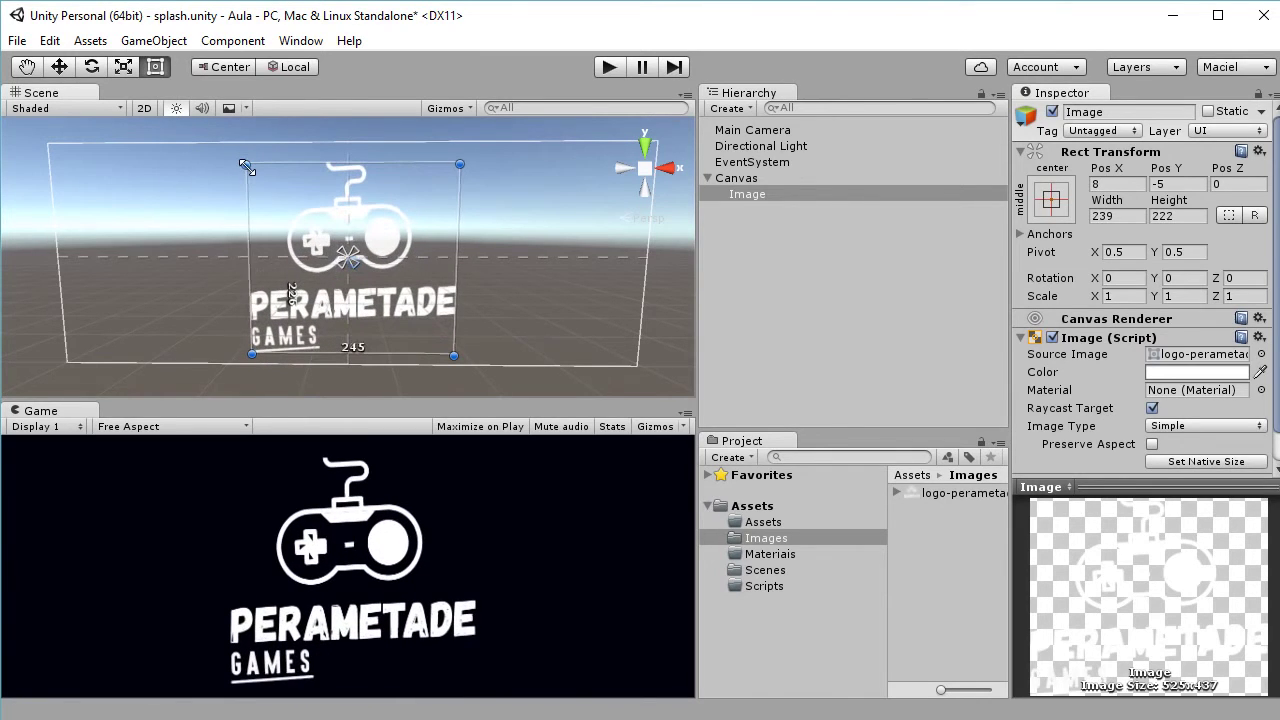
left_click_drag(388, 315, 373, 304)
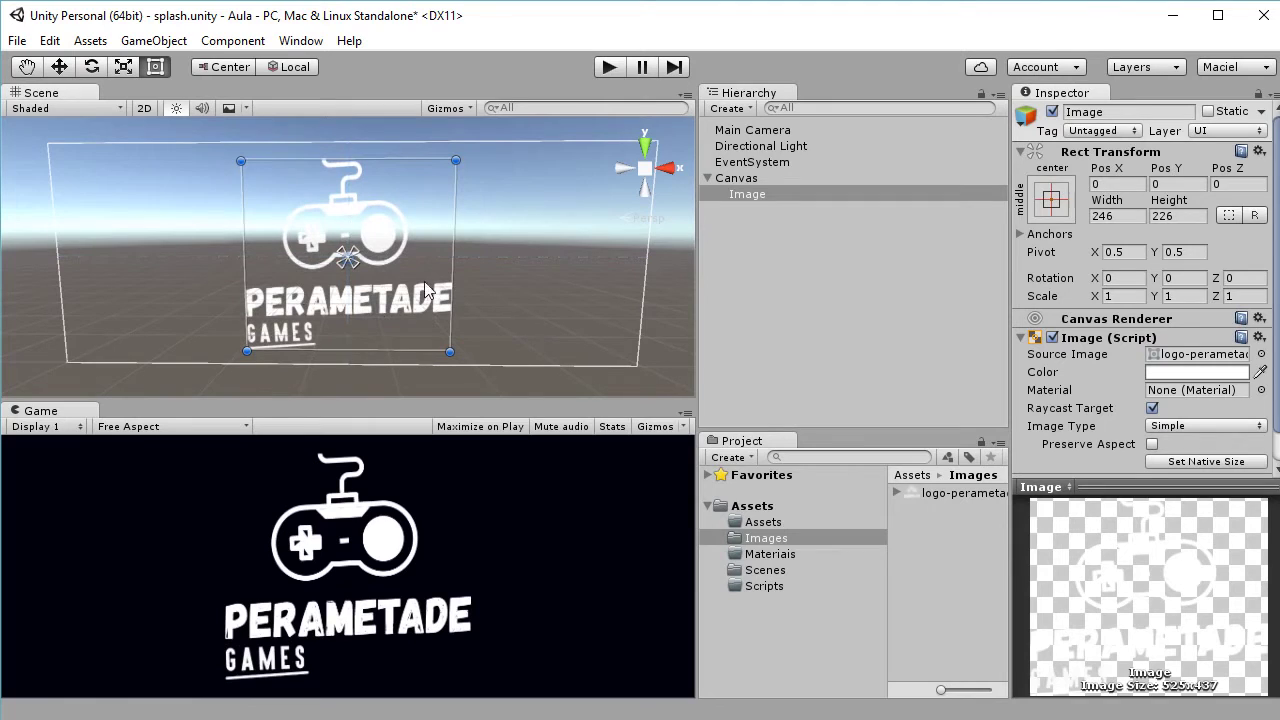
Resize the Scene and Game panes so the game preview has more room.
left_click_drag(416, 399, 416, 303)
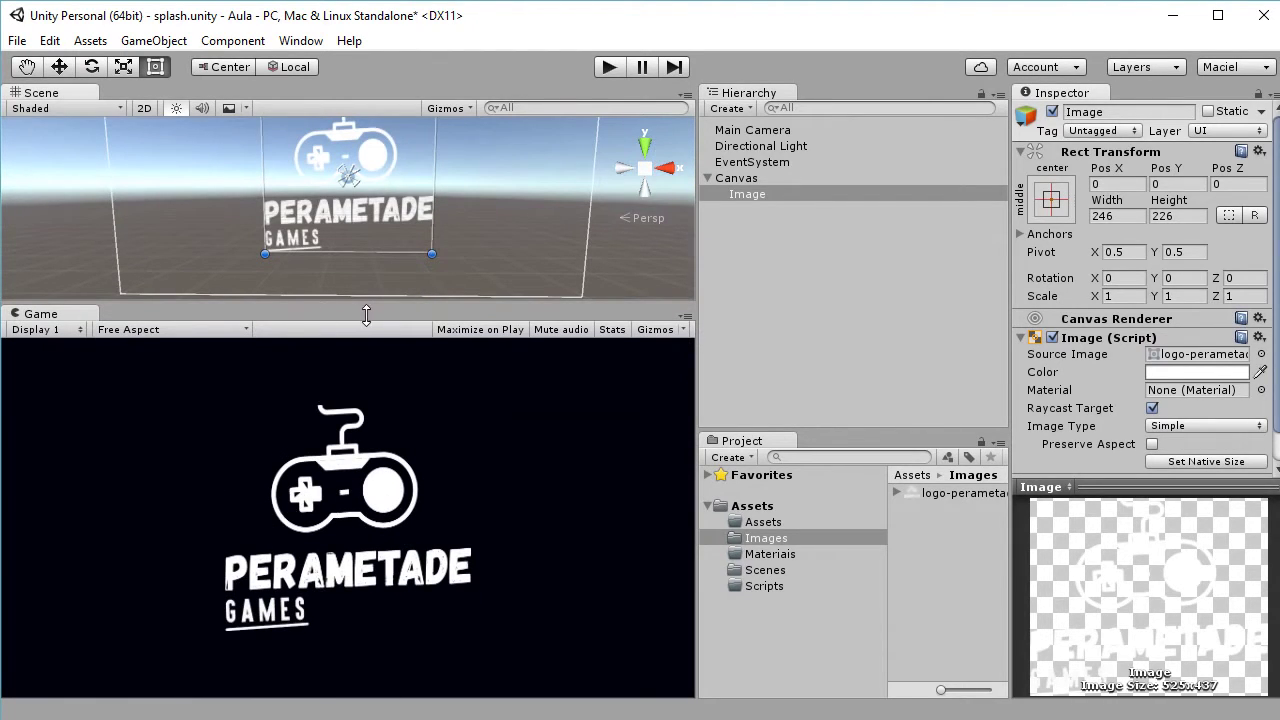
left_click_drag(366, 305, 359, 338)
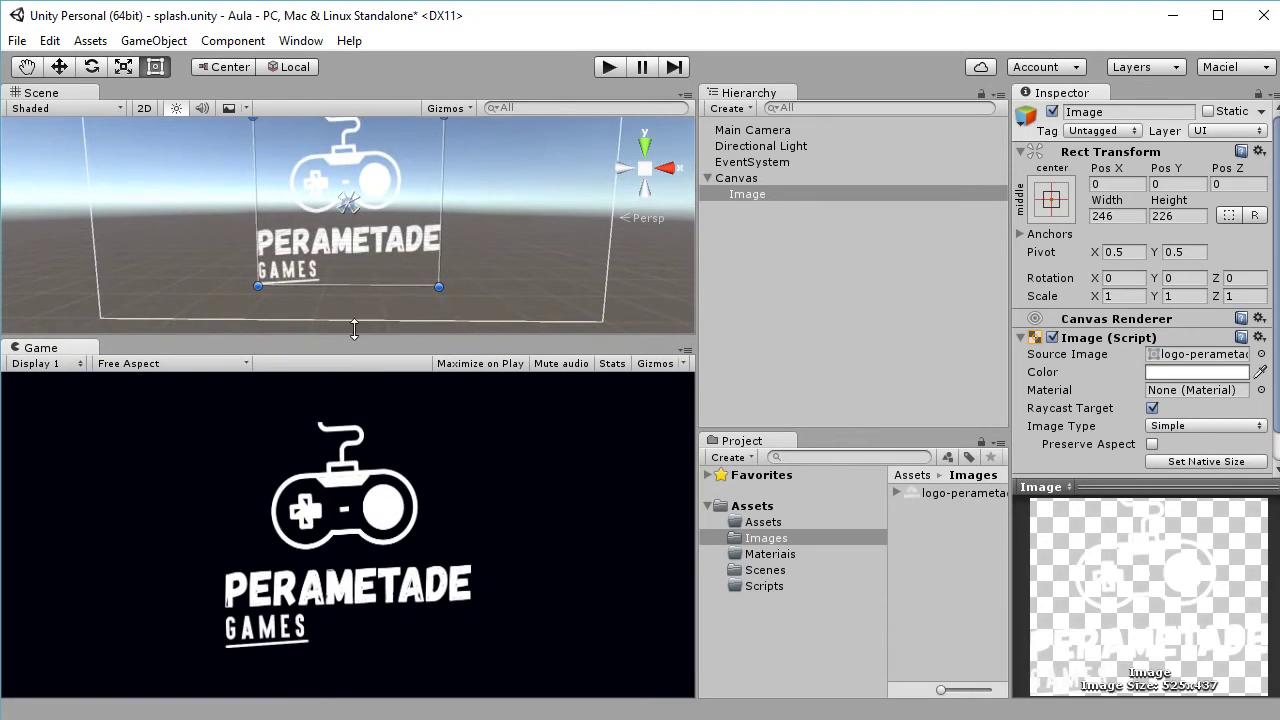
left_click(755, 180)
left_click(748, 193)
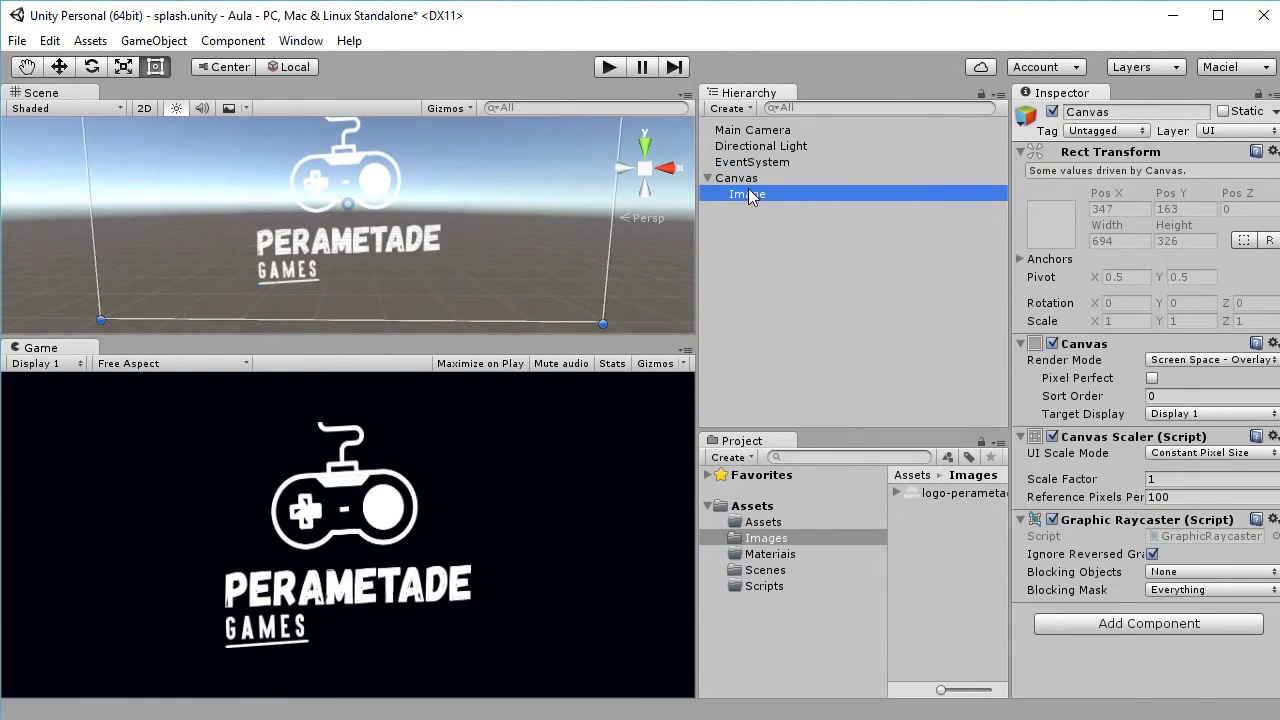
Add a UI Text object under the Canvas.
right_click(740, 182)
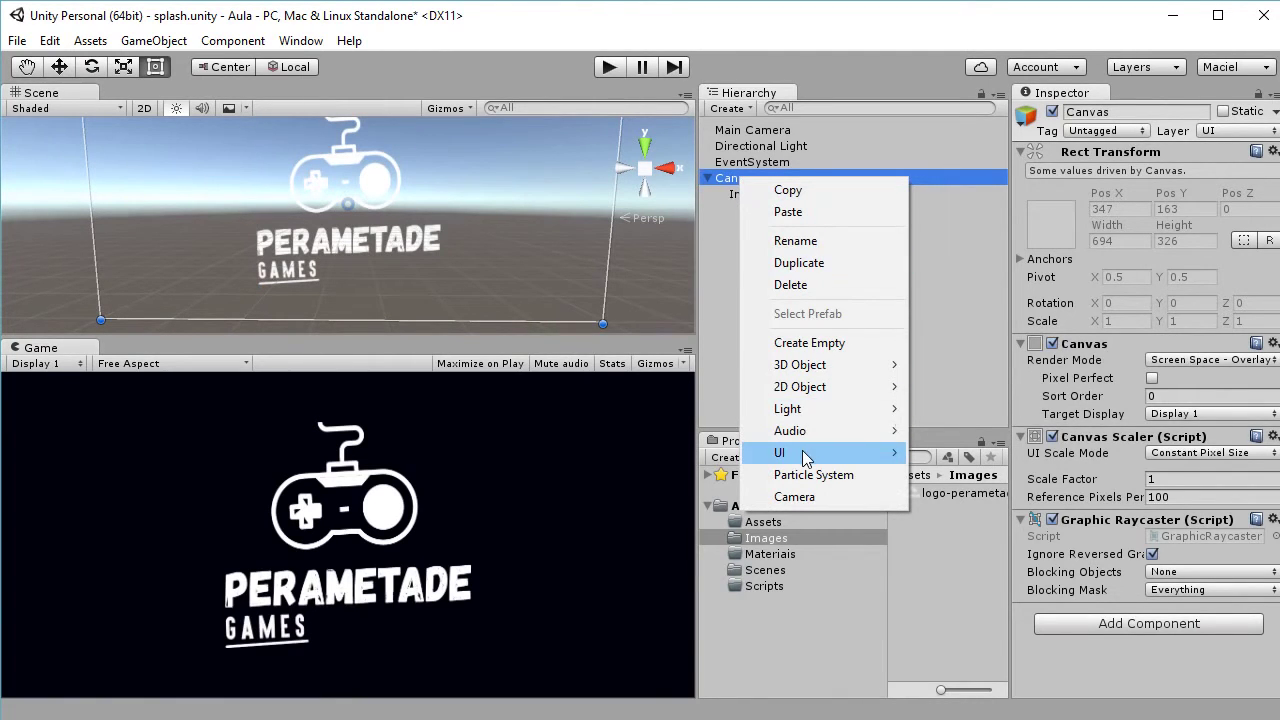
mouse_move(804, 456)
left_click(630, 453)
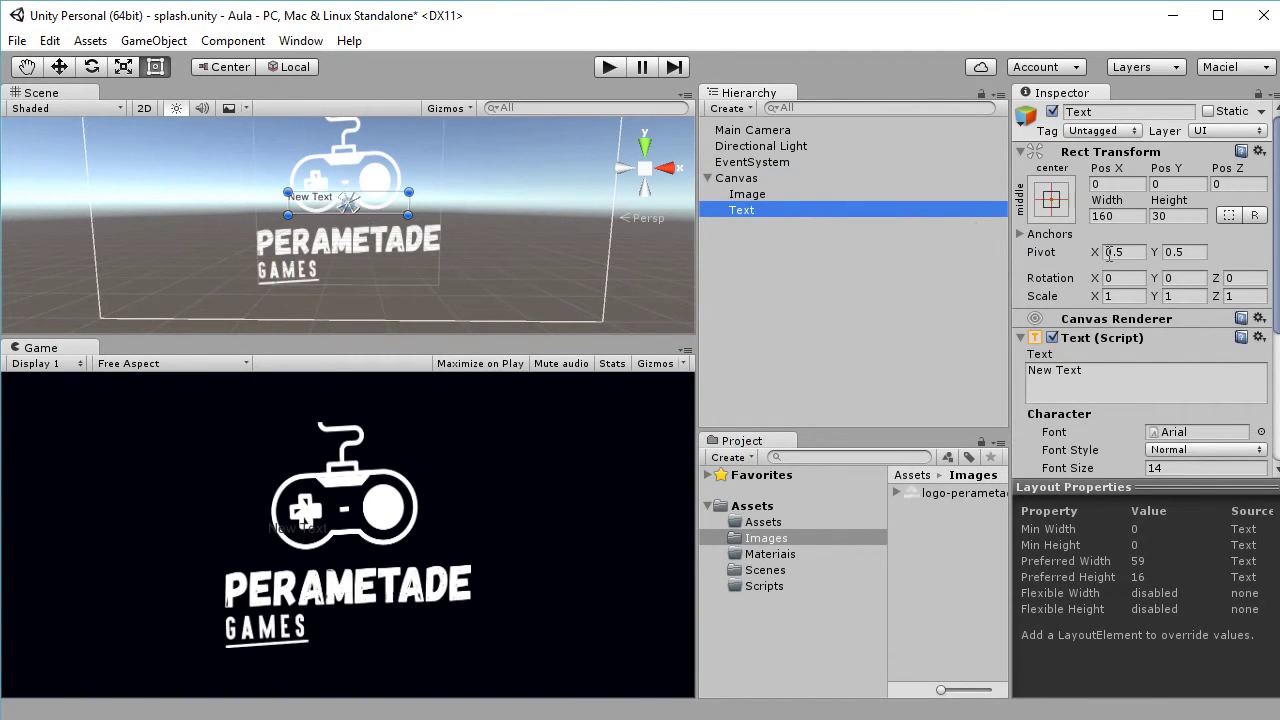
Compare the new Text with the logo Image and spread the Image's anchors apart.
left_click(750, 195)
left_click(752, 211)
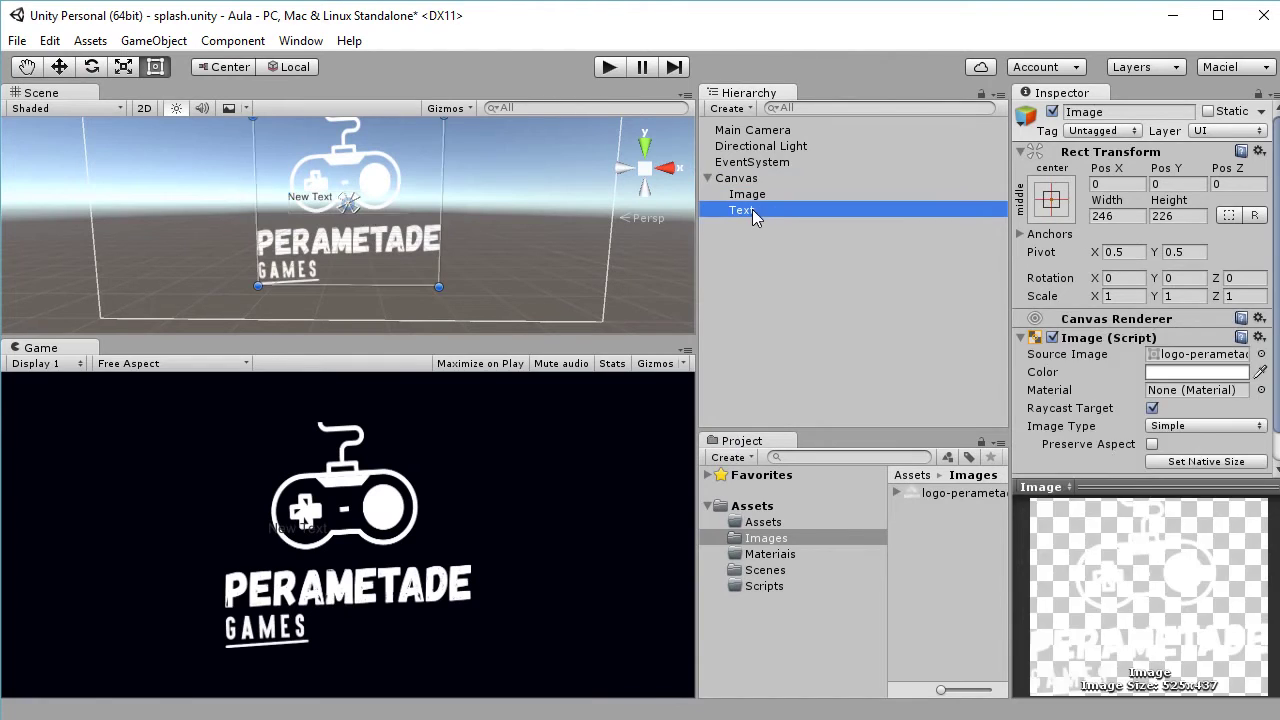
left_click(750, 195)
left_click(751, 209)
left_click(751, 194)
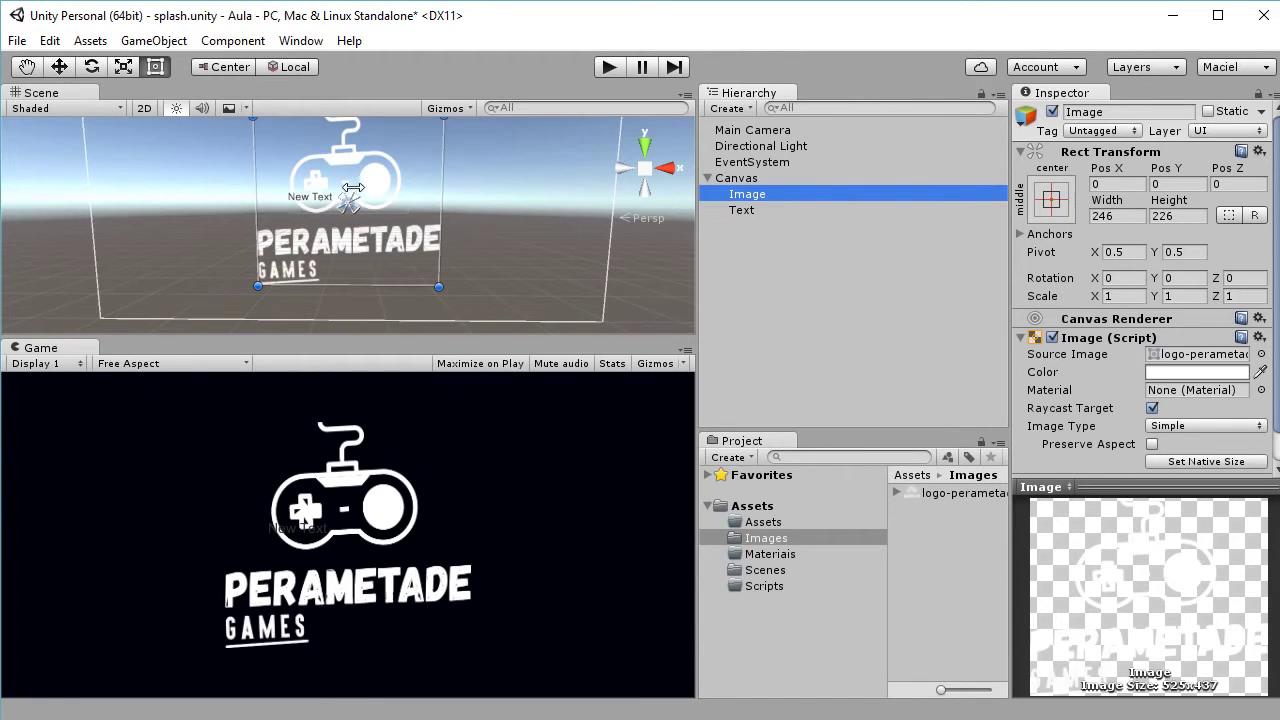
mouse_move(348, 204)
left_mouse_down()
mouse_move(295, 258)
mouse_move(349, 208)
left_mouse_up()
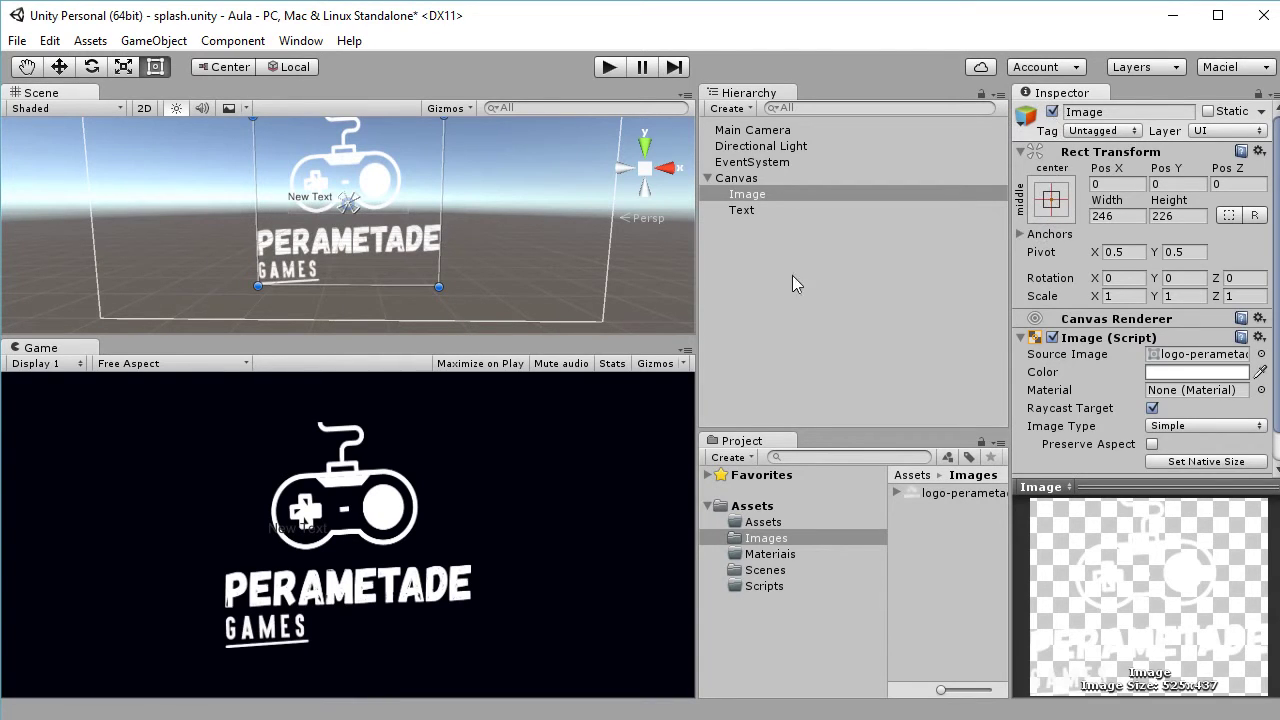
left_click(740, 211)
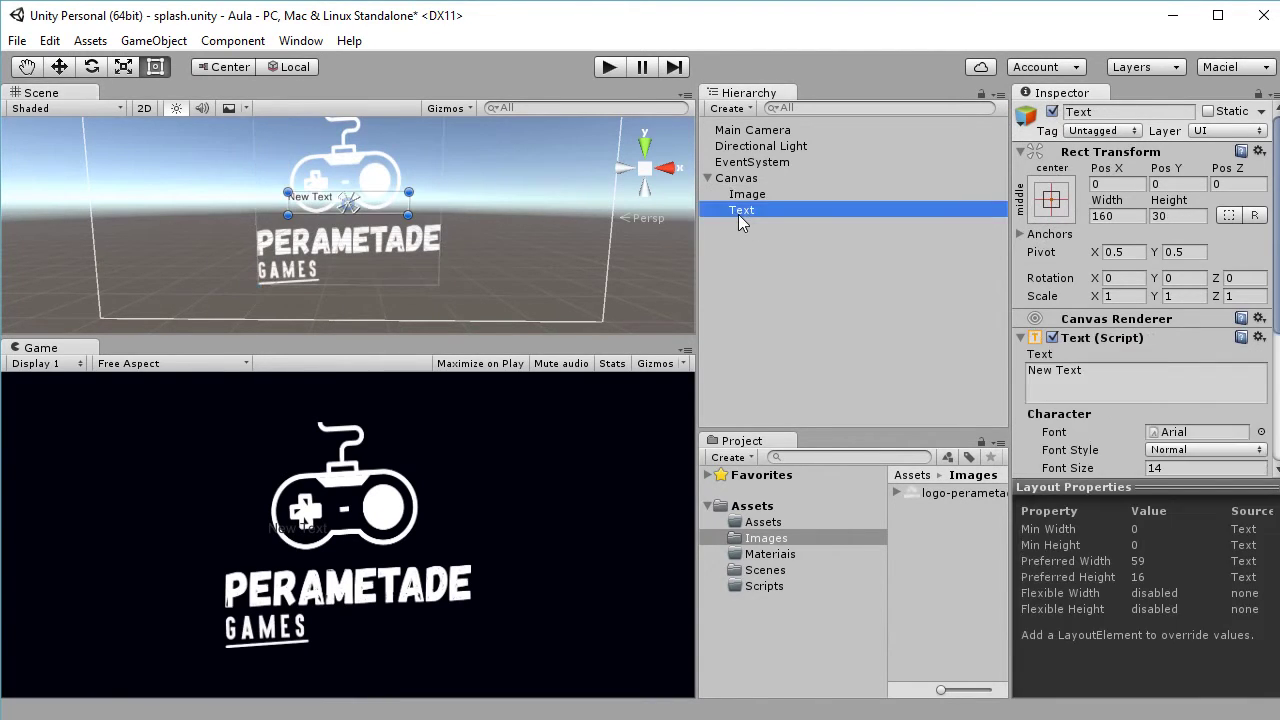
Try the Text's anchor presets: bottom-left, then bottom-right and top-right with position.
left_click(1050, 200)
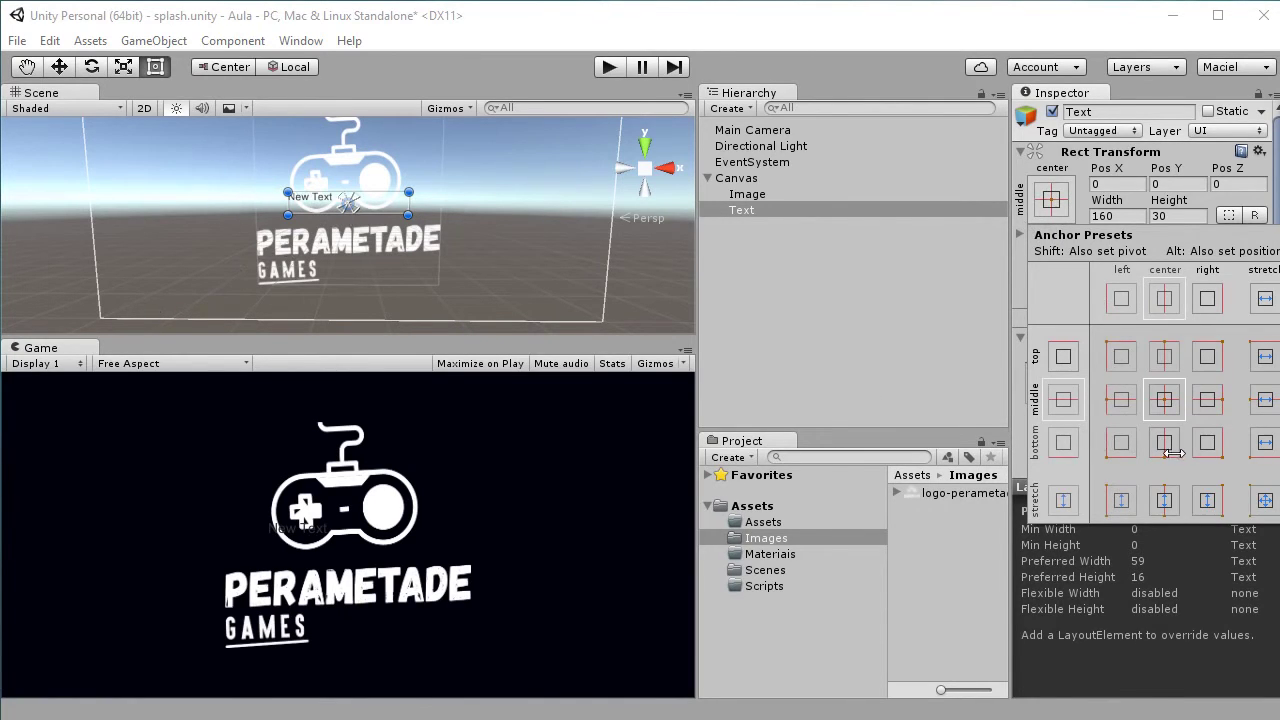
left_click(1119, 450)
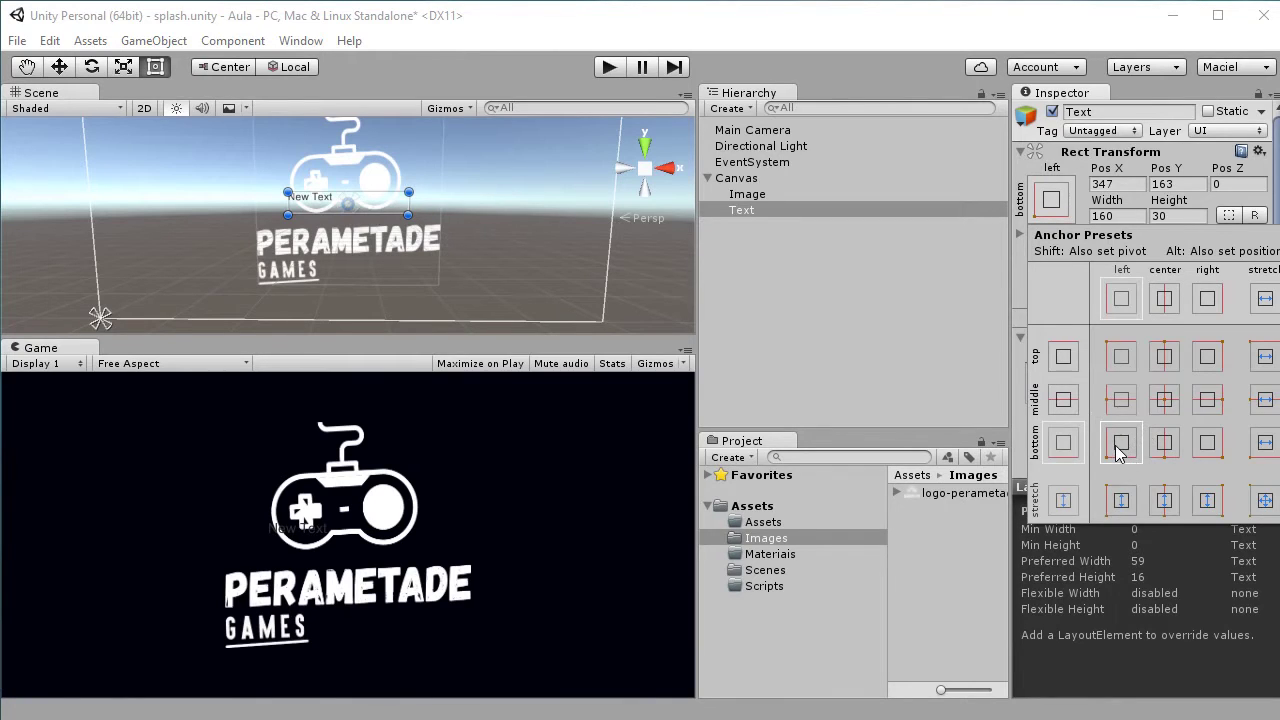
key("shift")
left_click(1117, 450, "alt")
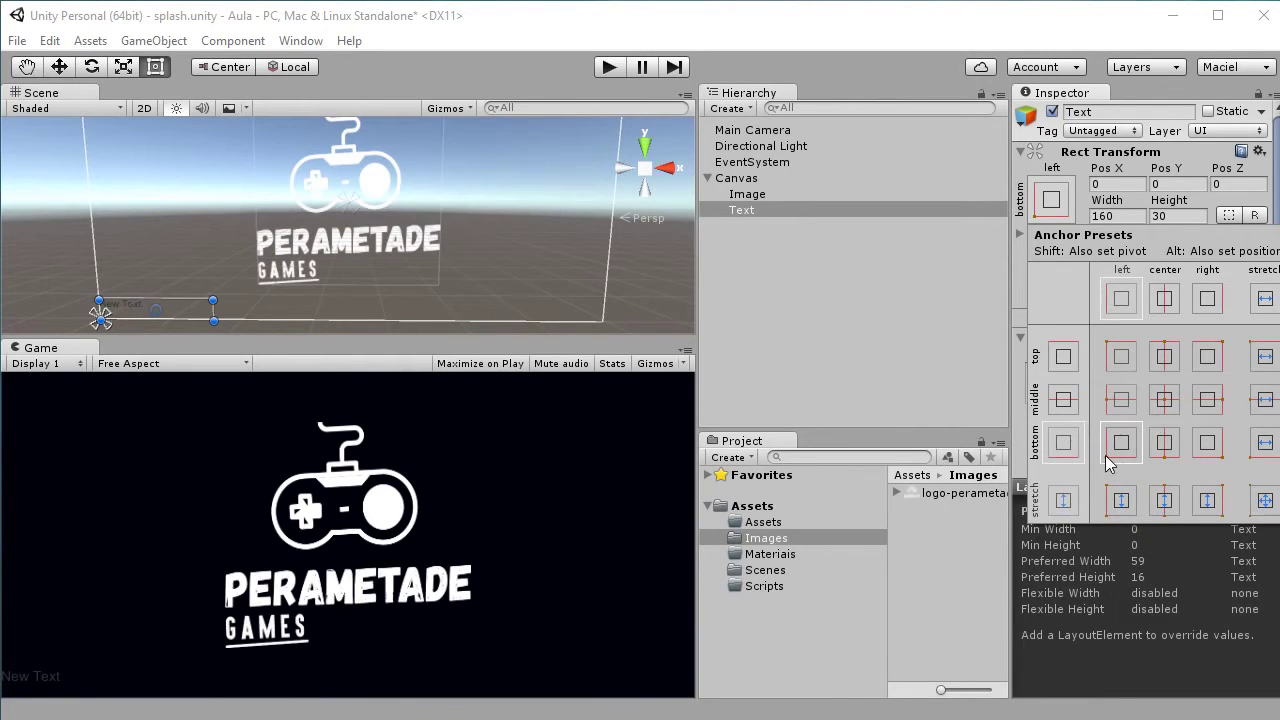
key("alt")
left_click(1210, 450, "alt")
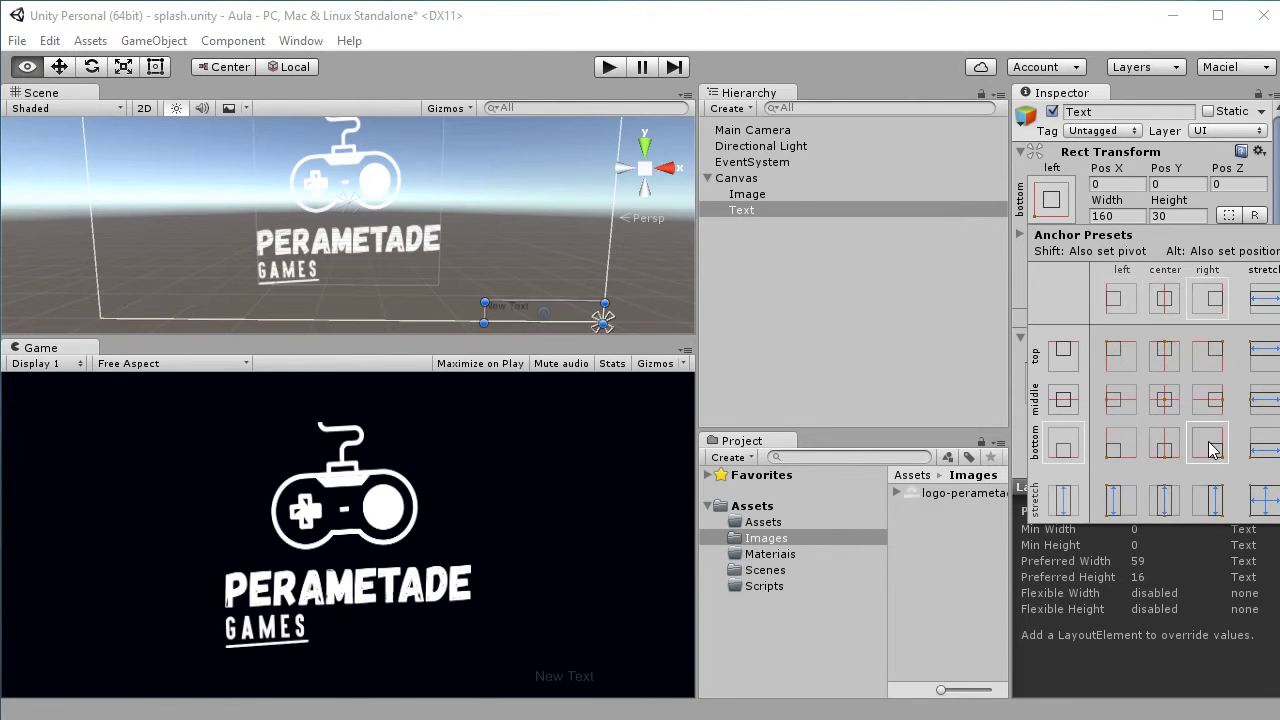
key("alt")
left_click(1207, 356, "alt")
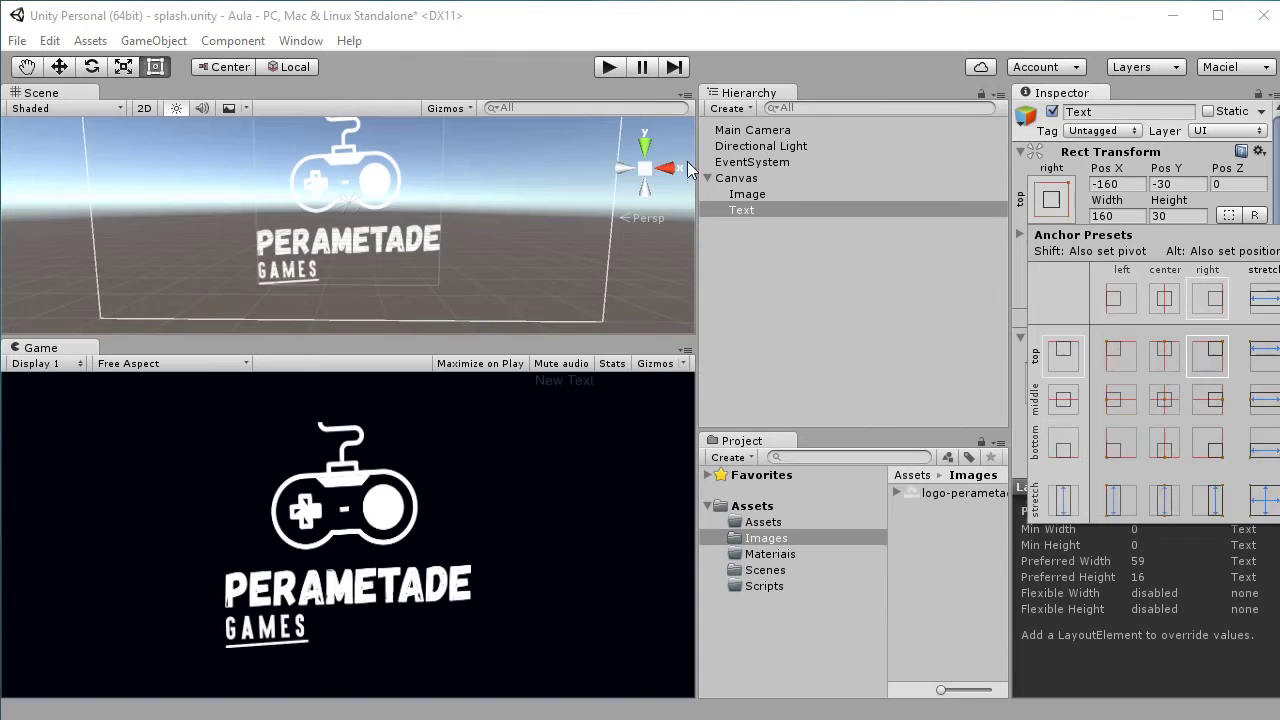
Anchor, pivot and position the Text at the canvas's bottom-left corner (0, 0).
scroll(566, 204, "down", 2)
scroll(549, 200, "down", 2)
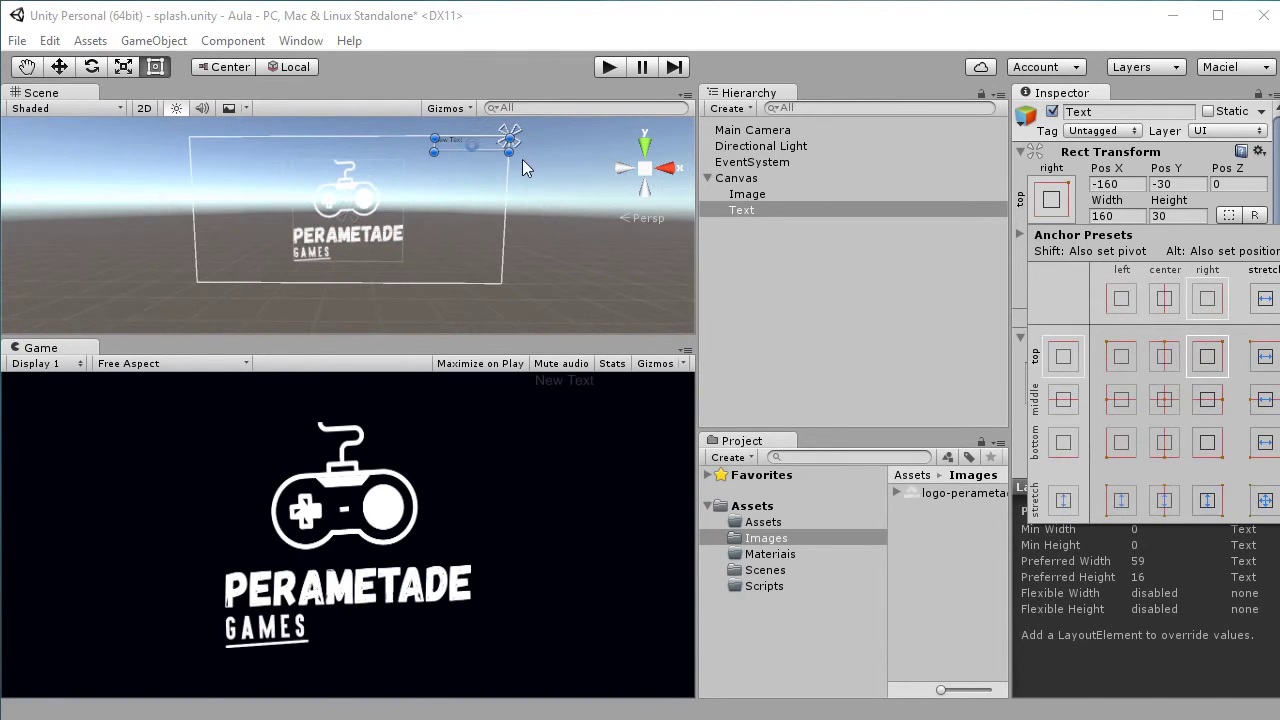
key("alt")
left_click(1120, 452)
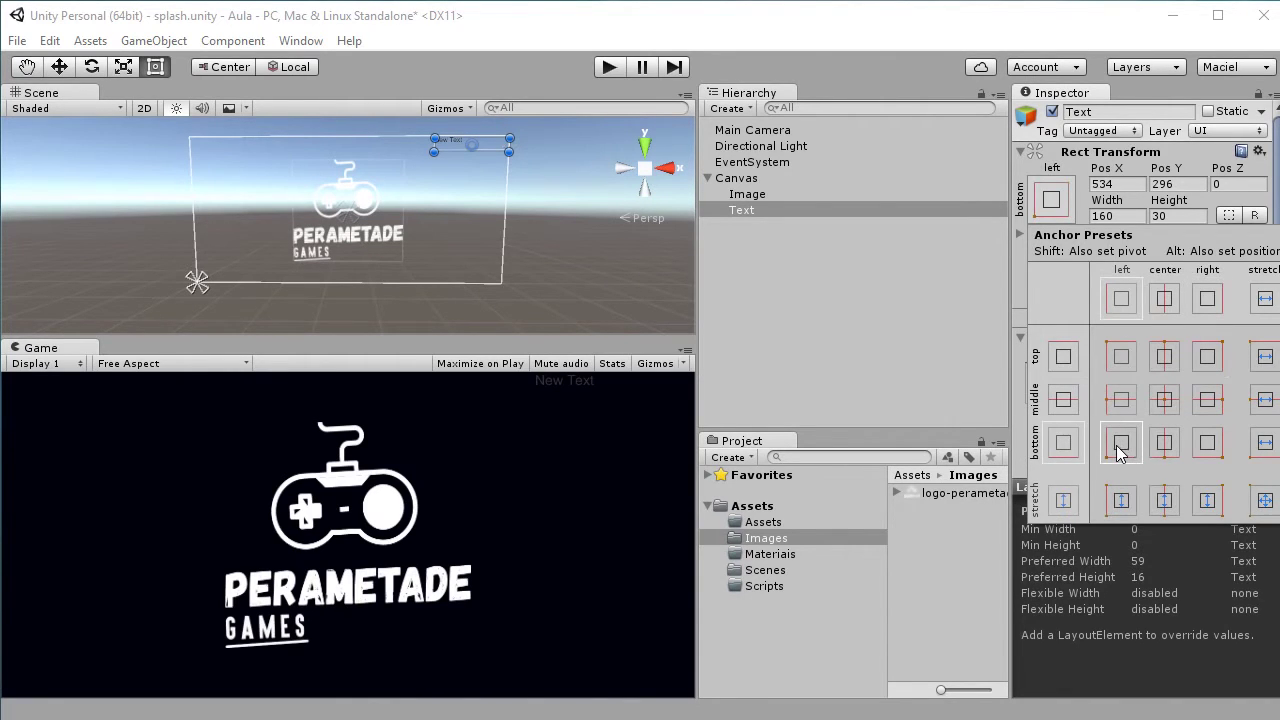
key("alt")
left_click(1118, 452, "alt")
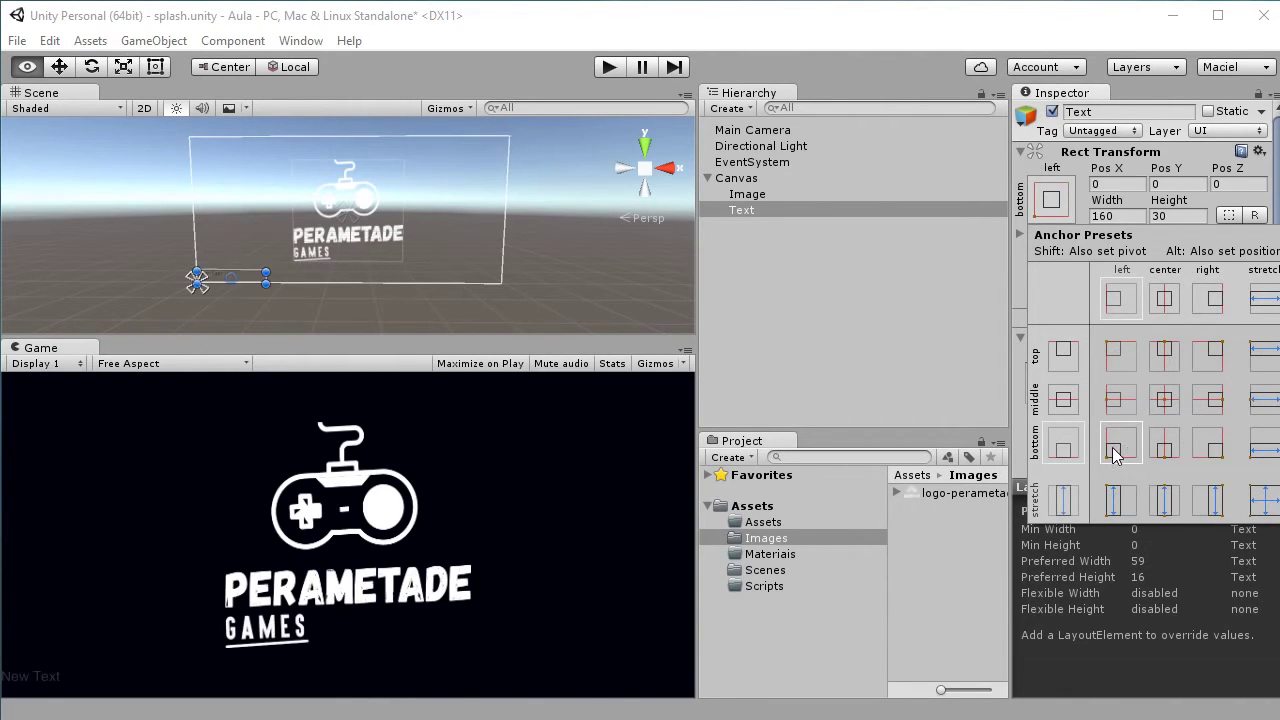
left_click(266, 278)
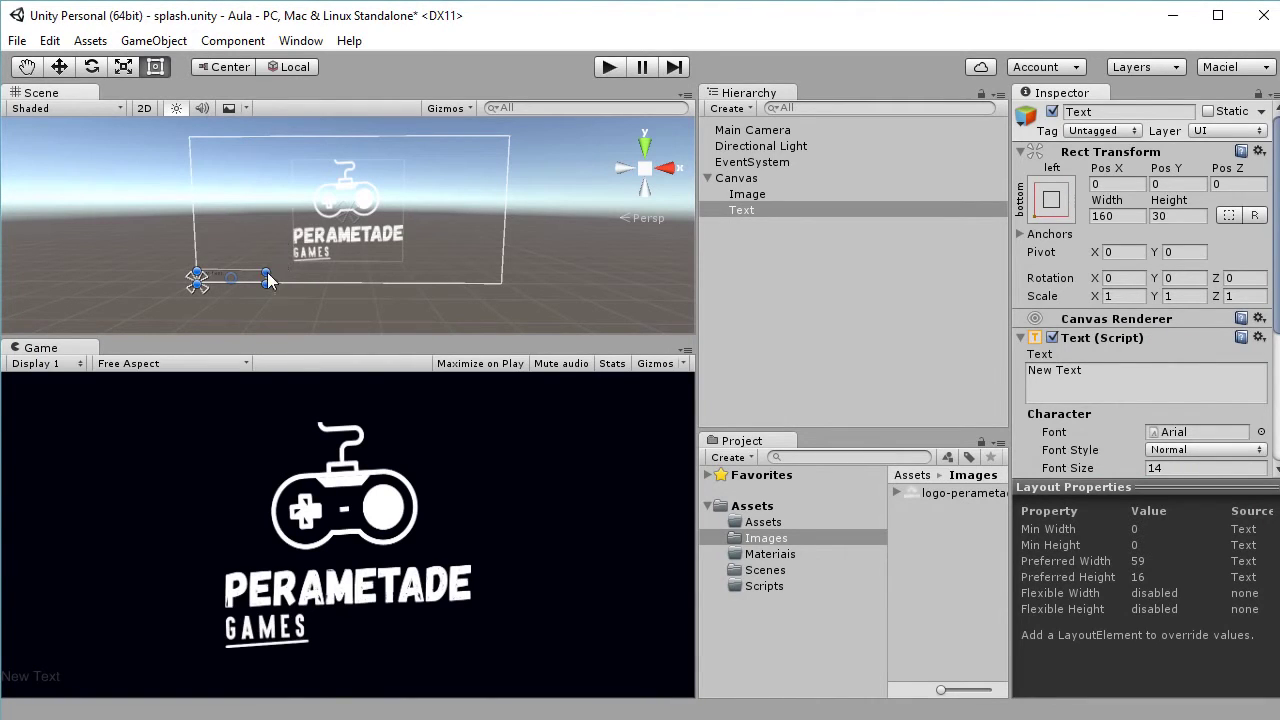
Resize the Text box to 428 by 37 and offset it to Pos X 30.
left_click_drag(266, 268, 388, 268)
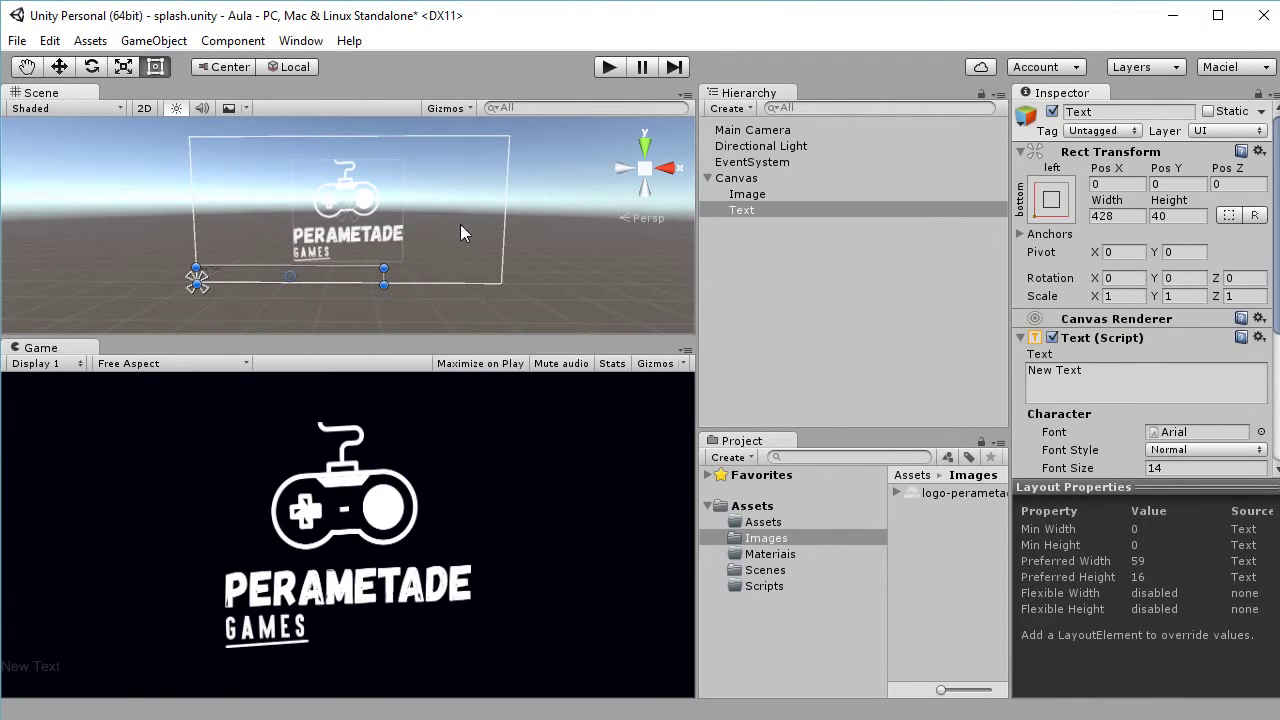
left_click_drag(520, 216, 537, 236, "alt")
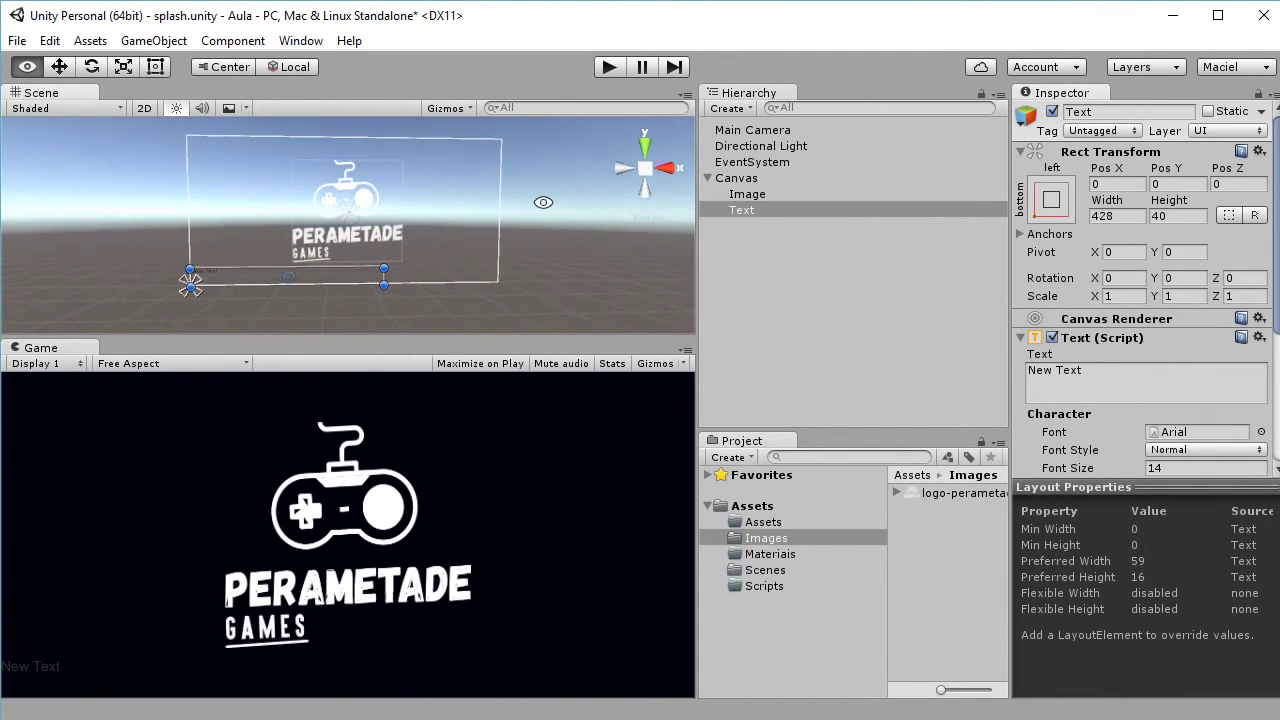
scroll(539, 241, "up", 2)
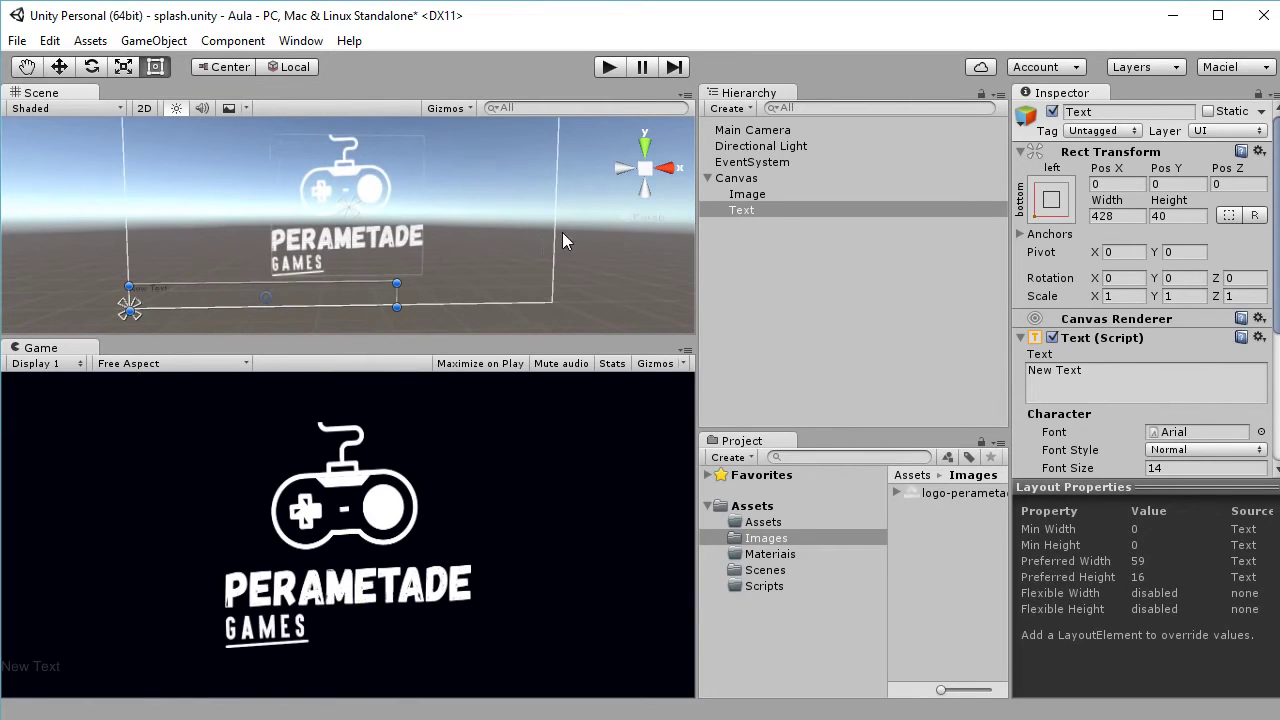
left_click(777, 131)
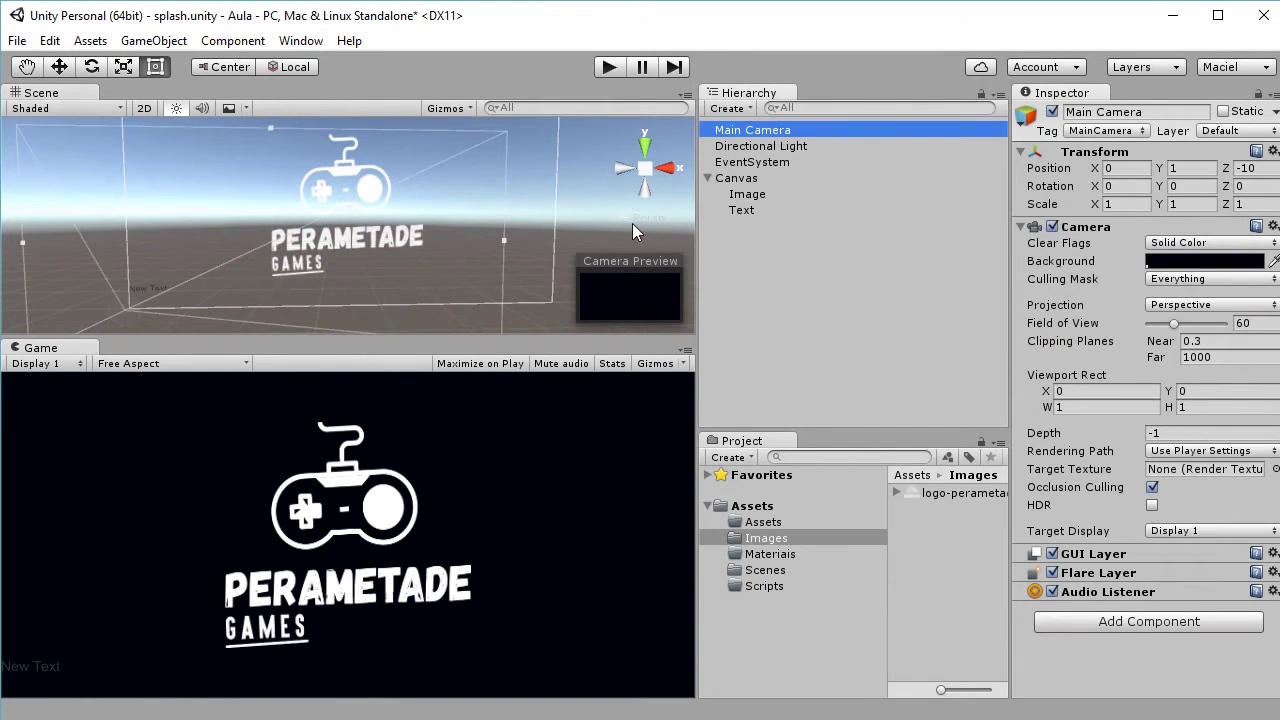
left_click(745, 210)
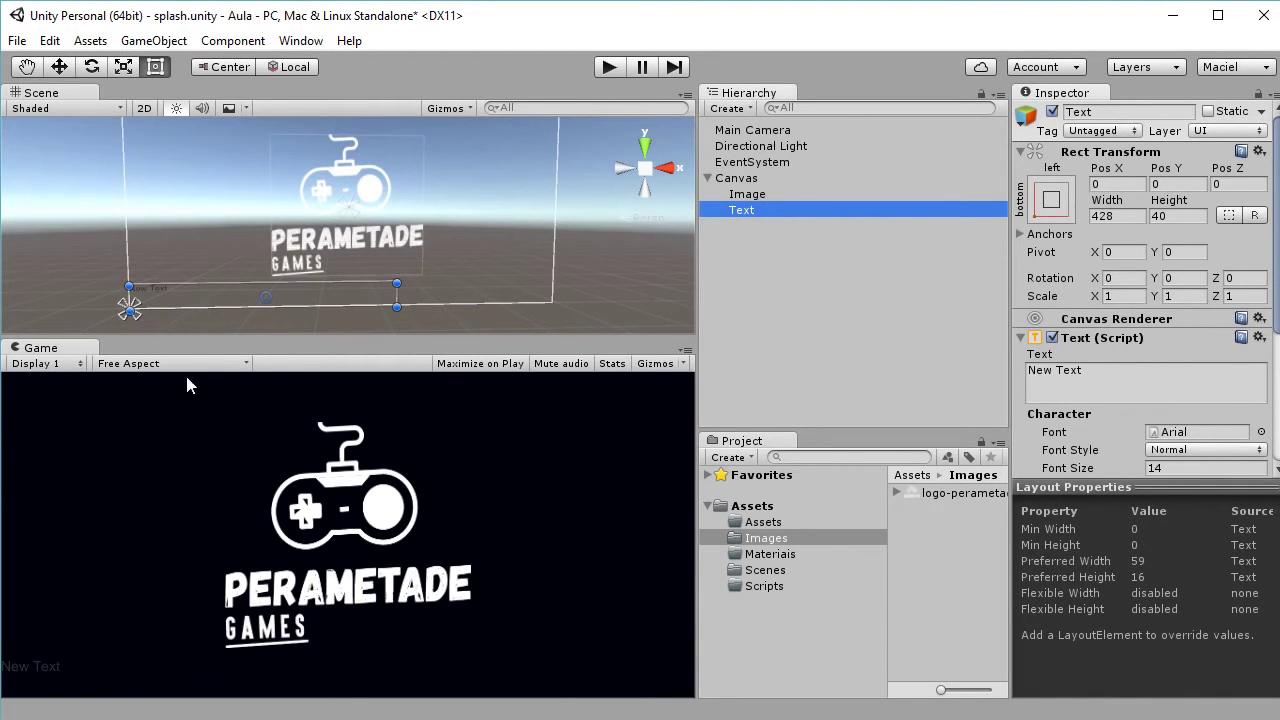
left_click_drag(200, 295, 220, 294)
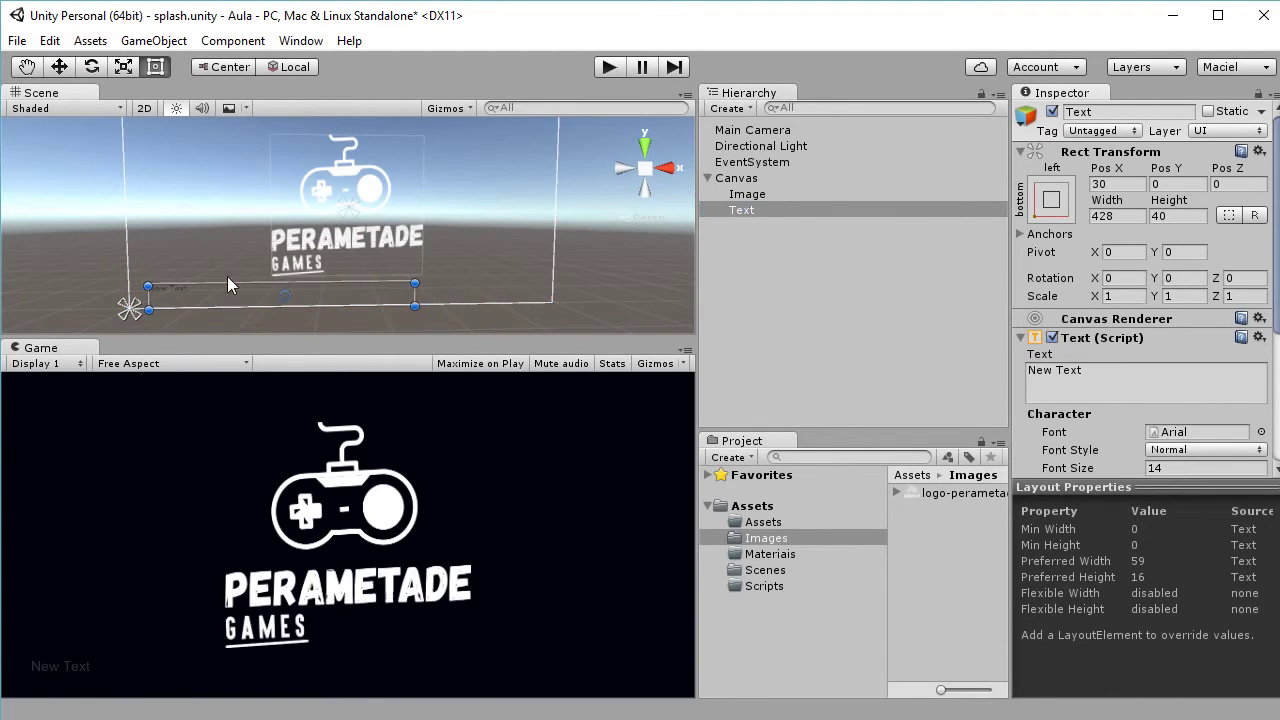
left_click_drag(228, 284, 228, 288)
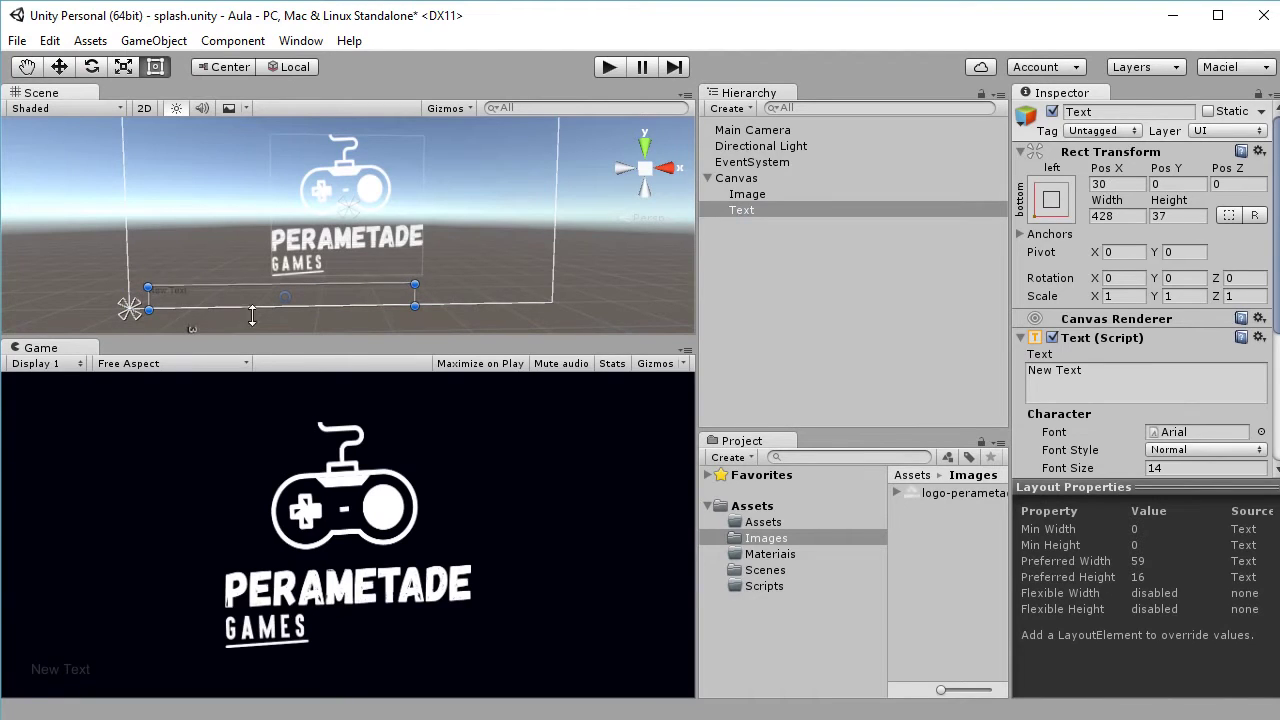
left_click(1189, 451)
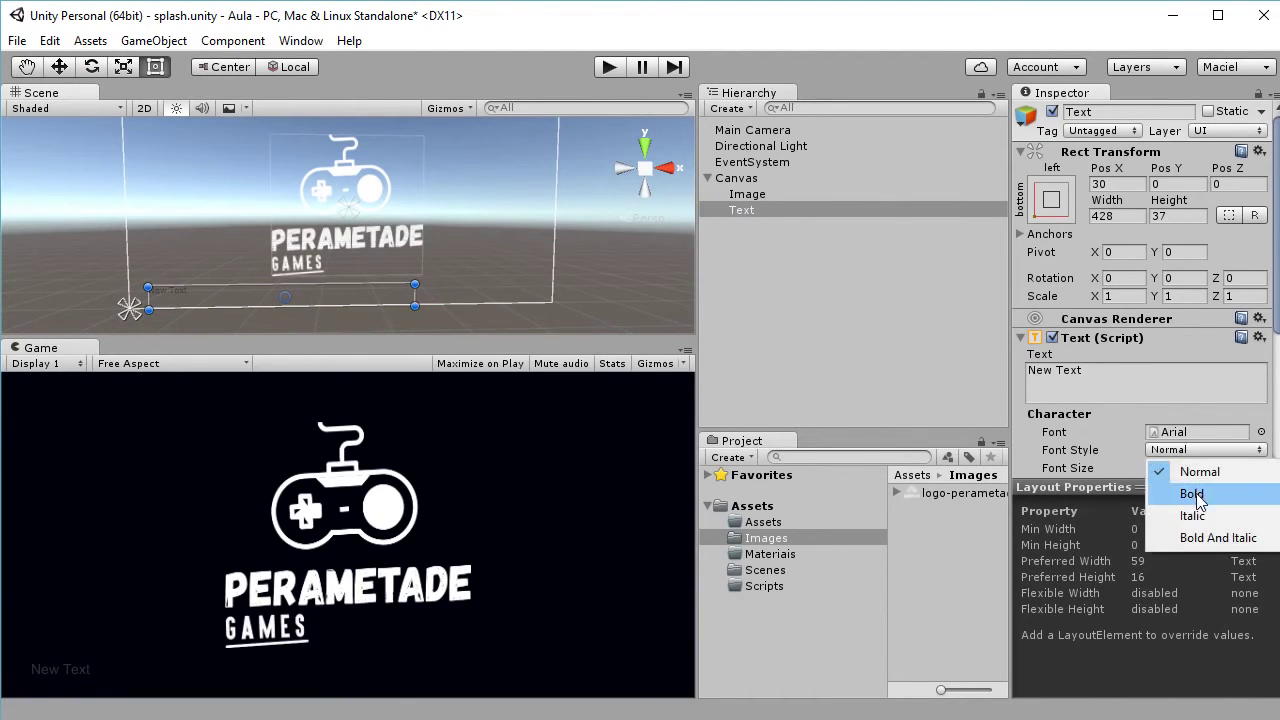
Make the text bold, font size 20, and pure white.
left_click(1192, 492)
left_click(1160, 468)
type("20")
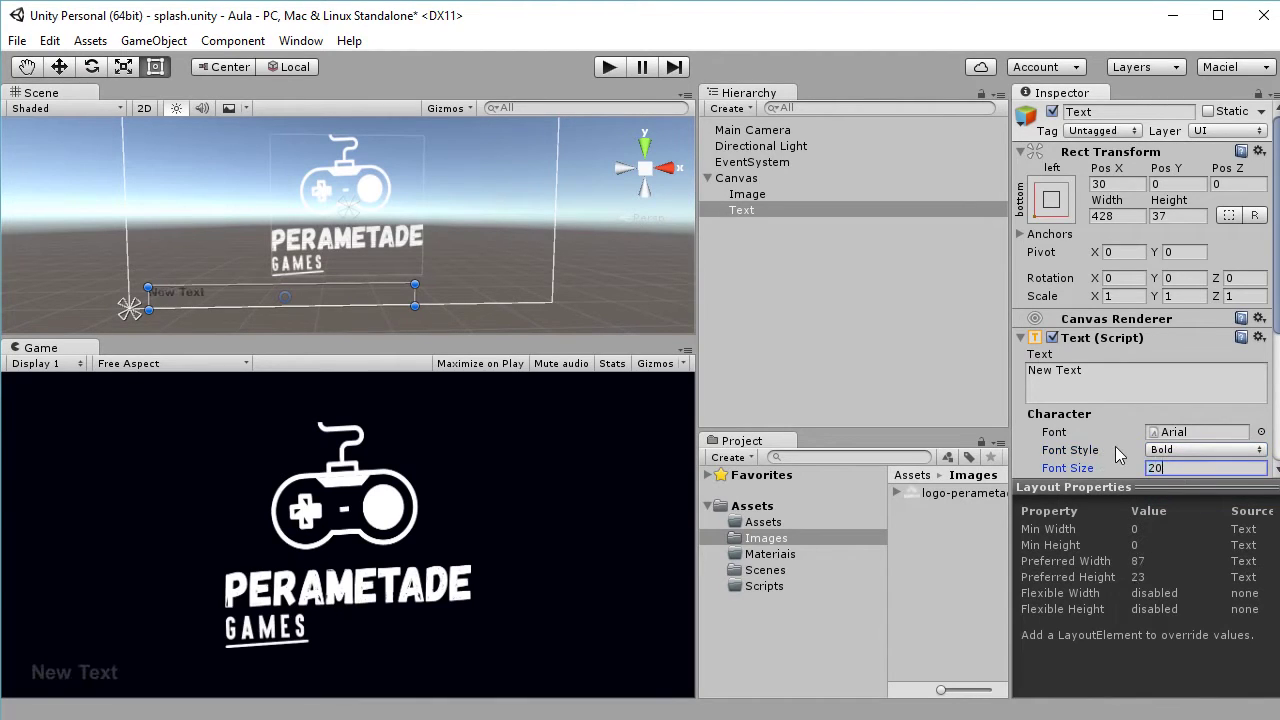
scroll(1118, 445, "down", 3)
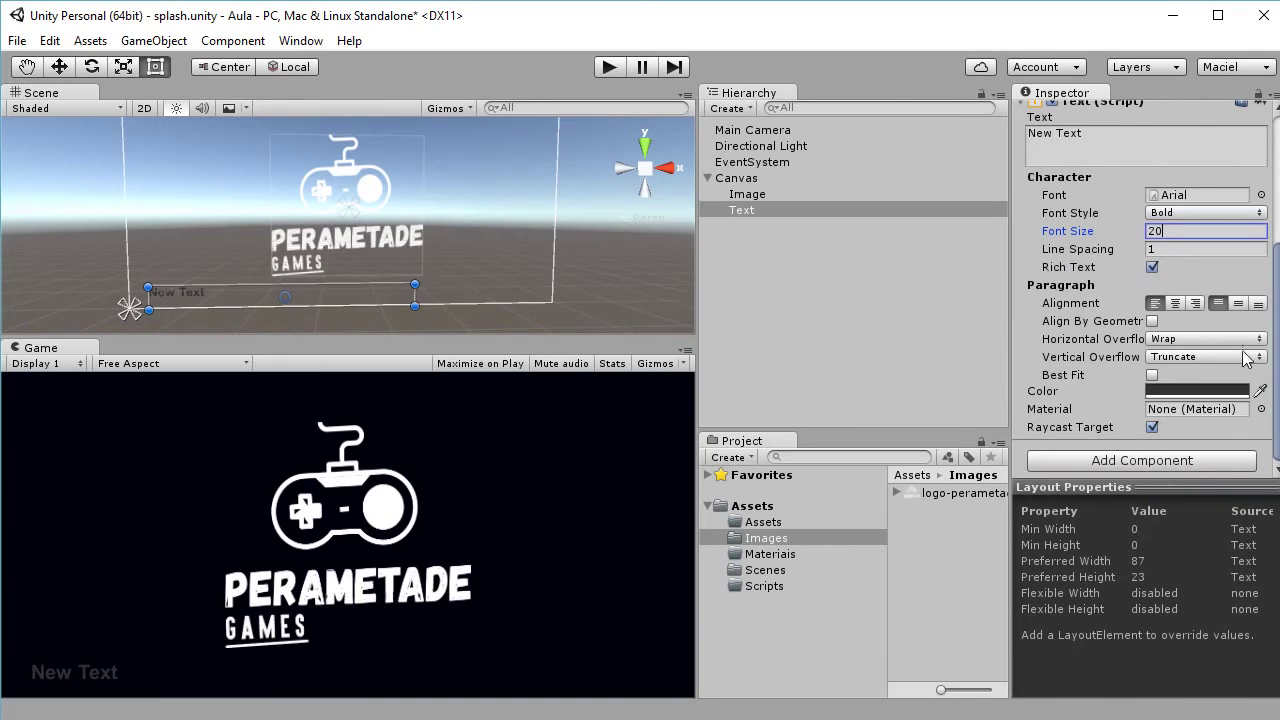
left_click(1180, 392)
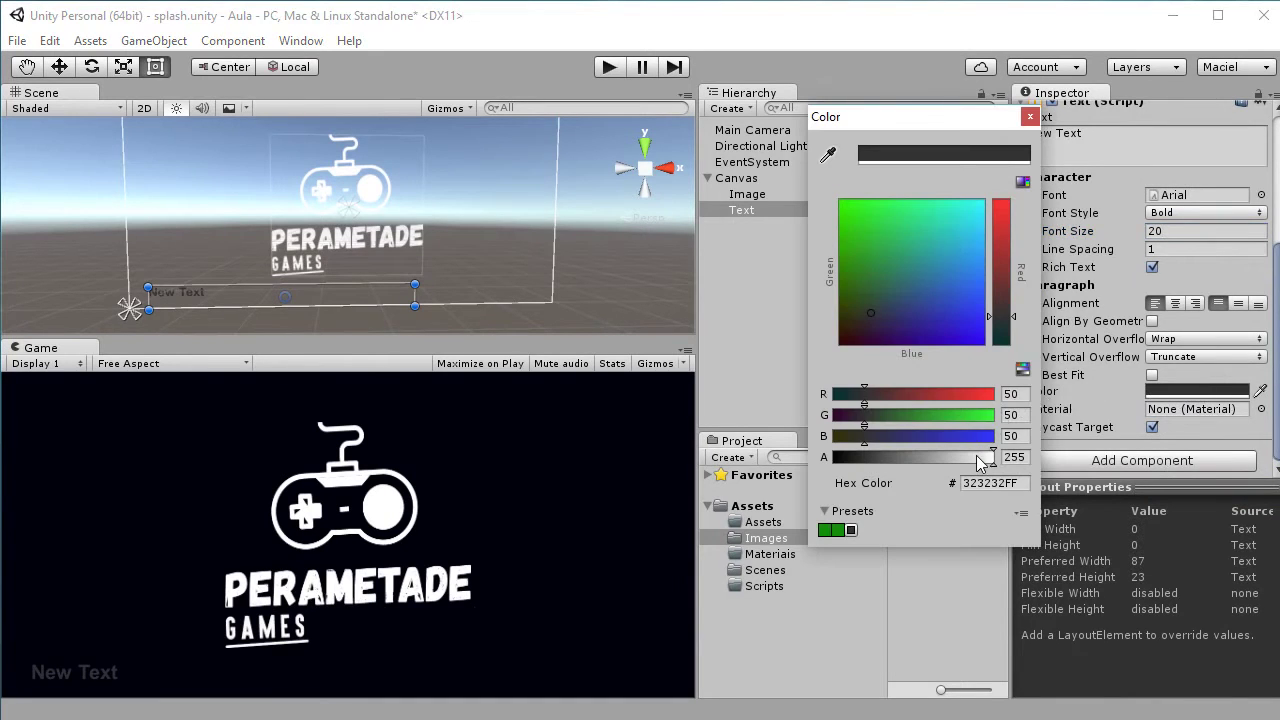
left_click_drag(980, 312, 992, 205)
left_click(1003, 202)
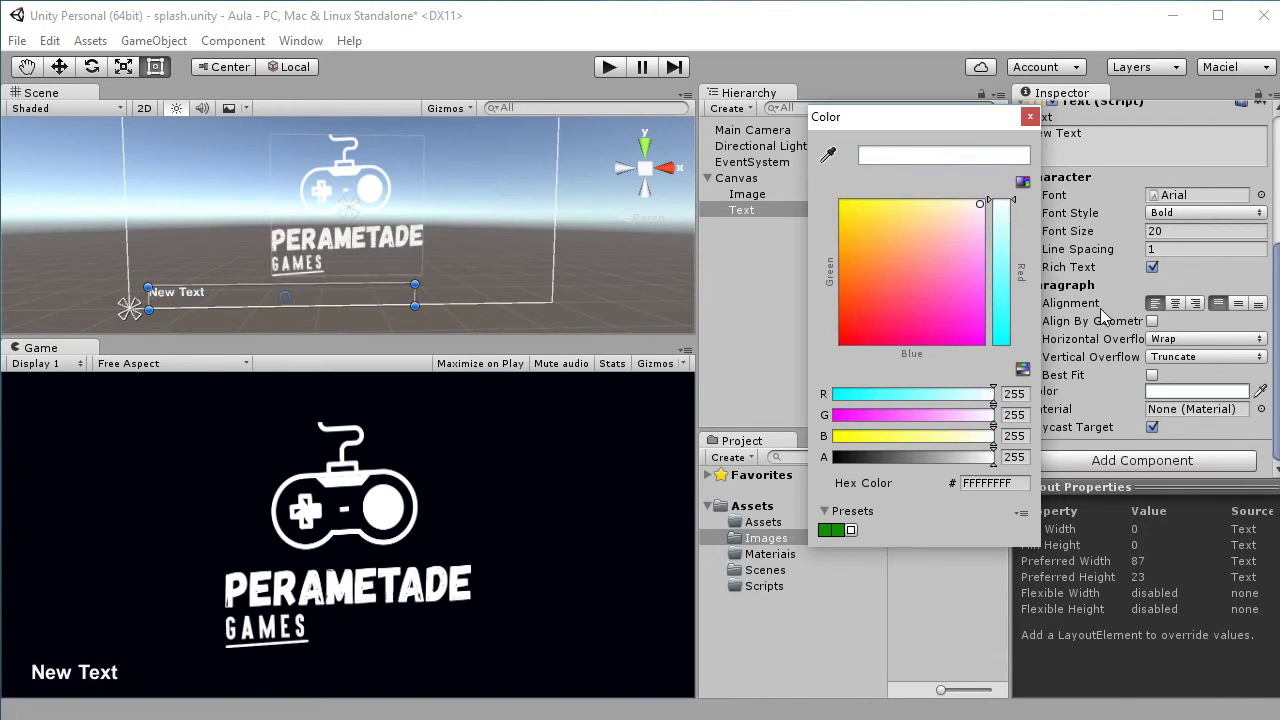
left_click(1030, 117)
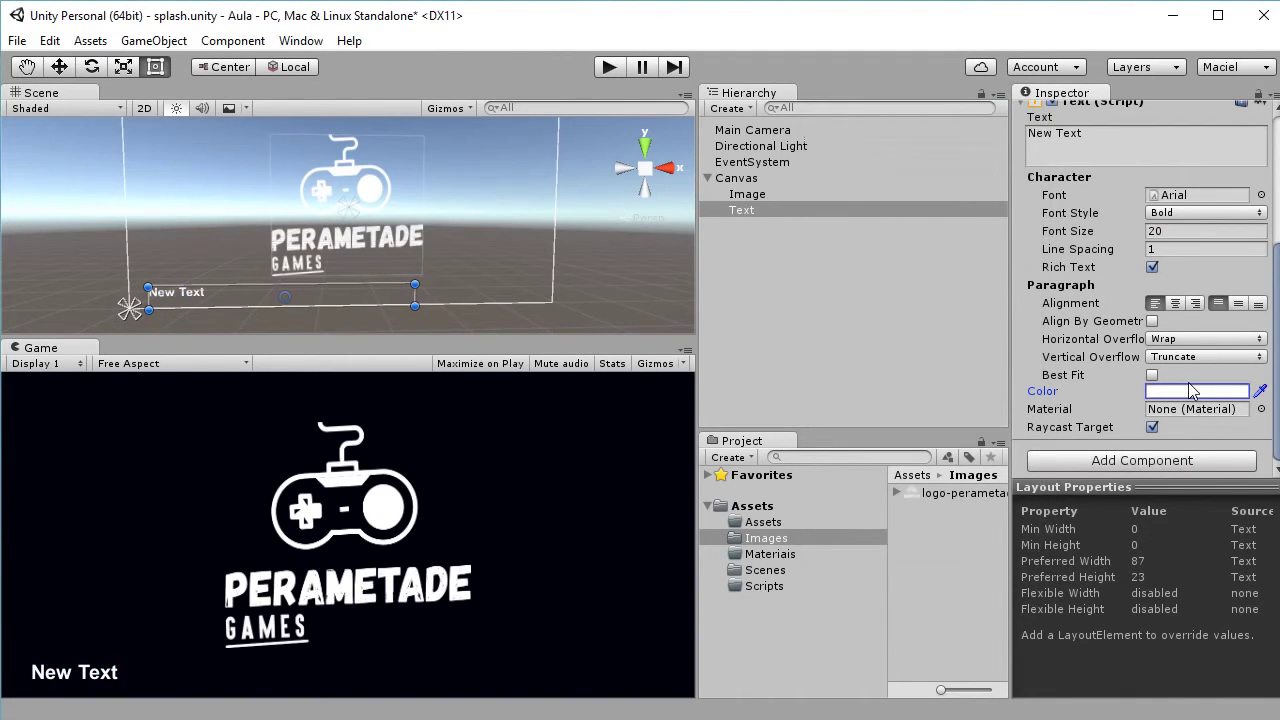
scroll(1190, 380, "up", 5)
left_click(1150, 370)
key("ctrl+a")
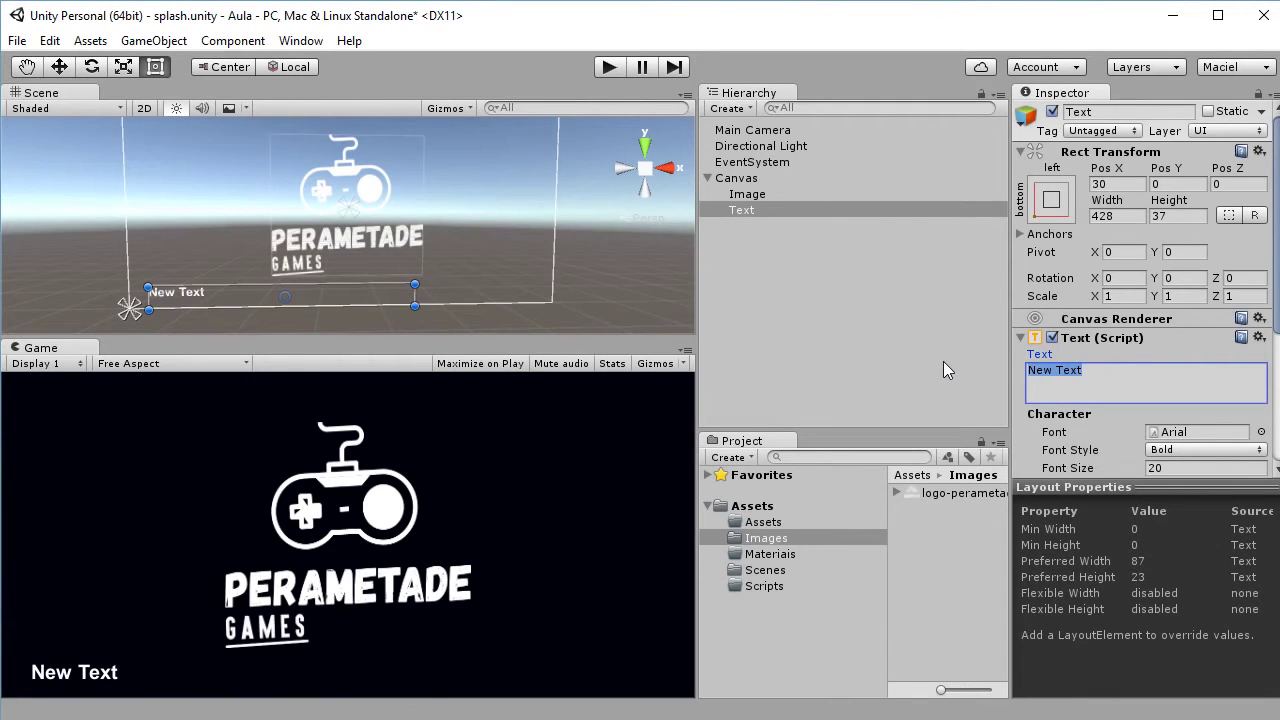
type("Direitos reserv")
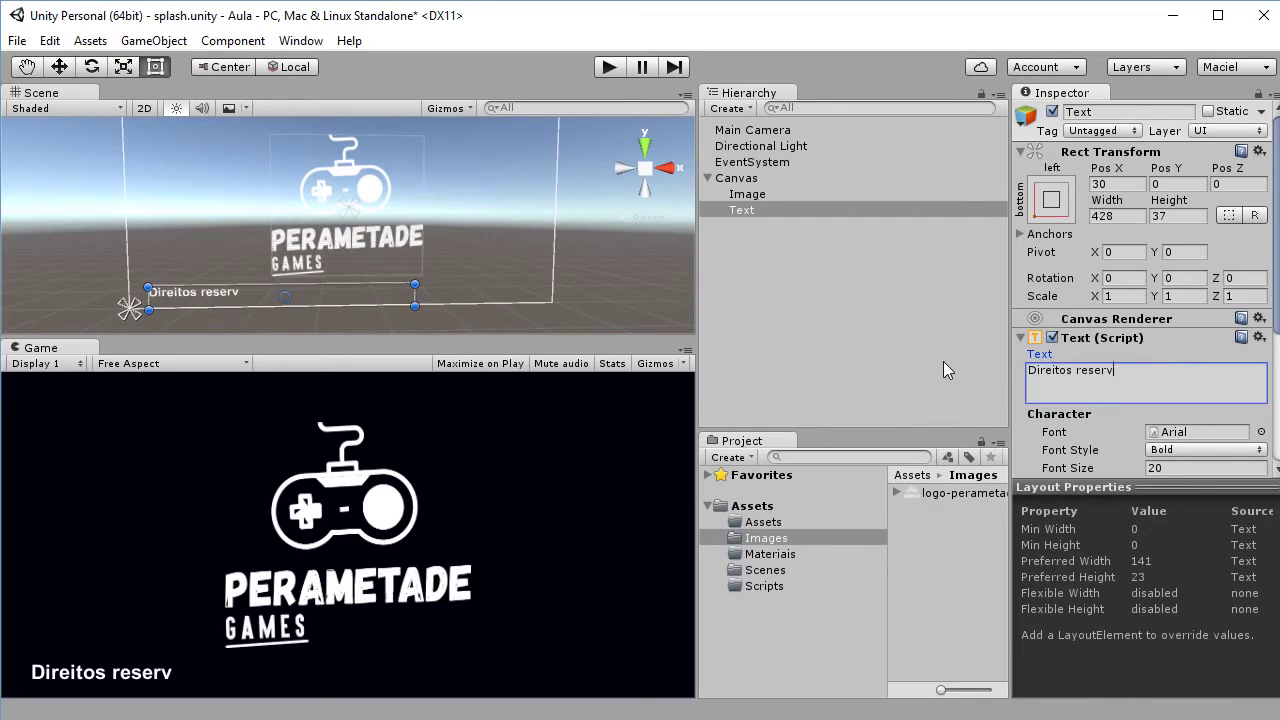
type("ados - 2015")
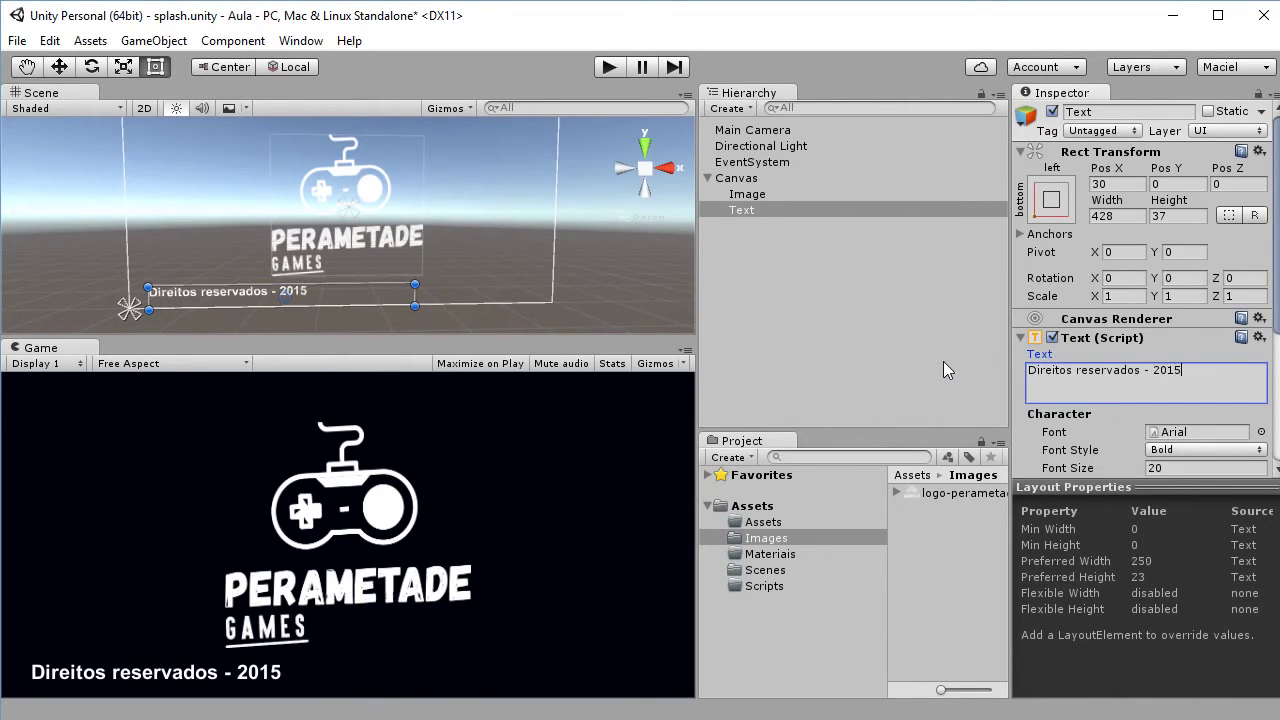
key("BackSpace")
type("6 - www.perameta")
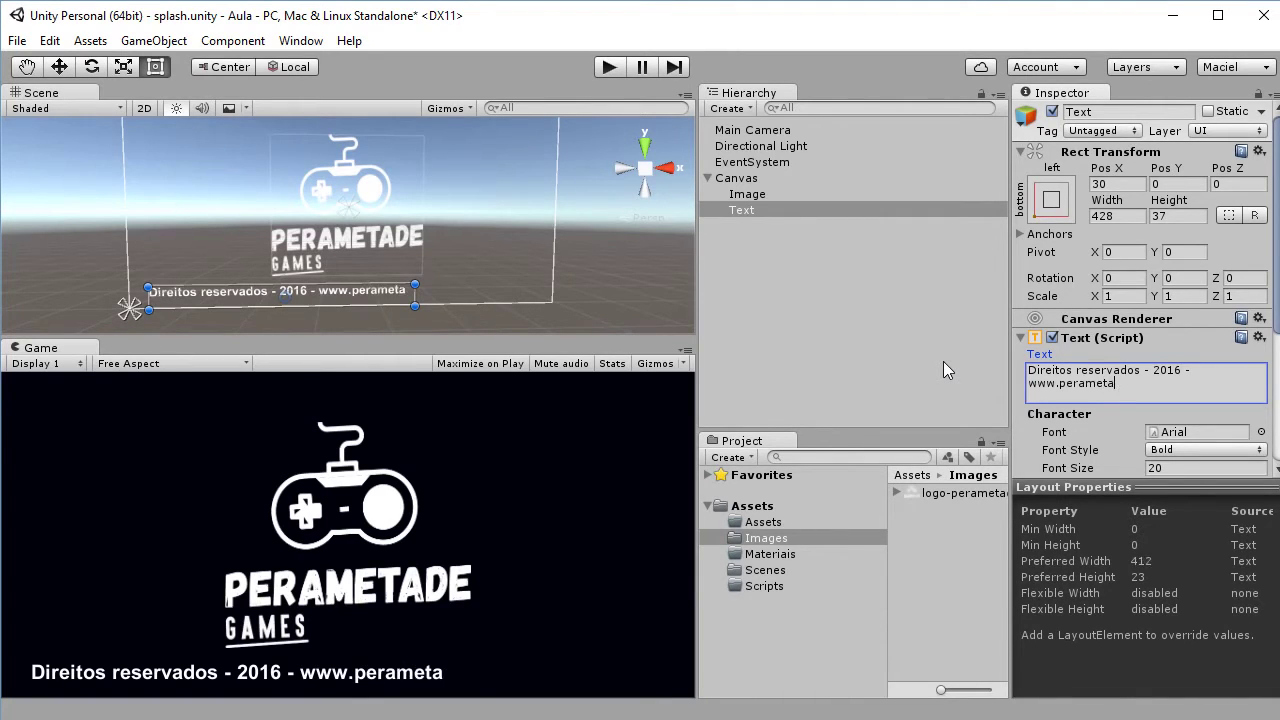
type("de.com")
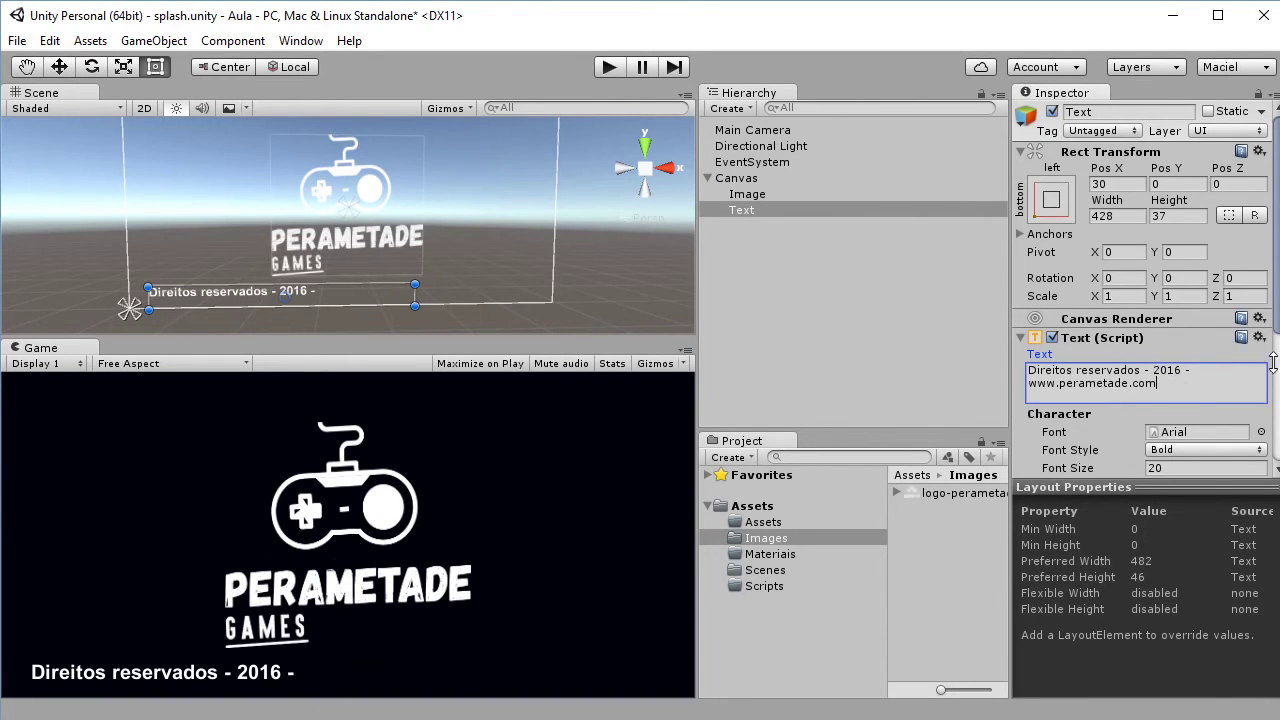
left_click(1185, 468)
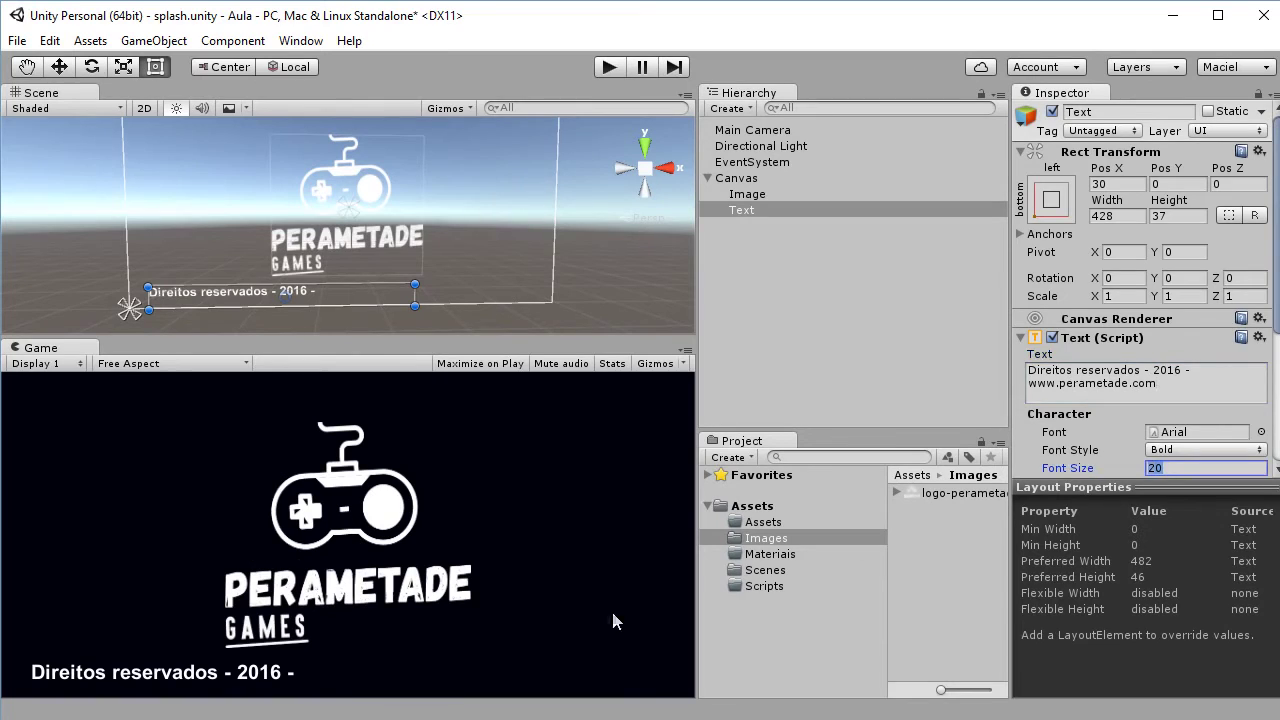
type("18")
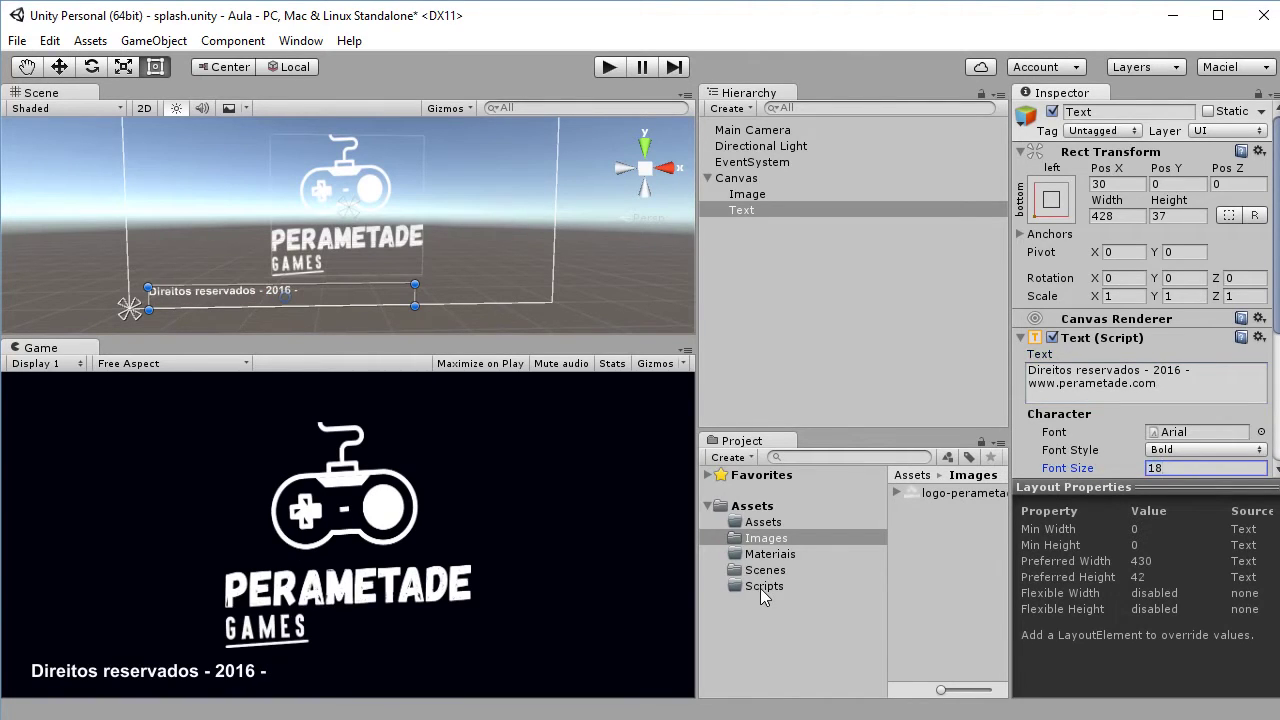
left_click_drag(414, 293, 516, 294)
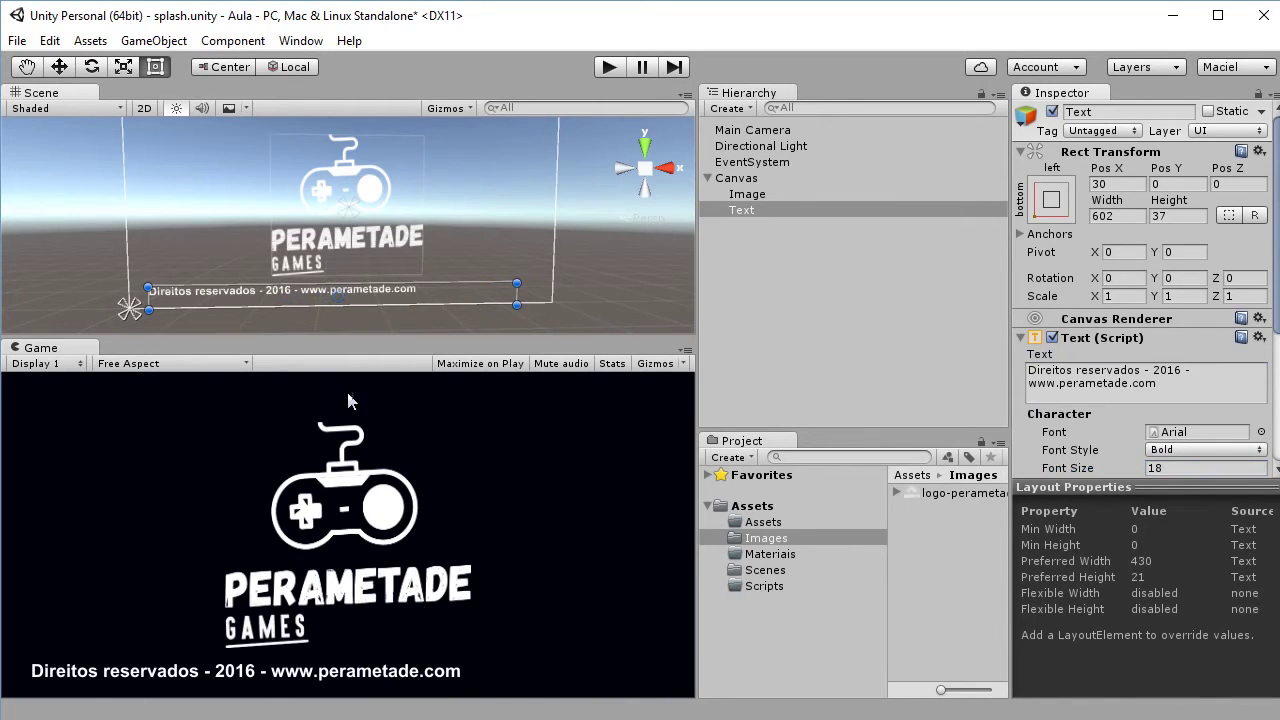
Select the logo, start enlarging it, and dock the Game view beside the Scene view.
left_click(372, 540)
left_click(365, 205)
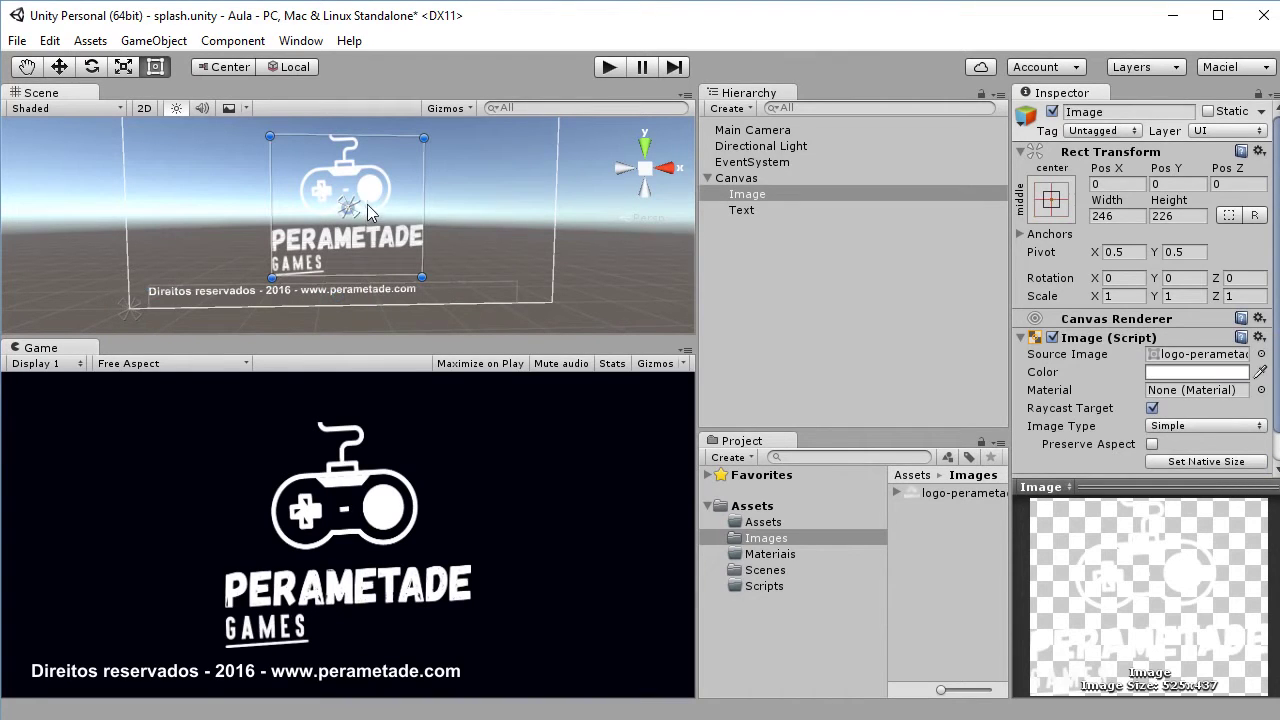
left_click_drag(425, 133, 469, 113)
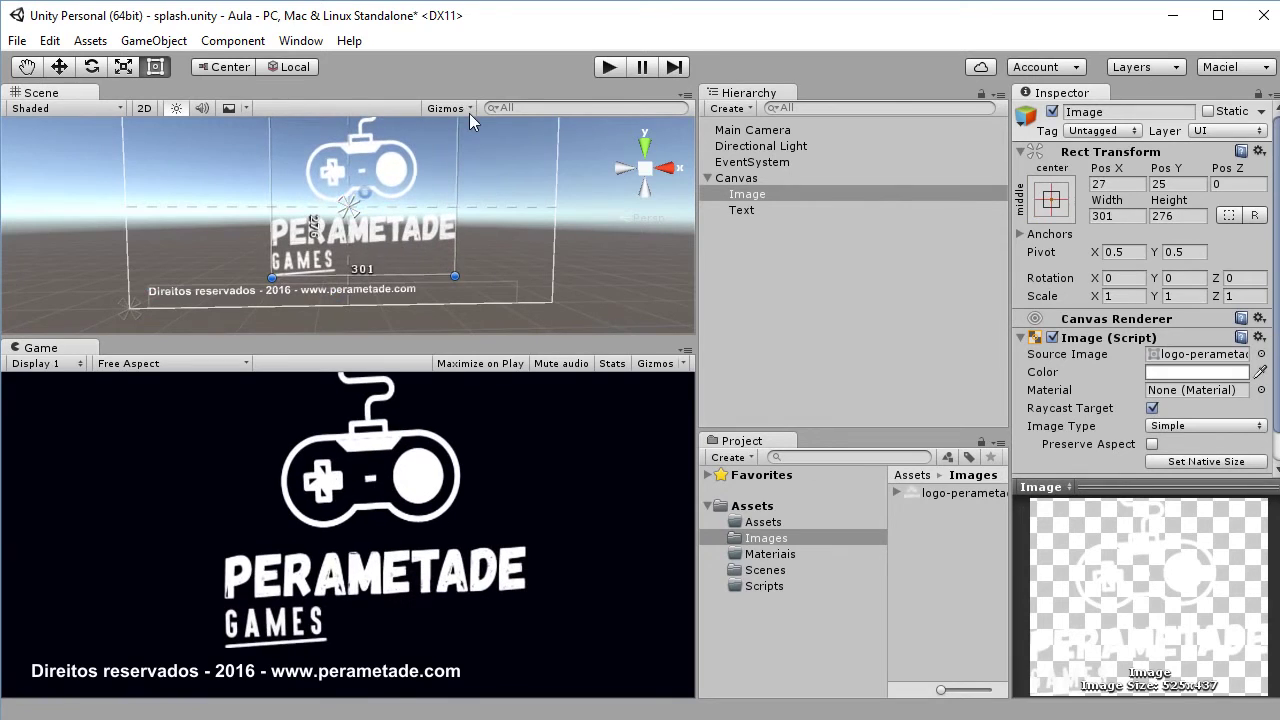
scroll(471, 218, "down", 3)
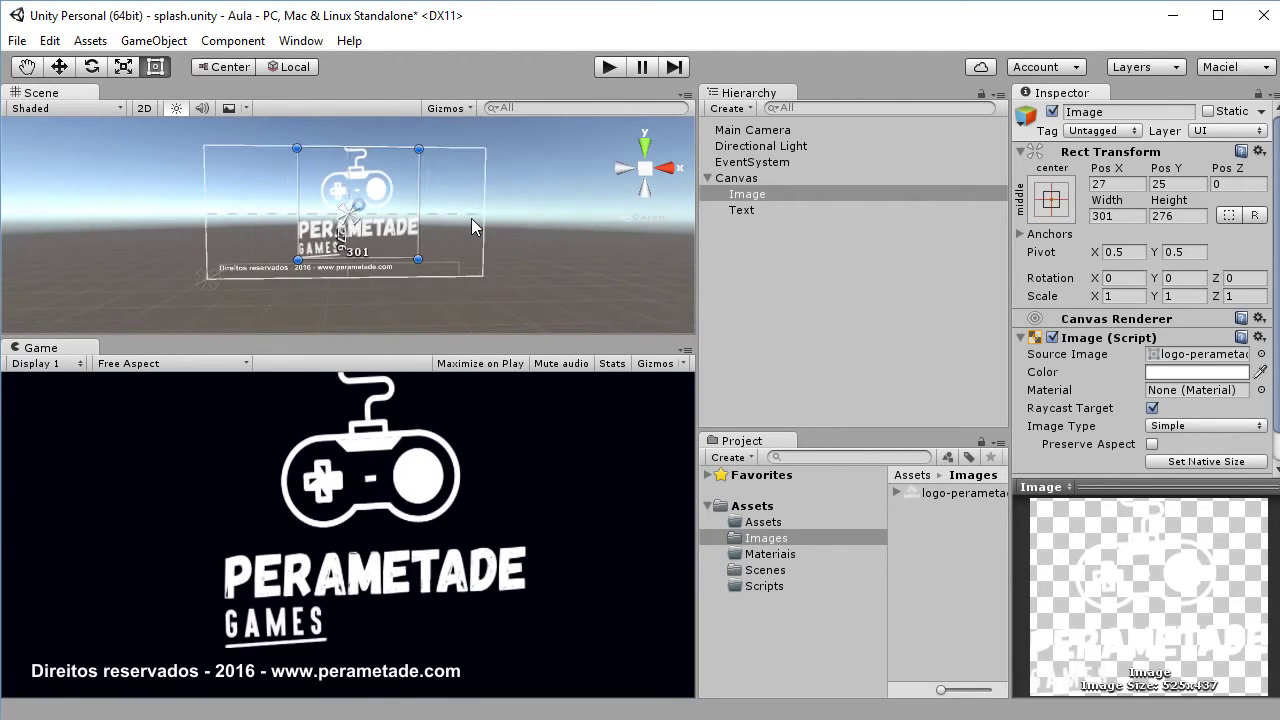
left_click_drag(41, 350, 142, 110)
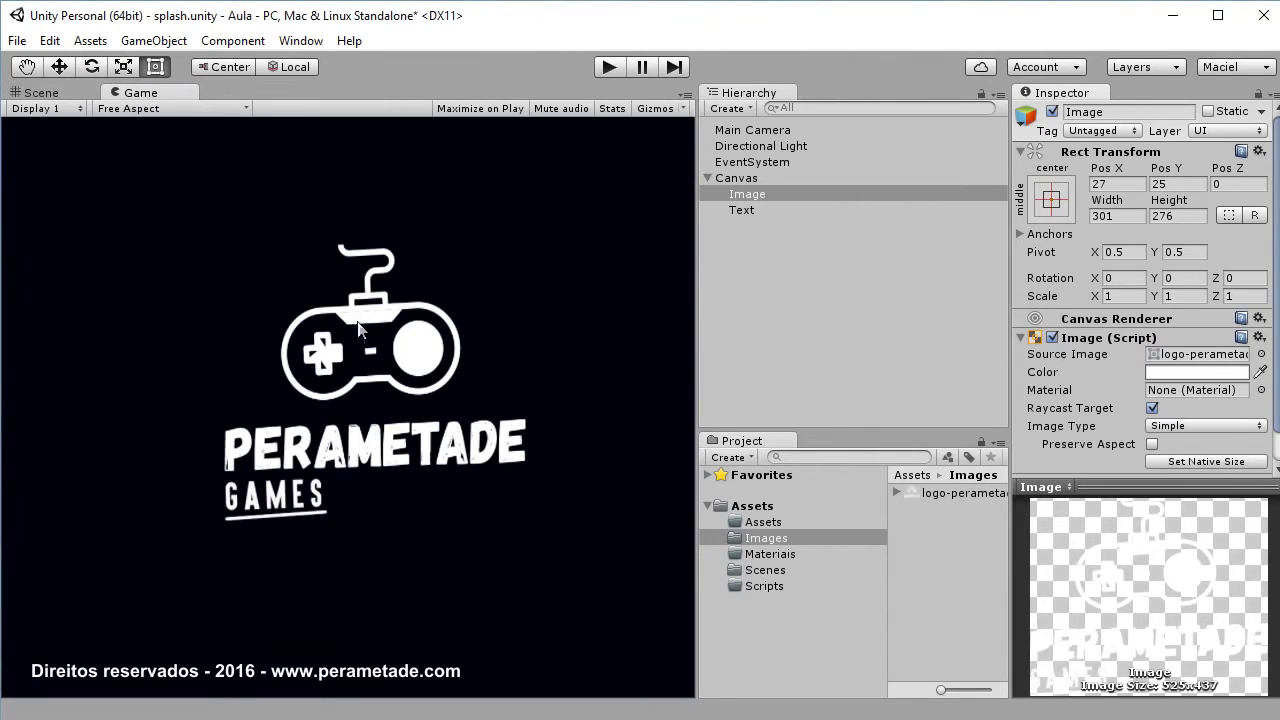
left_click(56, 93)
scroll(465, 540, "up", 2)
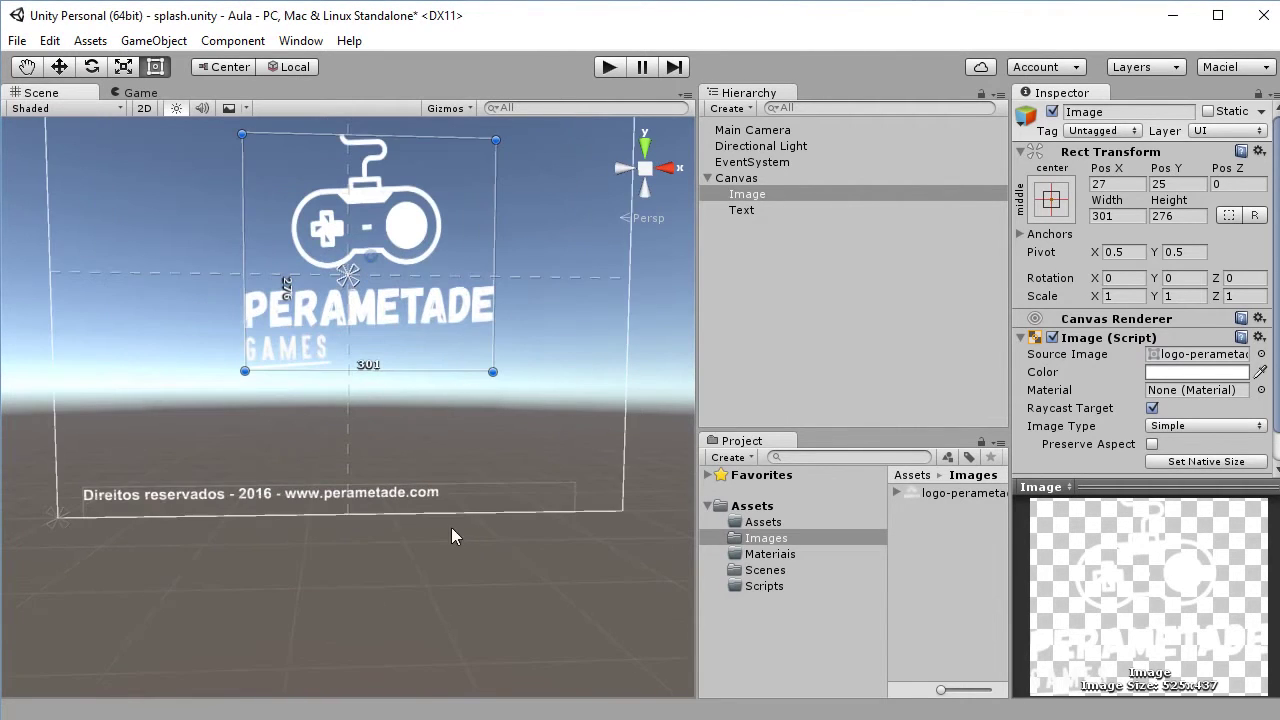
Enlarge the logo to 407 by 373 and centre it at 0, 0.
middle_click_drag(421, 391, 370, 540)
middle_click_drag(205, 518, 208, 524)
left_click_drag(205, 522, 124, 598)
left_click_drag(253, 460, 279, 435)
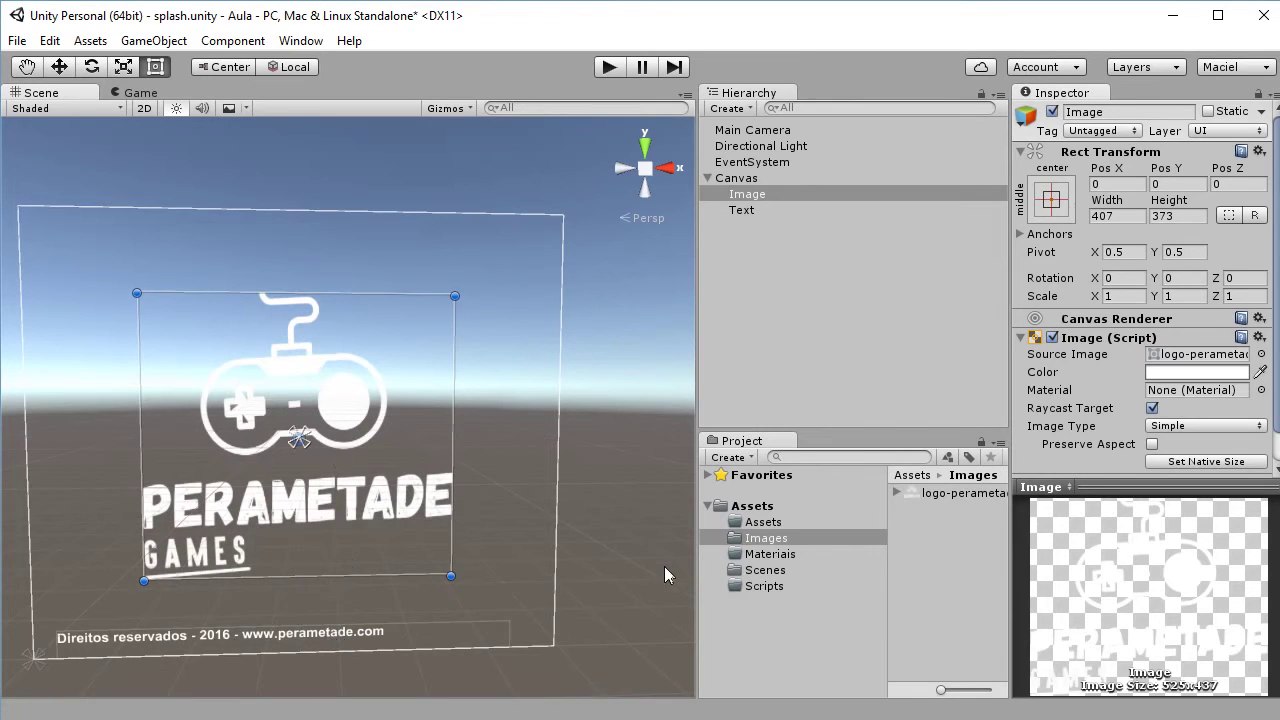
left_click(929, 574)
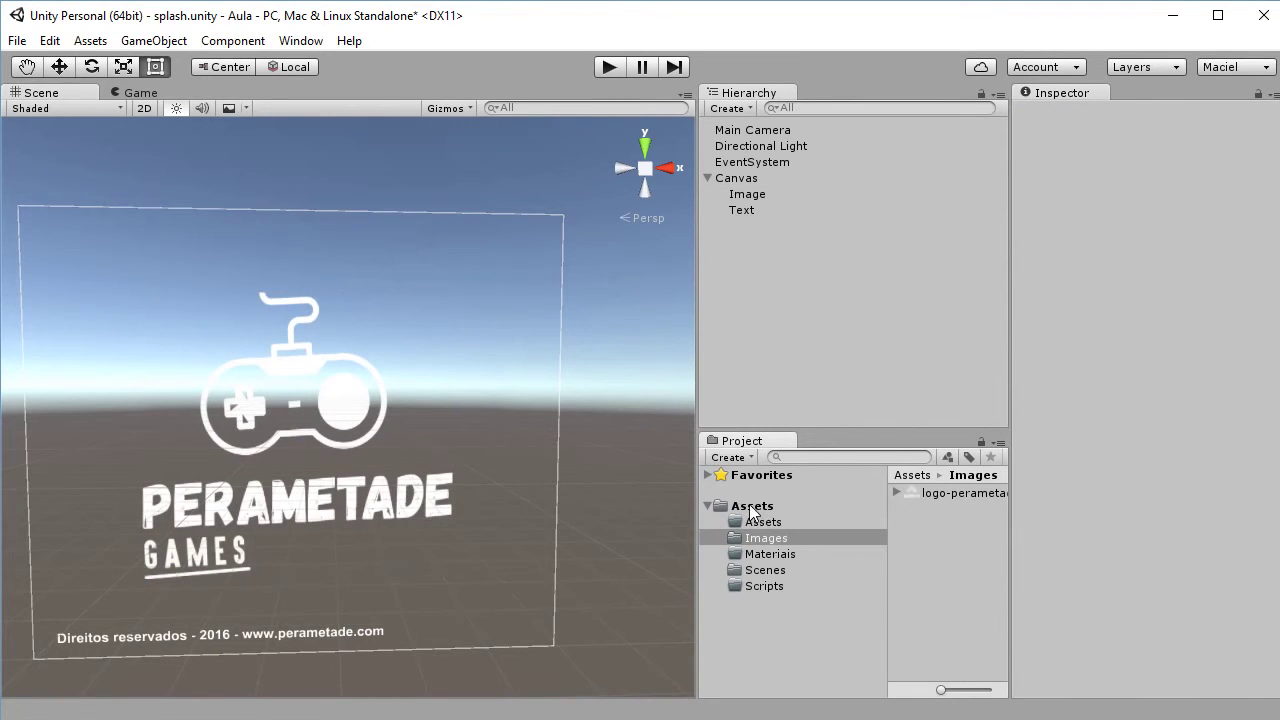
Create a folder named Animations in Assets and open it.
left_click(775, 510)
right_click(928, 582)
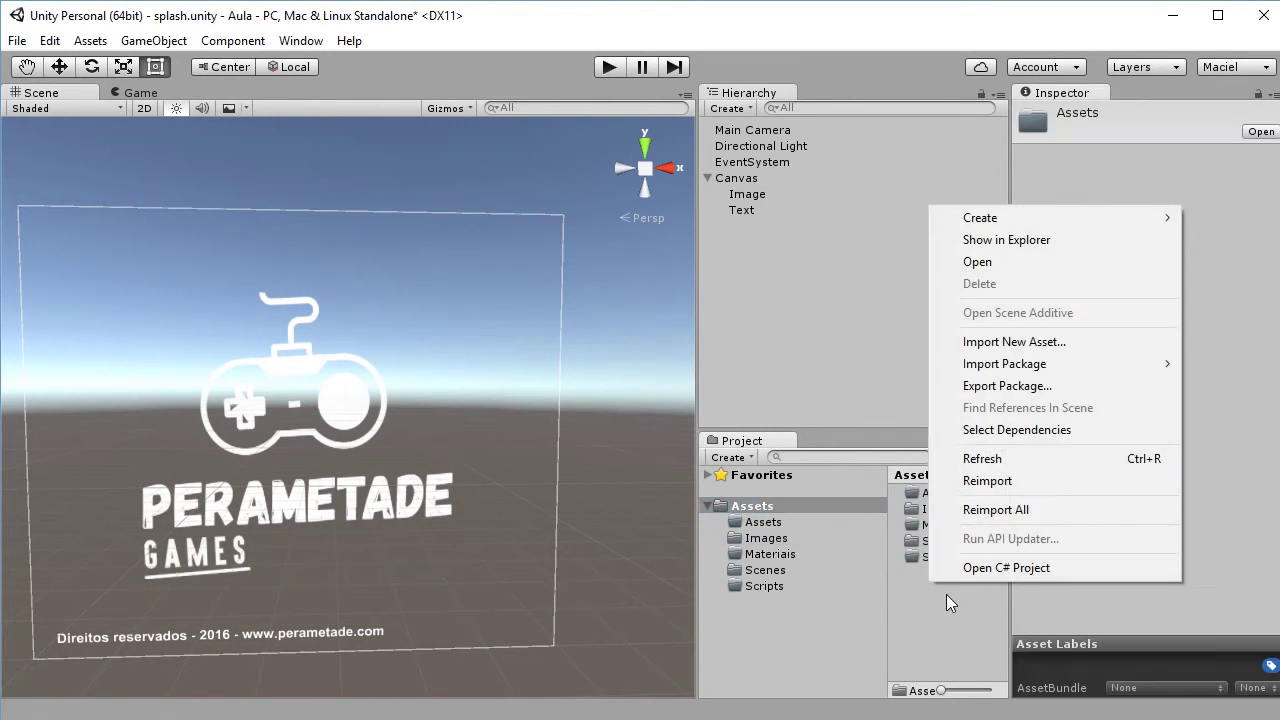
mouse_move(996, 220)
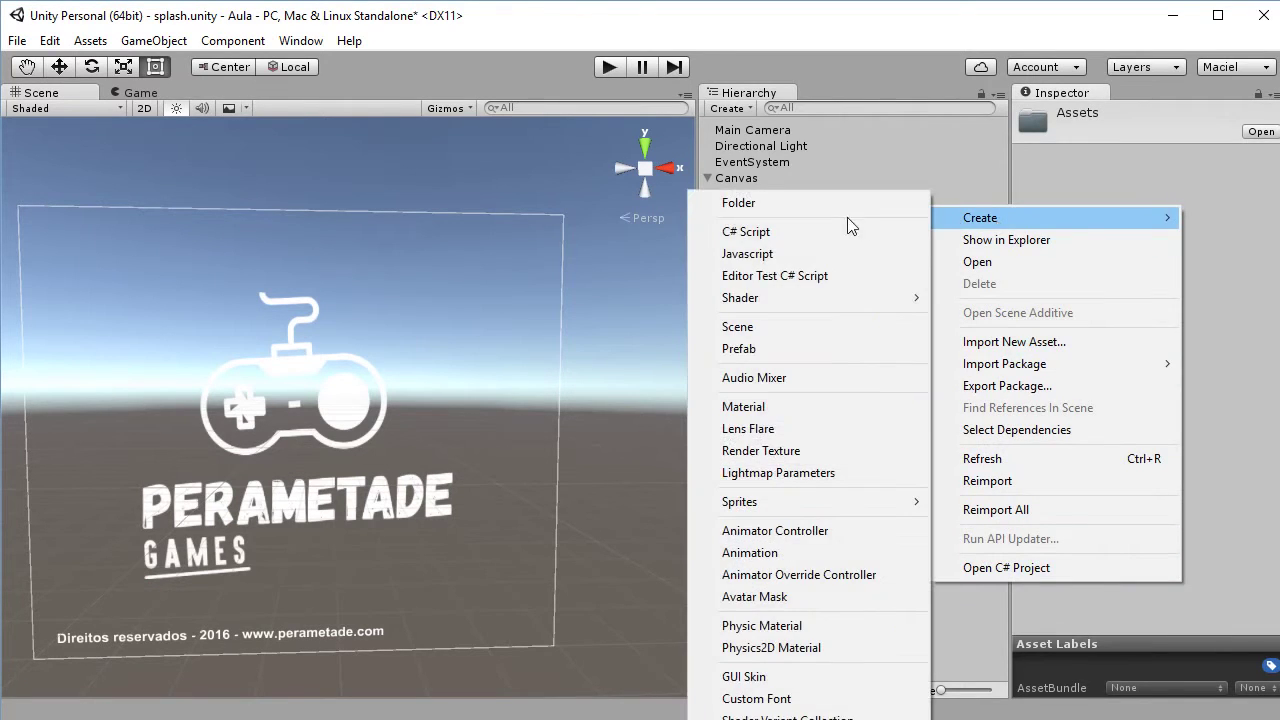
left_click(809, 205)
type("Animateo")
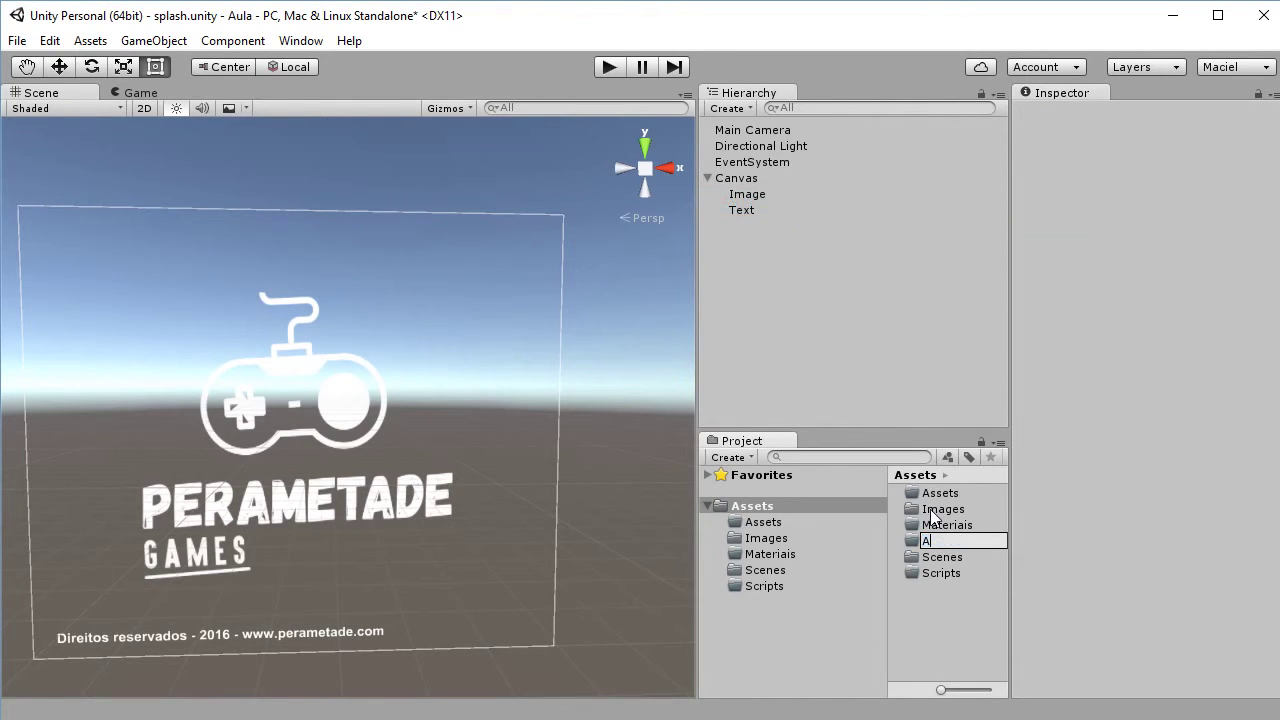
key("BackSpace")
key("BackSpace")
type("o")
type("tion")
type("s")
key("Return")
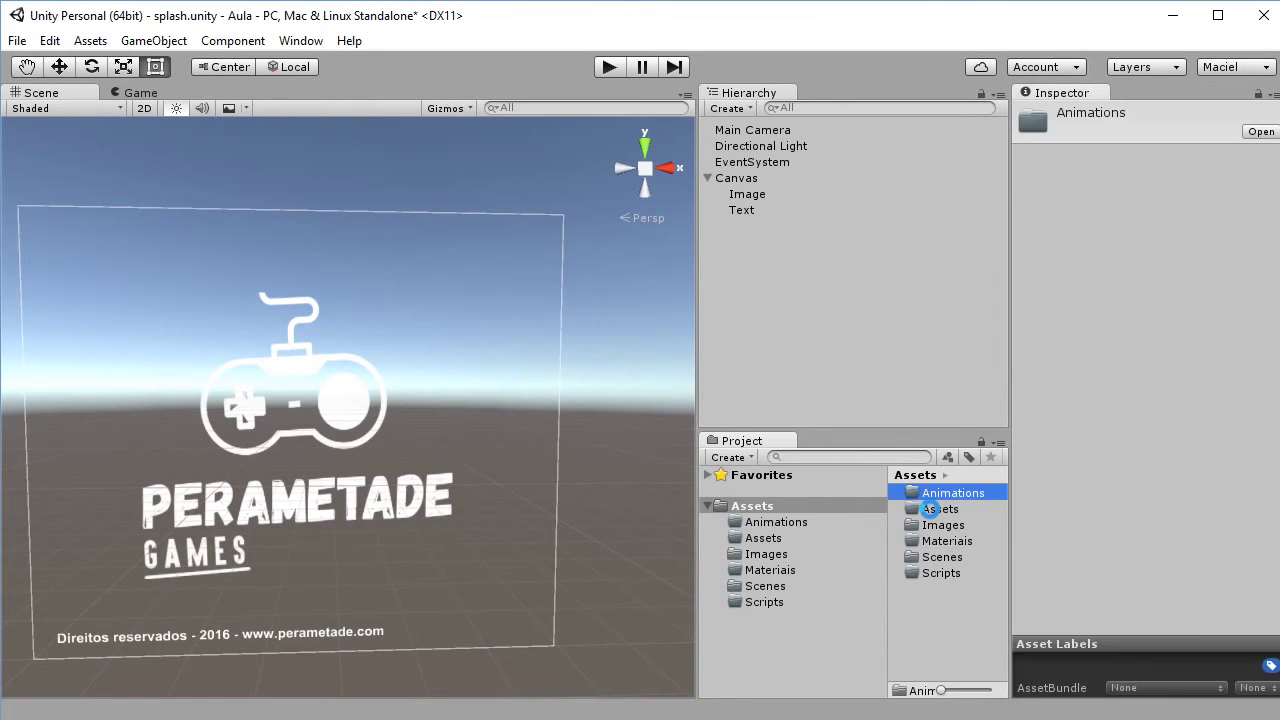
double_click(955, 492)
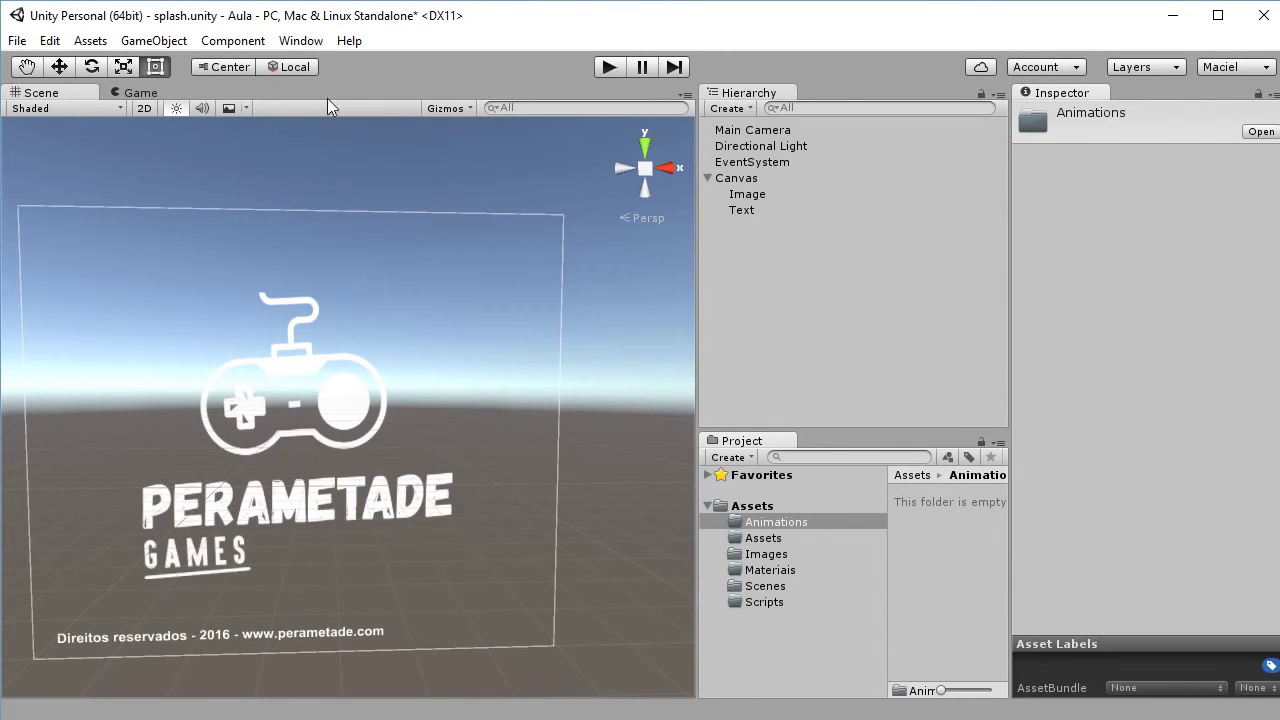
left_click(300, 41)
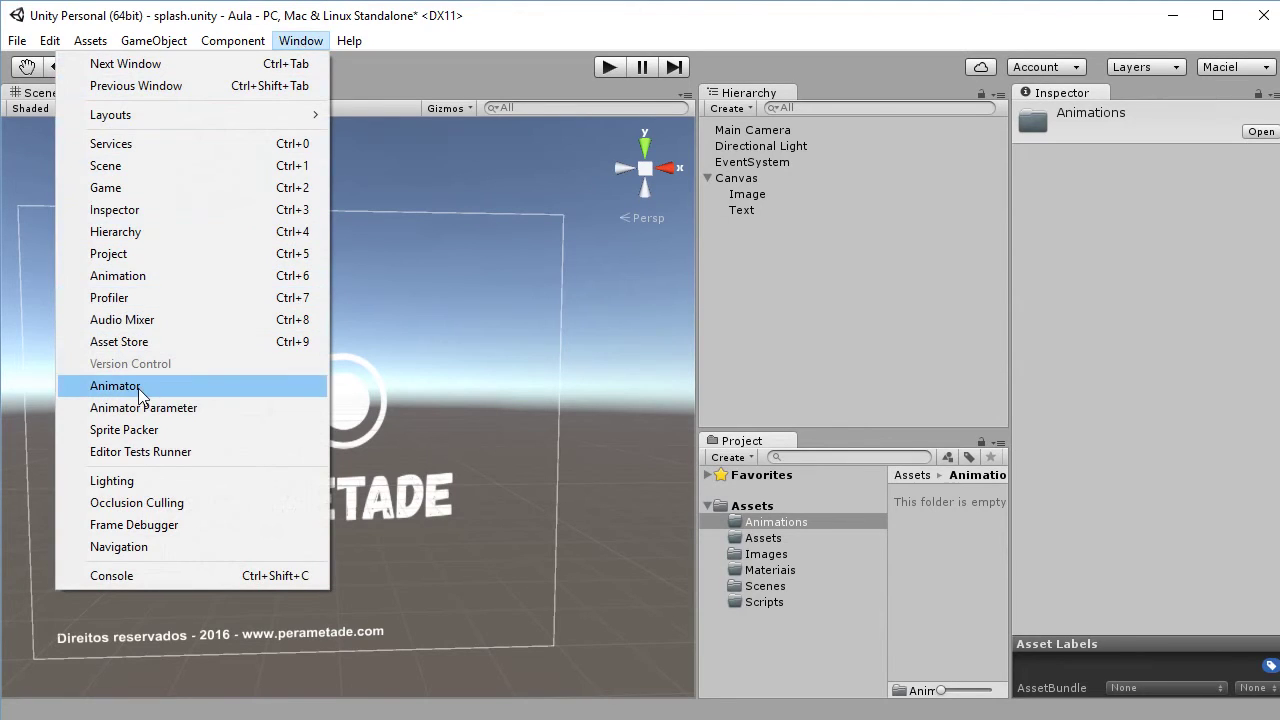
Open the Animation window, dock it below the Scene view, and select the logo Image.
left_click(120, 280)
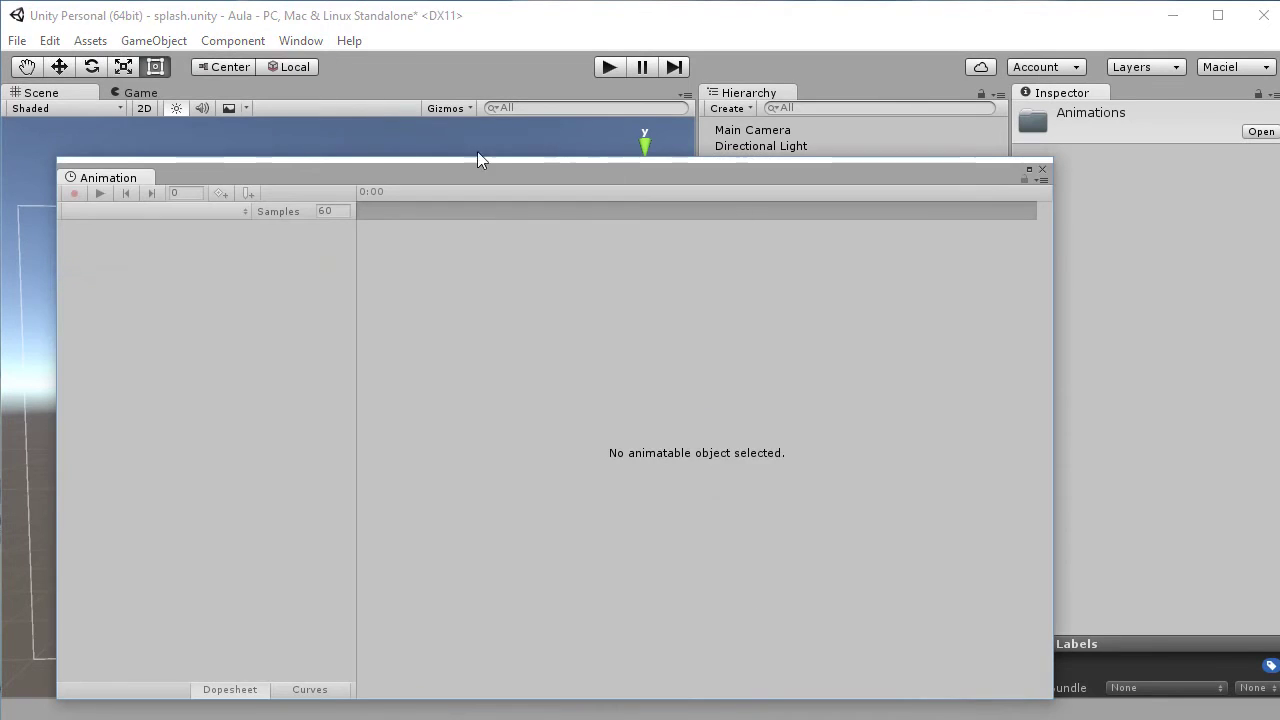
left_click_drag(120, 185, 134, 636)
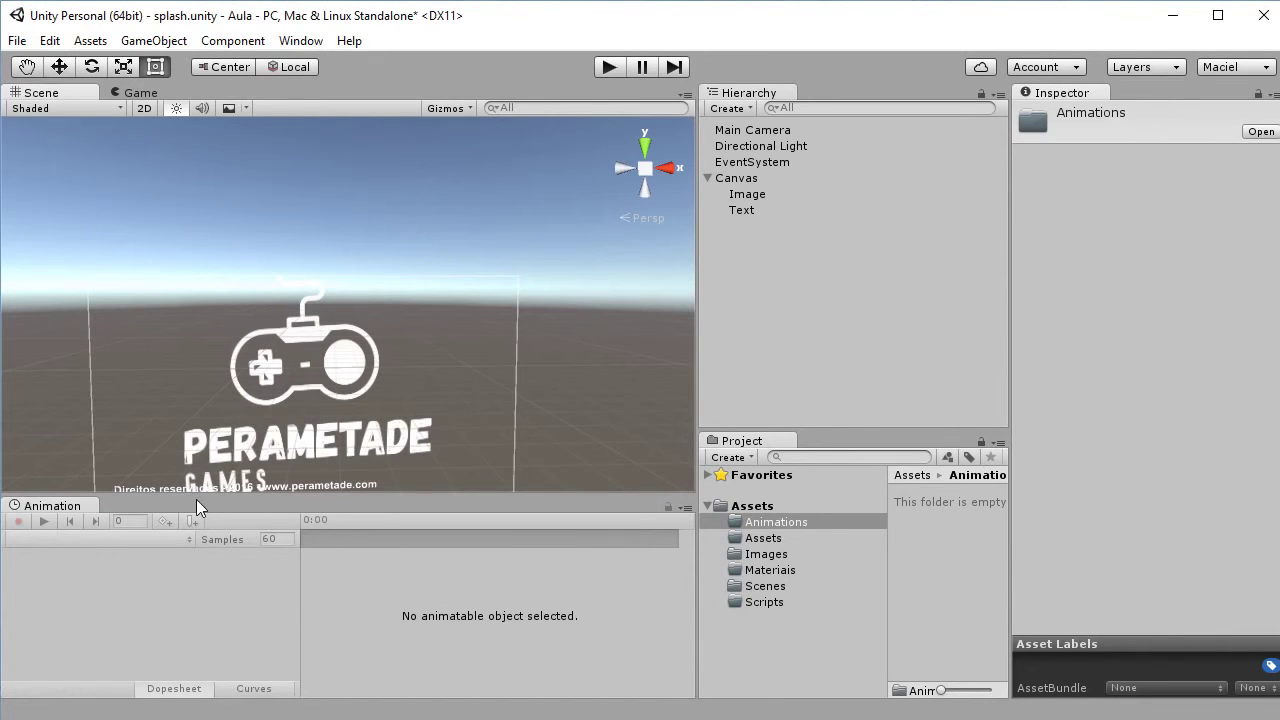
scroll(519, 317, "down", 2)
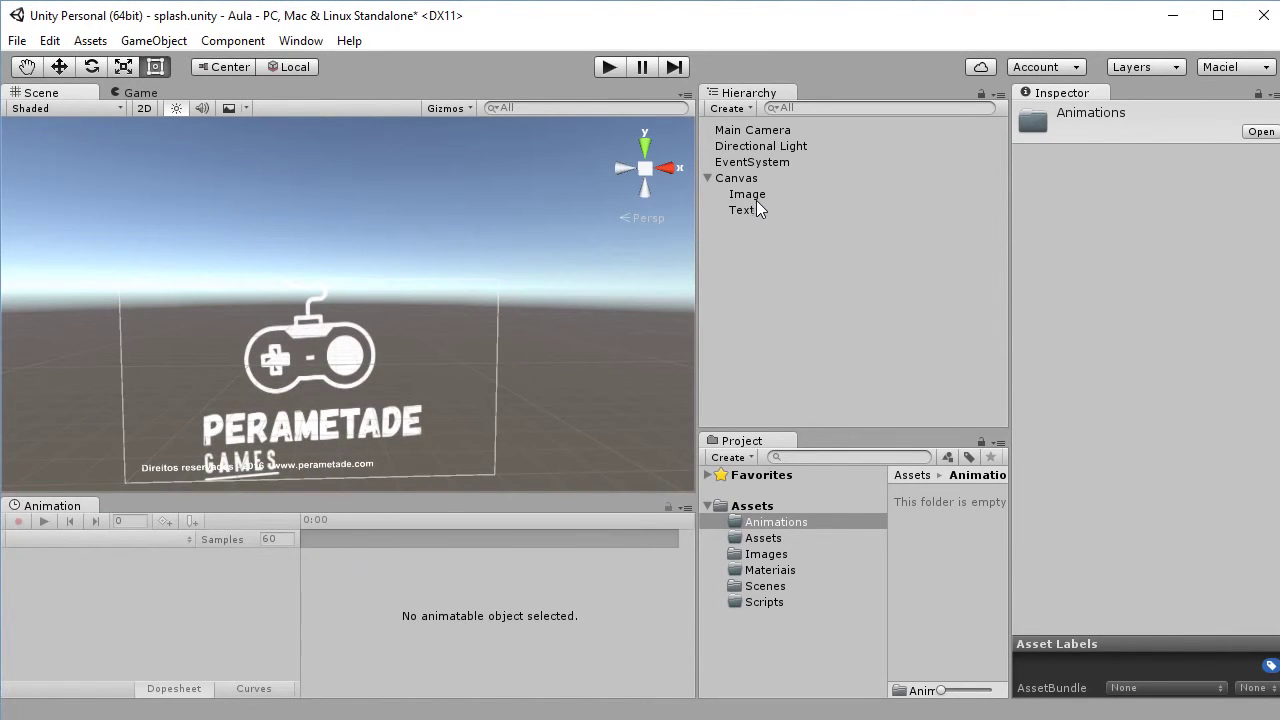
left_click(754, 196)
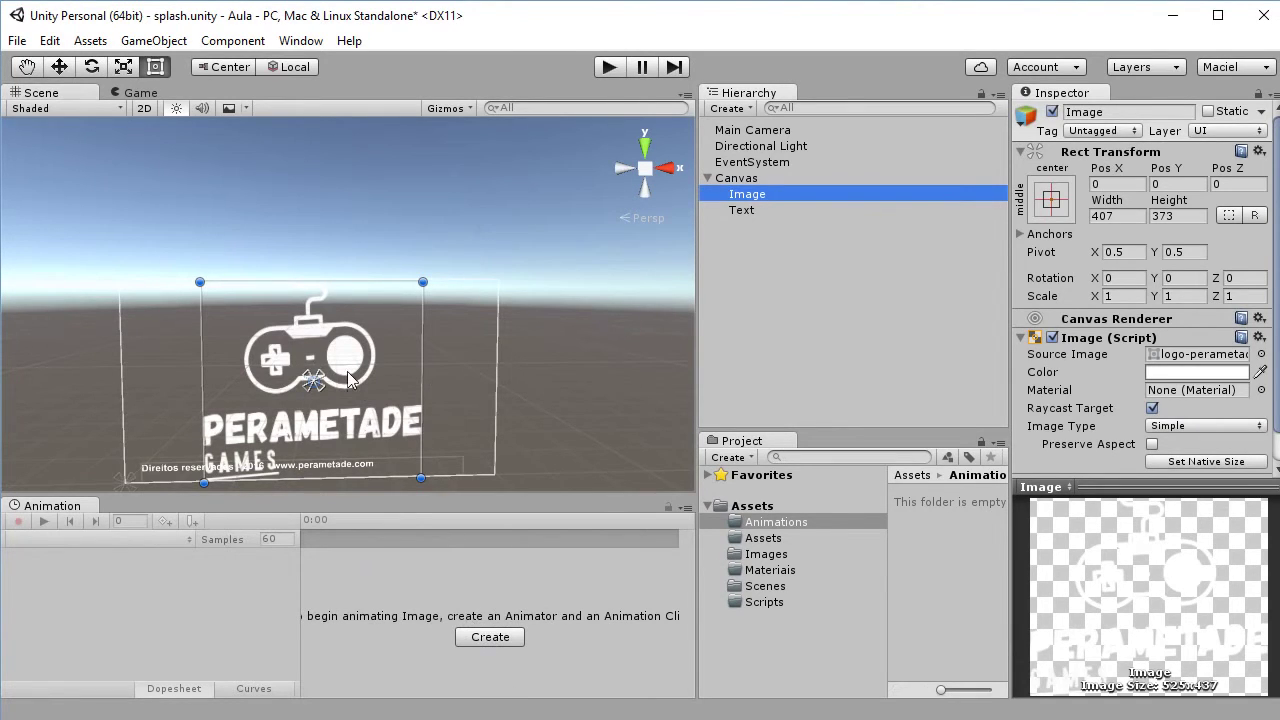
left_click(740, 210)
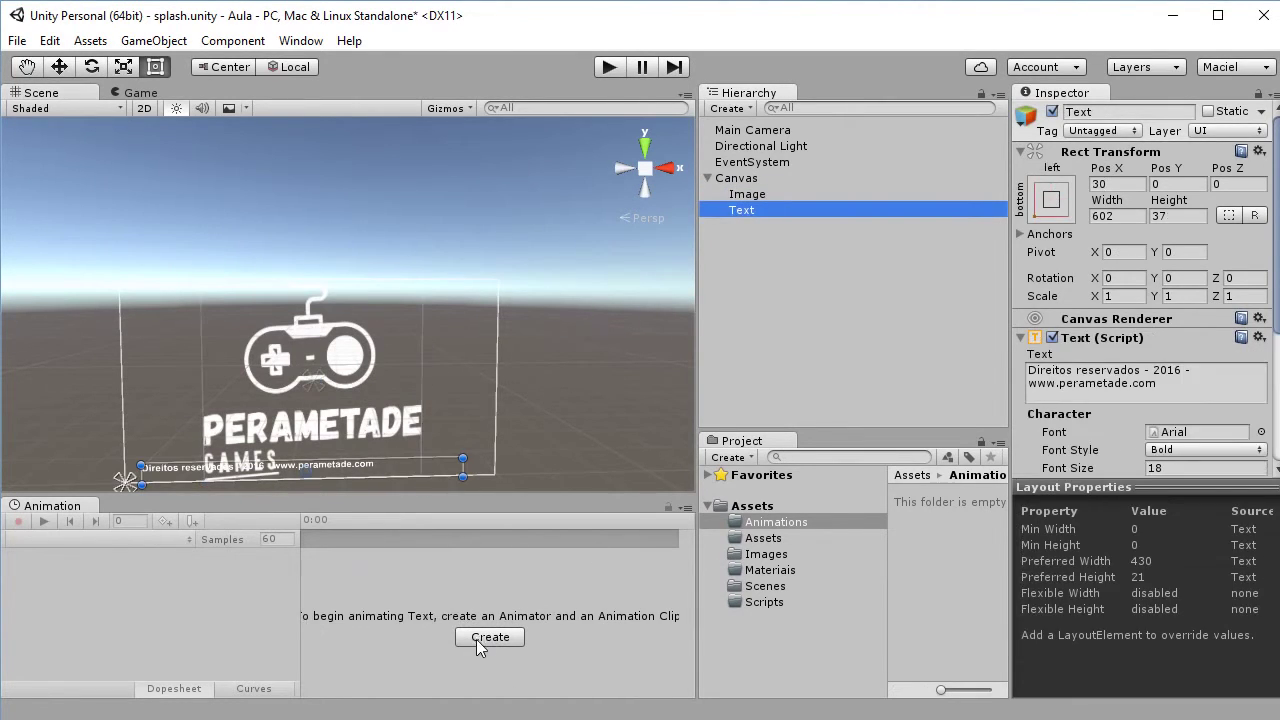
left_click(740, 195)
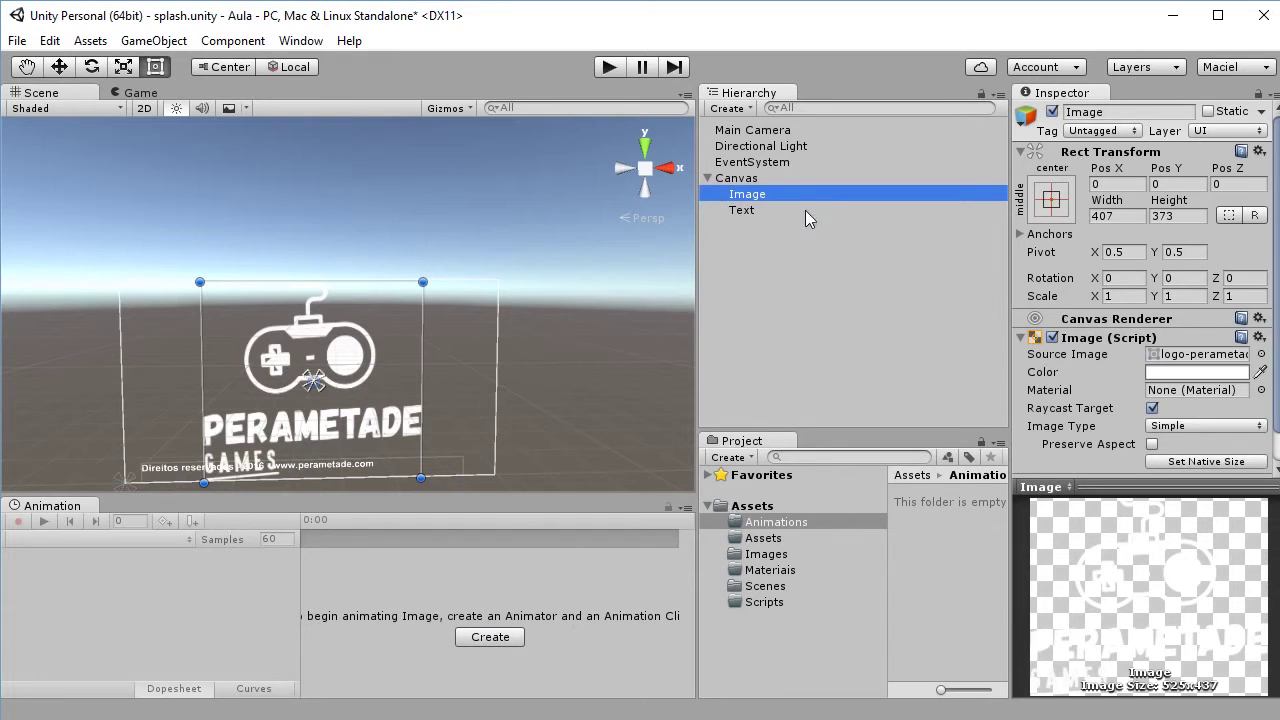
Create the logo-splash.anim clip for the Image in the Animations folder.
left_click(490, 637)
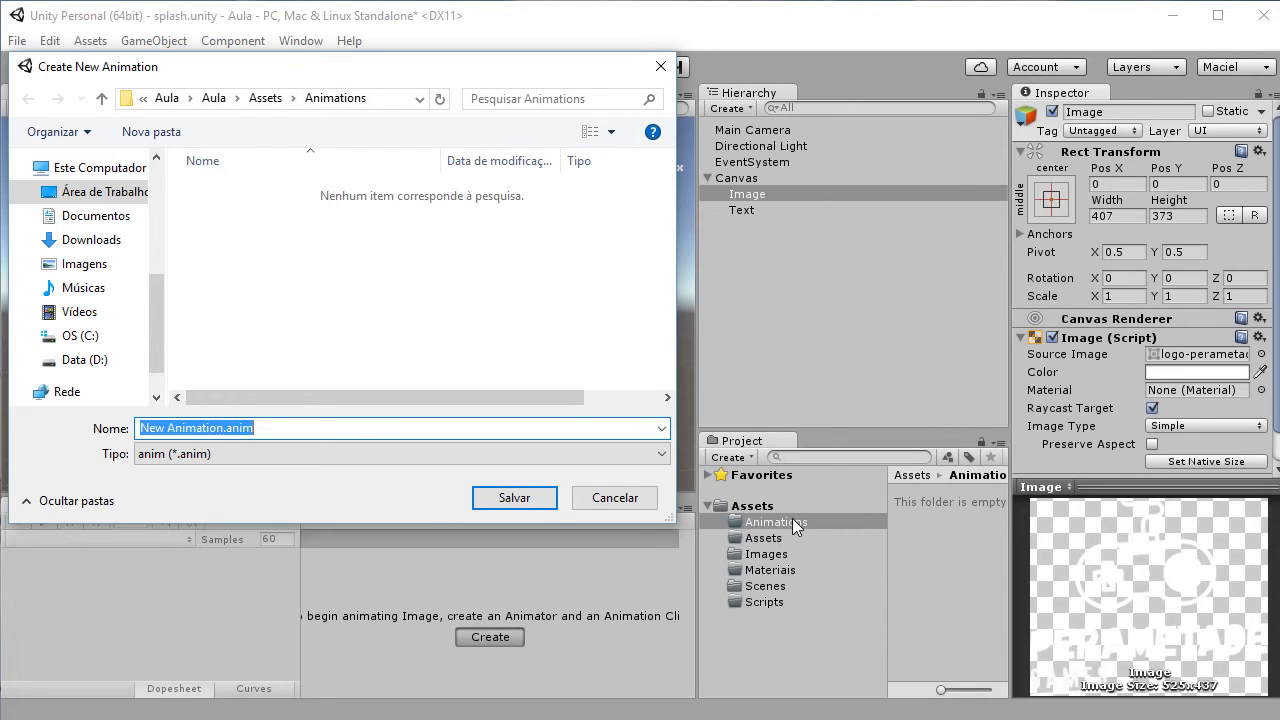
left_click(197, 428)
key("shift+Home")
type("logo-sp")
type("ash")
key("BackSpace")
key("BackSpace")
key("BackSpace")
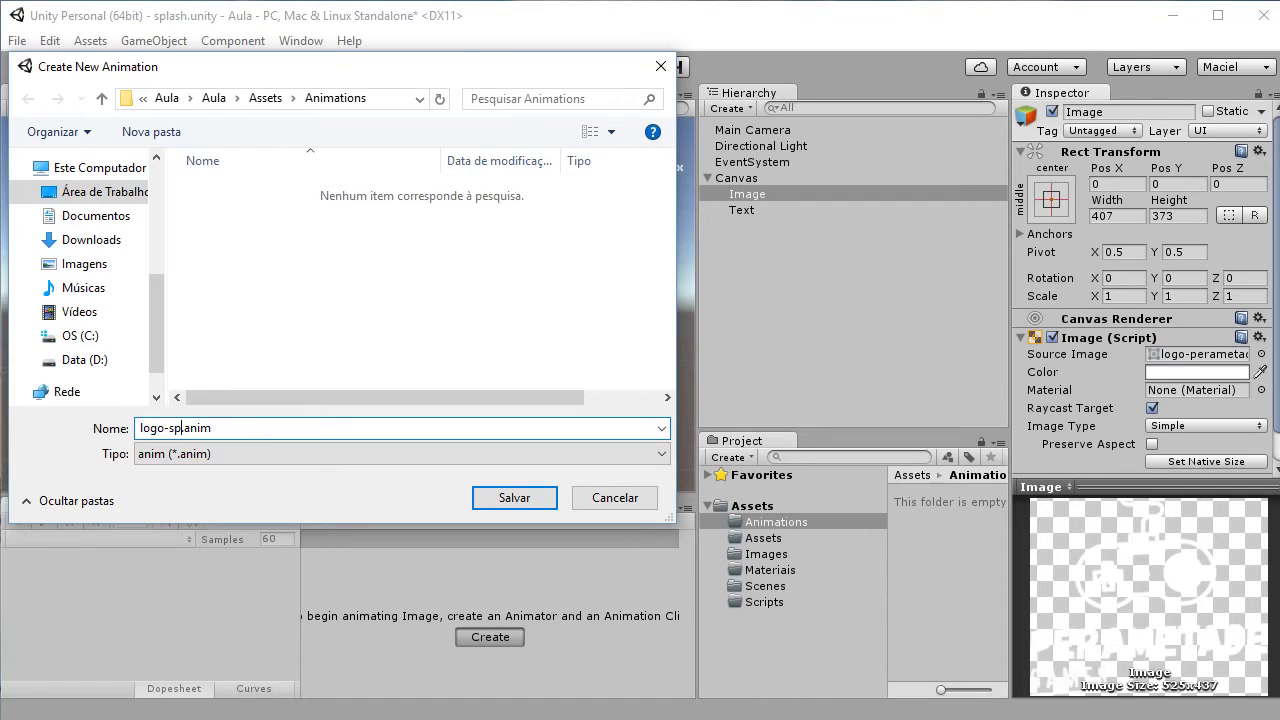
type("lash")
key("Return")
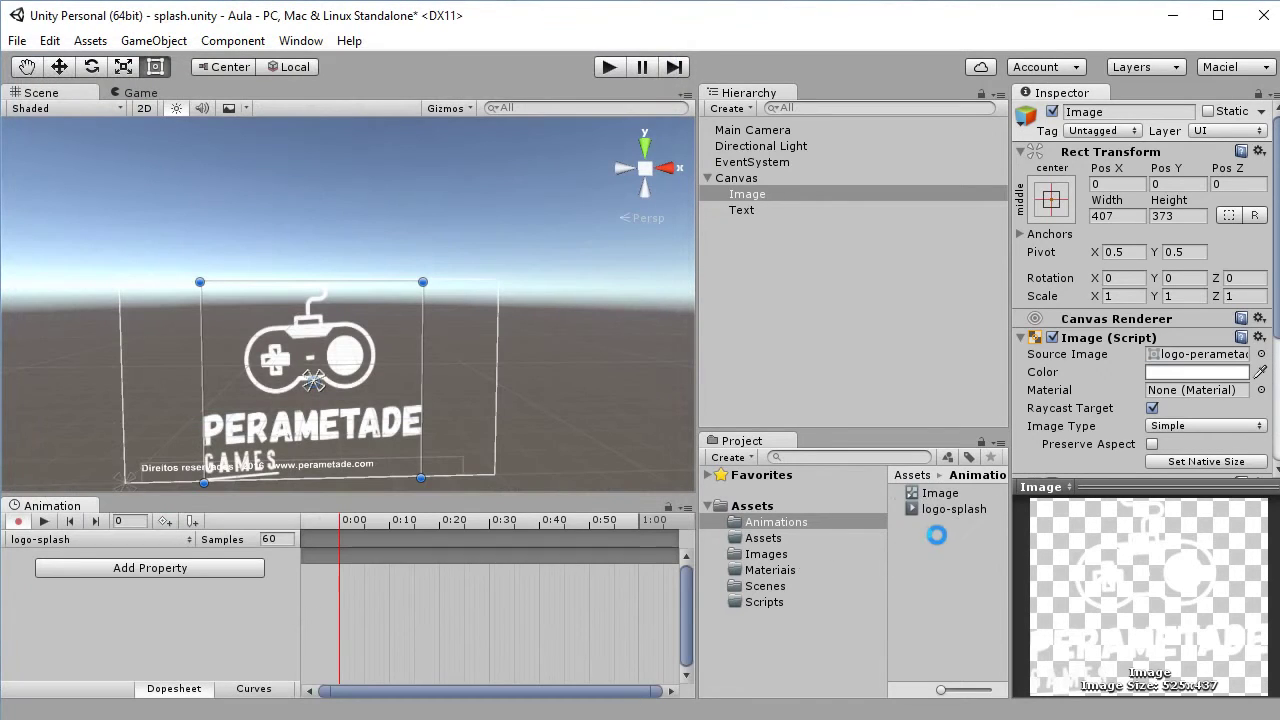
Inspect the new logo-splash clip and Image controller, then reselect the logo Image.
left_click(942, 509)
left_click(949, 493)
left_click(941, 509)
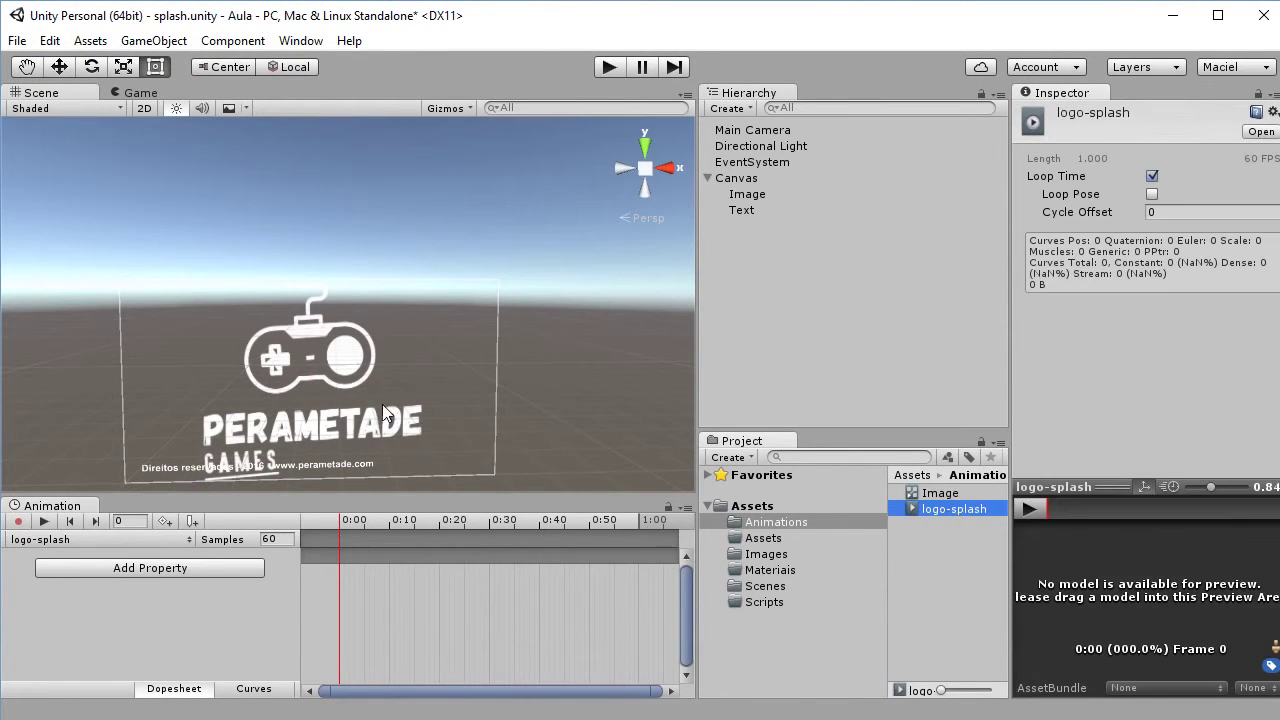
left_click(302, 362)
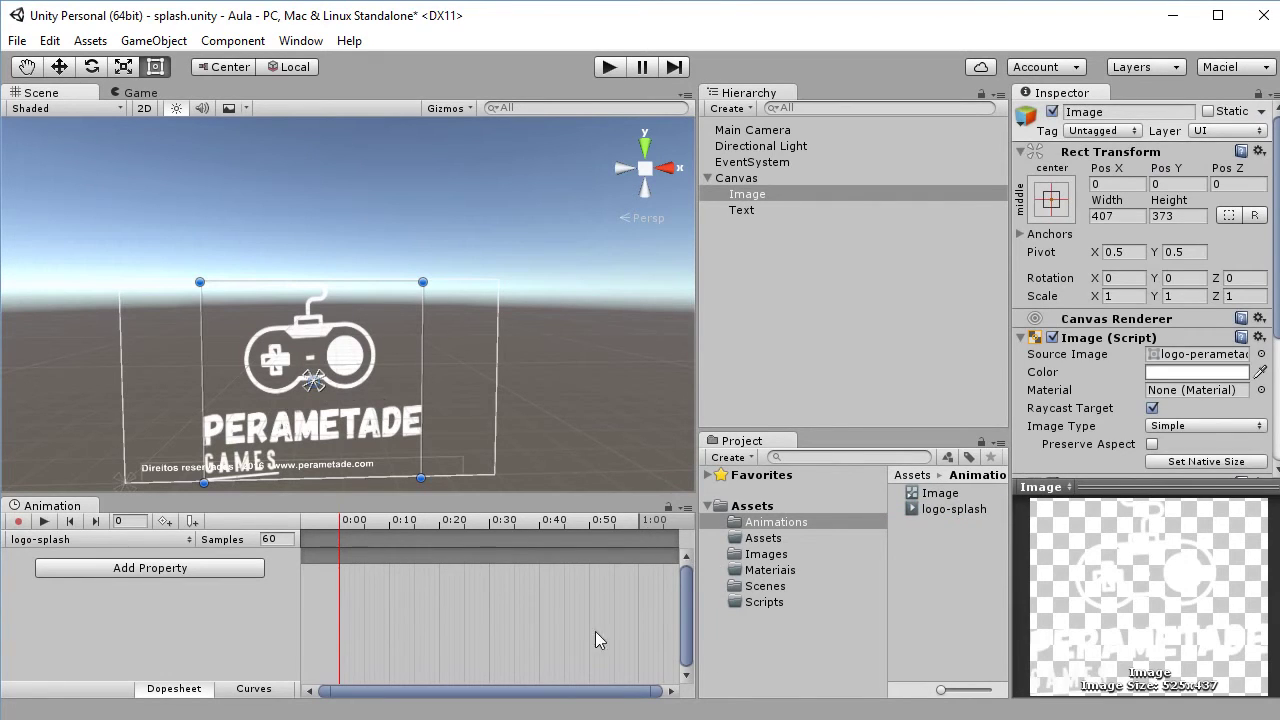
Add the Image (Script) Color property to logo-splash, keyed at 0:00 and 1:00.
scroll(519, 605, "down", 5)
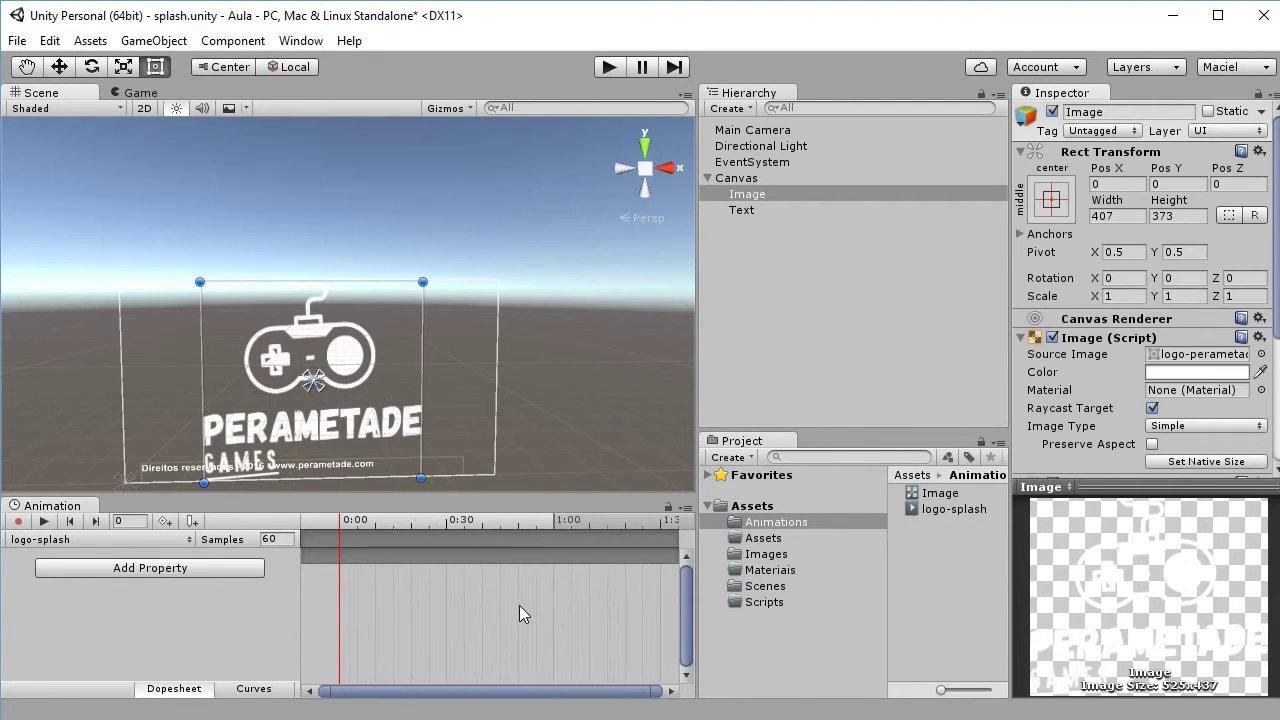
scroll(519, 605, "down", 2)
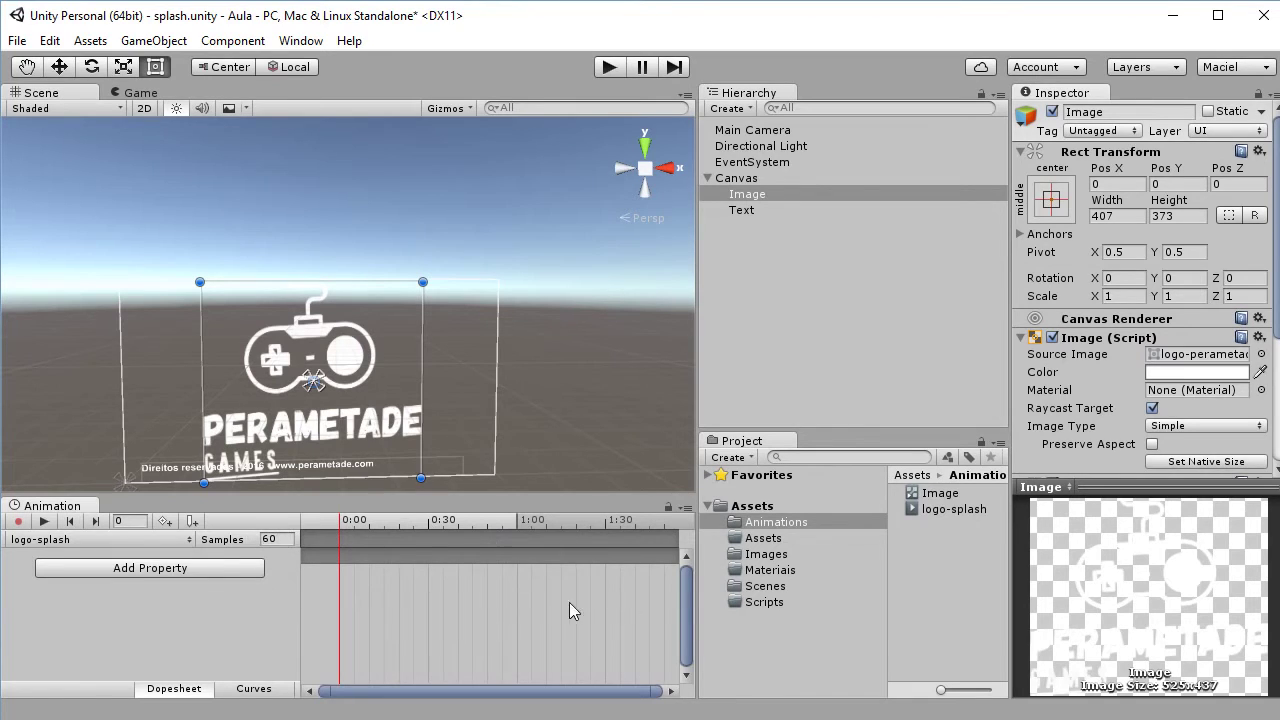
left_click(180, 575)
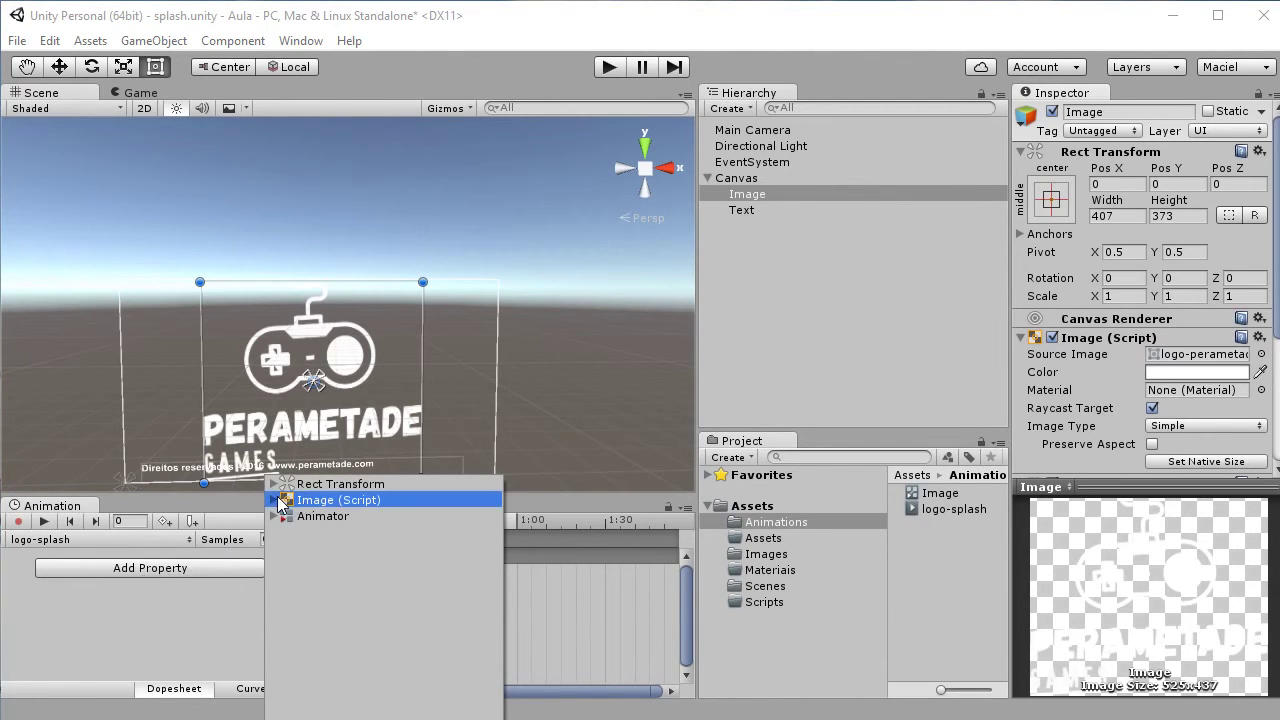
left_click(272, 501)
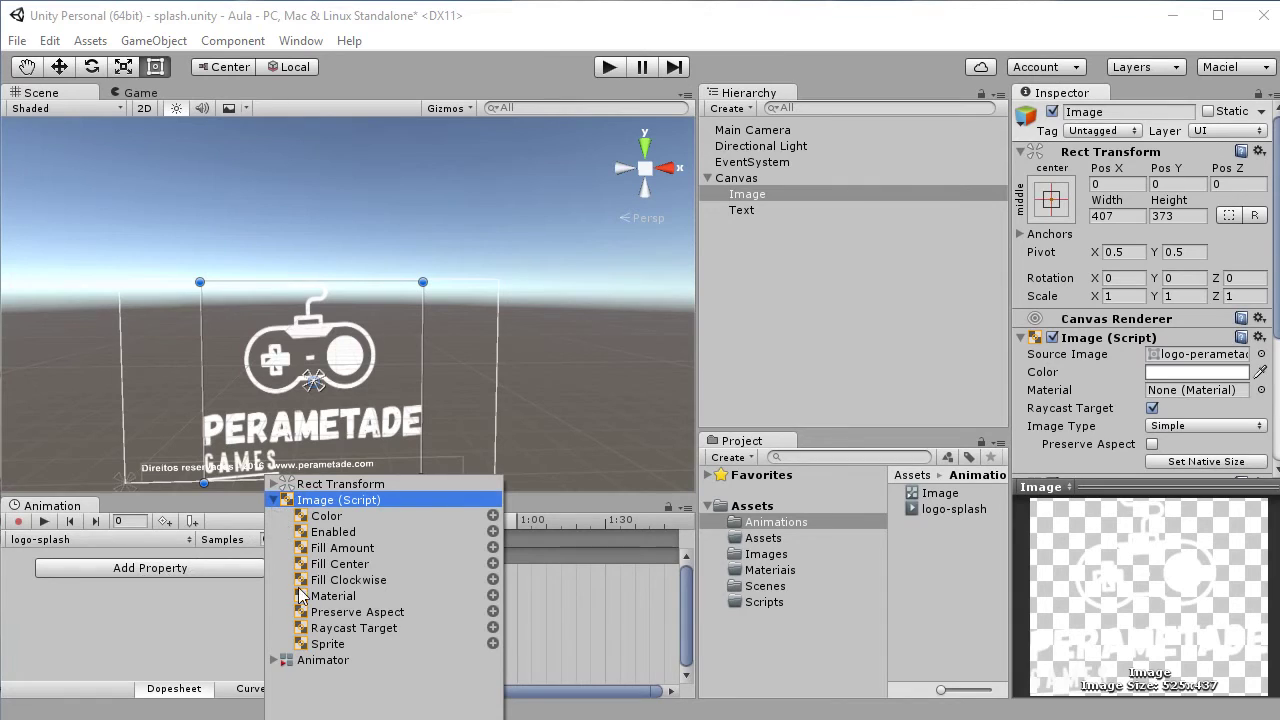
key("Down")
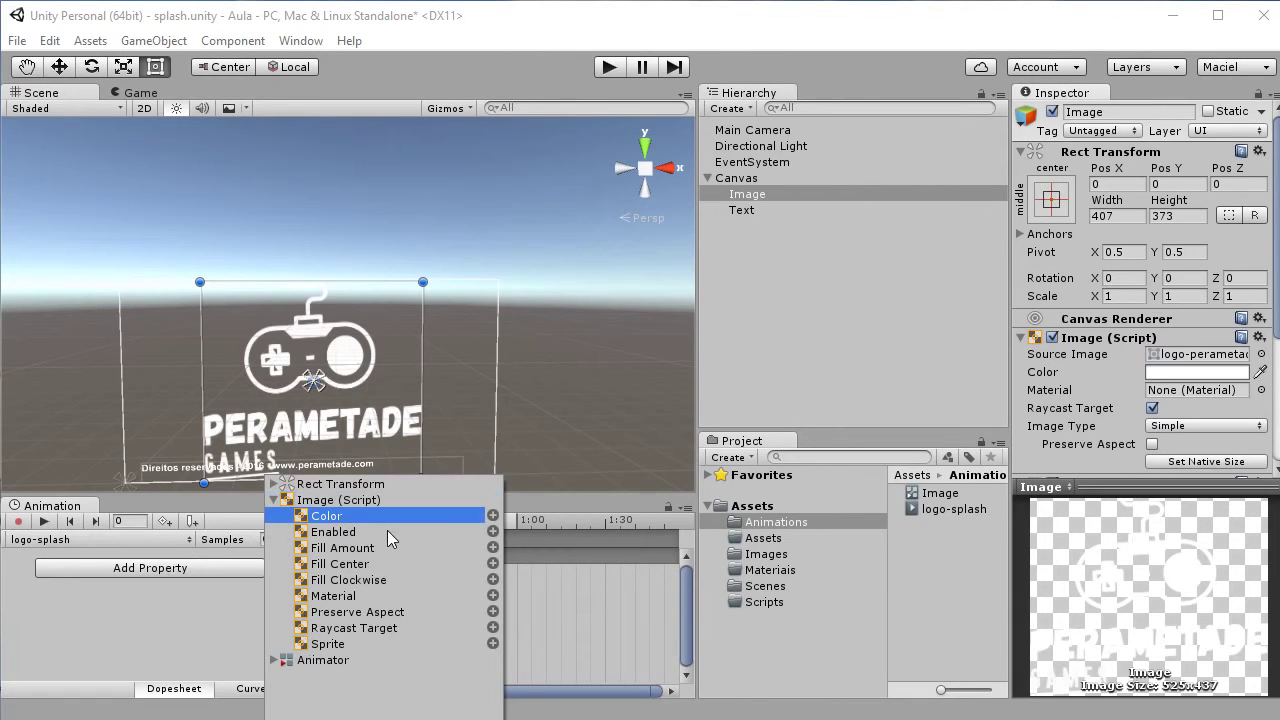
left_click(492, 518)
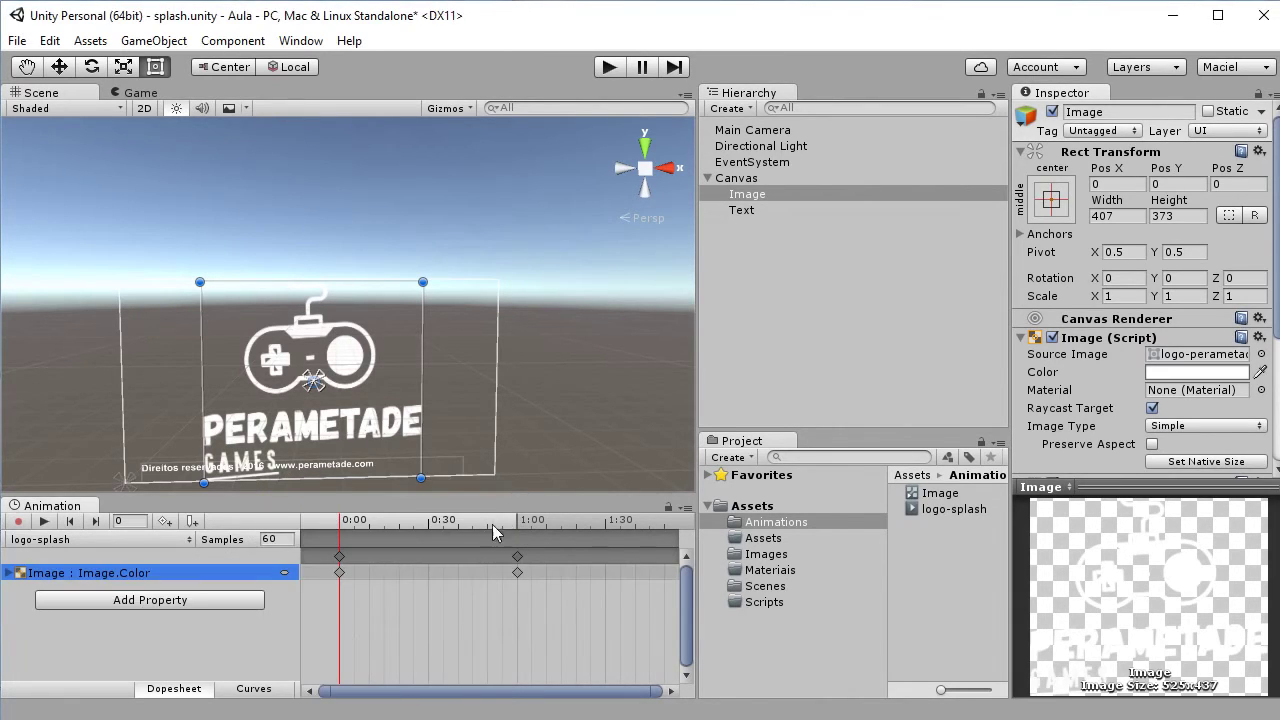
left_click(517, 572)
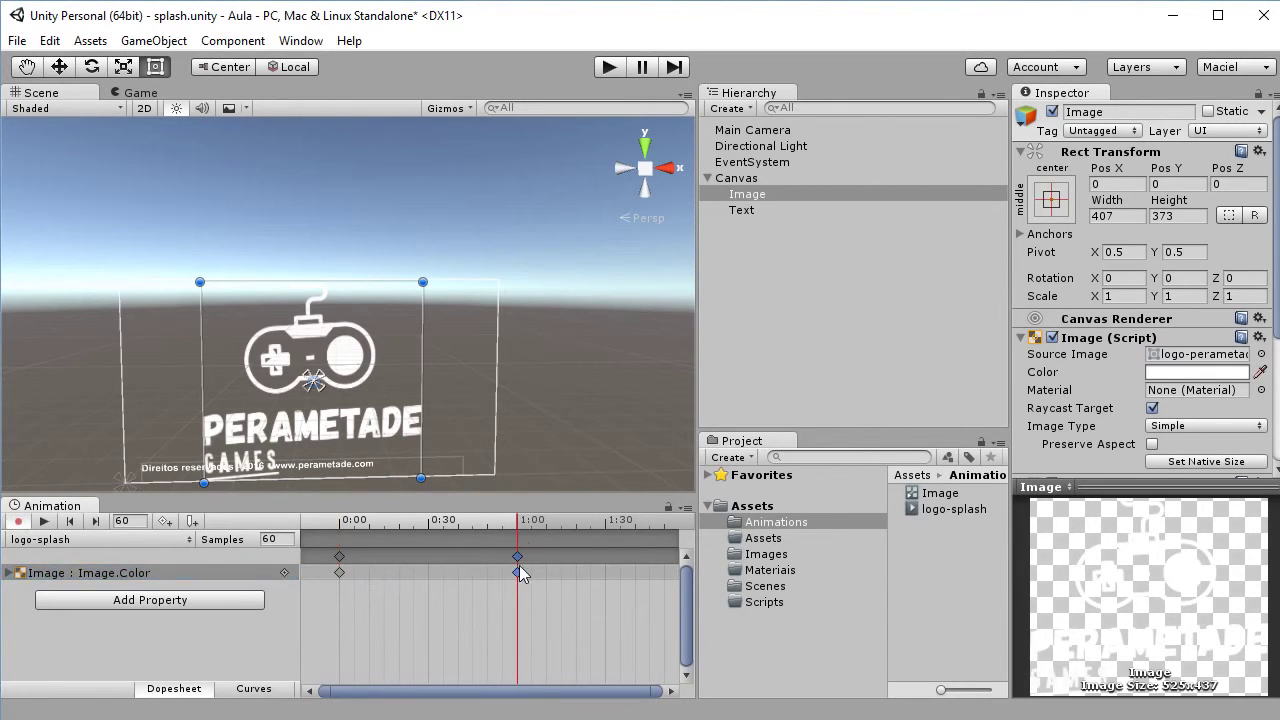
Set the logo Image's Color alpha to 0 at the 0:00 keyframe.
left_click(339, 572)
left_click(1168, 373)
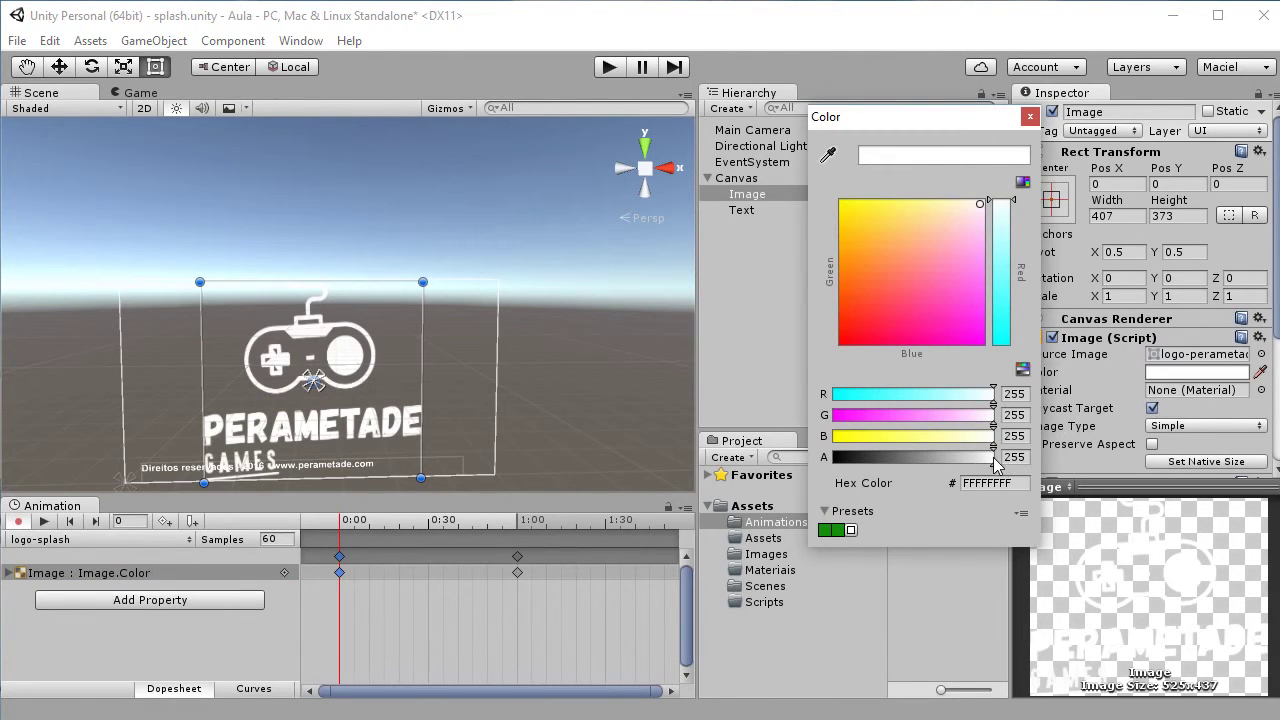
left_click_drag(995, 458, 836, 466)
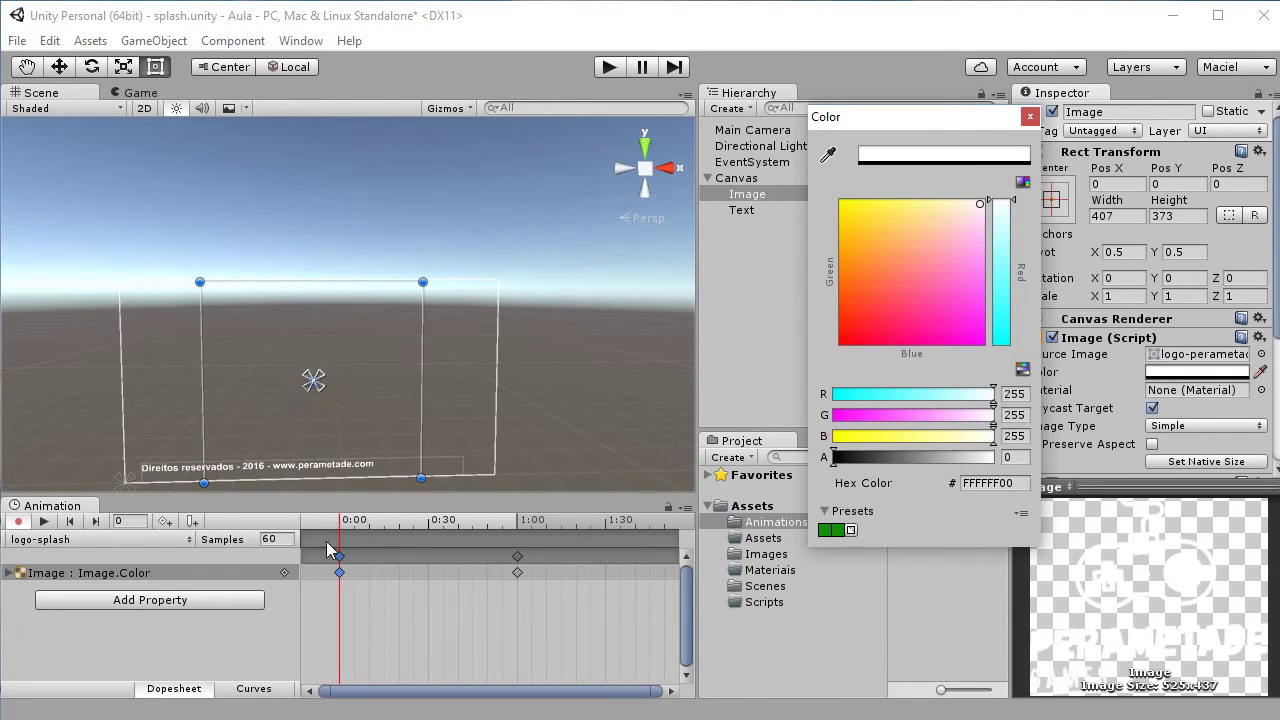
left_click(517, 571)
left_click(517, 573)
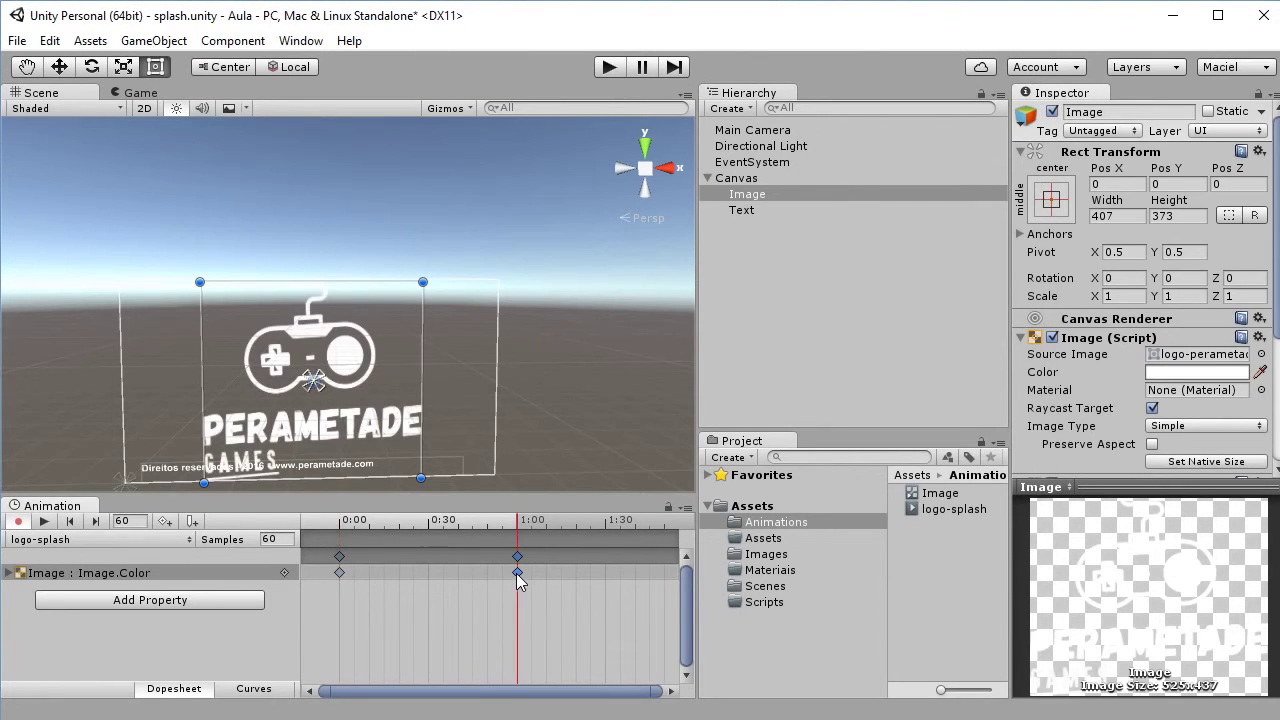
left_click(340, 572)
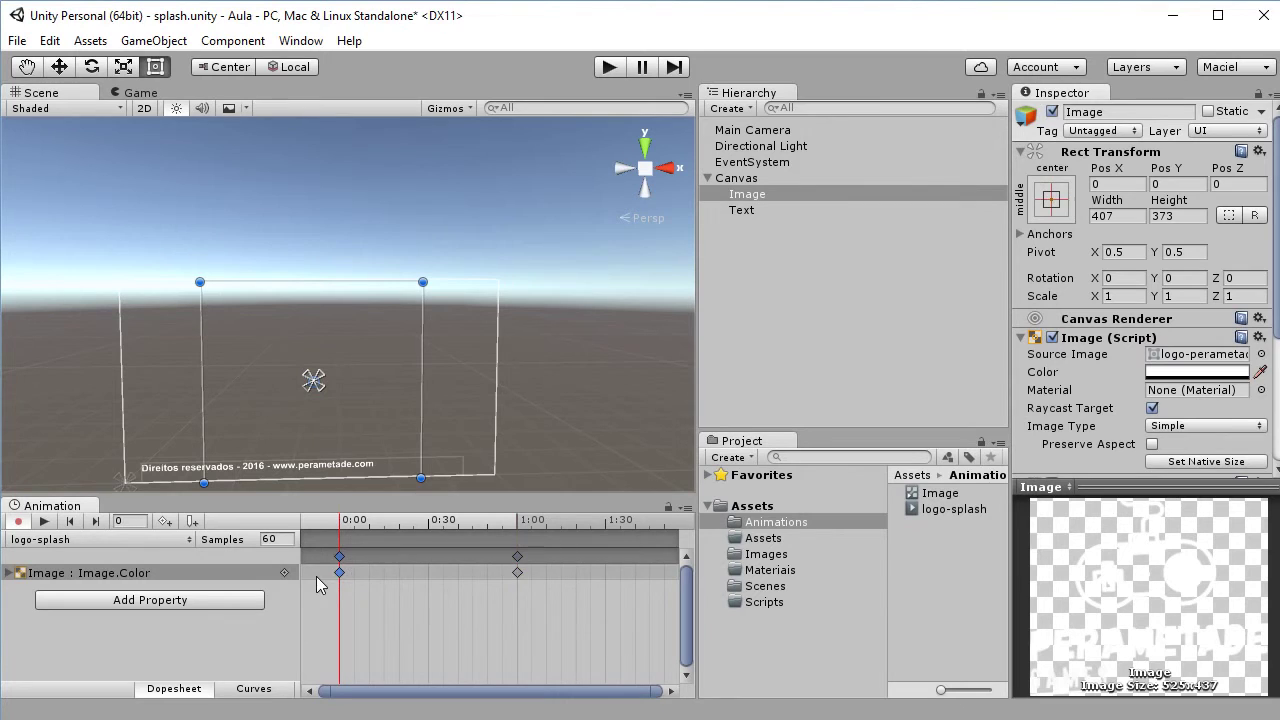
Preview the logo fade-in animation, then select the copyright Text object.
left_click(44, 522)
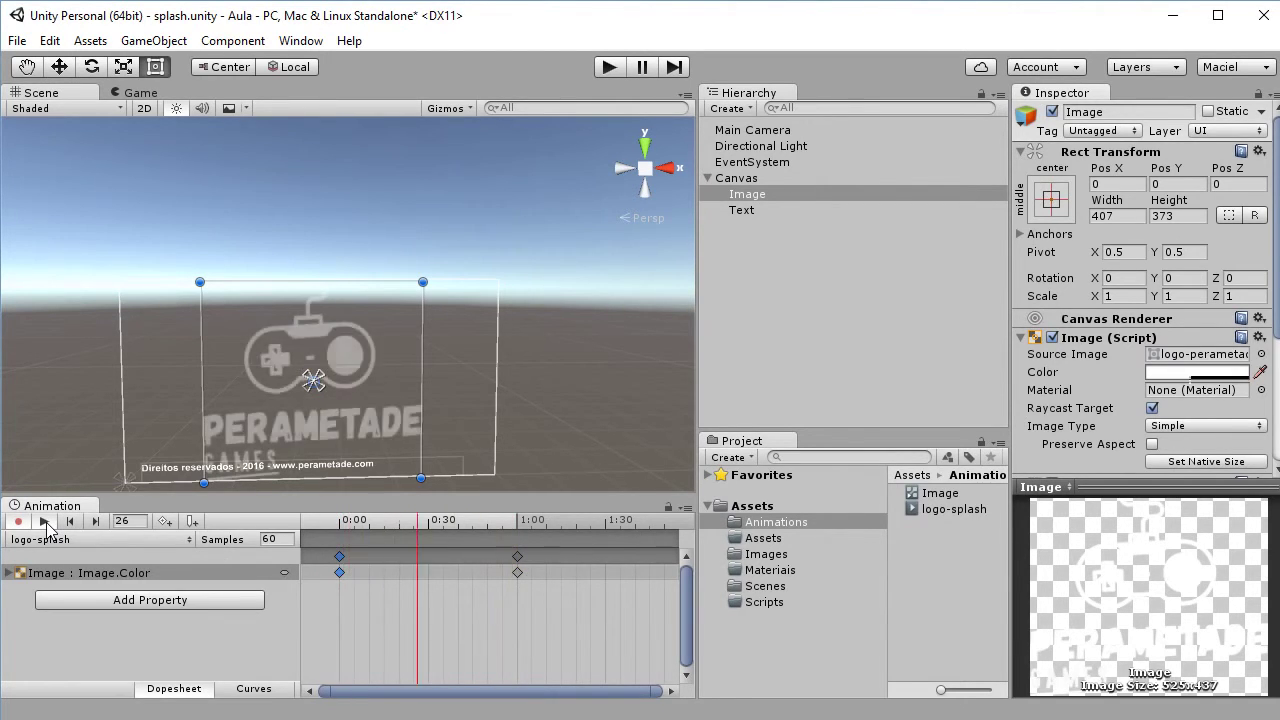
left_click(44, 522)
left_click(339, 572)
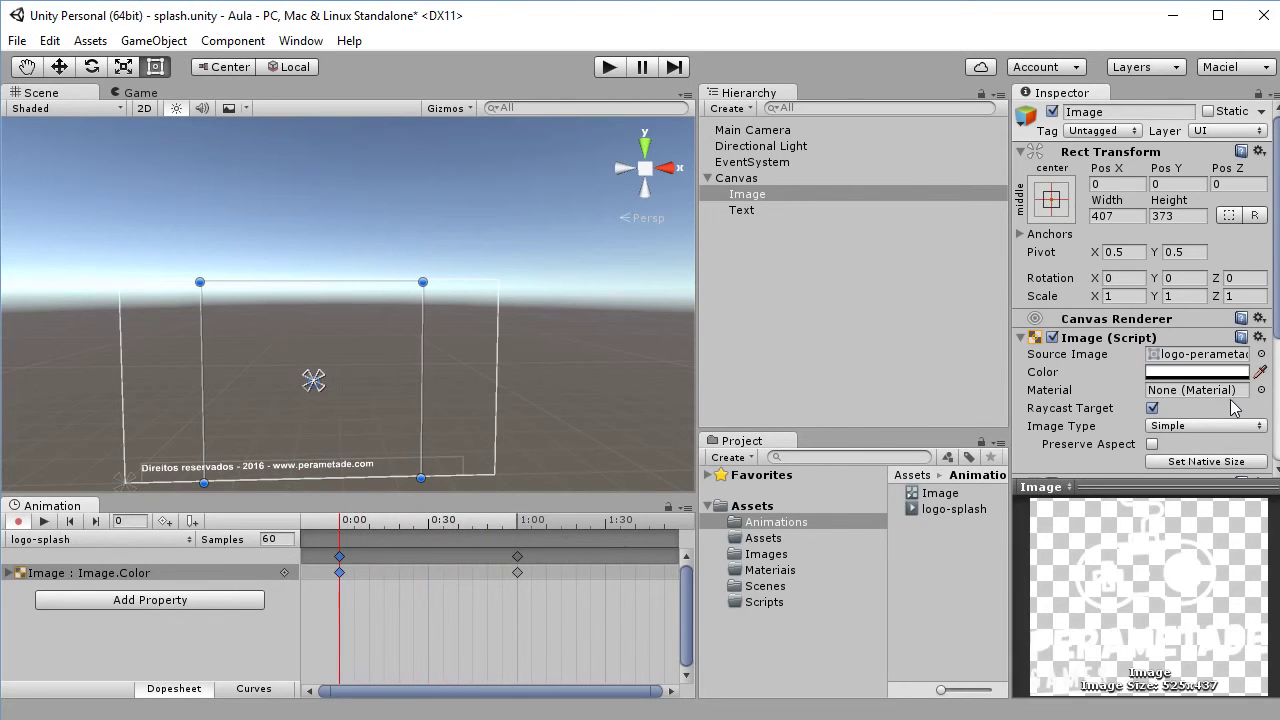
scroll(1162, 396, "down", 5)
scroll(1162, 396, "up", 1)
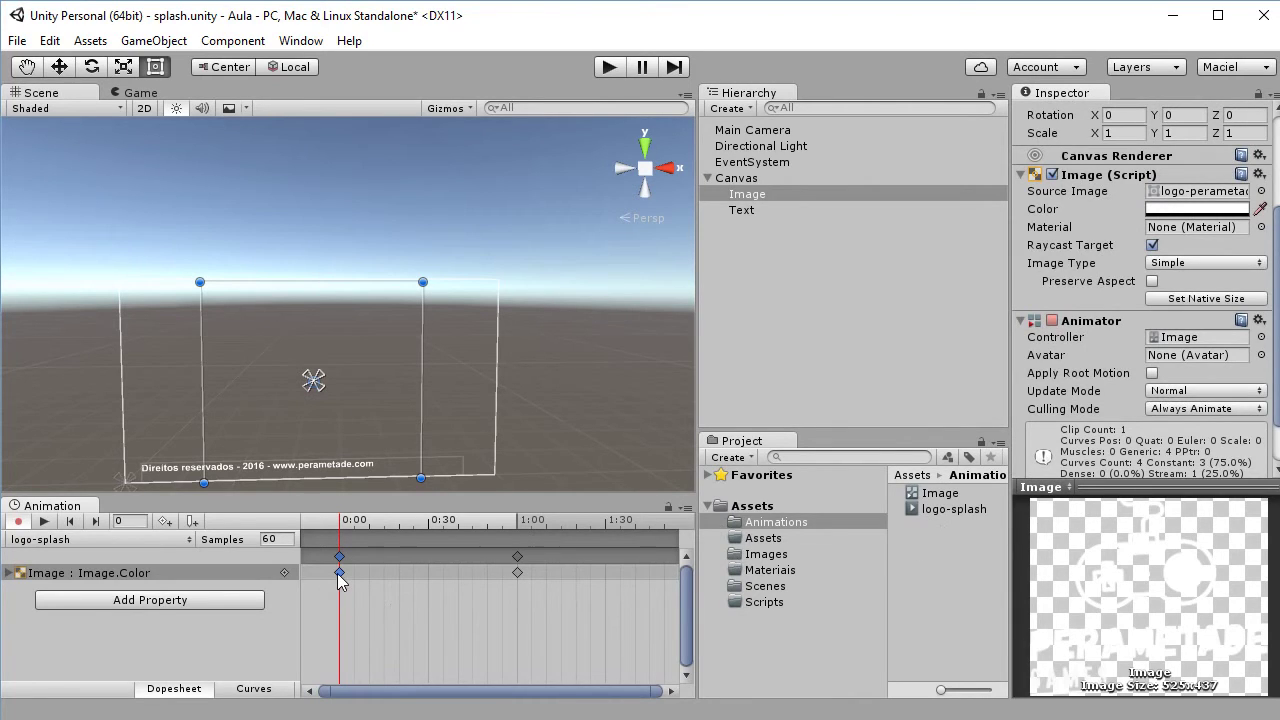
left_click(741, 212)
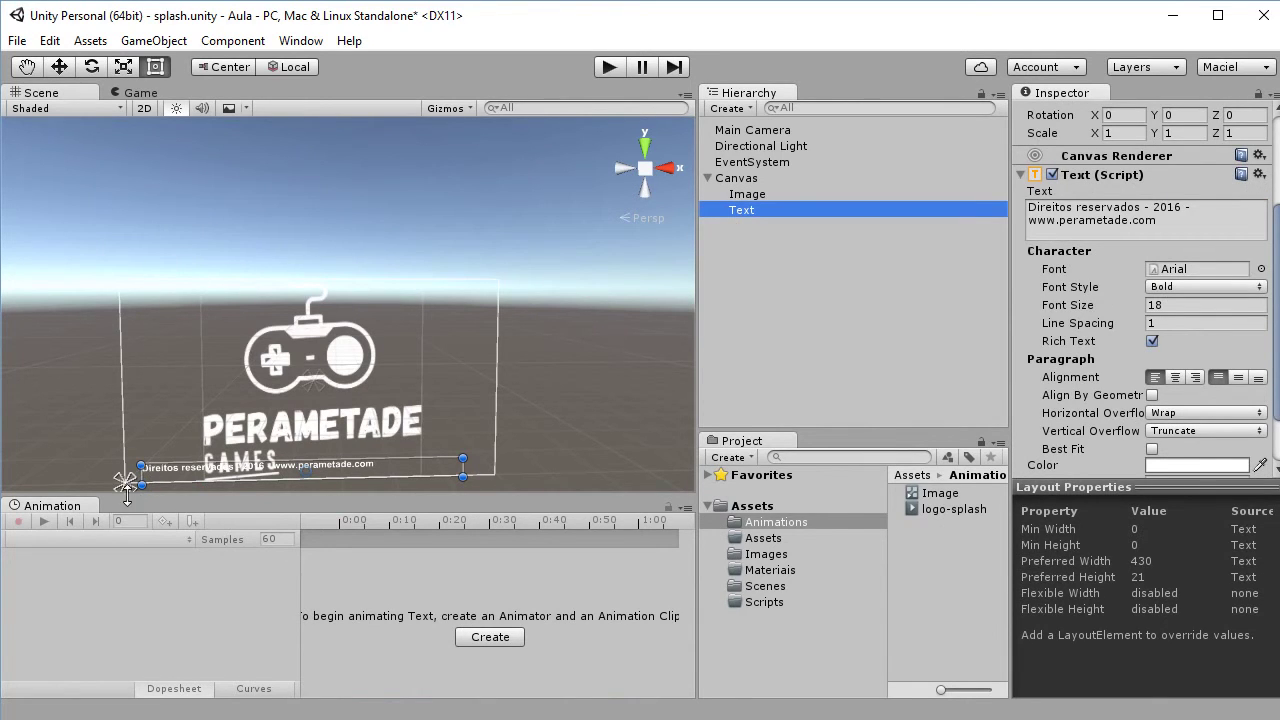
Create and save a new animation clip named 'text-splash' for the copyright Text.
left_click(503, 637)
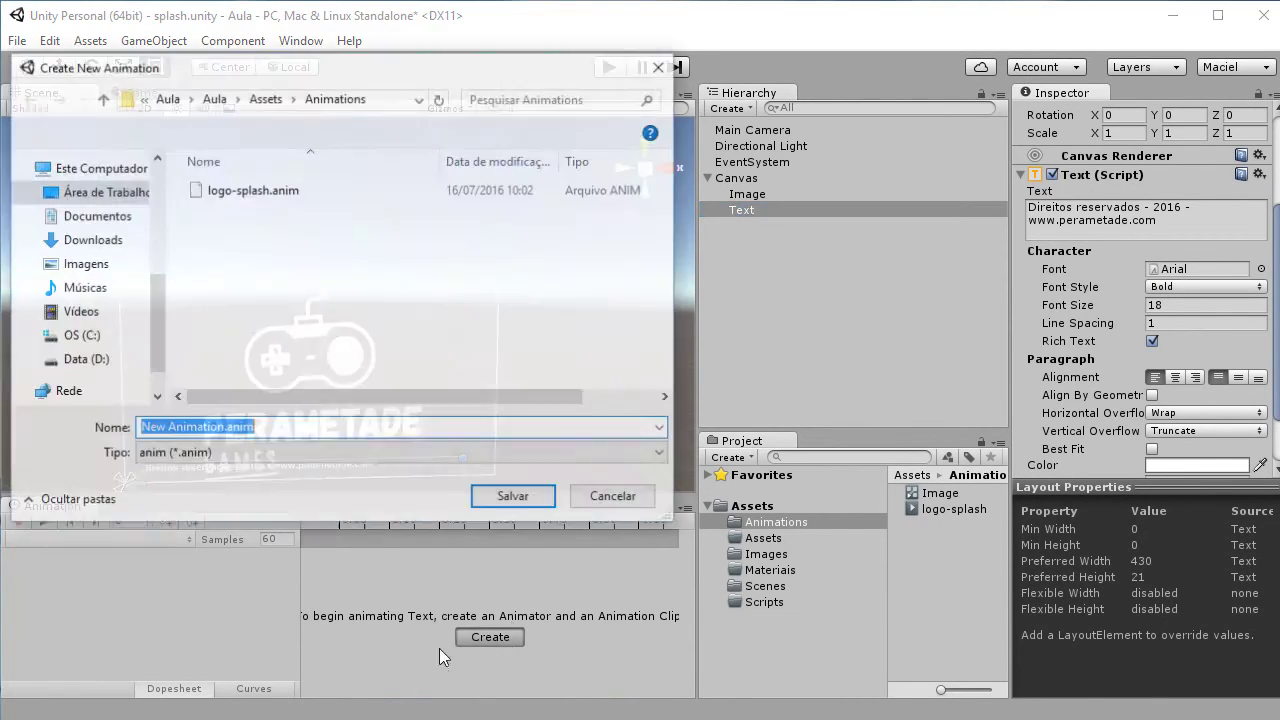
left_click_drag(229, 427, 10, 431)
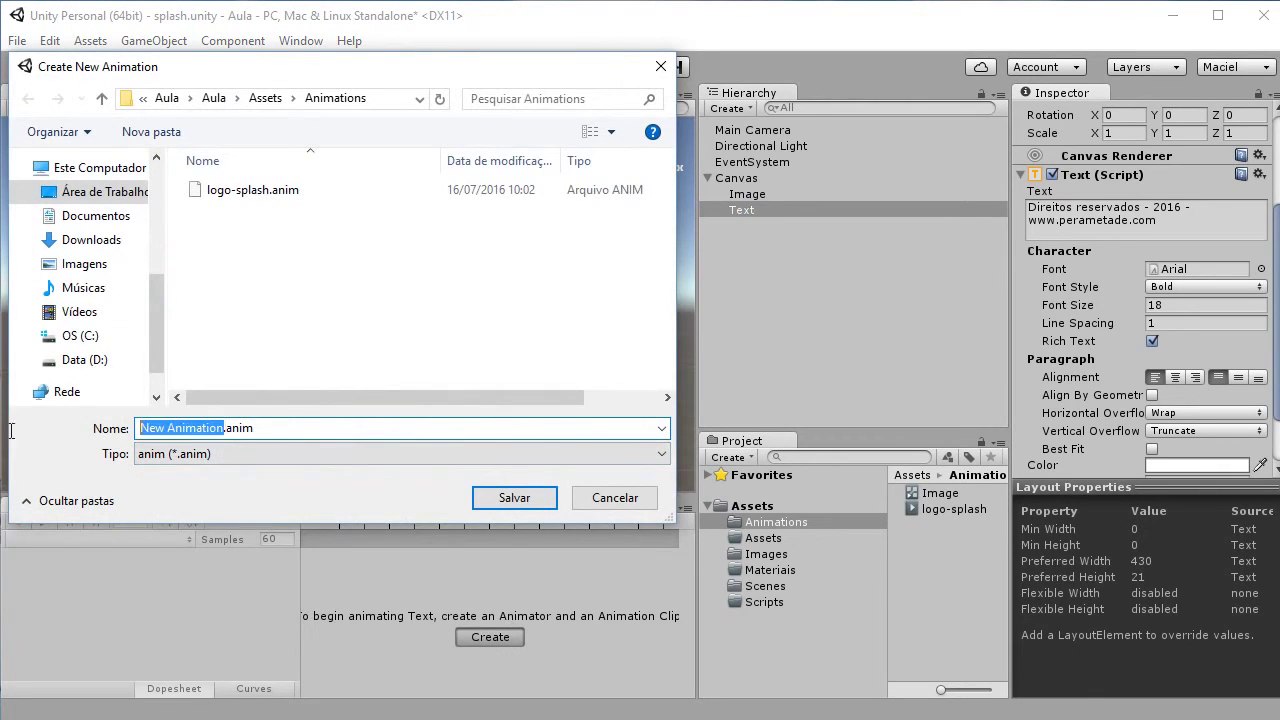
type("text")
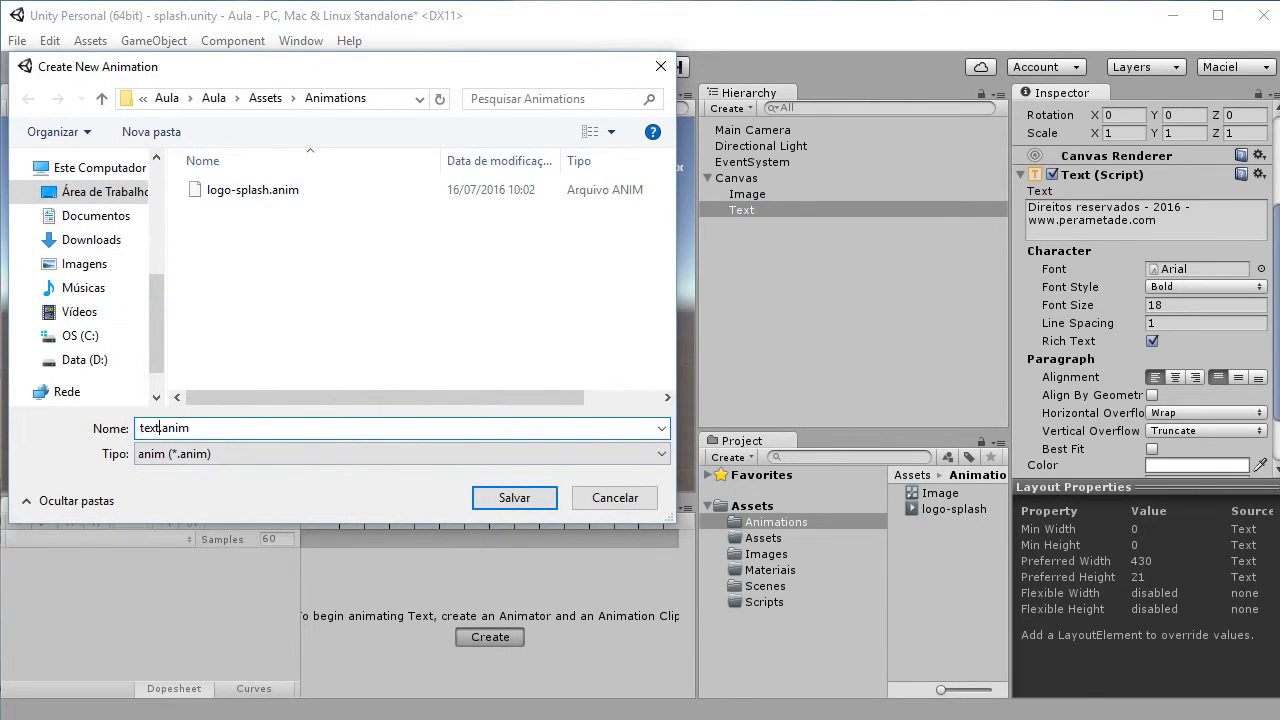
type("-splash")
left_click(520, 495)
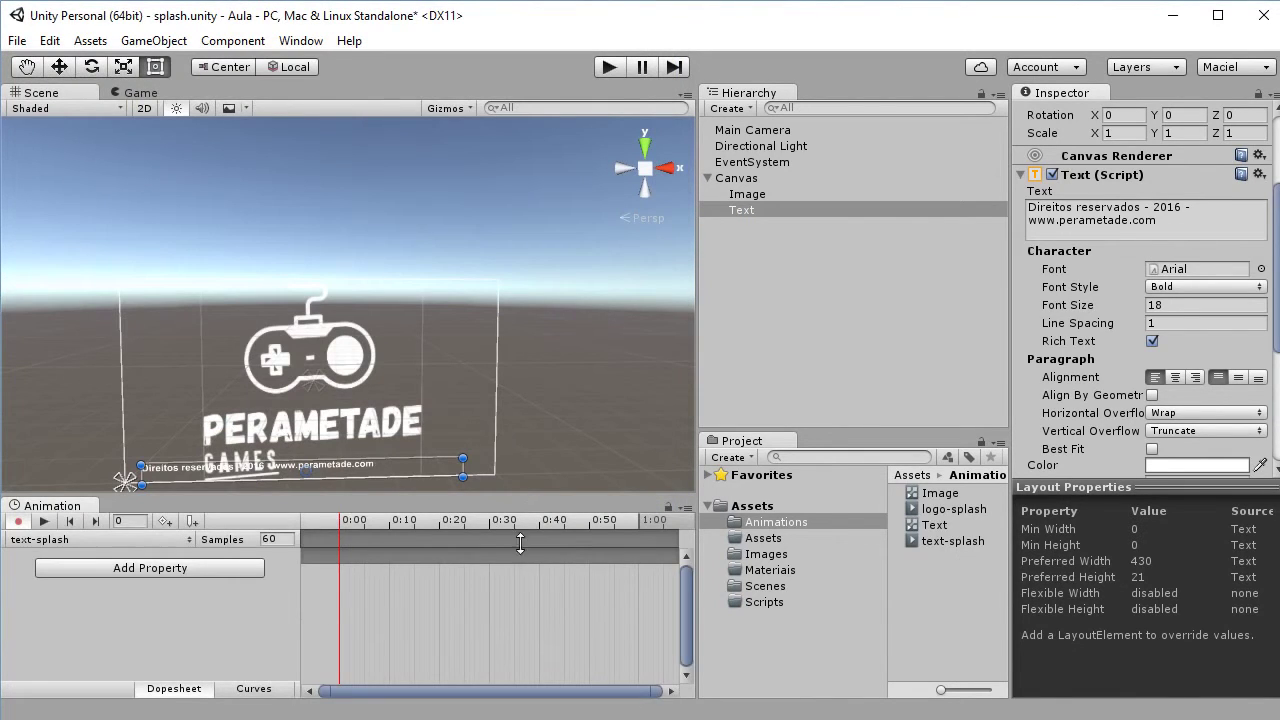
Add the Text Color property to text-splash and set its 0:00 alpha to 0.
left_click(197, 568)
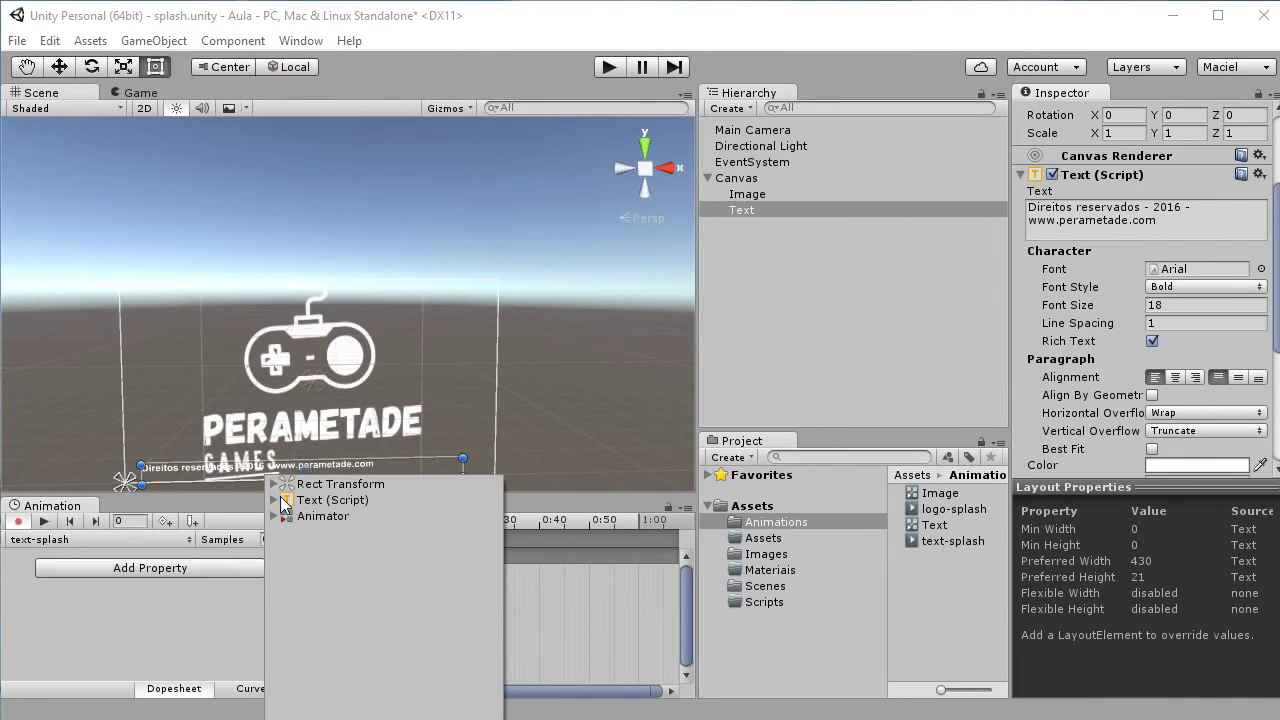
left_click(280, 500)
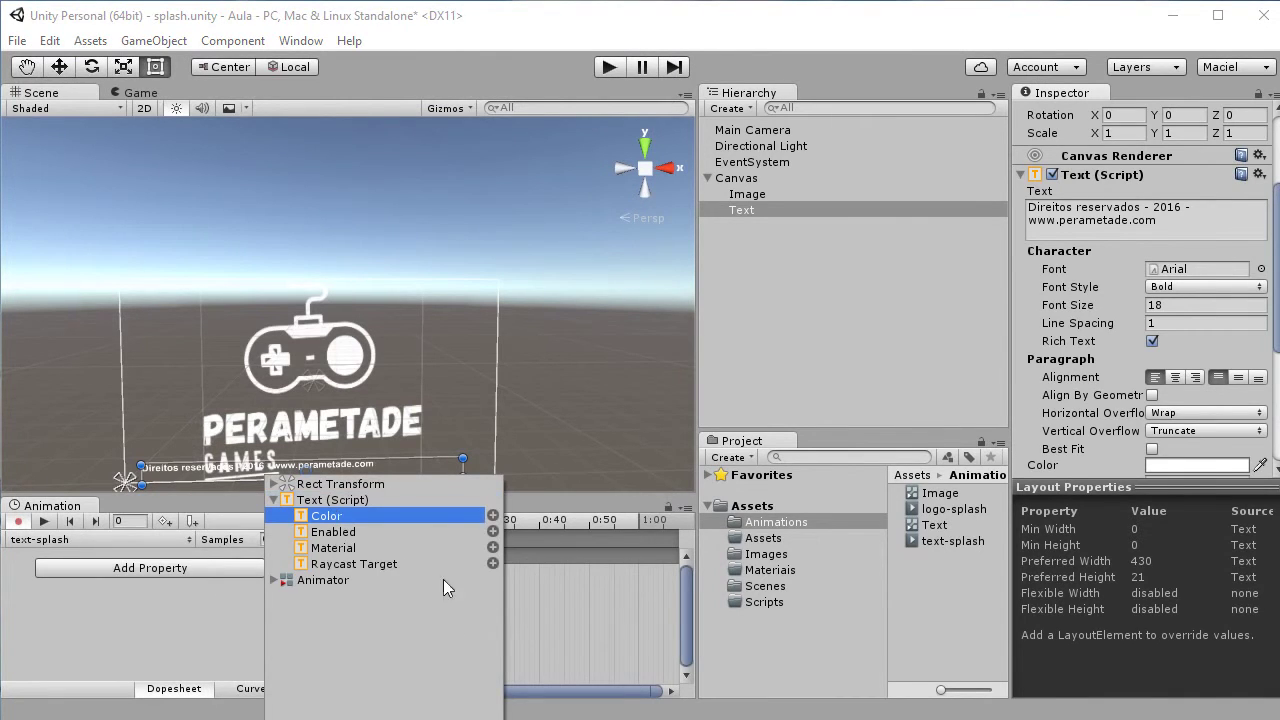
left_click(492, 516)
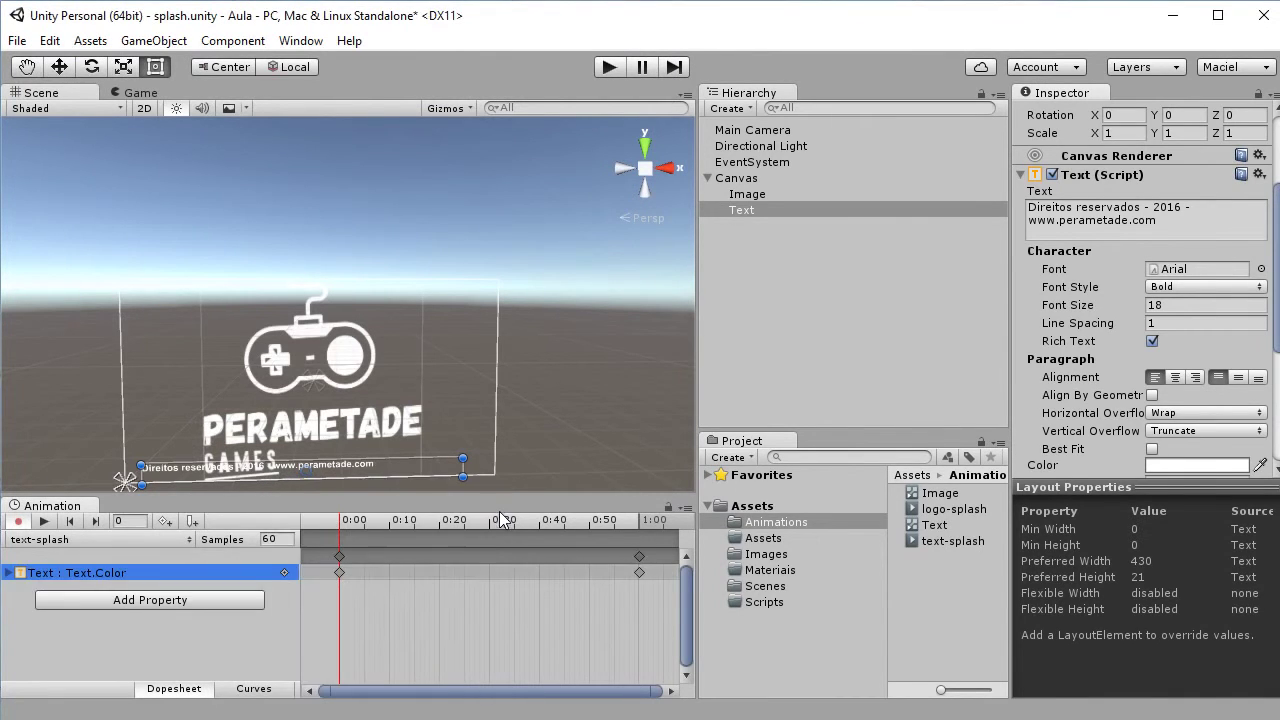
left_click(339, 572)
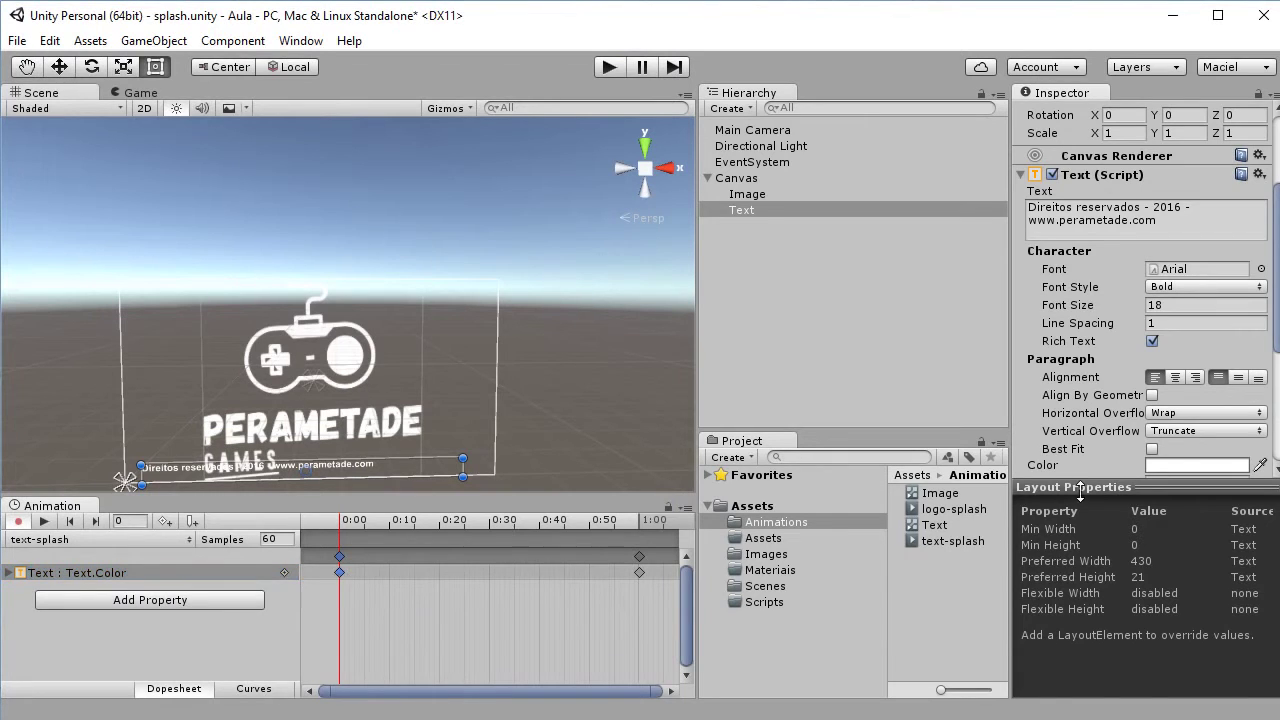
left_click(1150, 466)
left_click_drag(985, 462, 831, 460)
left_click(1030, 117)
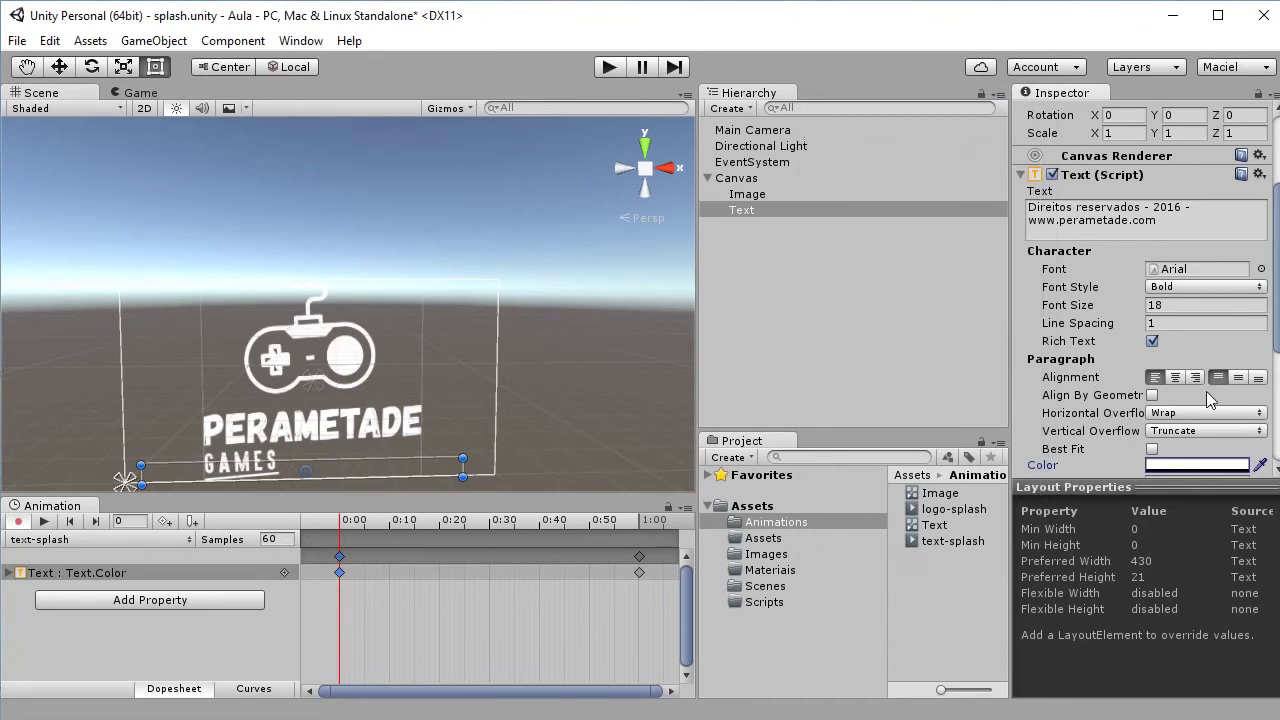
Compare the text's 0:00 and 1:00 keyframes, then select the logo Image.
scroll(1272, 328, "down", 4)
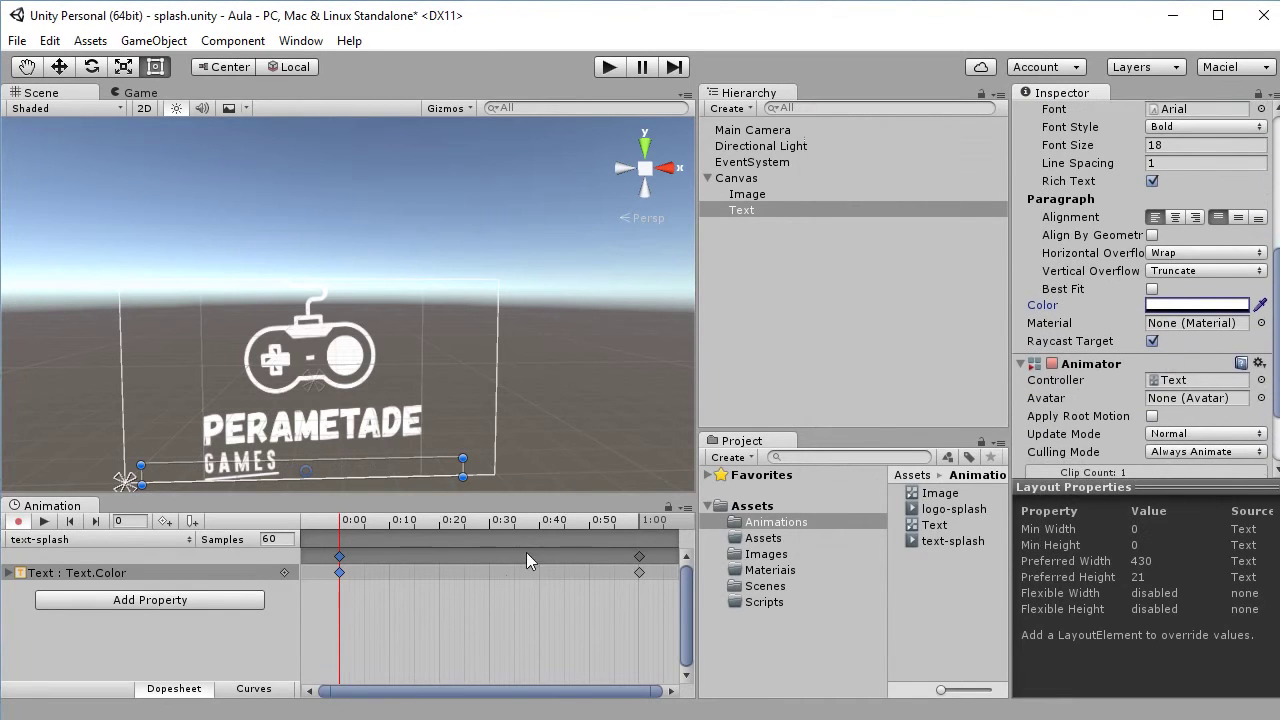
left_click(640, 573)
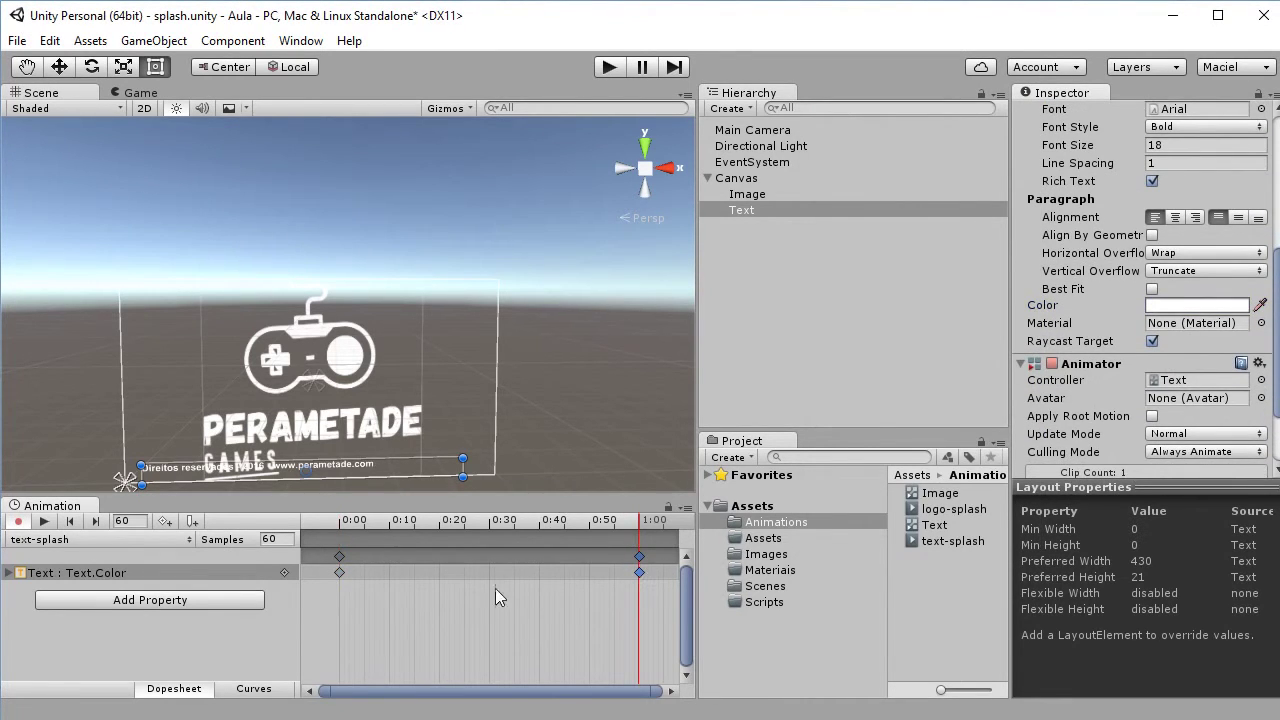
left_click(339, 572)
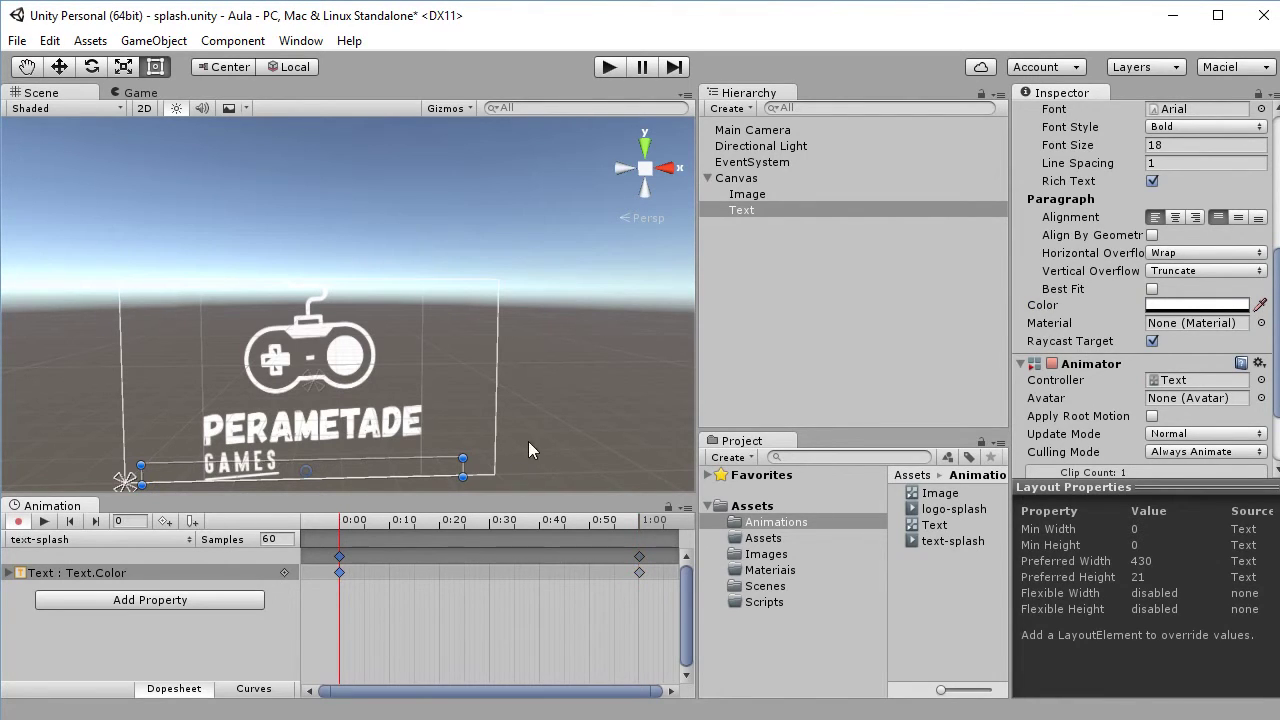
scroll(624, 370, "down", 2)
scroll(565, 618, "down", 3)
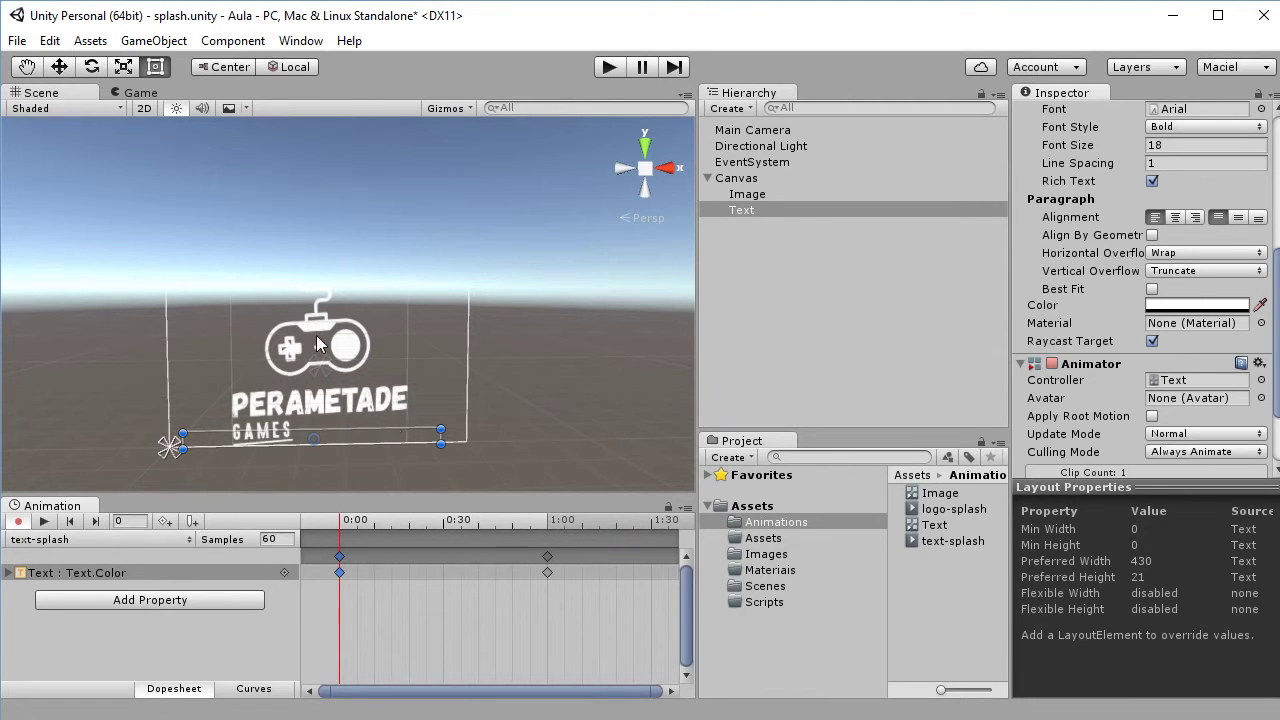
left_click(318, 344)
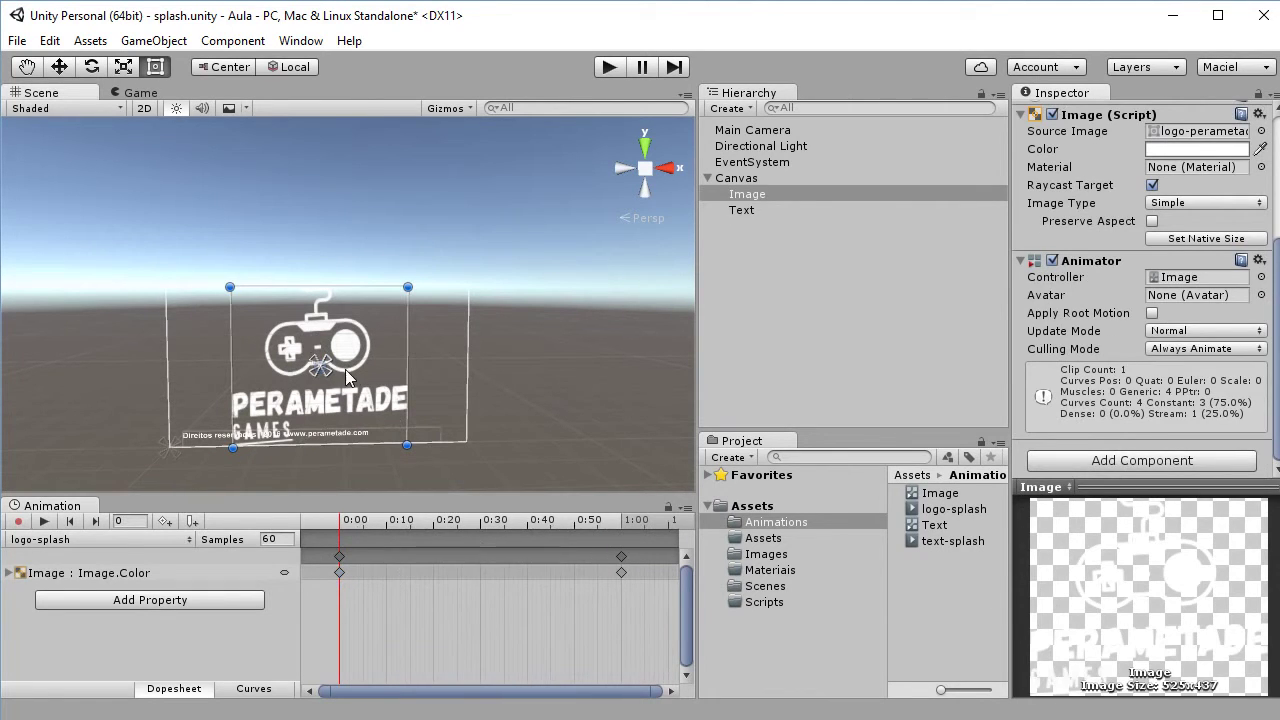
Move the logo Image's fade keyframes to 0:30 and 1:30.
left_click(320, 382)
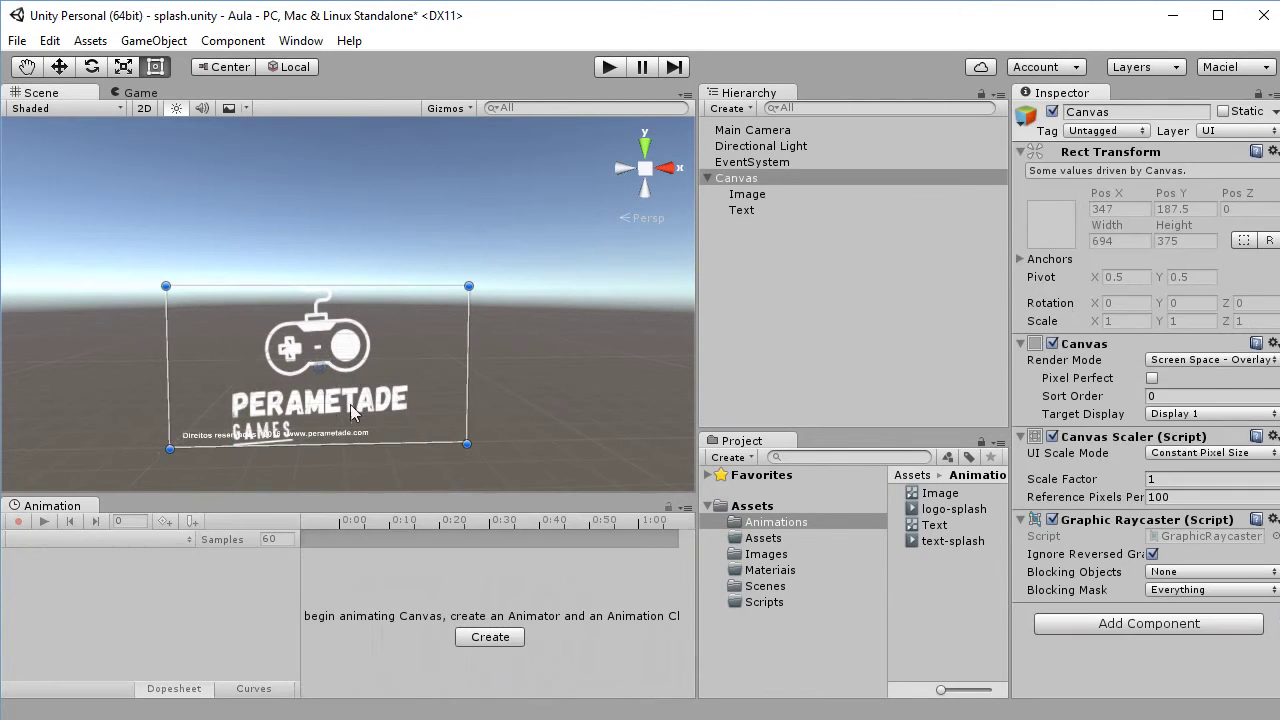
left_click(292, 373)
scroll(602, 603, "down", 5)
left_click_drag(547, 632, 364, 566)
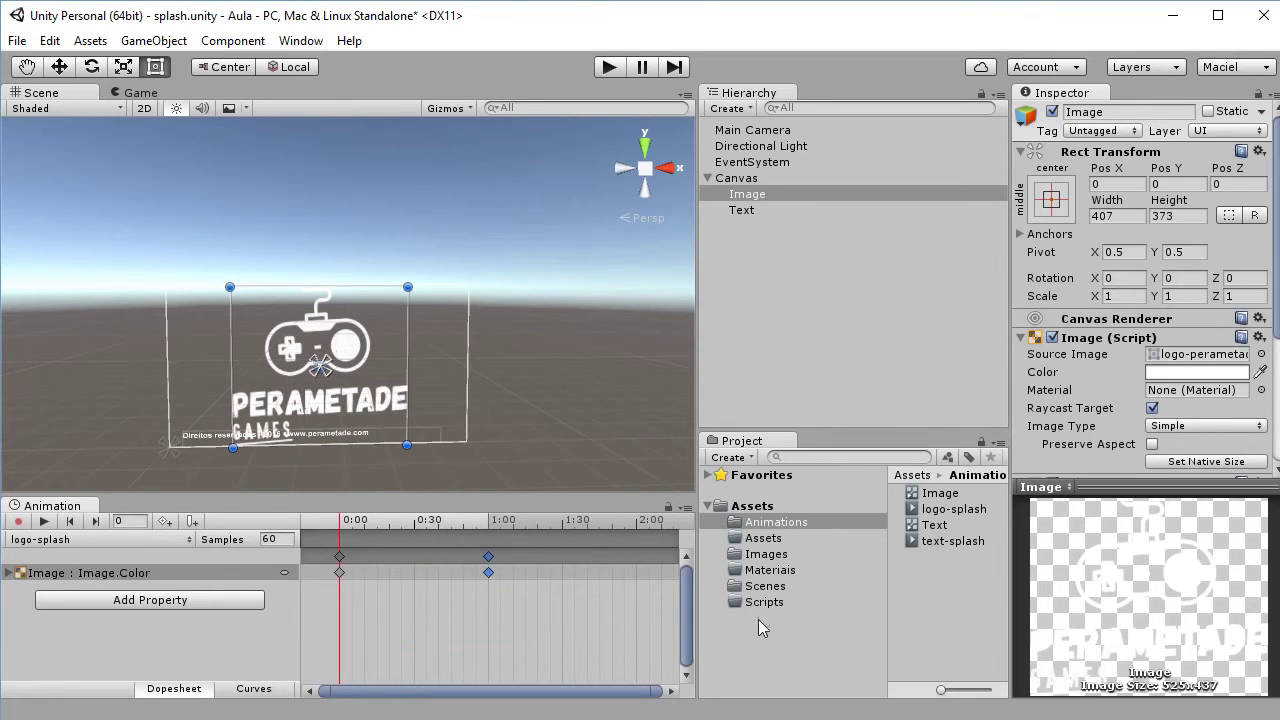
left_click_drag(534, 628, 416, 582)
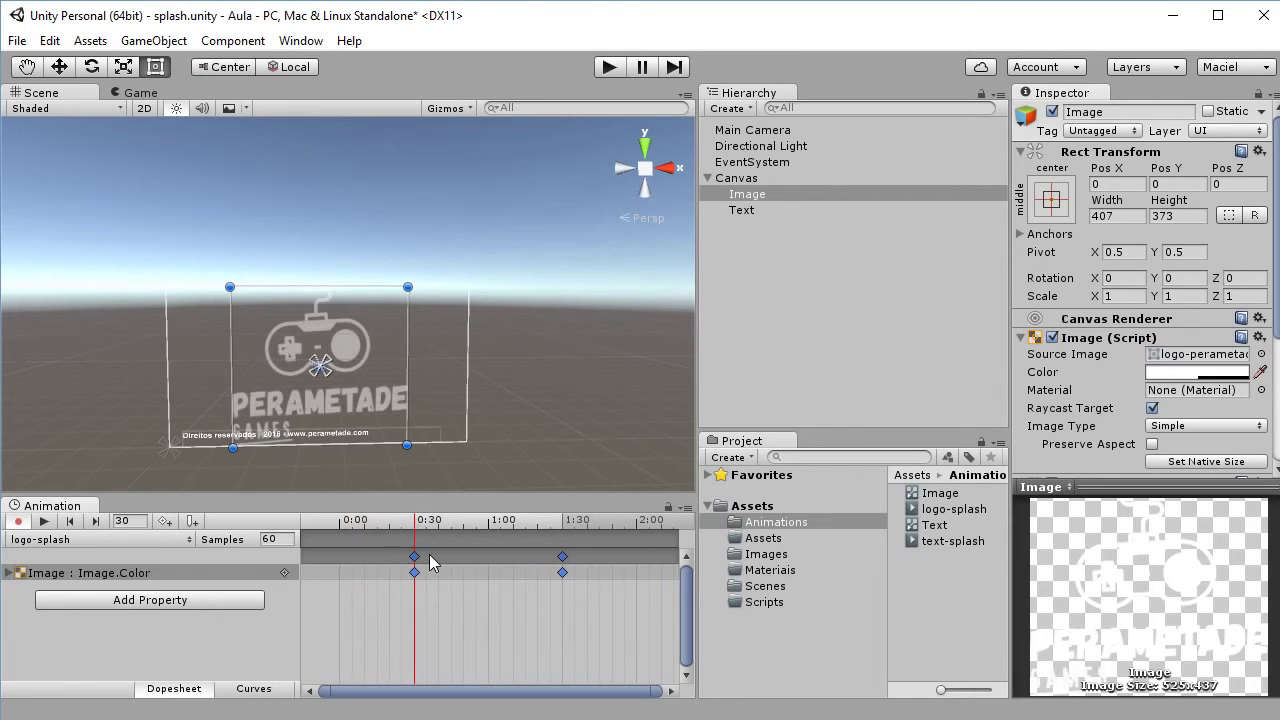
Shift the copyright text's fade keyframes to start at 1:00 and play the scene.
left_click(203, 443)
left_click_drag(648, 627, 390, 572)
left_click_drag(313, 576, 641, 578)
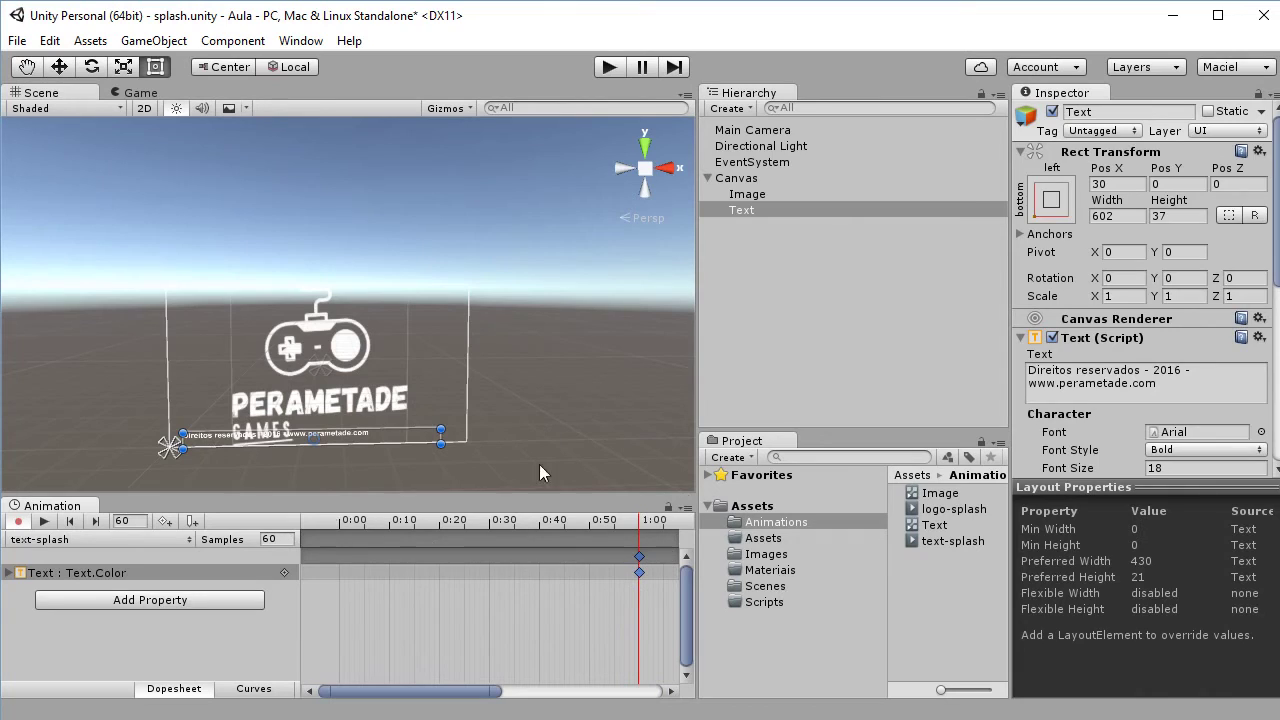
left_click(853, 266)
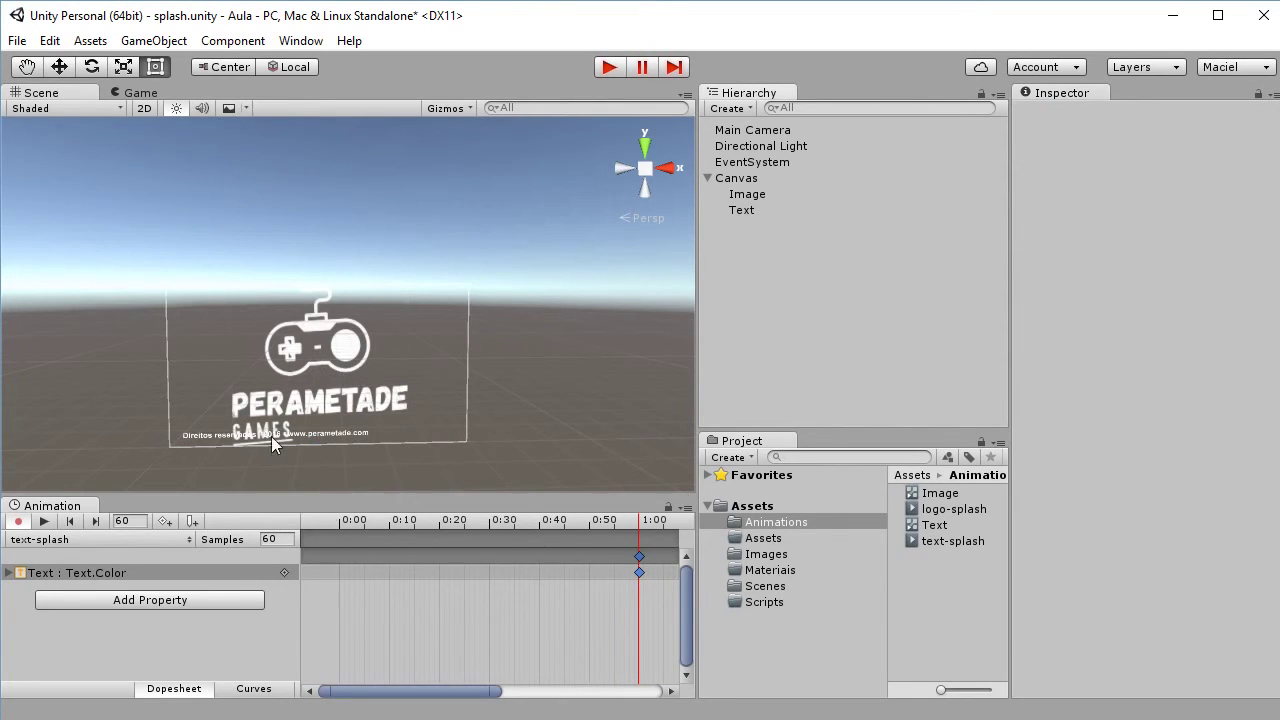
Turn off Loop Time on the text-splash animation clip.
left_click(955, 510)
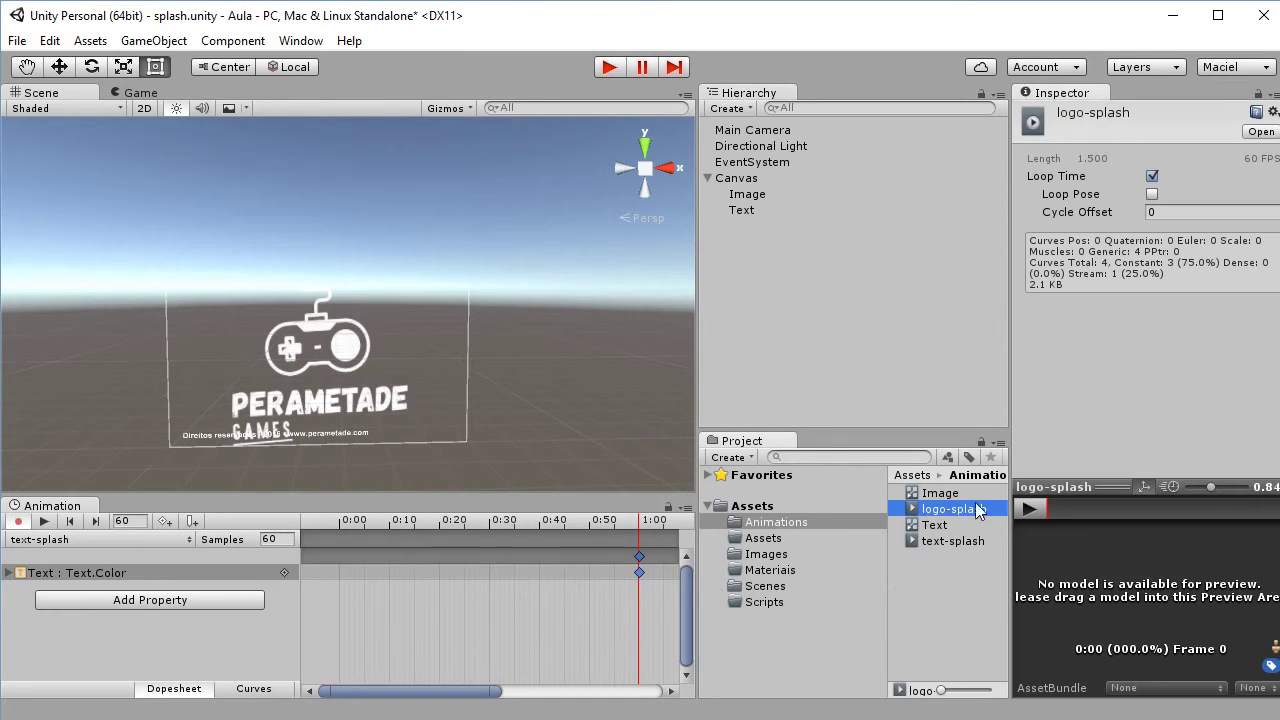
left_click(940, 541)
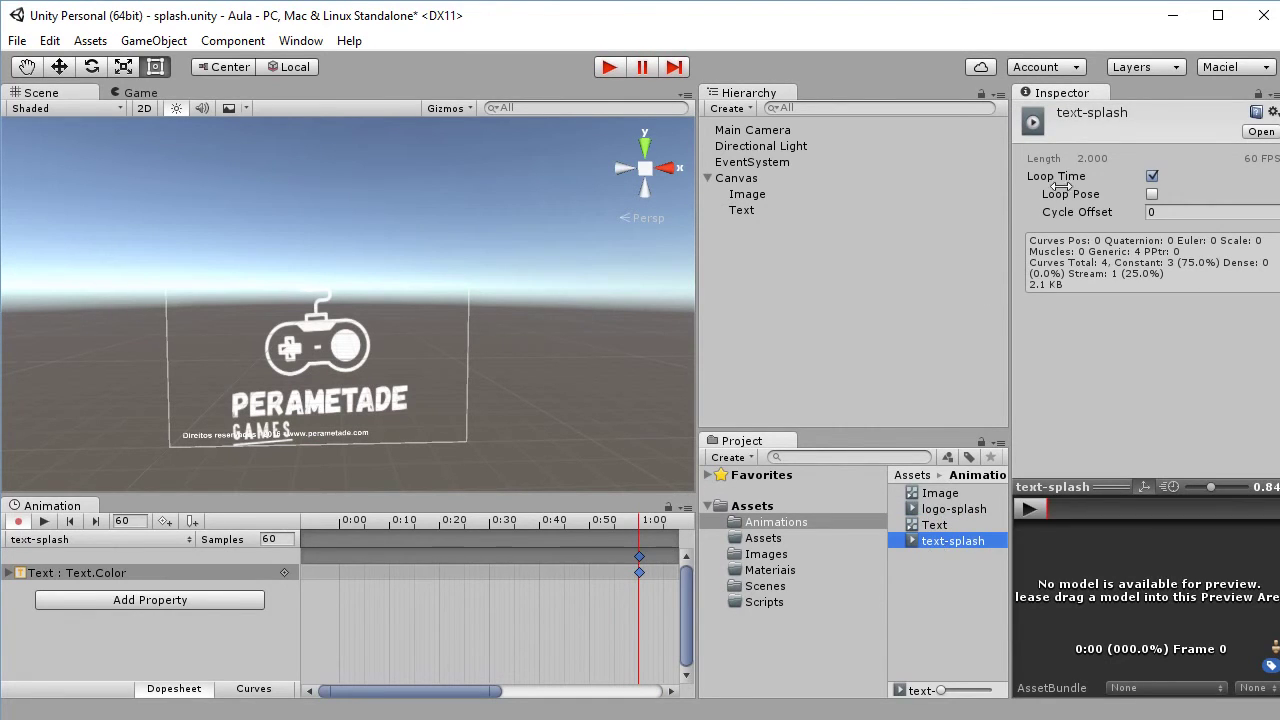
left_click(945, 512)
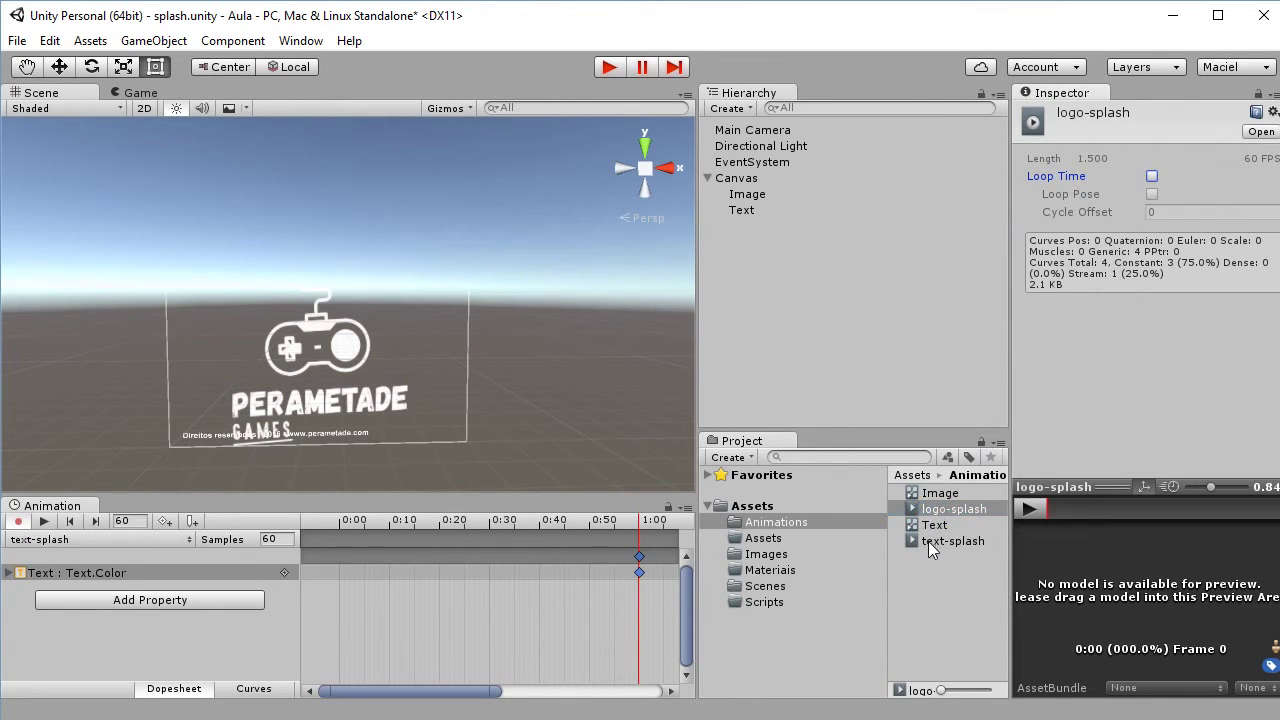
left_click(932, 544)
left_click(1152, 176)
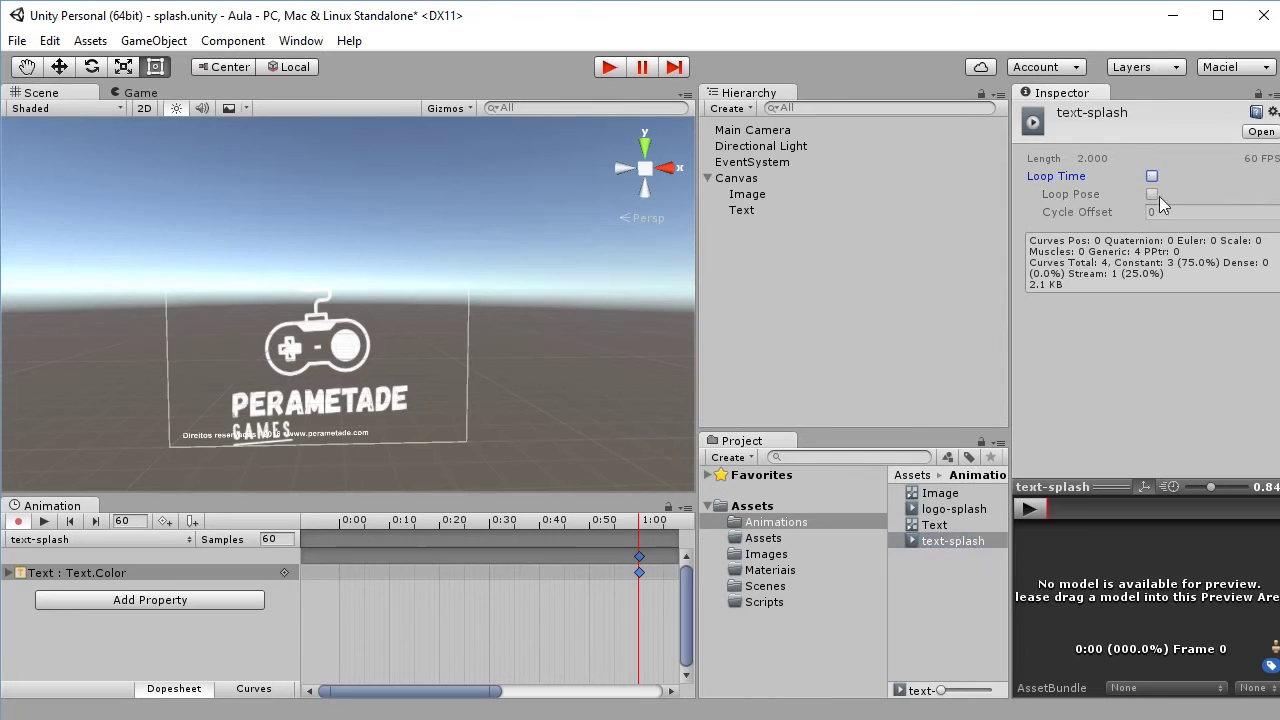
Clear the selection and start playing the splash scene.
left_click(924, 600)
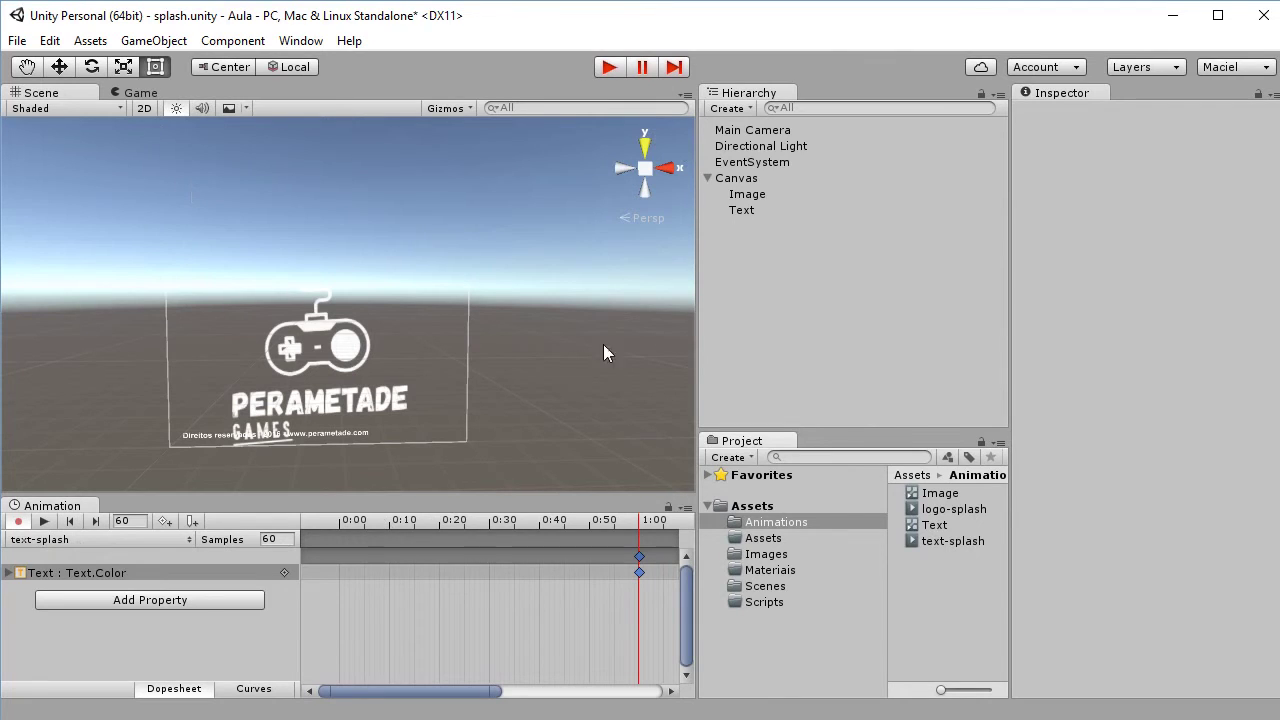
left_click(313, 347)
left_click(570, 390)
left_click(608, 70)
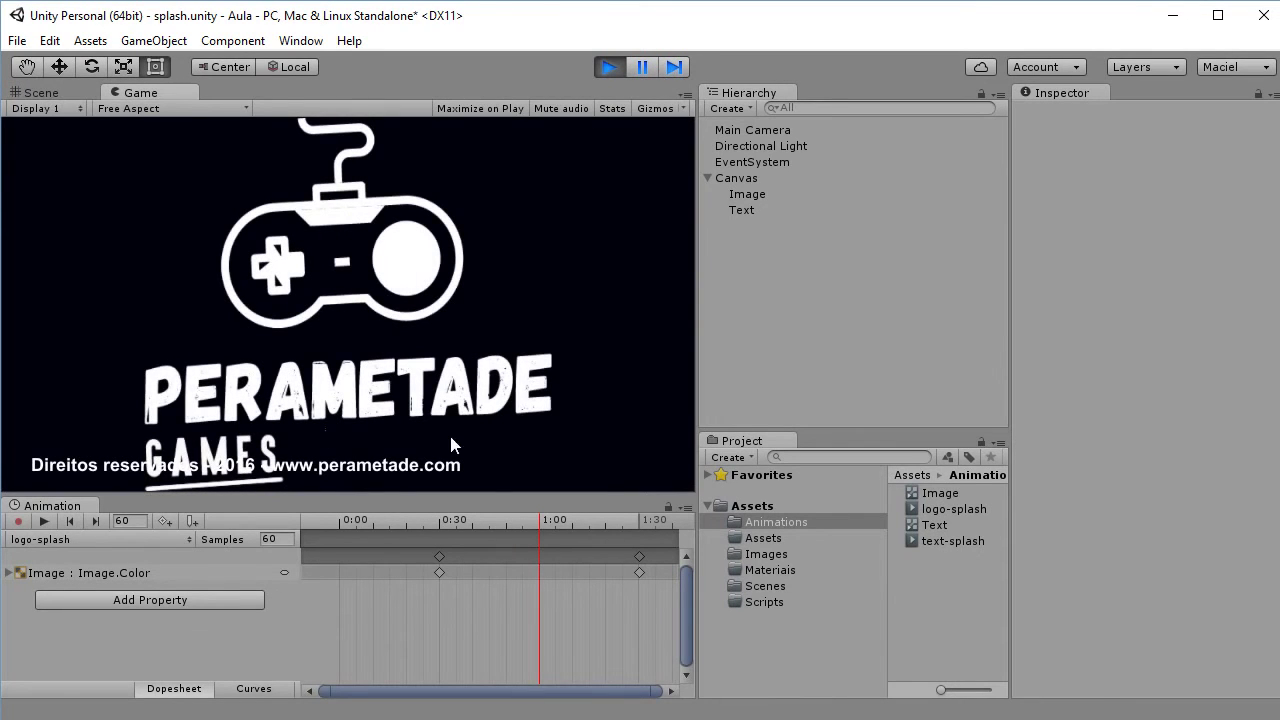
Detach the Game view into a large floating window, positioned lower and left.
left_click_drag(140, 92, 447, 268)
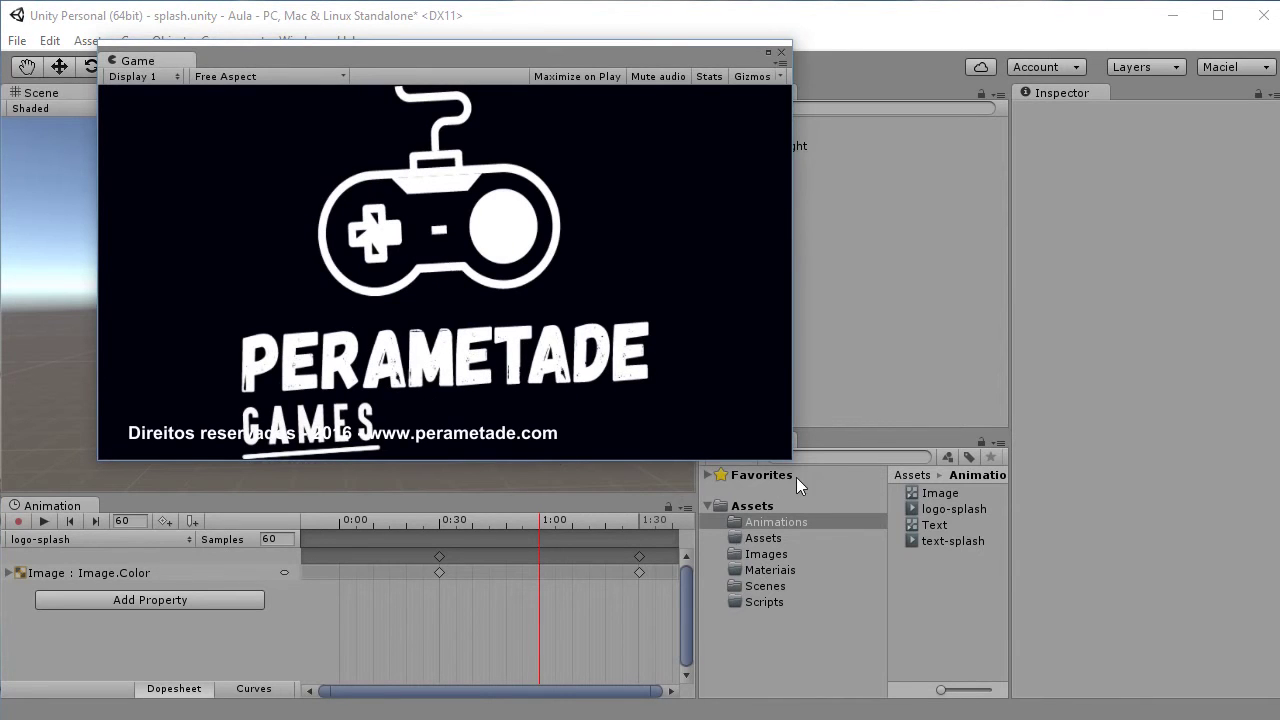
left_click_drag(793, 461, 921, 634)
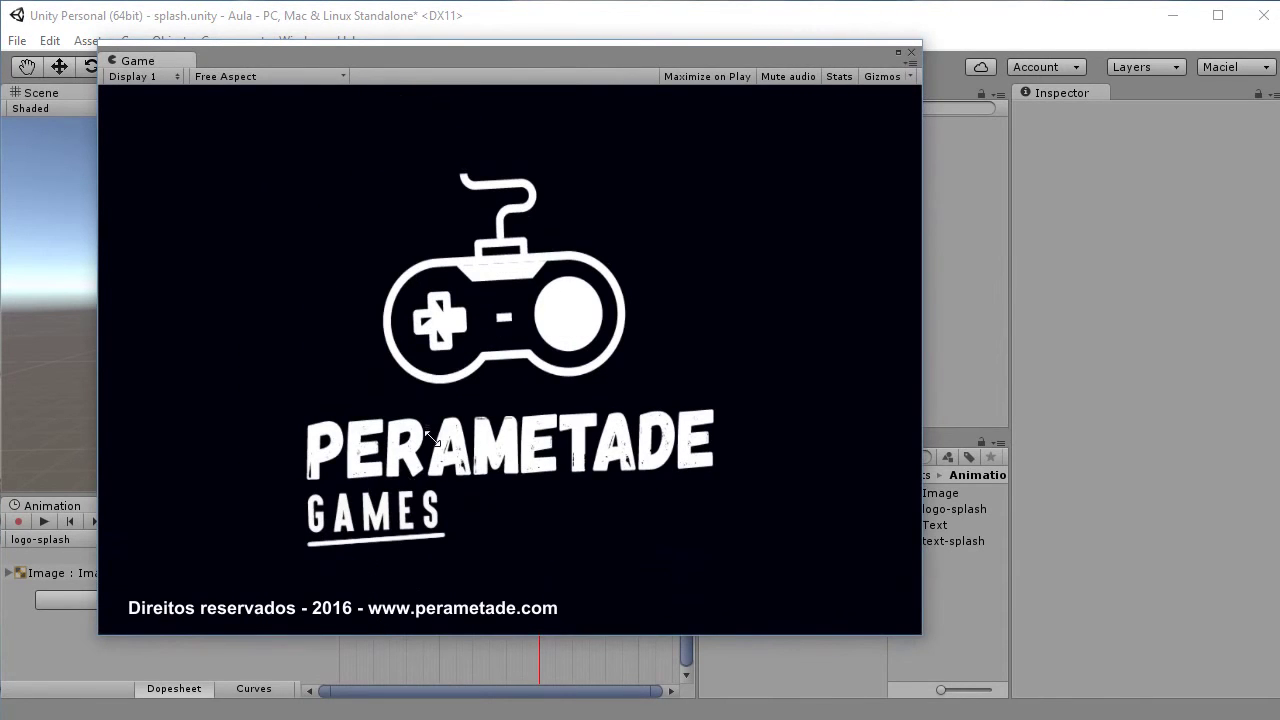
left_click_drag(503, 57, 467, 111)
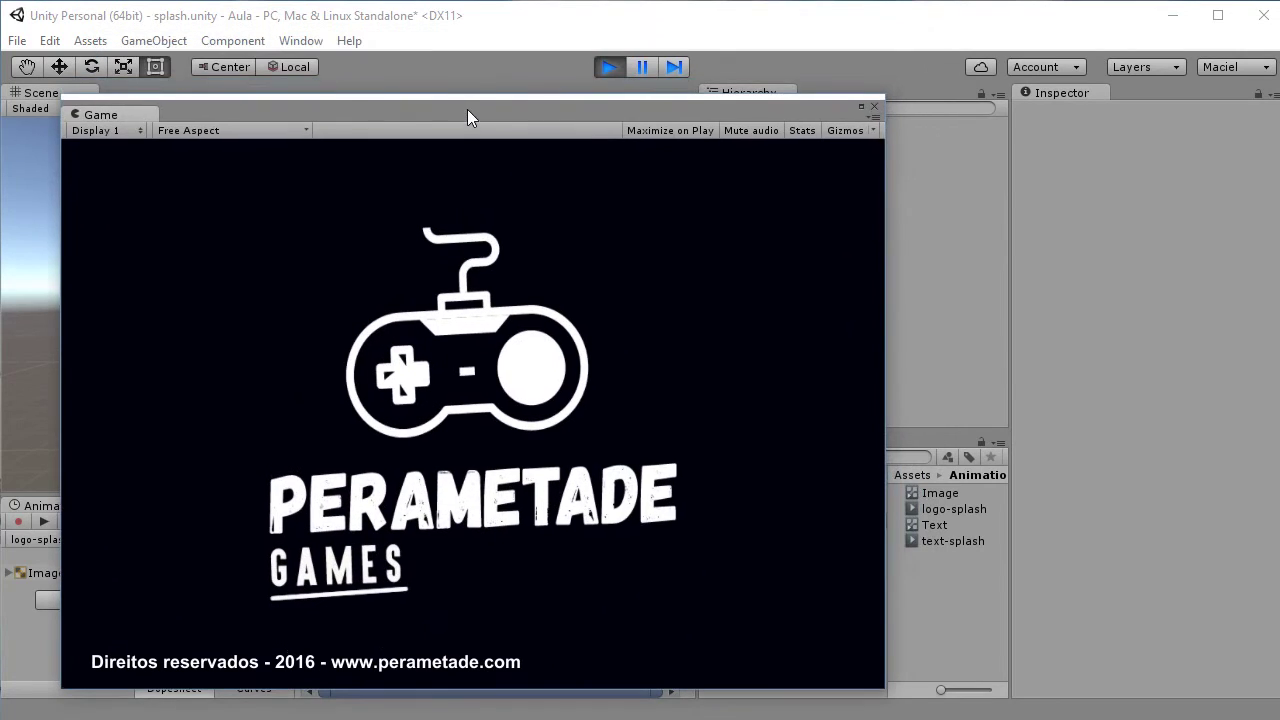
Replay the splash scene, then stop play mode with Ctrl+P.
left_click(599, 67)
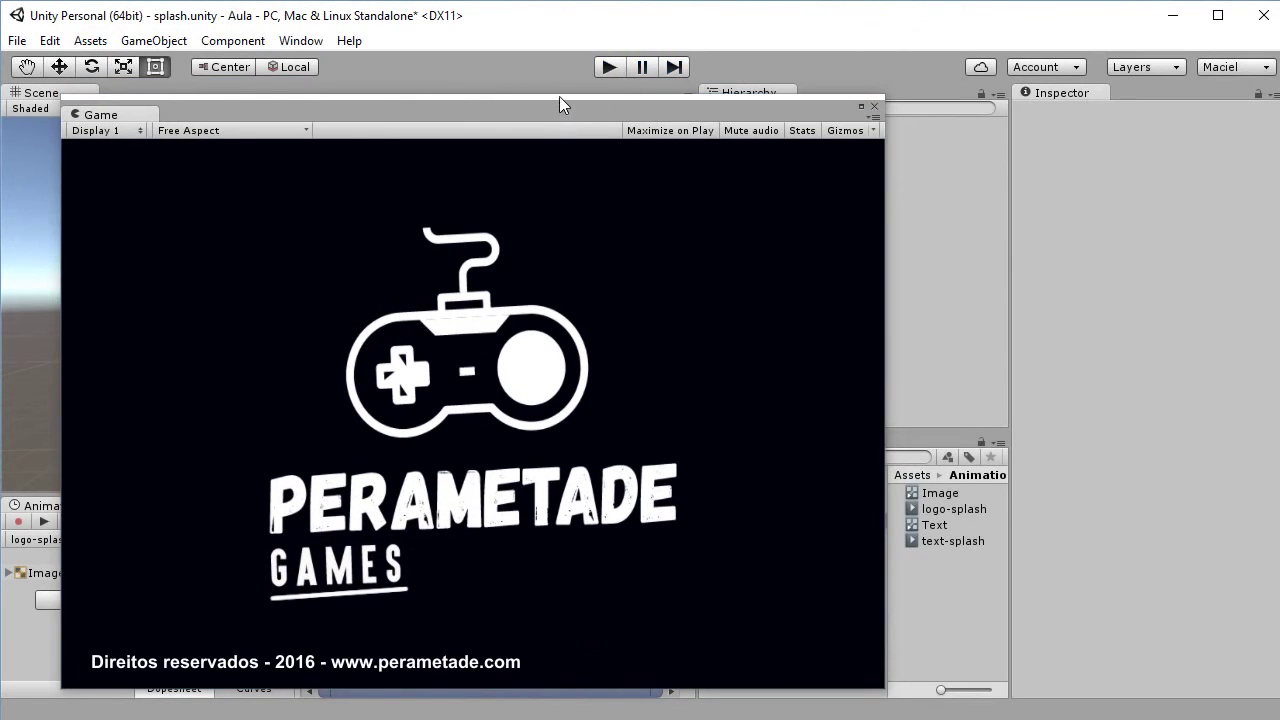
left_click(610, 67)
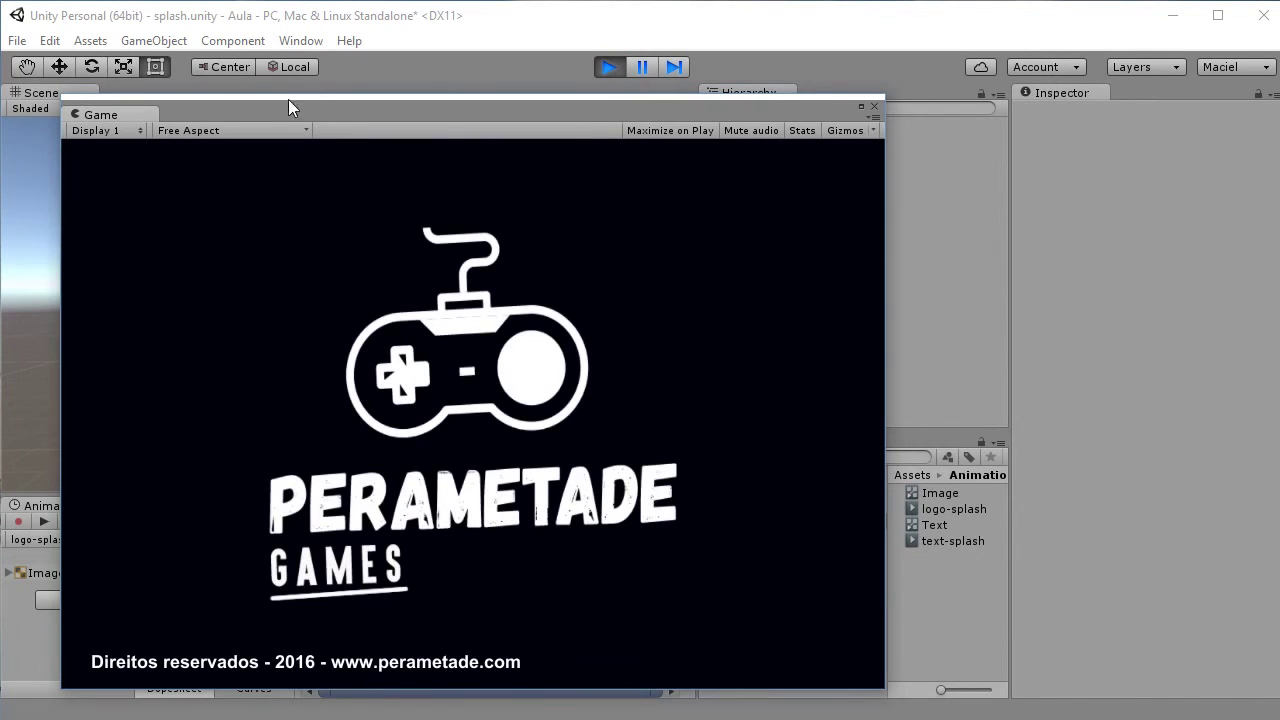
key("ctrl+p")
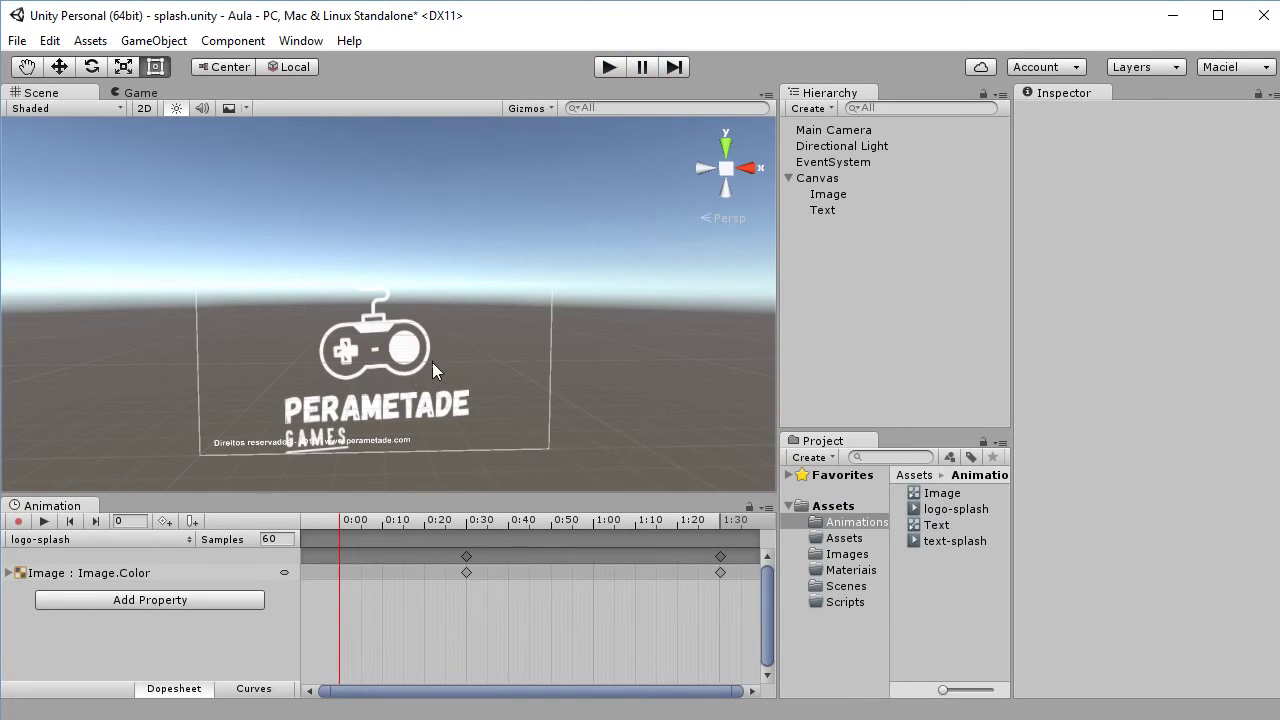
Resize the logo Image to 280×257, centre it at -15, 14, and tick Preserve Aspect.
left_click(397, 356)
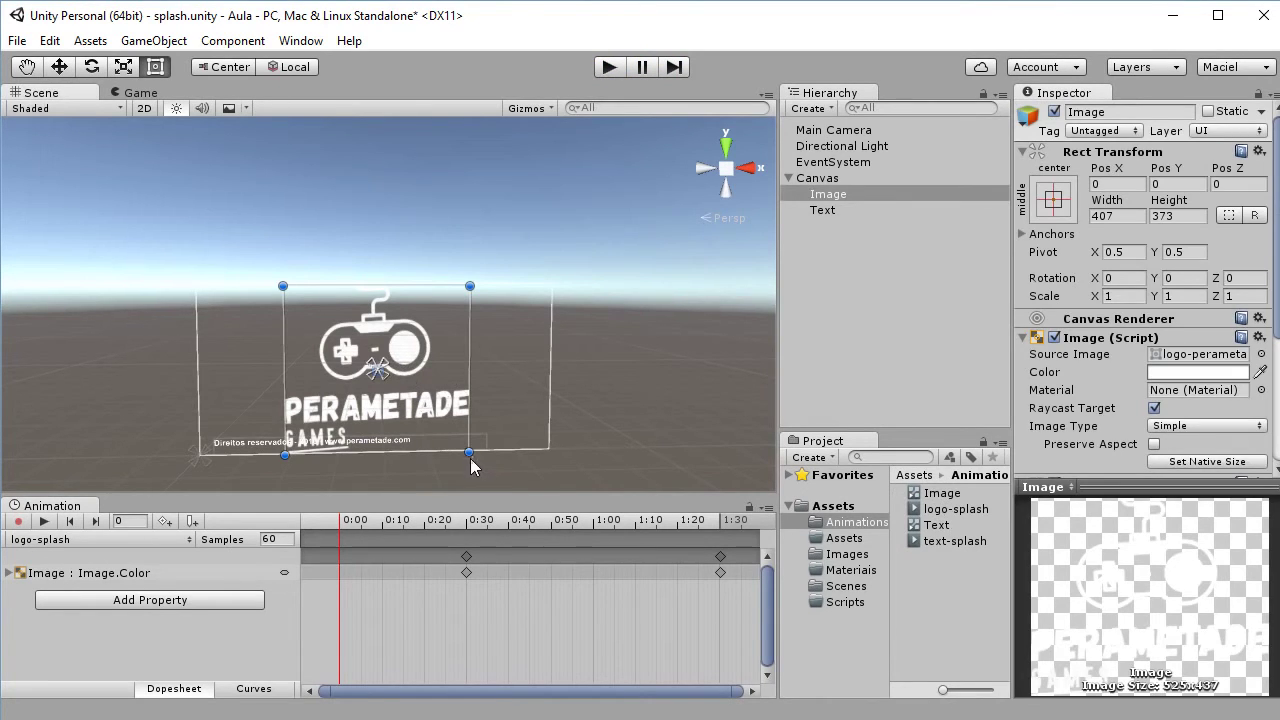
left_click_drag(469, 454, 434, 421)
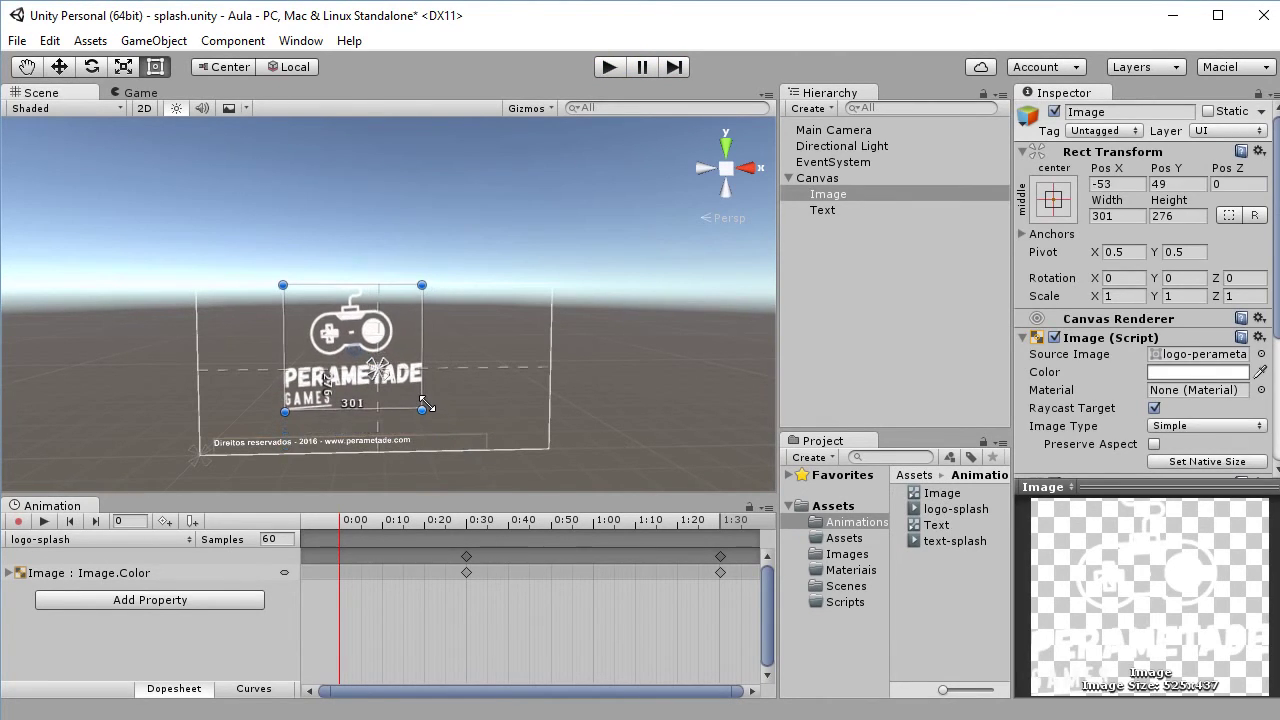
left_click_drag(540, 371, 460, 376)
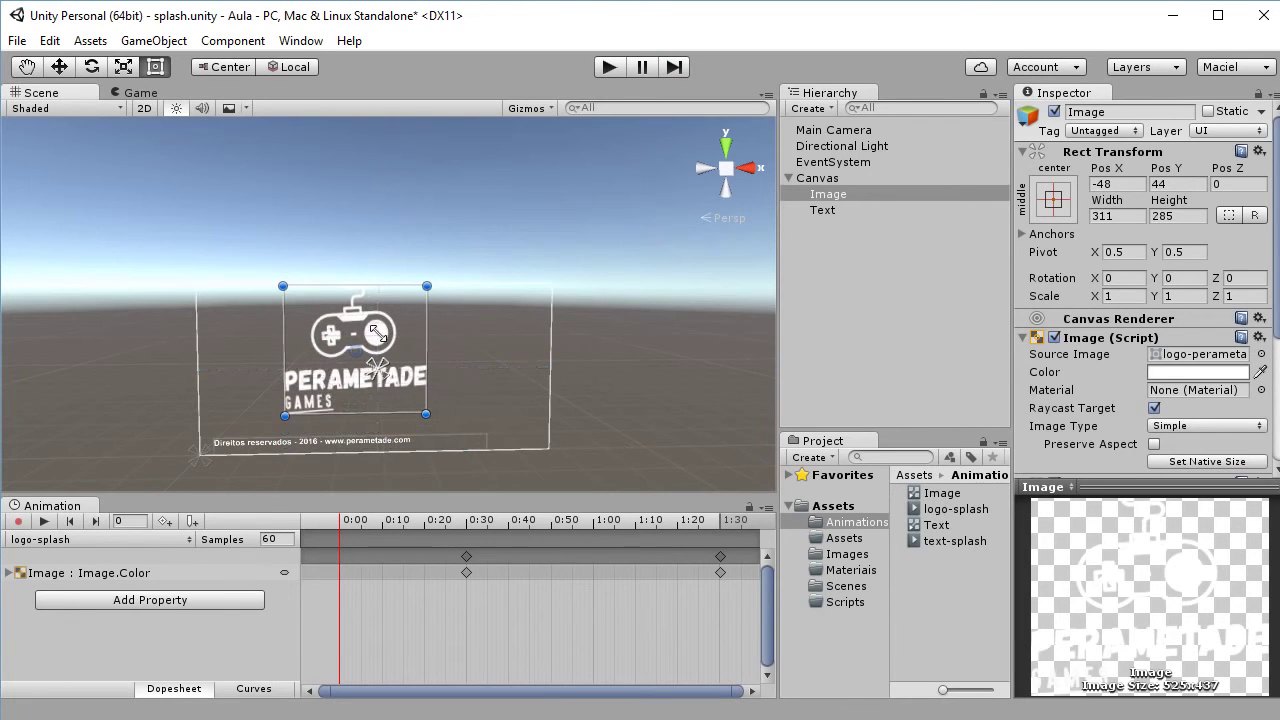
left_click_drag(342, 320, 375, 333)
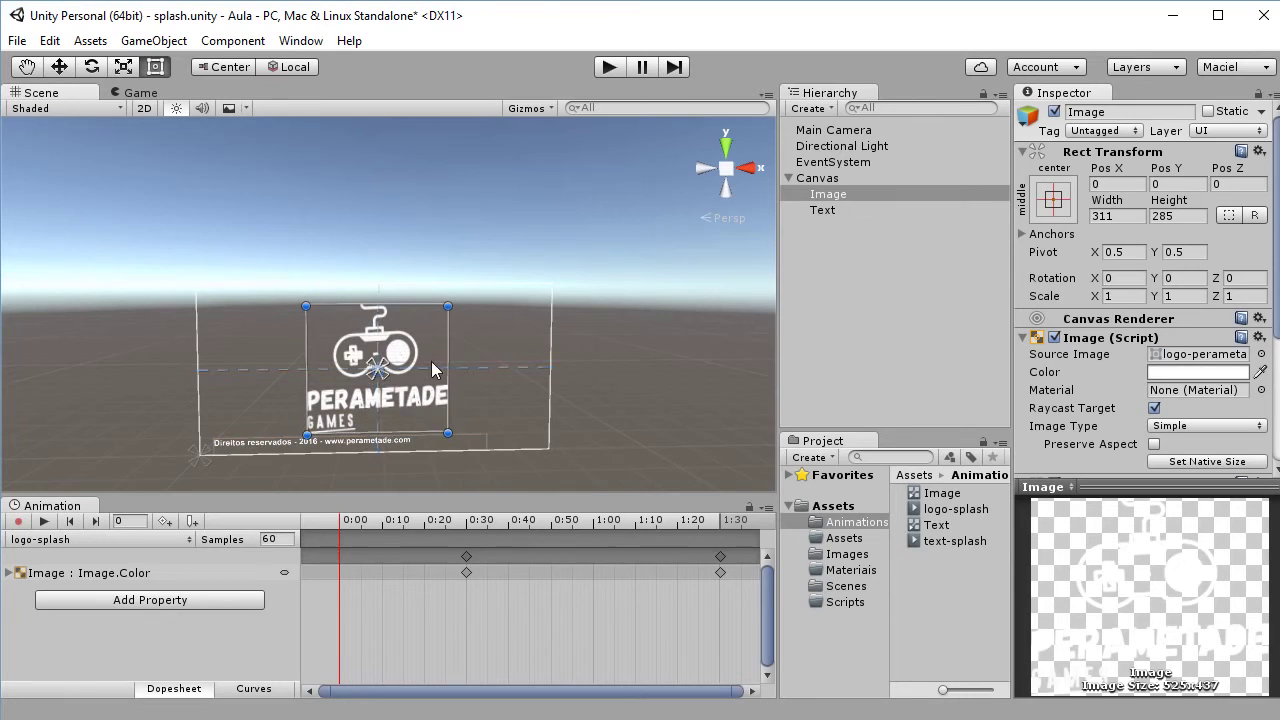
left_click_drag(448, 431, 439, 414)
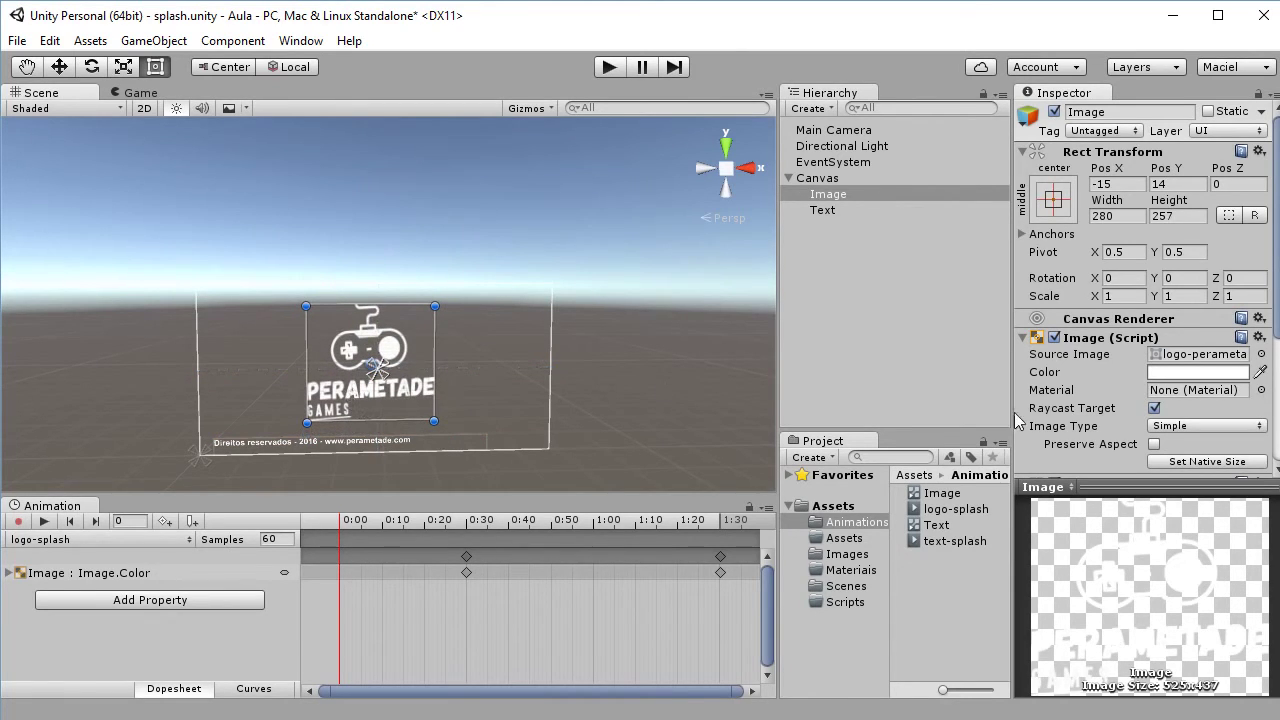
scroll(1245, 380, "down", 5)
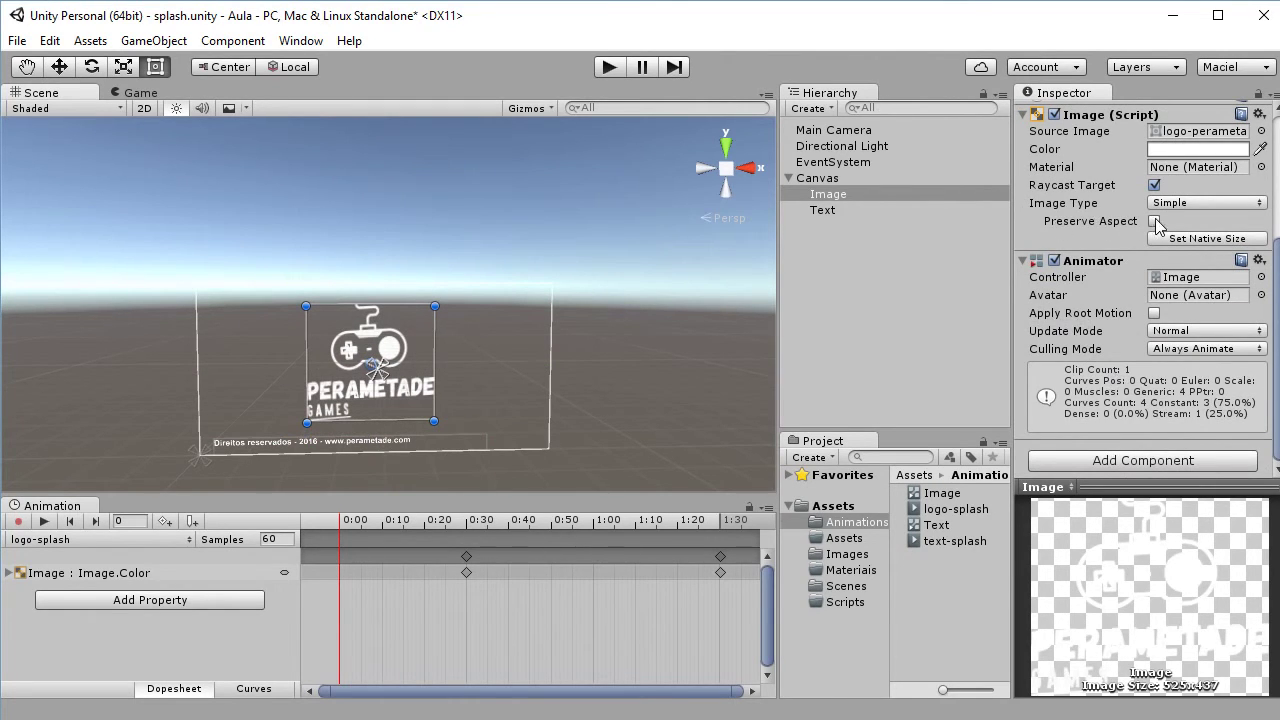
left_click(1155, 221)
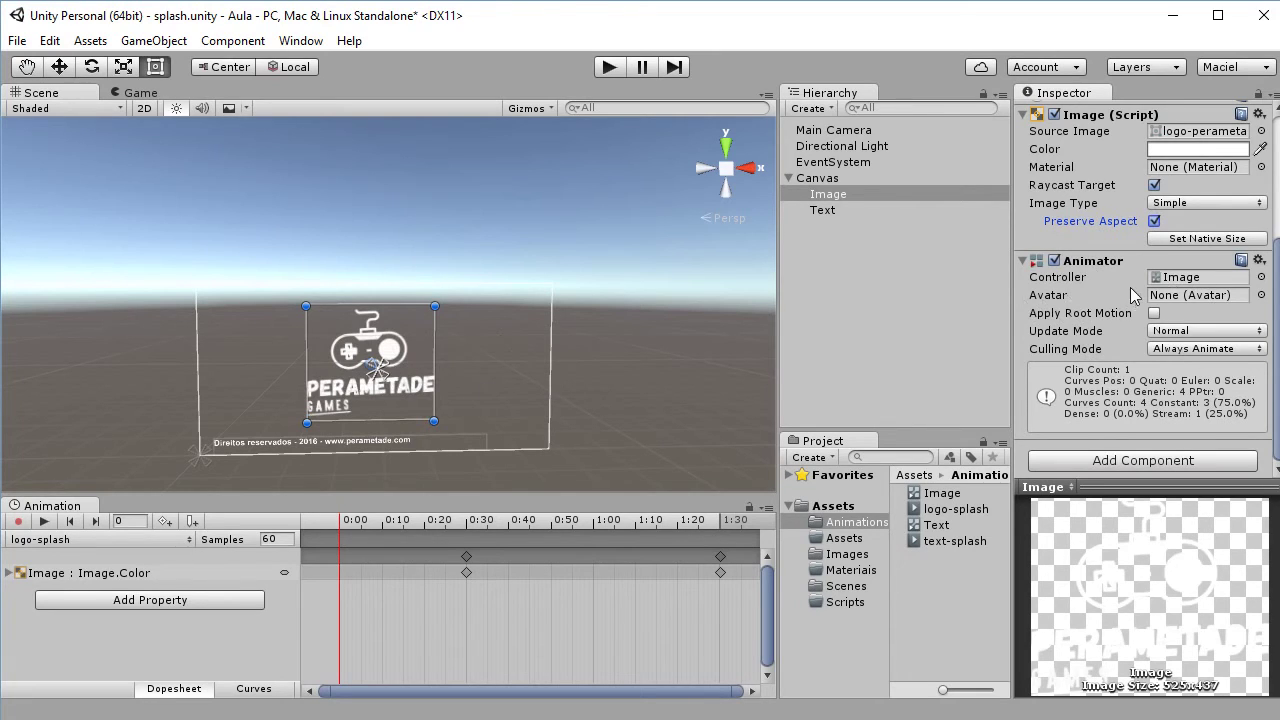
left_click(697, 317)
scroll(615, 397, "up", 2)
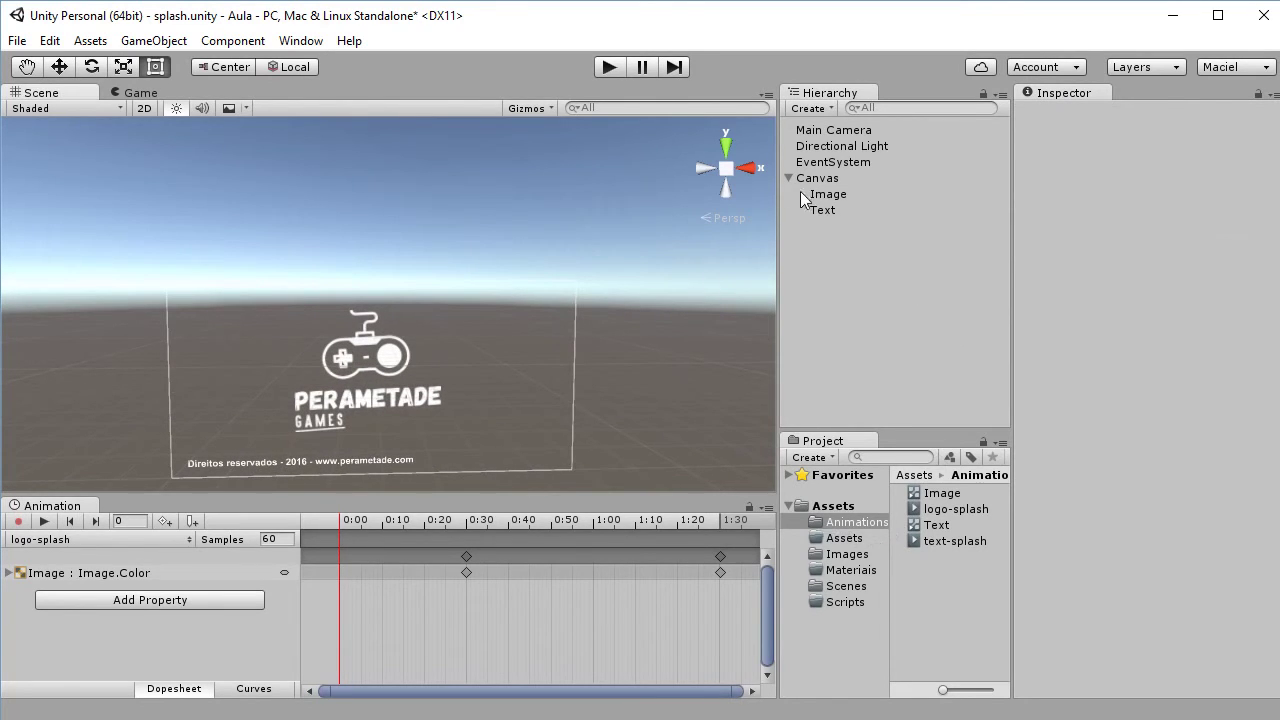
Click through the Canvas, Image and Text objects in the Hierarchy.
left_click(830, 178)
left_click(829, 196)
left_click(829, 211)
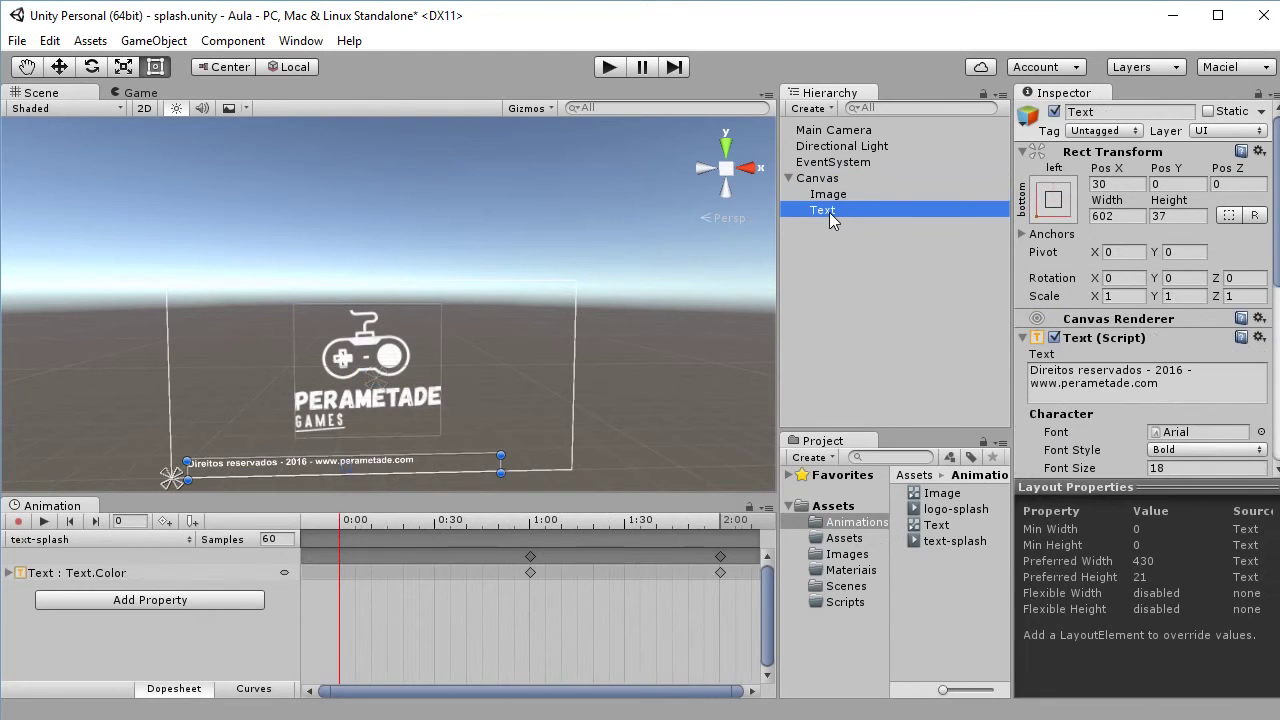
left_click(864, 255)
left_click(818, 179)
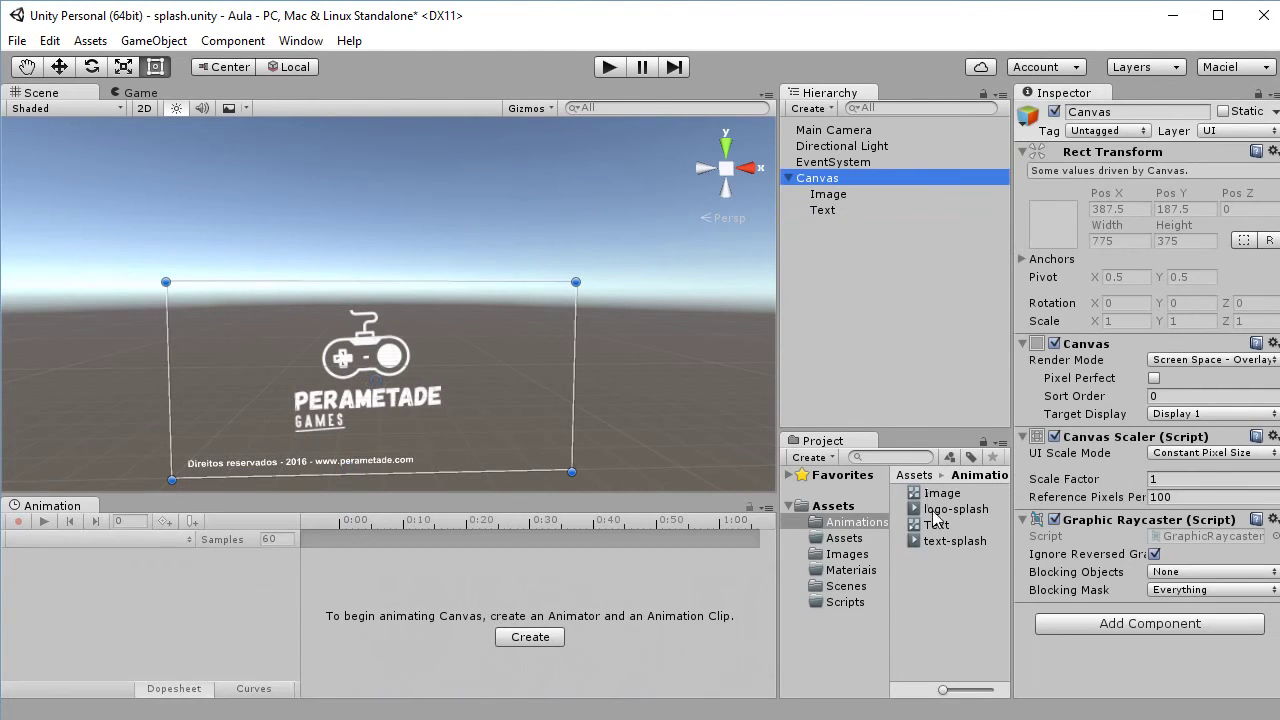
Open the empty Scripts folder, then view the Scenes folder in the Project panel.
left_click(832, 506)
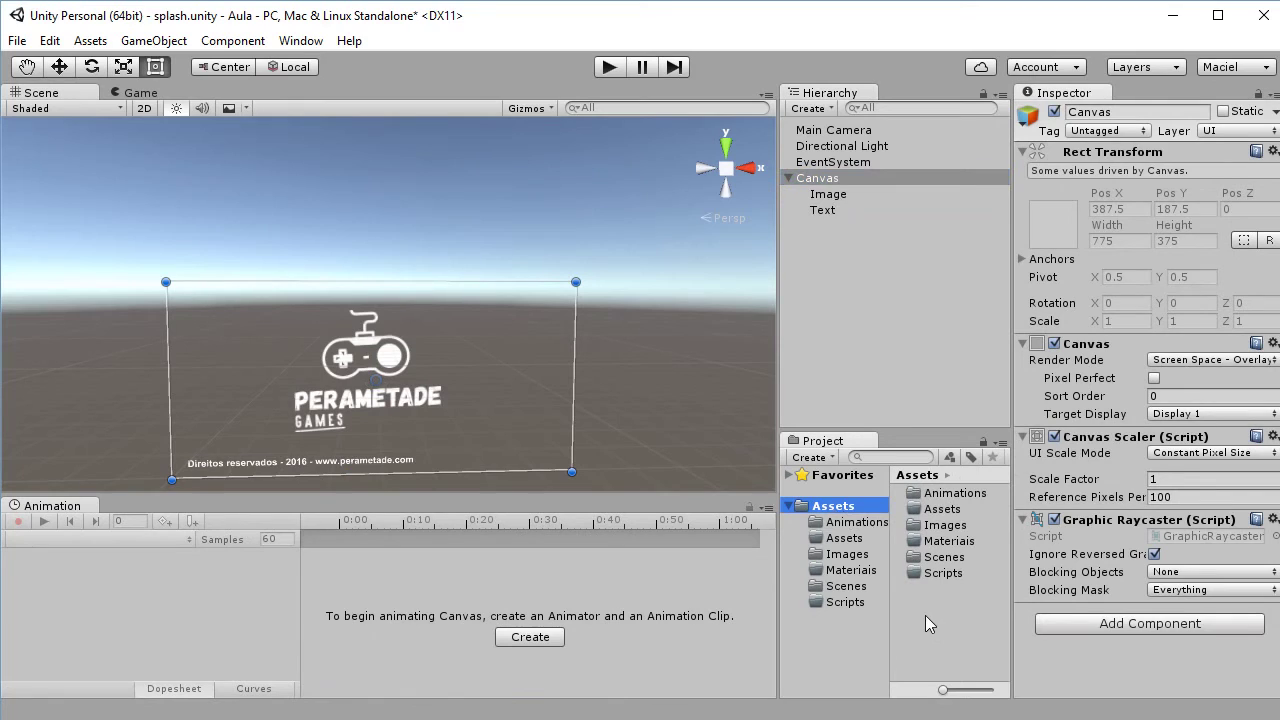
left_click(927, 572)
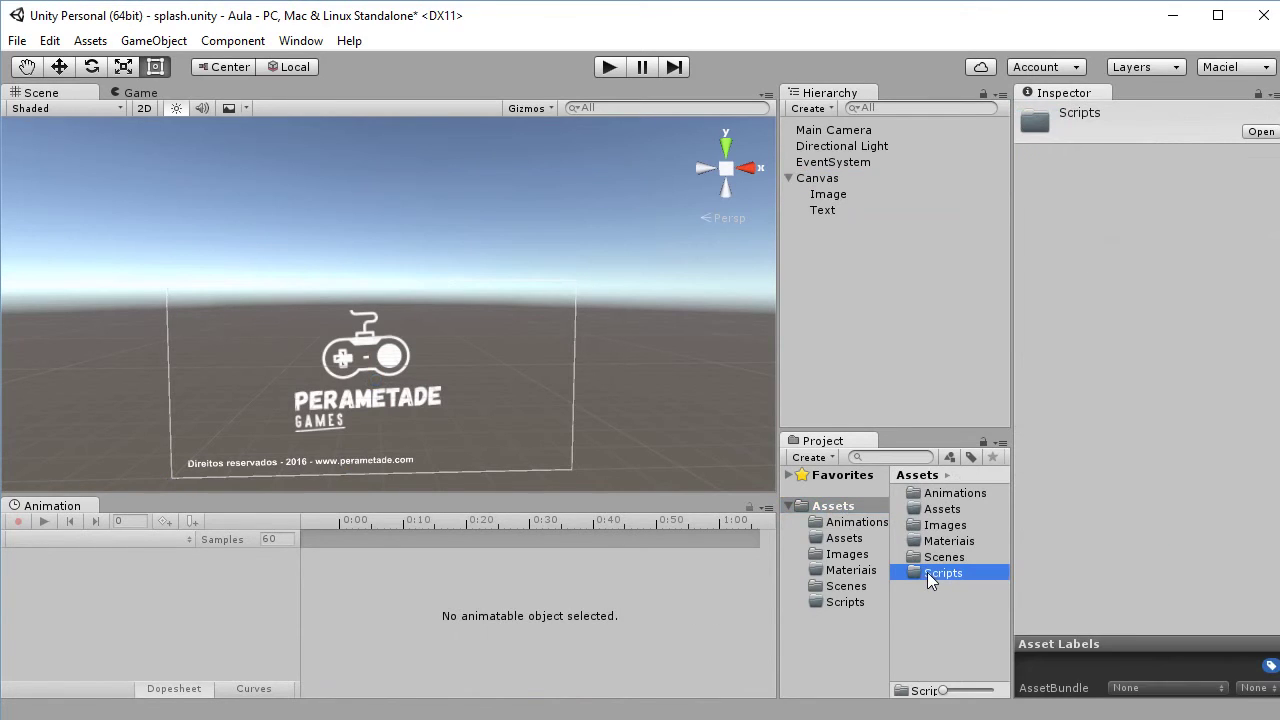
double_click(927, 572)
left_click(927, 572)
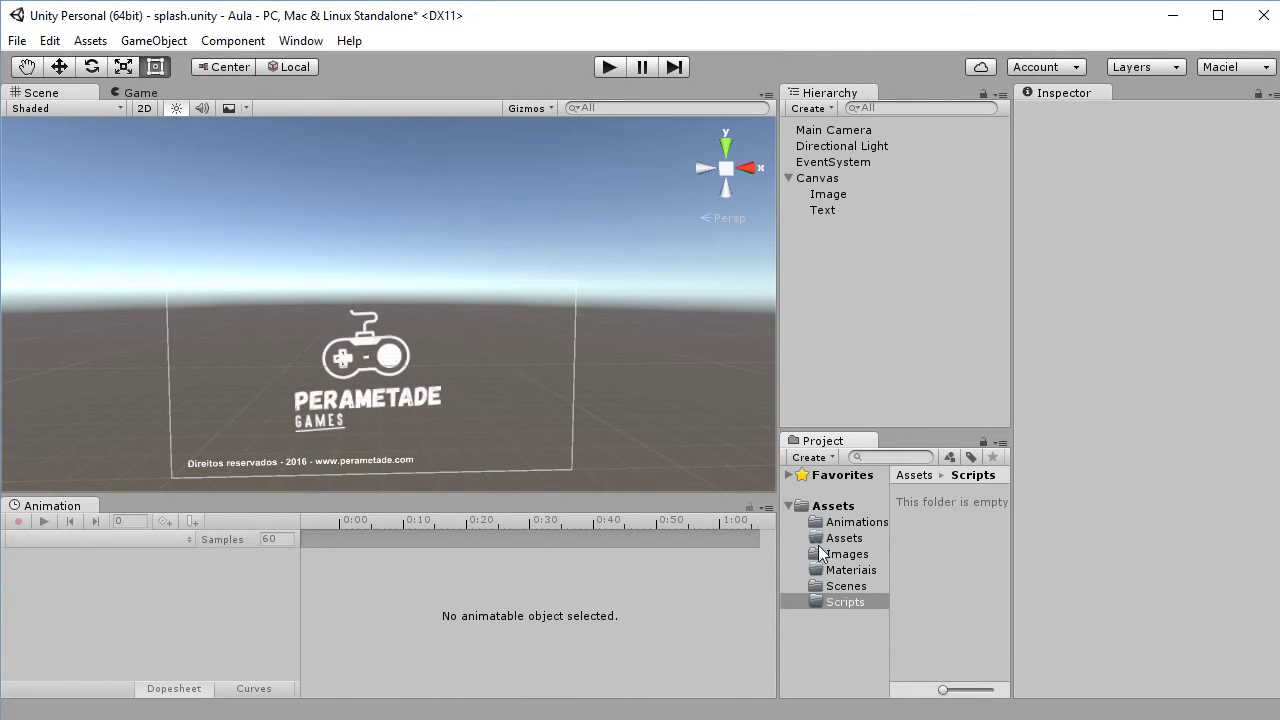
left_click(842, 589)
Create a C# script with the default name in Scripts, then delete it.
left_click(946, 510)
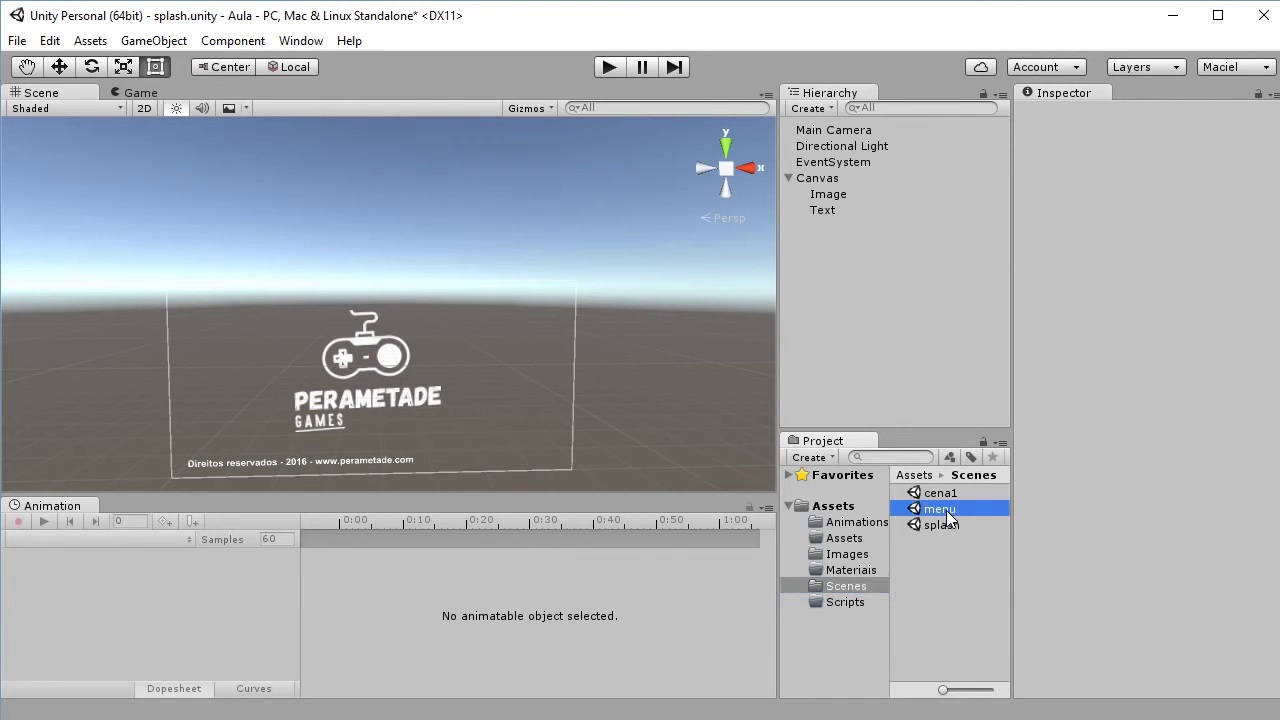
left_click(845, 600)
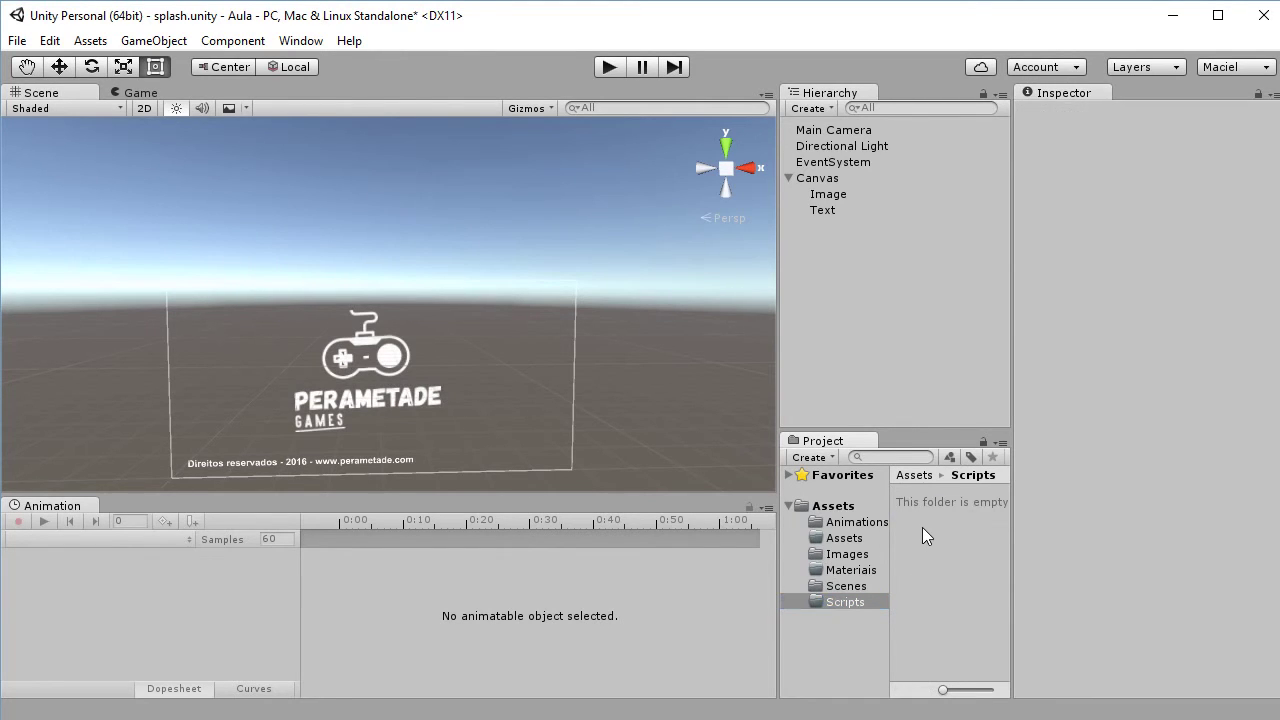
right_click(922, 527)
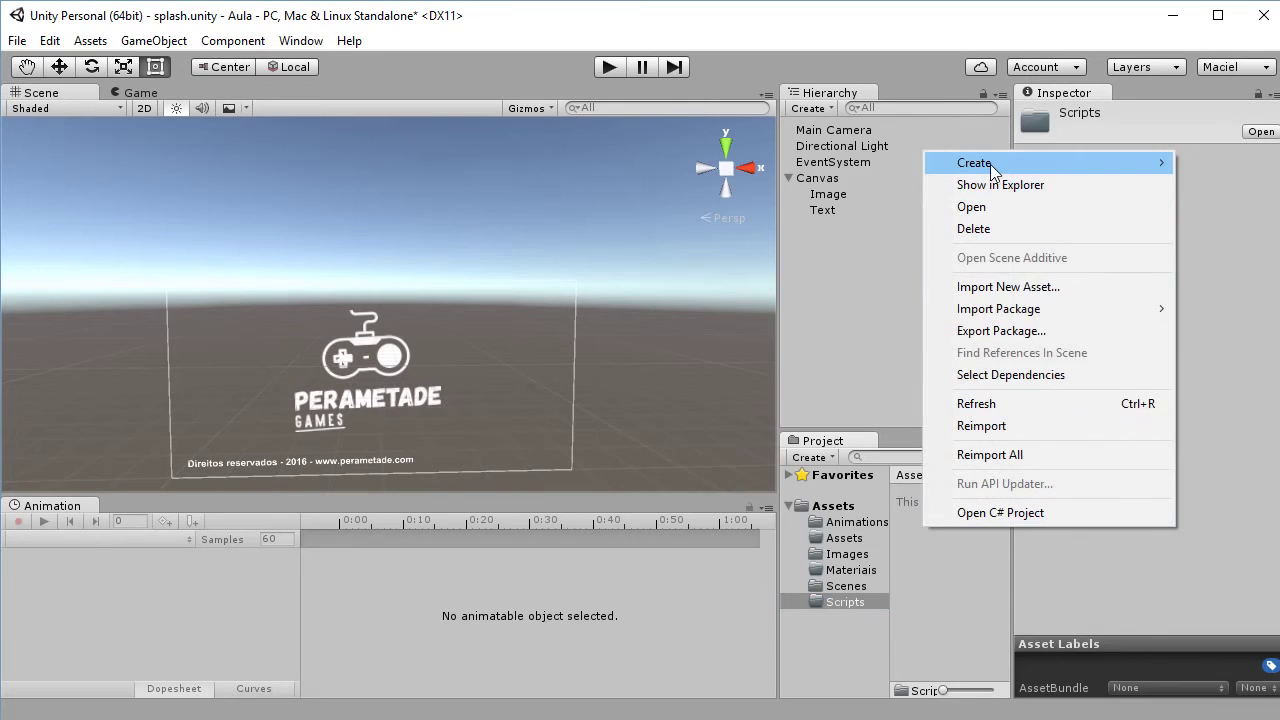
mouse_move(1000, 163)
left_click(832, 193)
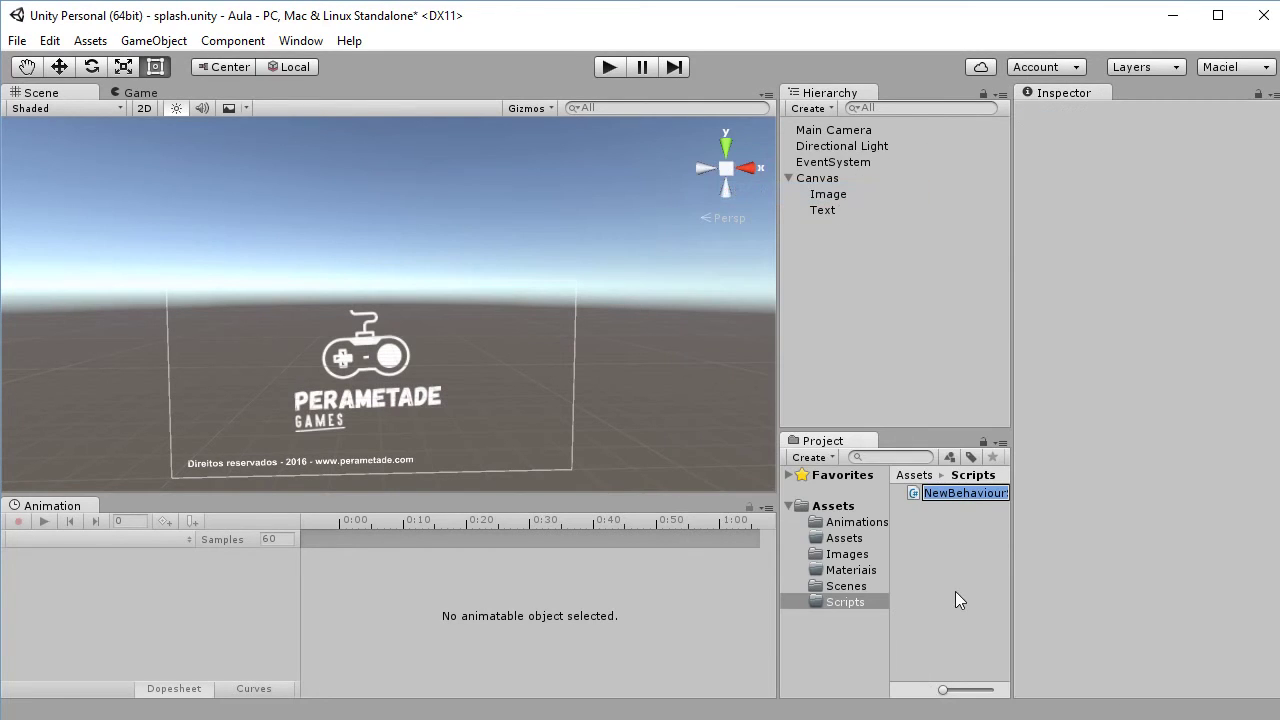
key("Return")
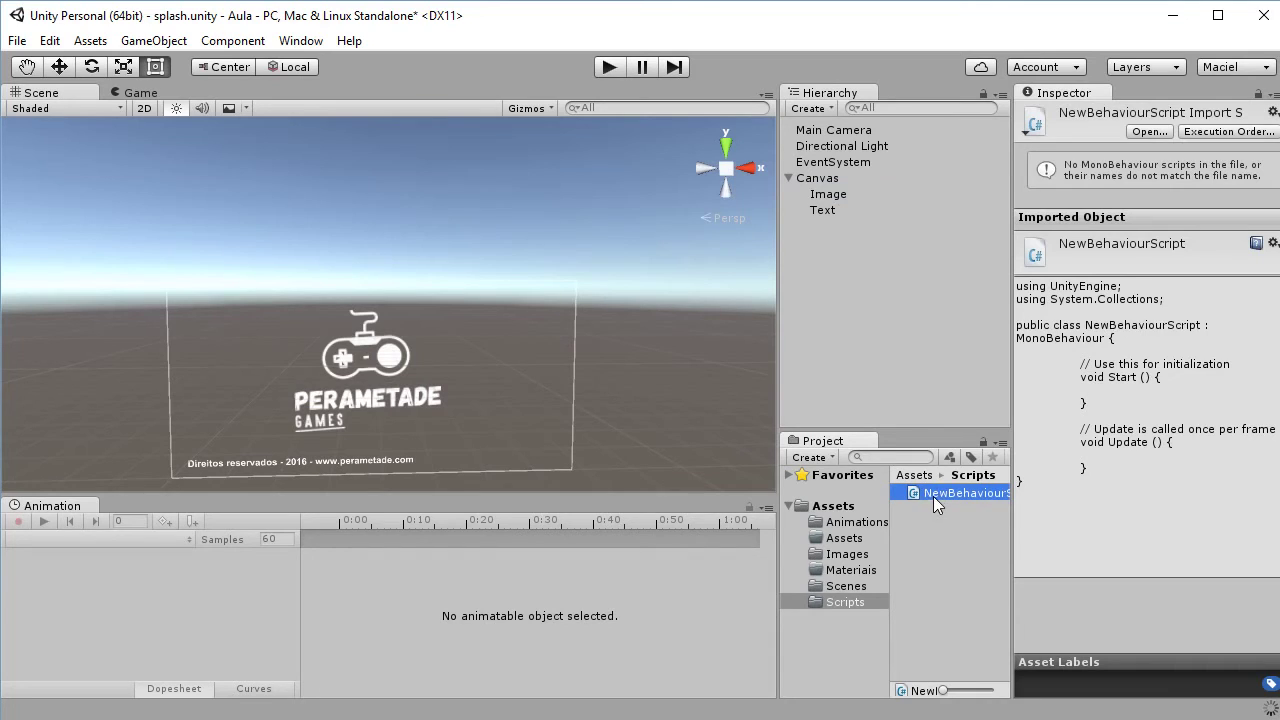
key("Delete")
left_click(718, 418)
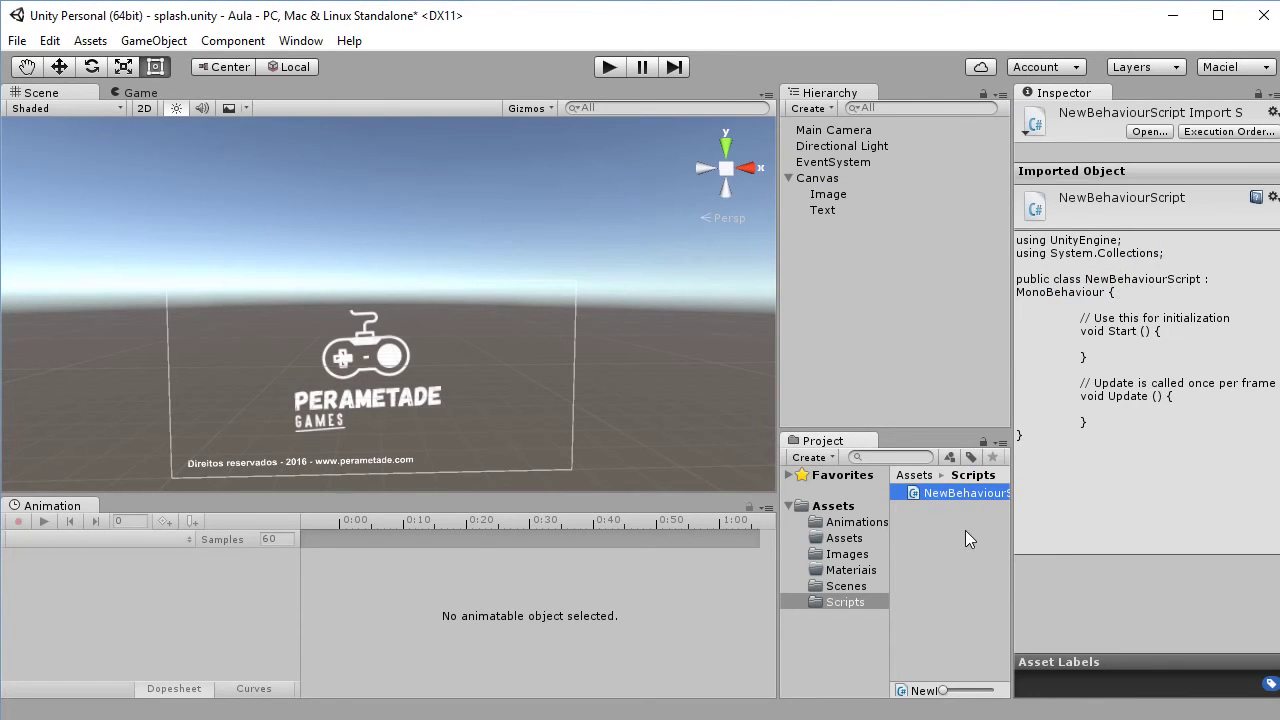
Create a new C# script named 'splash' in the Scripts folder and select it.
right_click(934, 518)
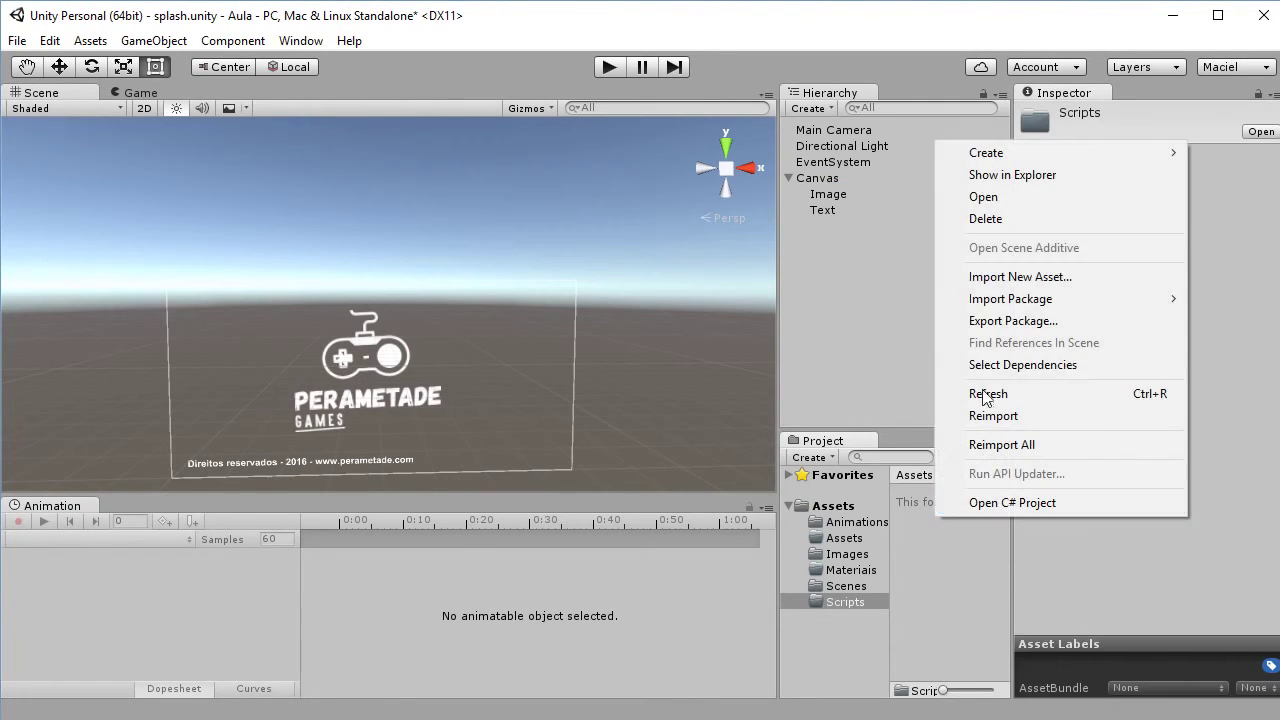
mouse_move(975, 153)
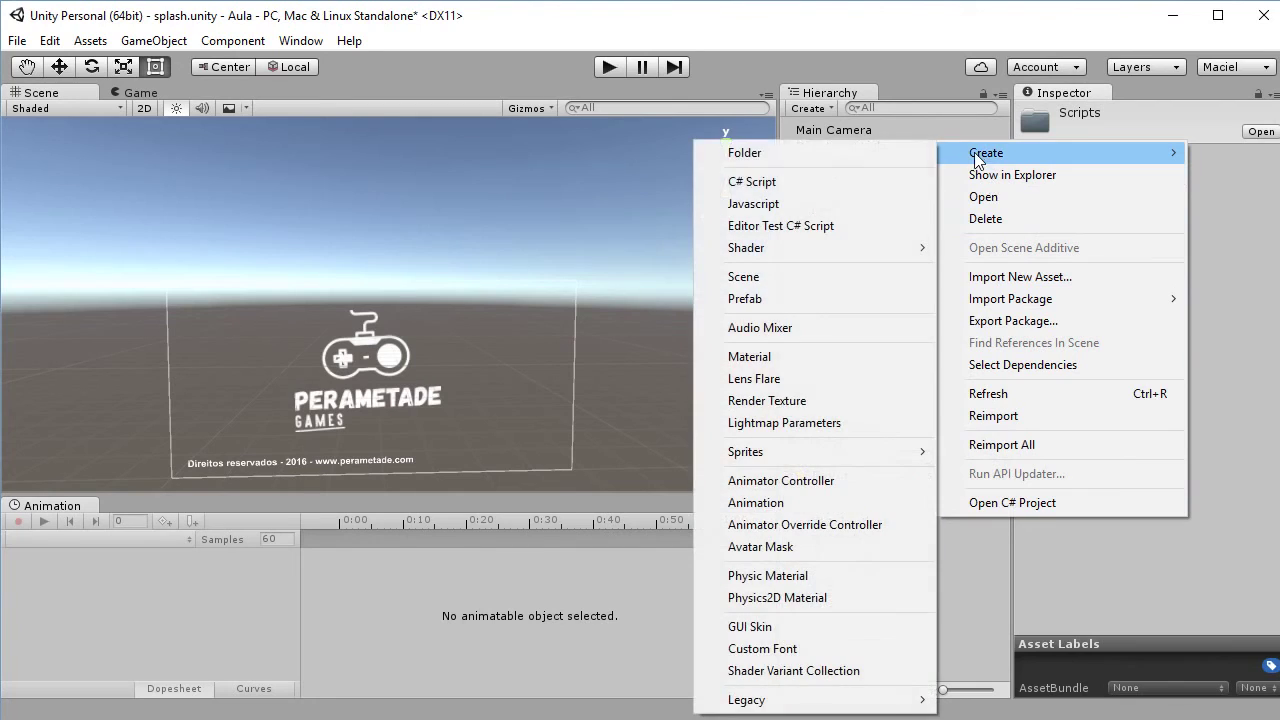
left_click(854, 183)
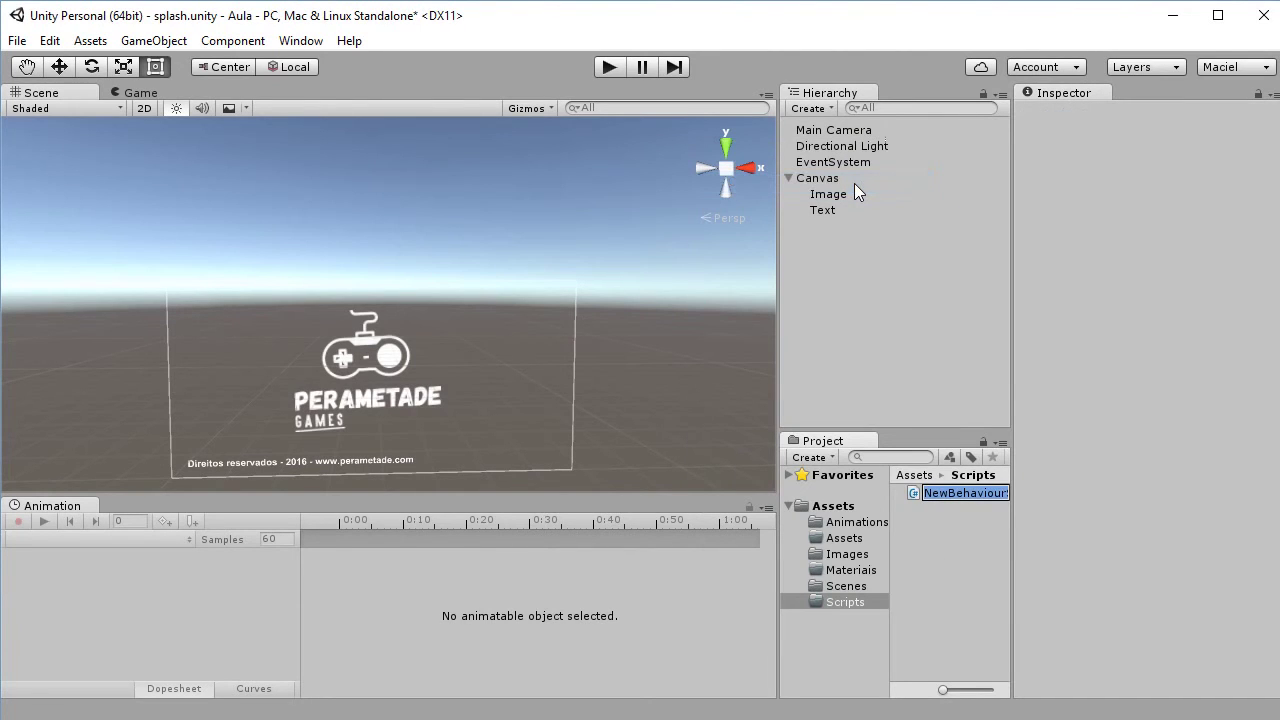
type("splash")
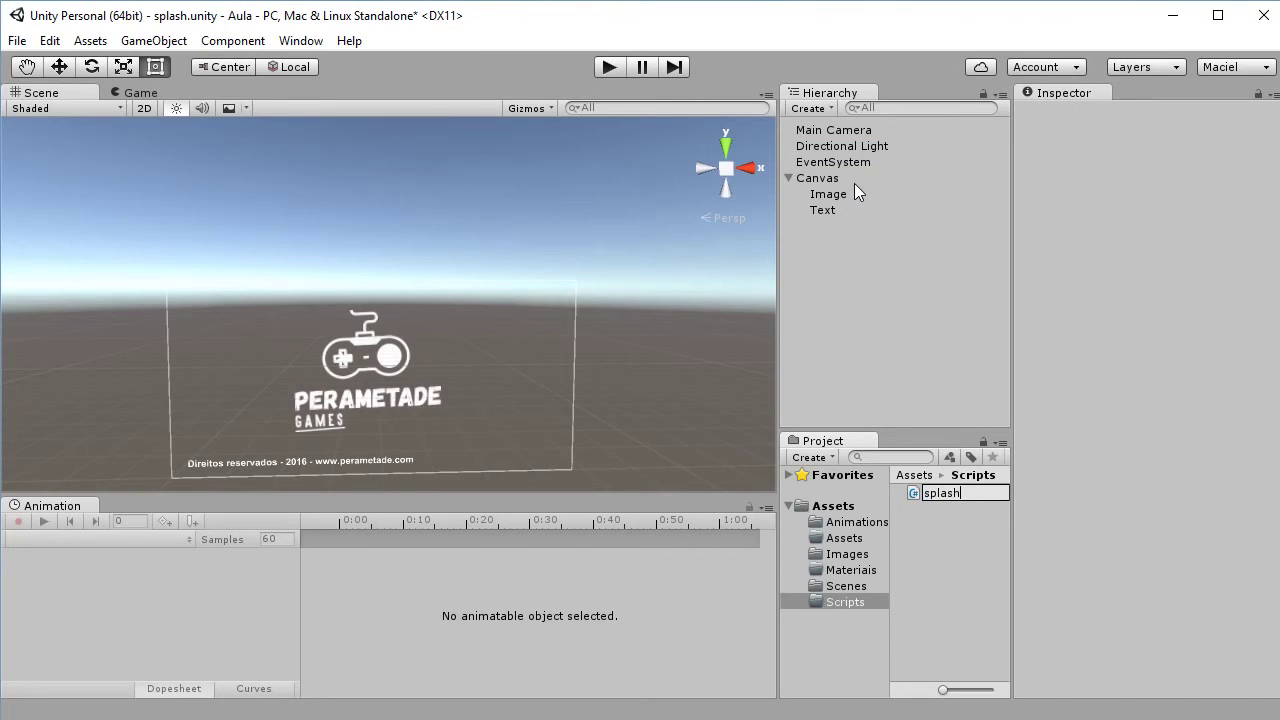
key("Return")
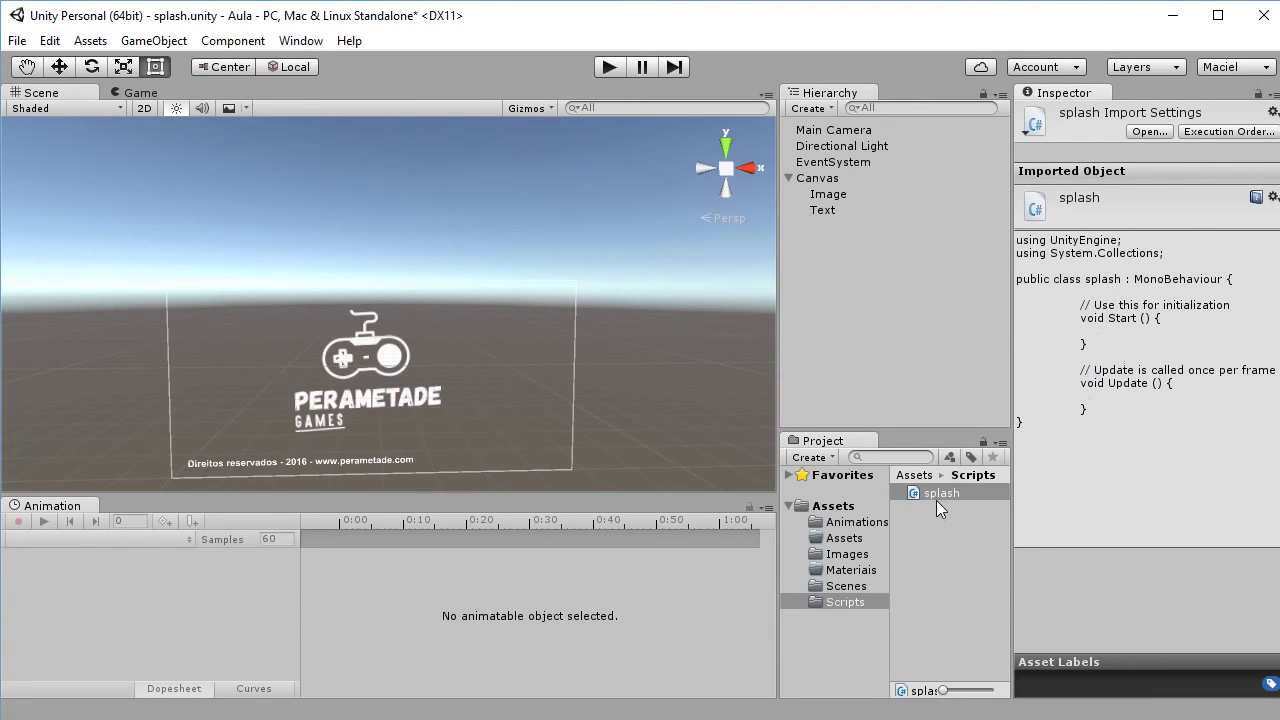
left_click(942, 494)
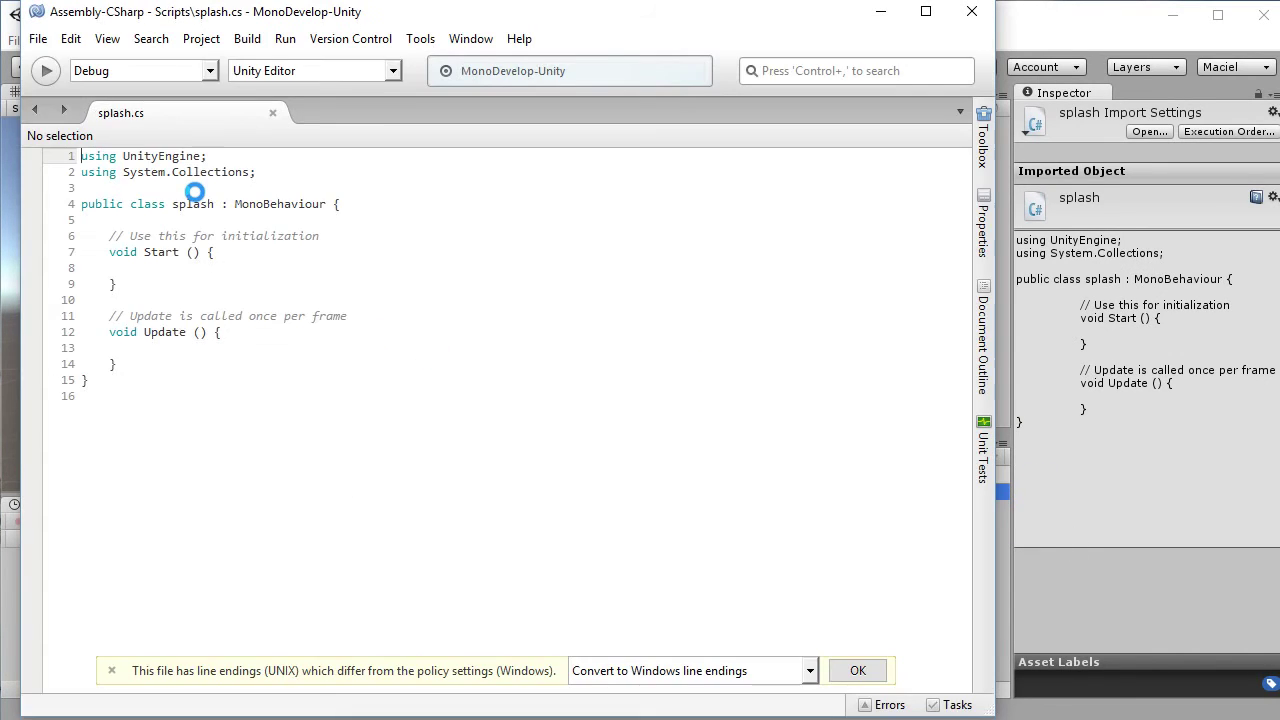
Widen the MonoDevelop window and highlight the splash class name and Start method.
double_click(192, 204)
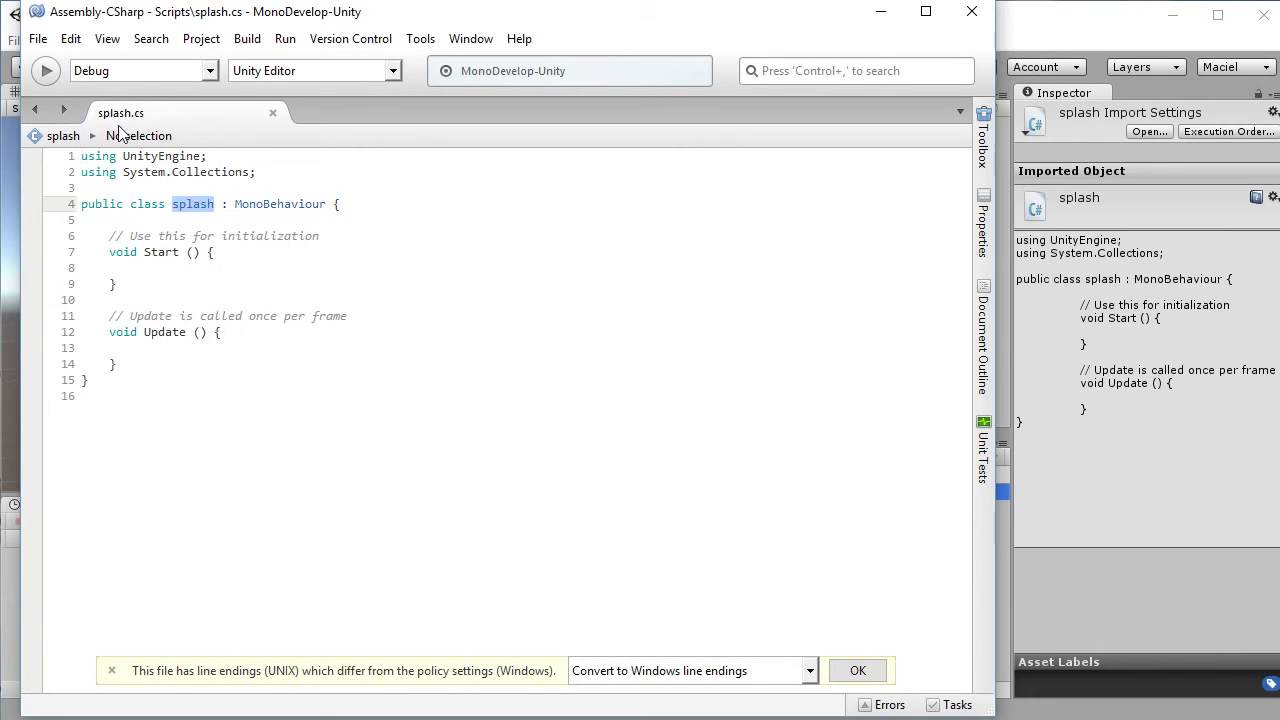
left_click(258, 268)
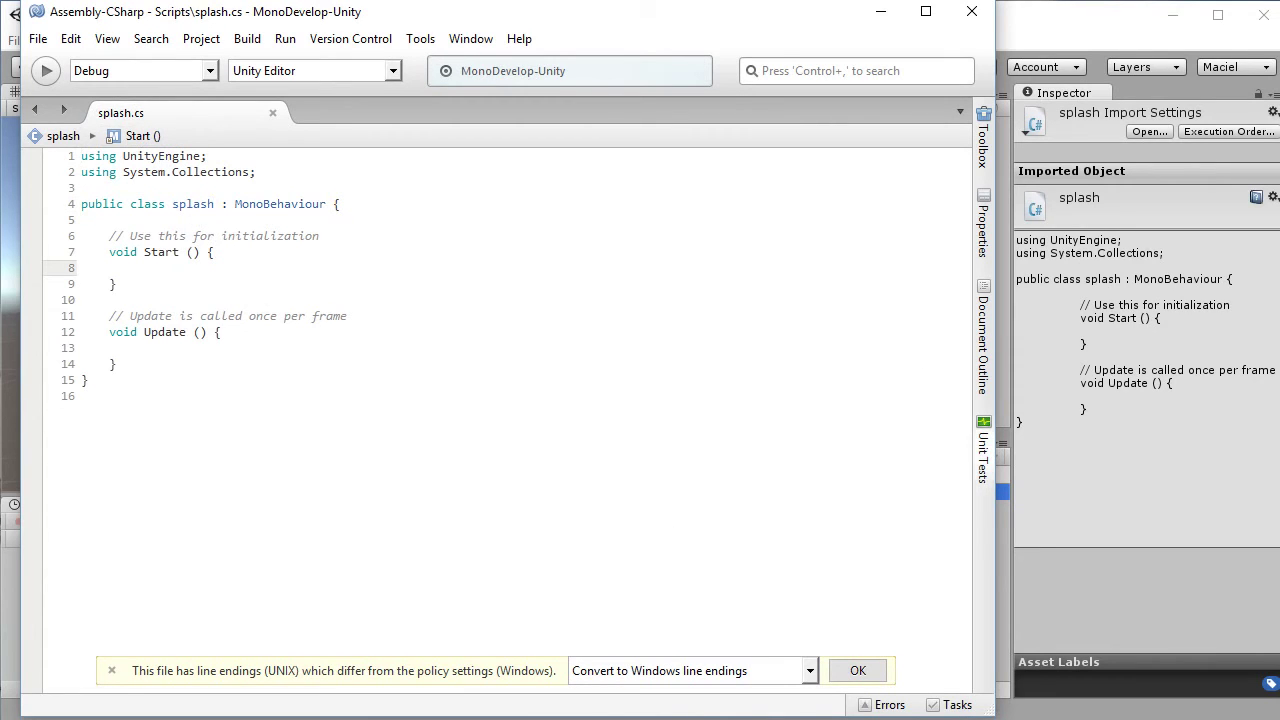
left_click_drag(997, 482, 1240, 474)
left_click(148, 290)
left_click_drag(148, 290, 57, 250)
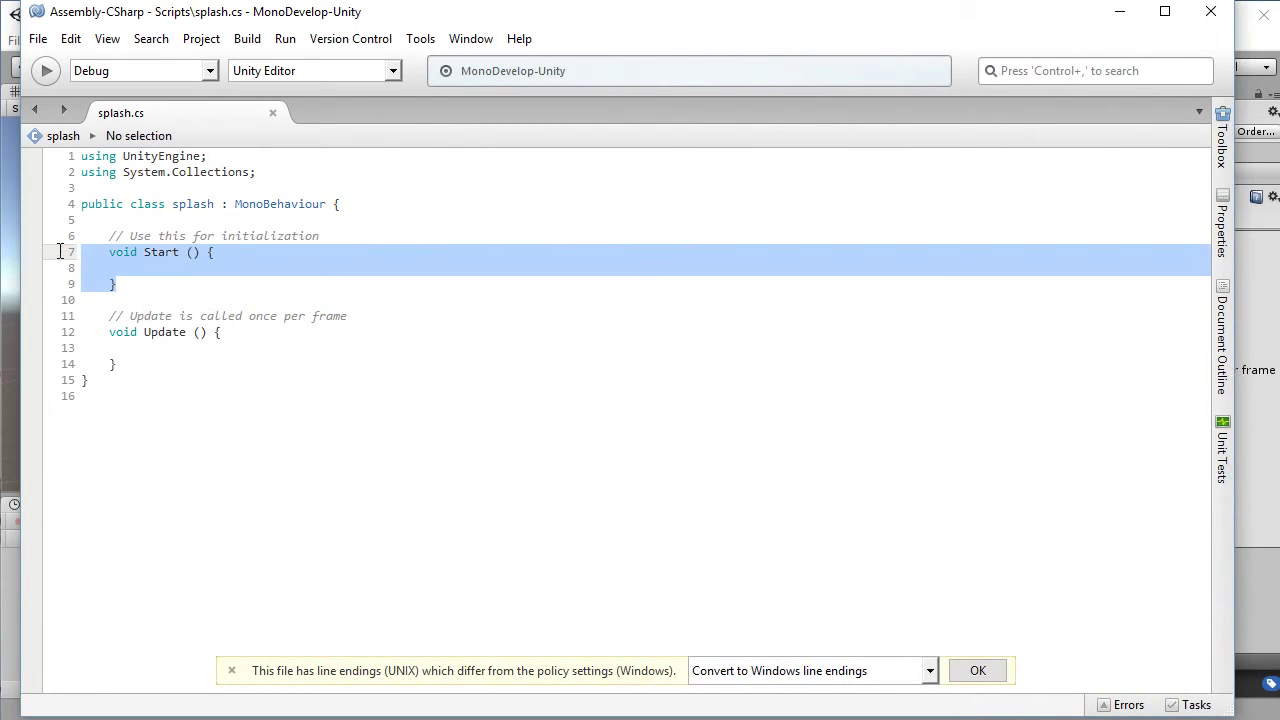
double_click(152, 256)
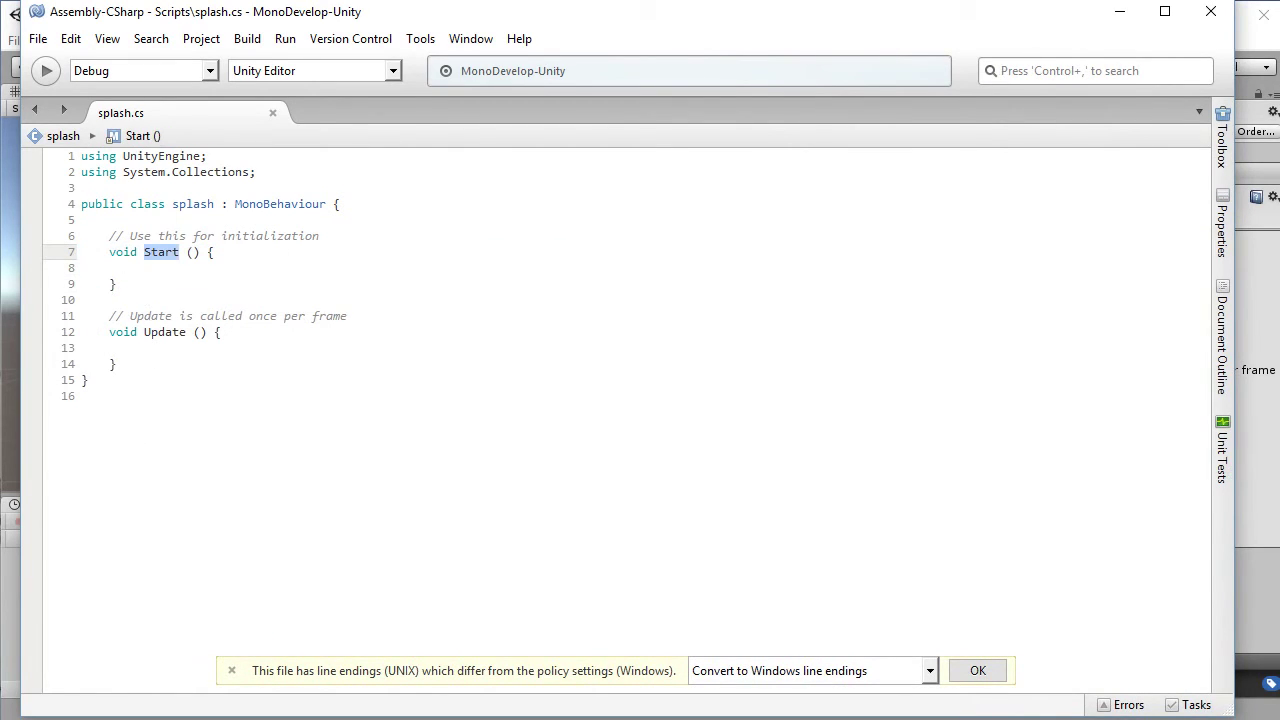
Highlight the Start and Update methods and their names while explaining them.
left_click(140, 348)
left_click(143, 332)
left_click_drag(143, 332, 52, 322)
left_click(131, 372)
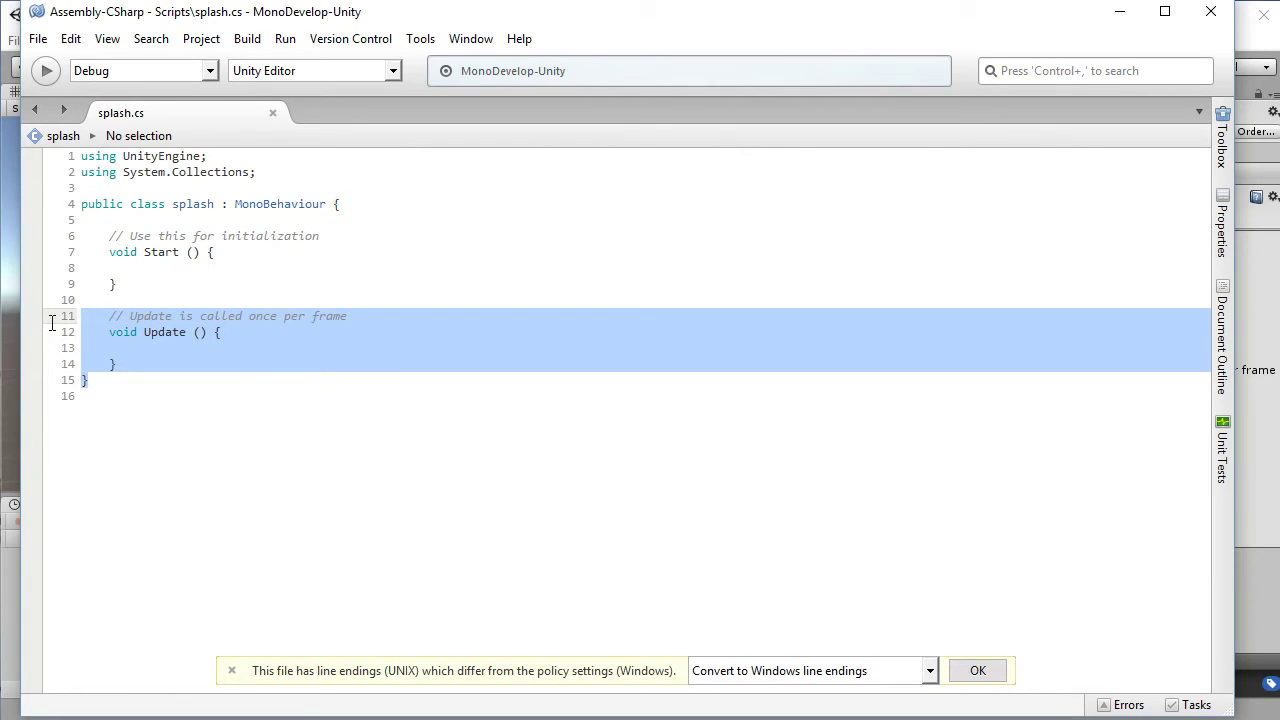
left_click(158, 252)
triple_click(159, 253)
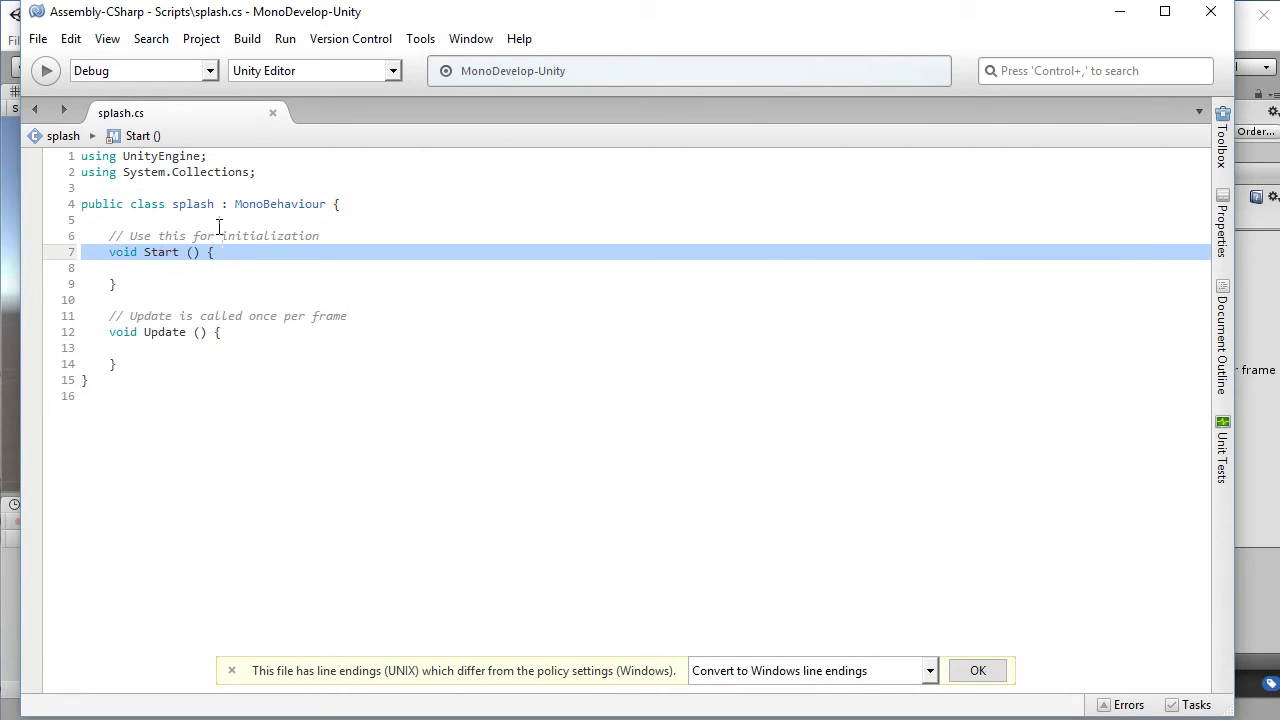
left_click(124, 220)
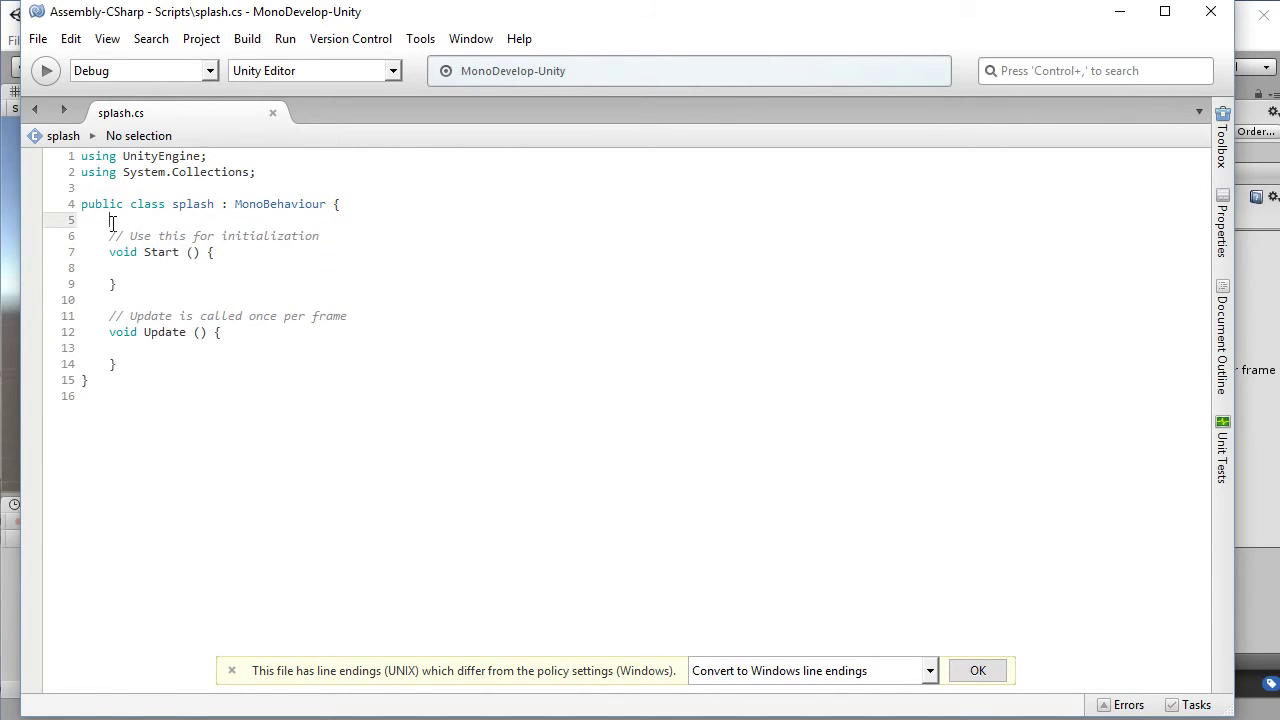
double_click(151, 252)
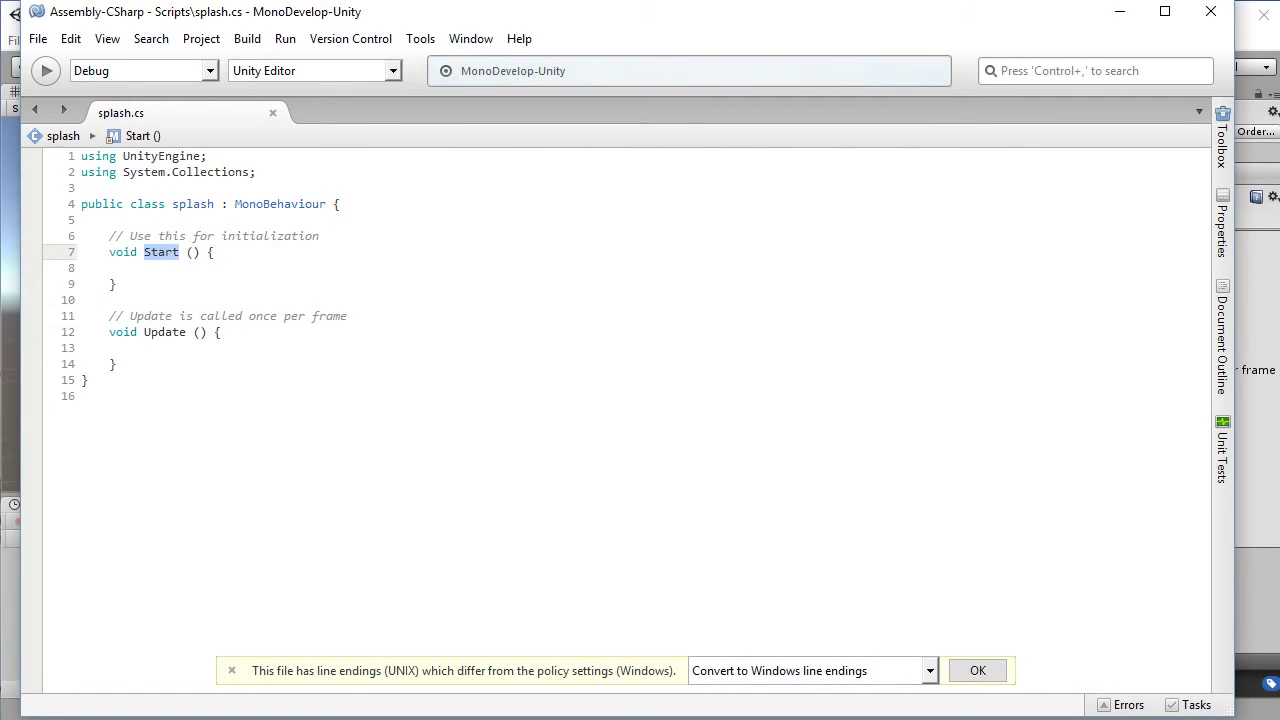
left_click(123, 236)
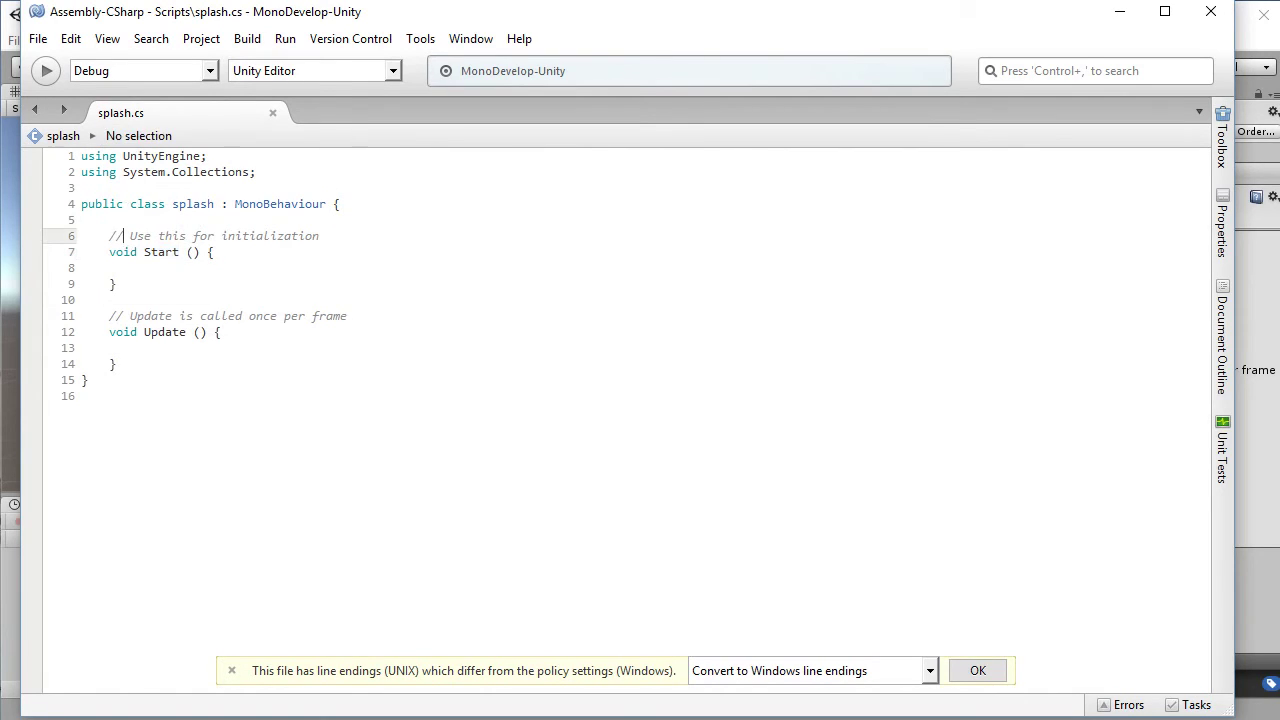
double_click(156, 332)
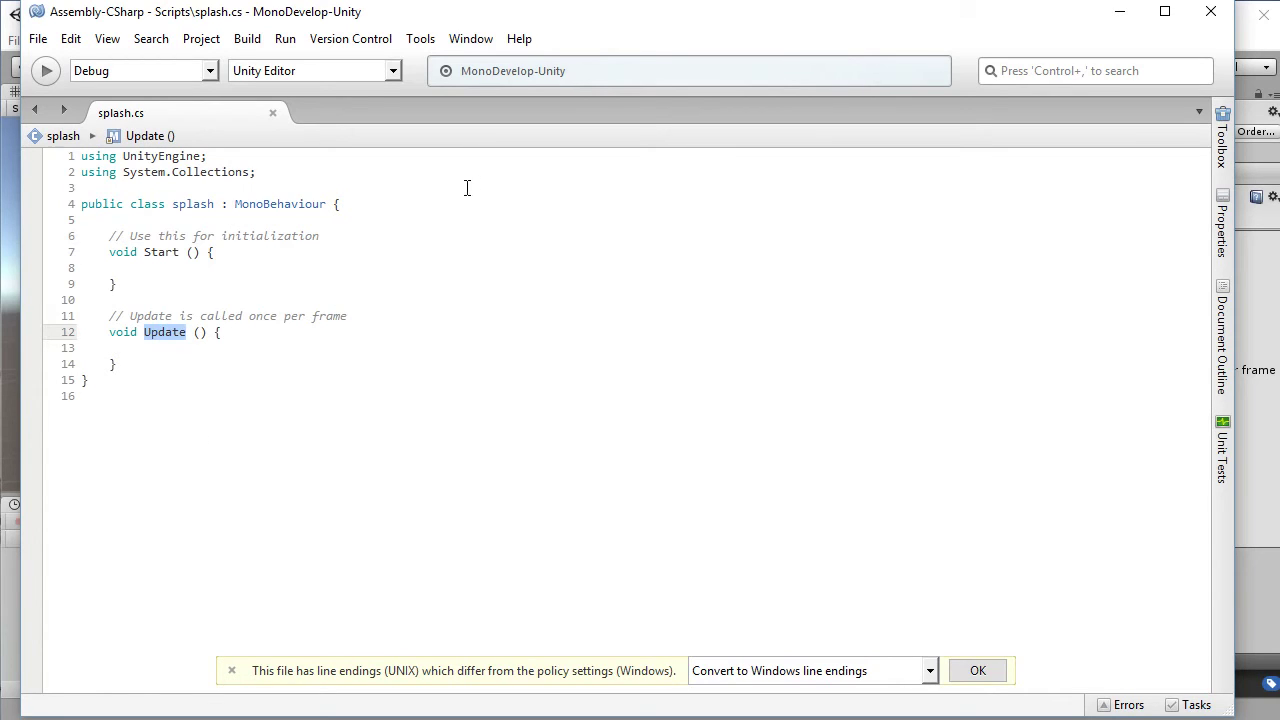
left_click(163, 331)
Delete the Update method and its comment from splash.cs.
left_click(159, 252)
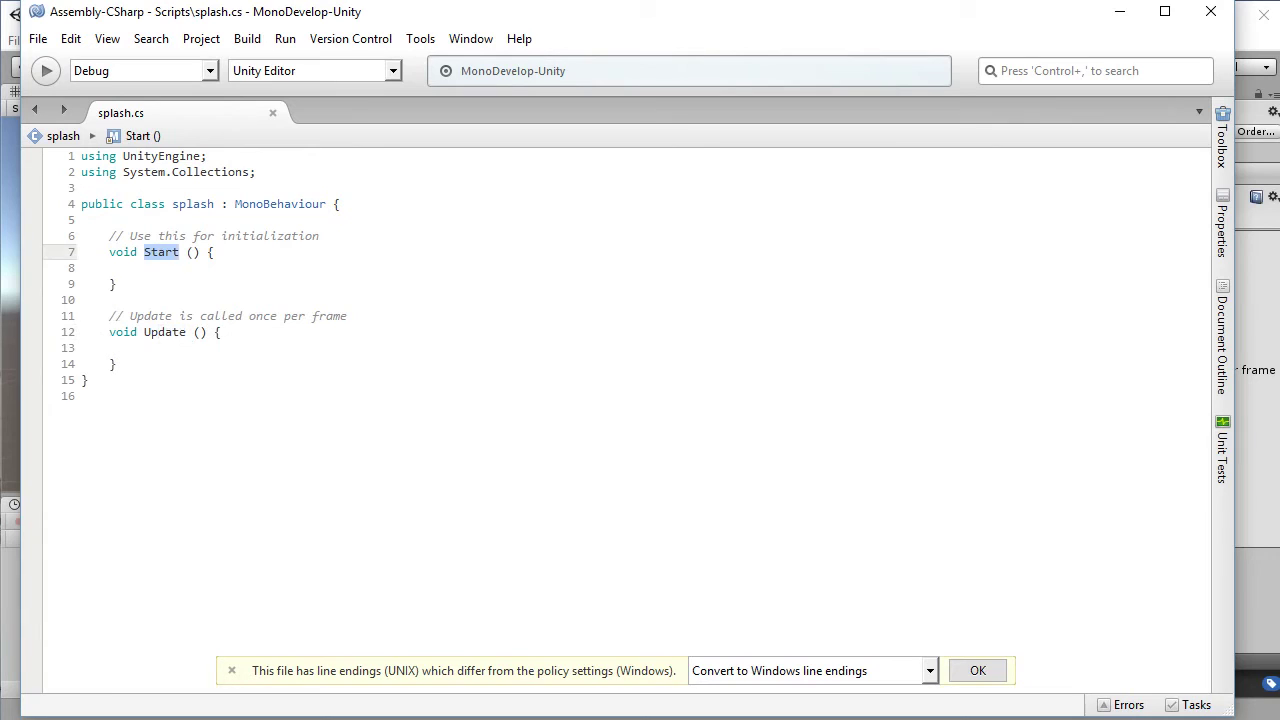
key("Down")
key("Down")
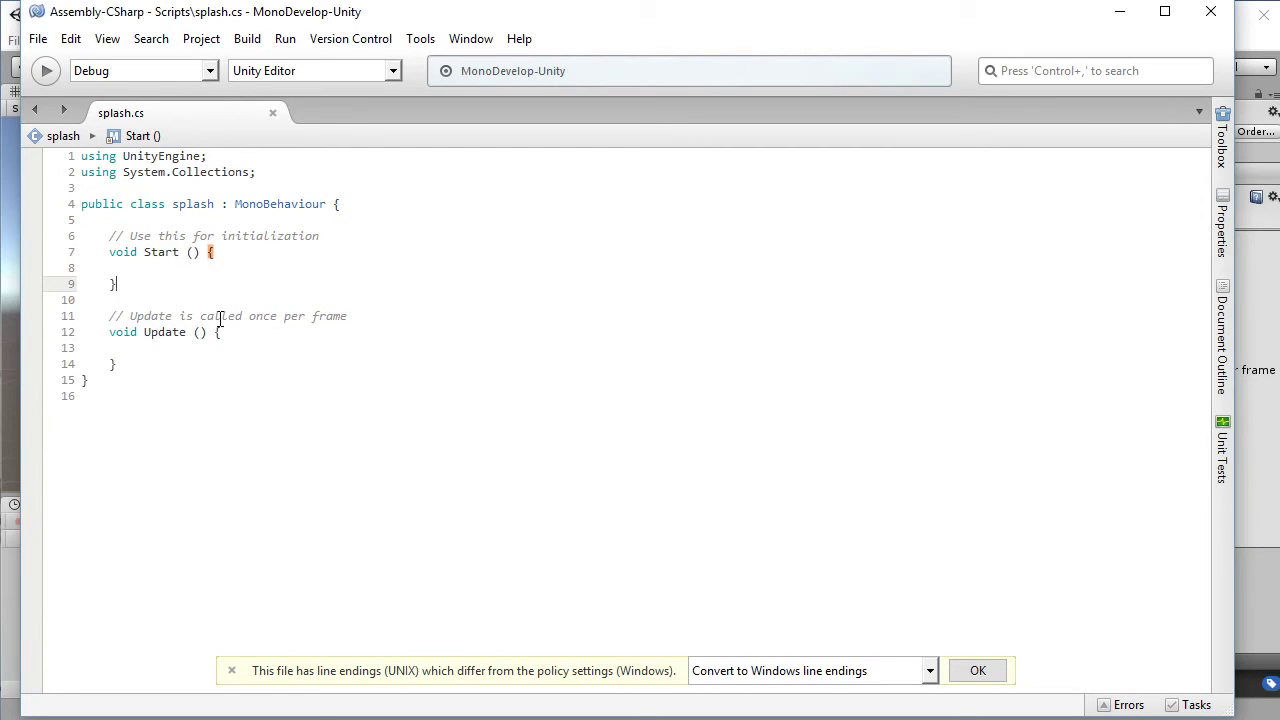
left_click_drag(116, 364, 40, 317)
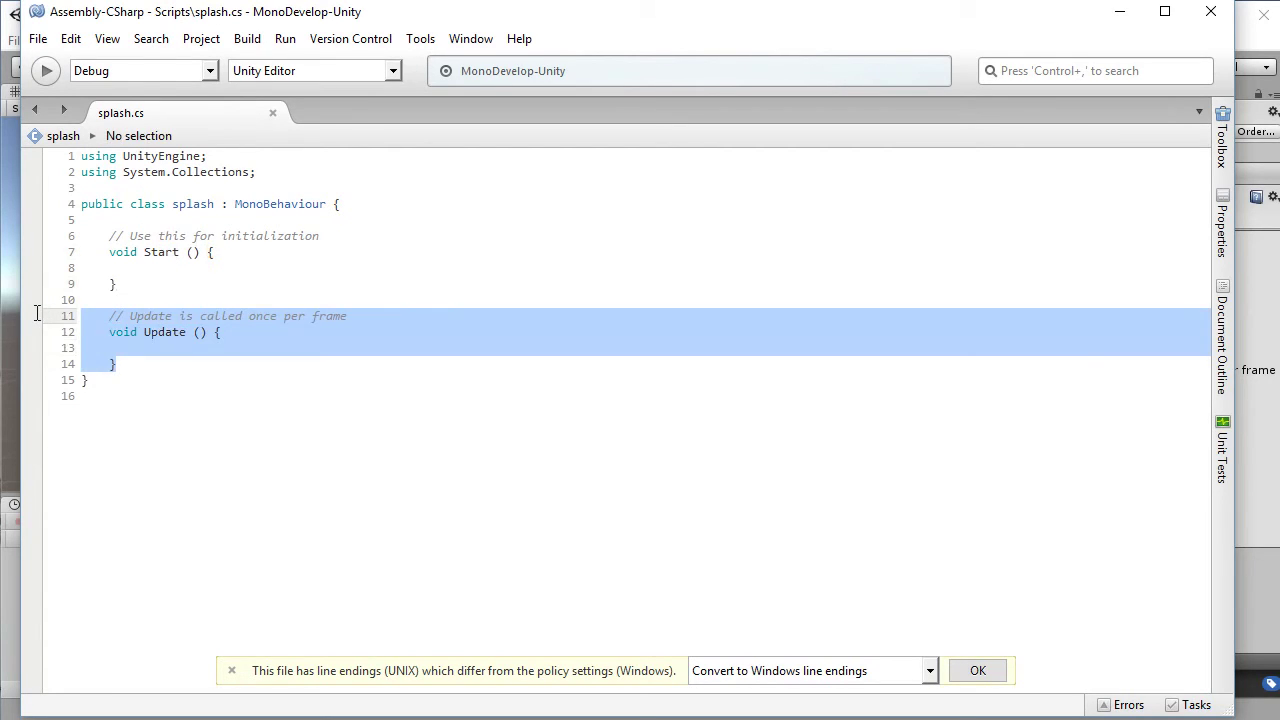
key("Delete")
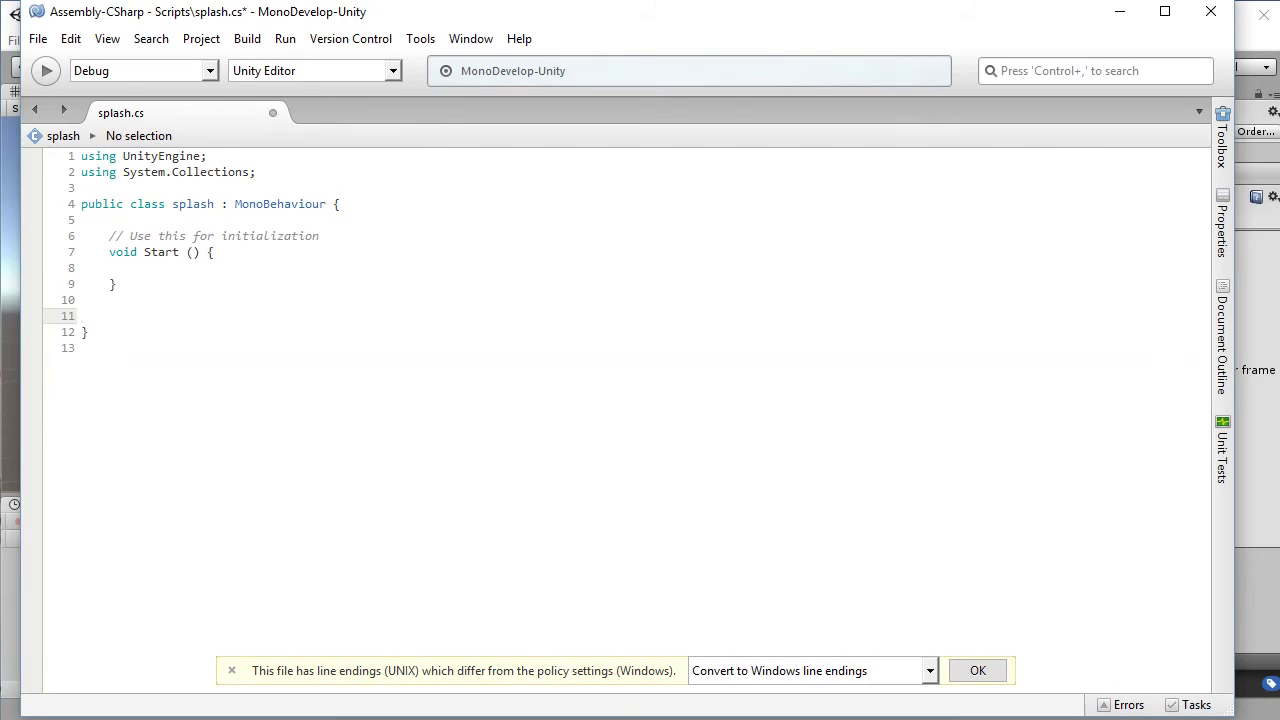
Add blank lines below the Start method and put the caret on blank line 12.
key("Return")
key("Return")
key("Return")
key("Up")
key("Up")
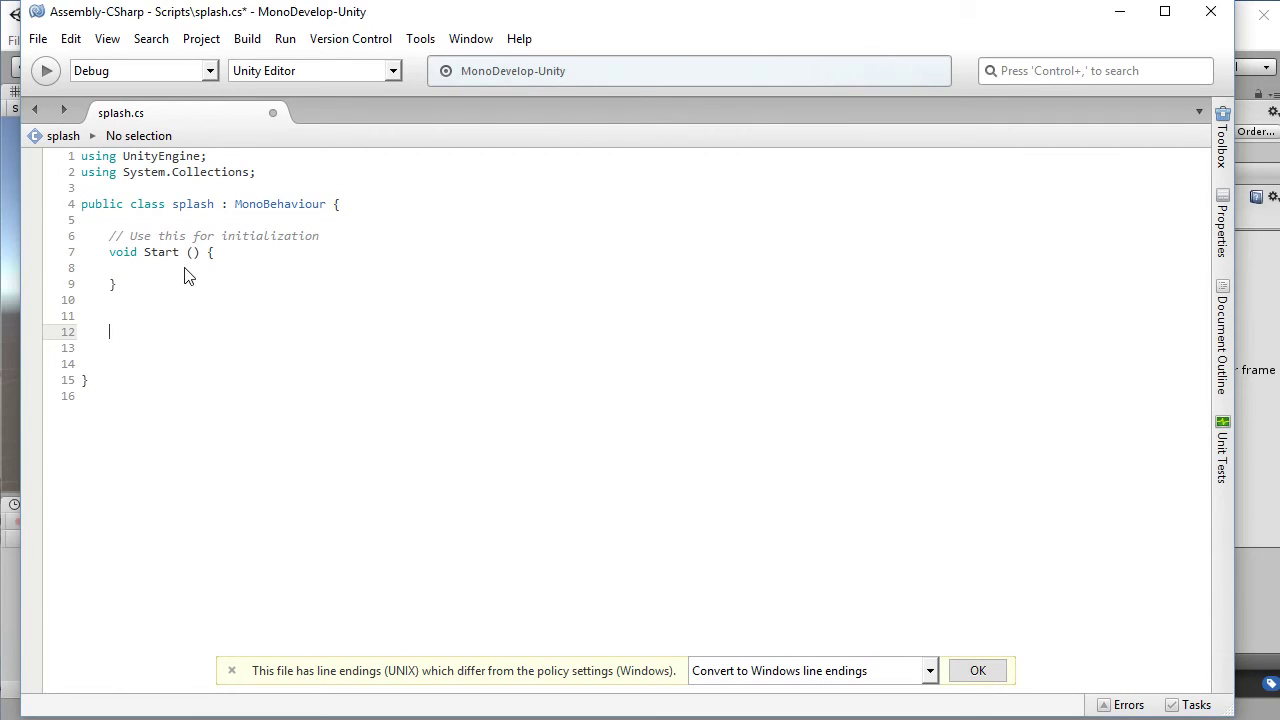
left_click(102, 270)
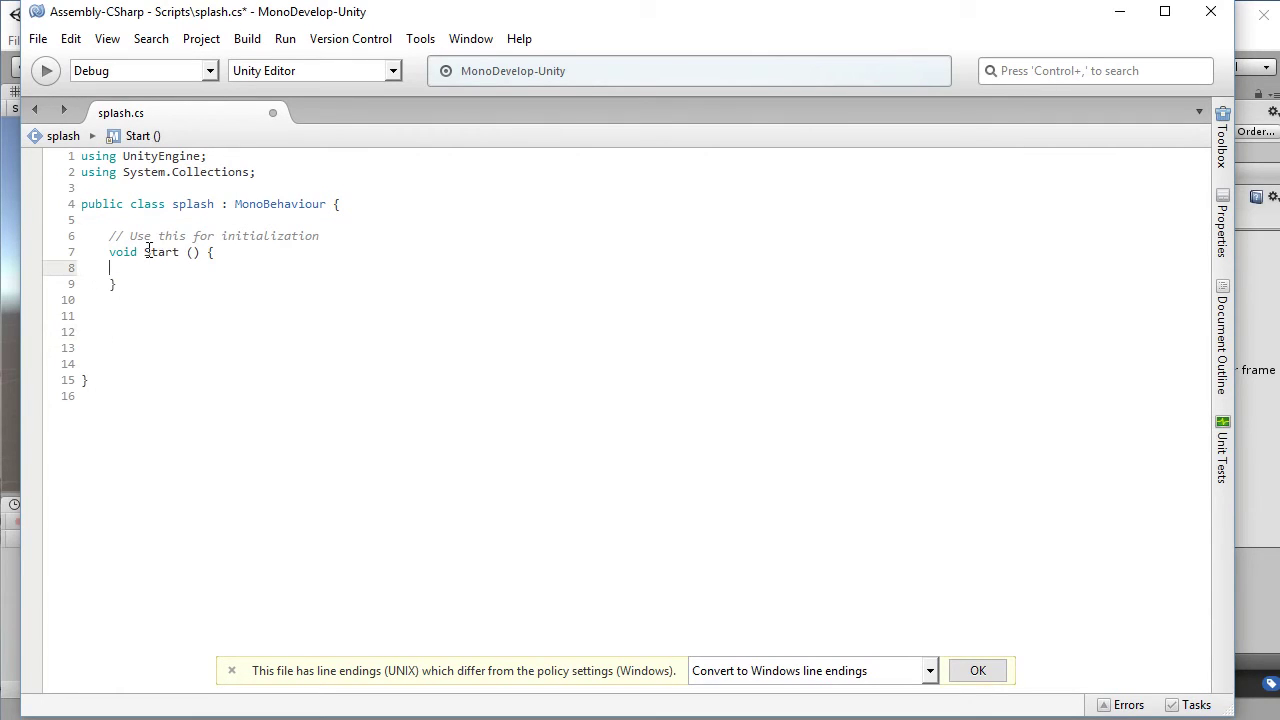
left_click(188, 283)
left_click(128, 268)
left_click(119, 332)
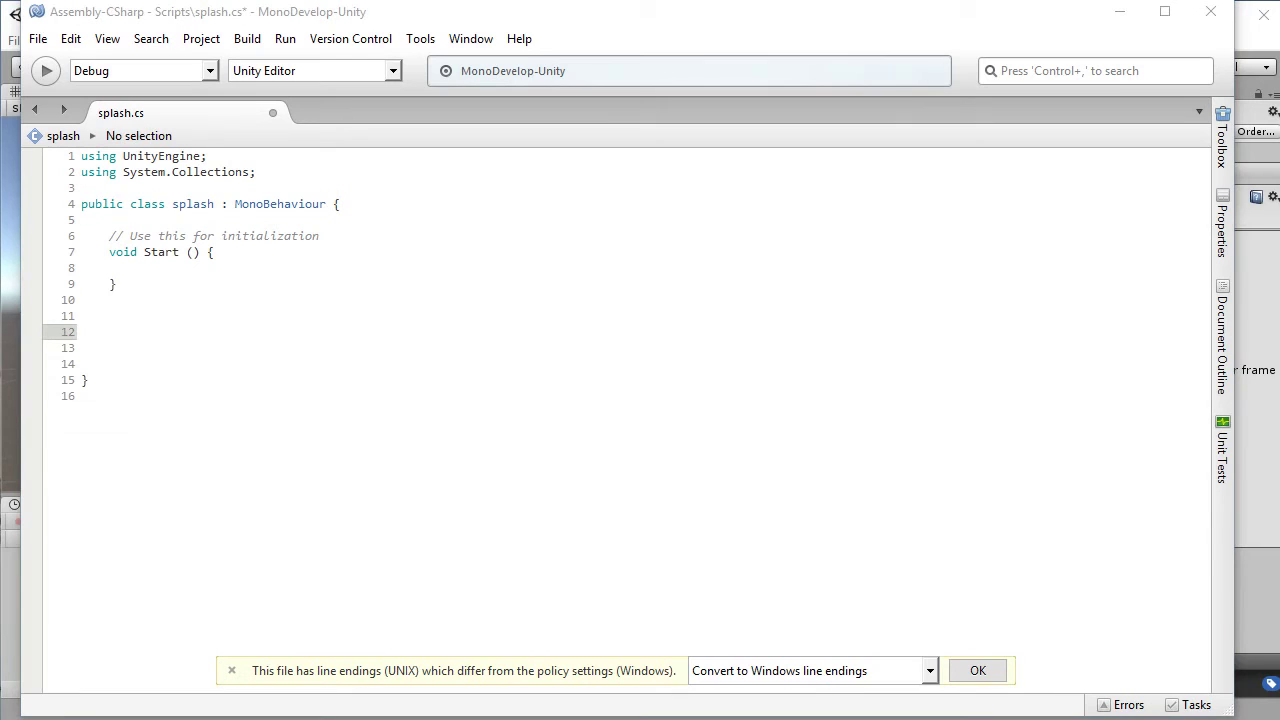
left_click(118, 338)
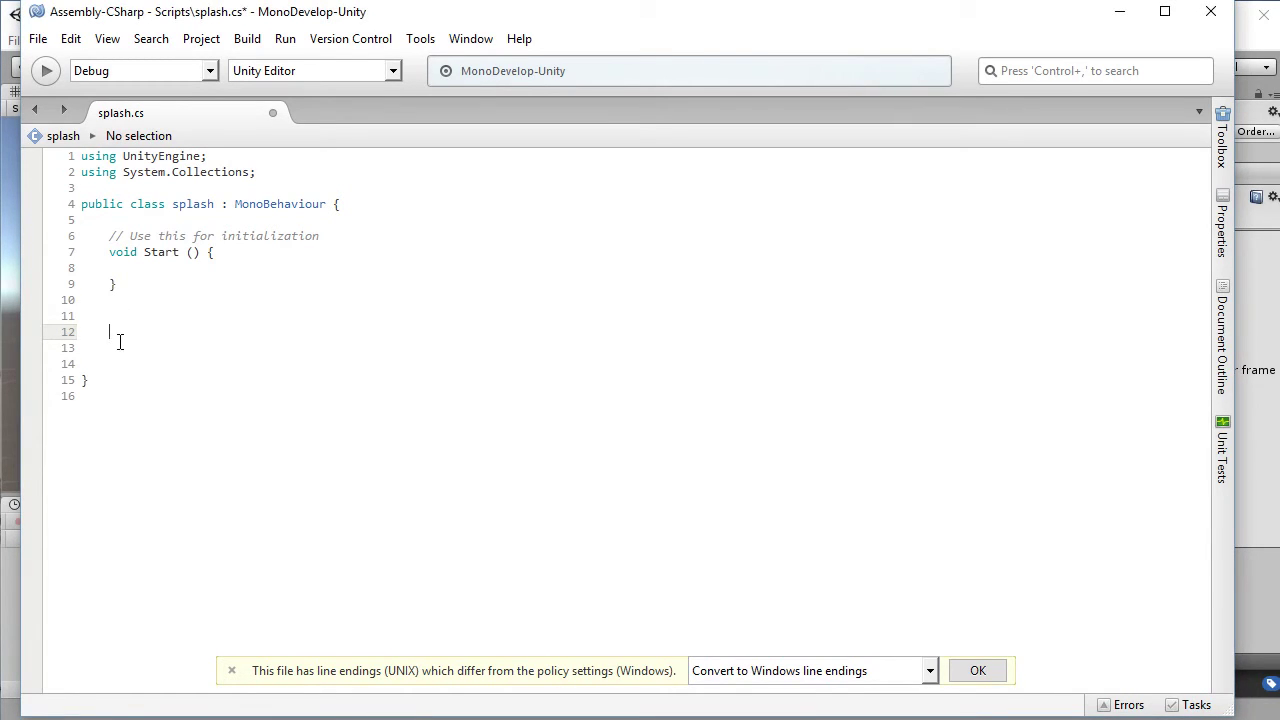
Write 'private IEnumerator' on line 12, completing both keywords from autocomplete suggestions.
type("pr")
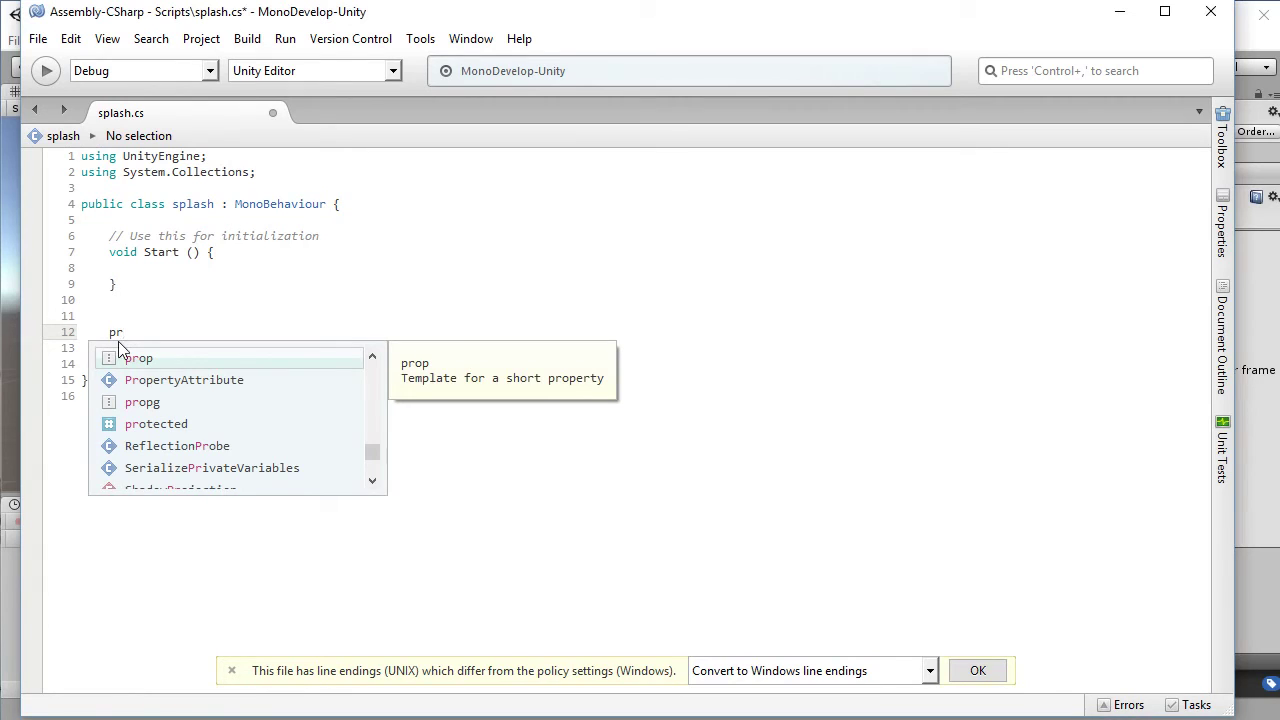
type("ive")
key("BackSpace")
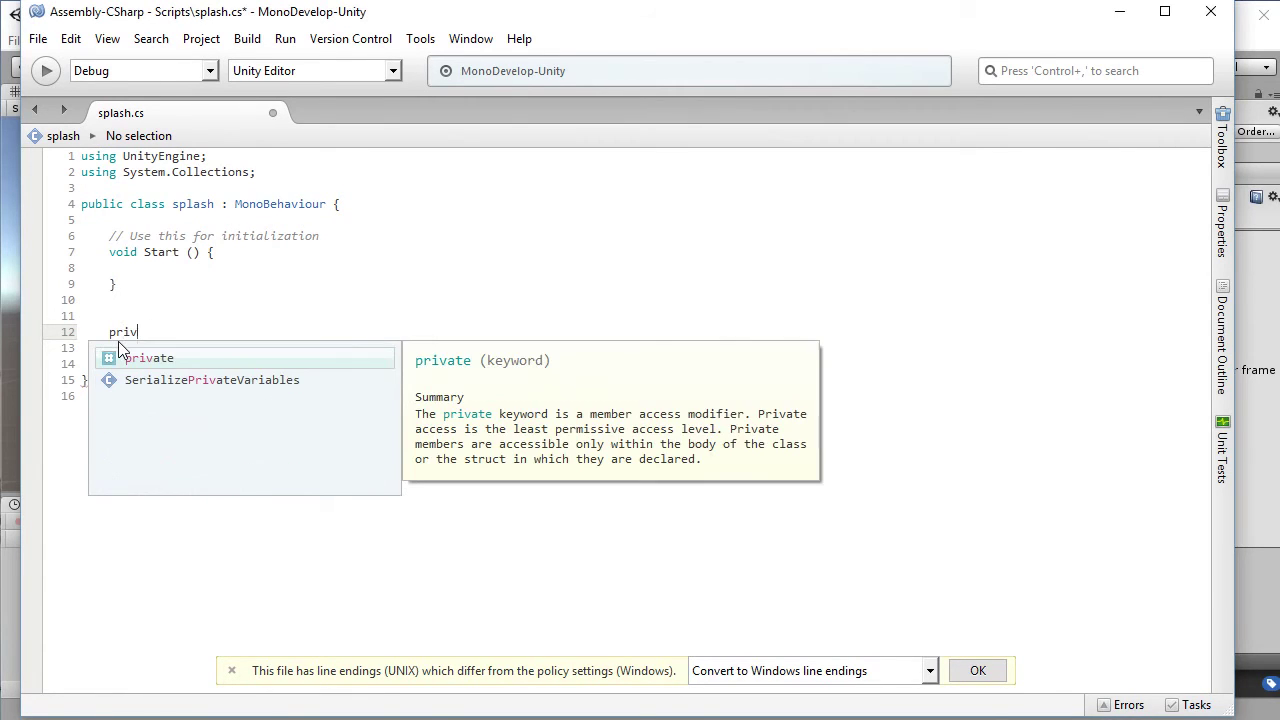
key("Return")
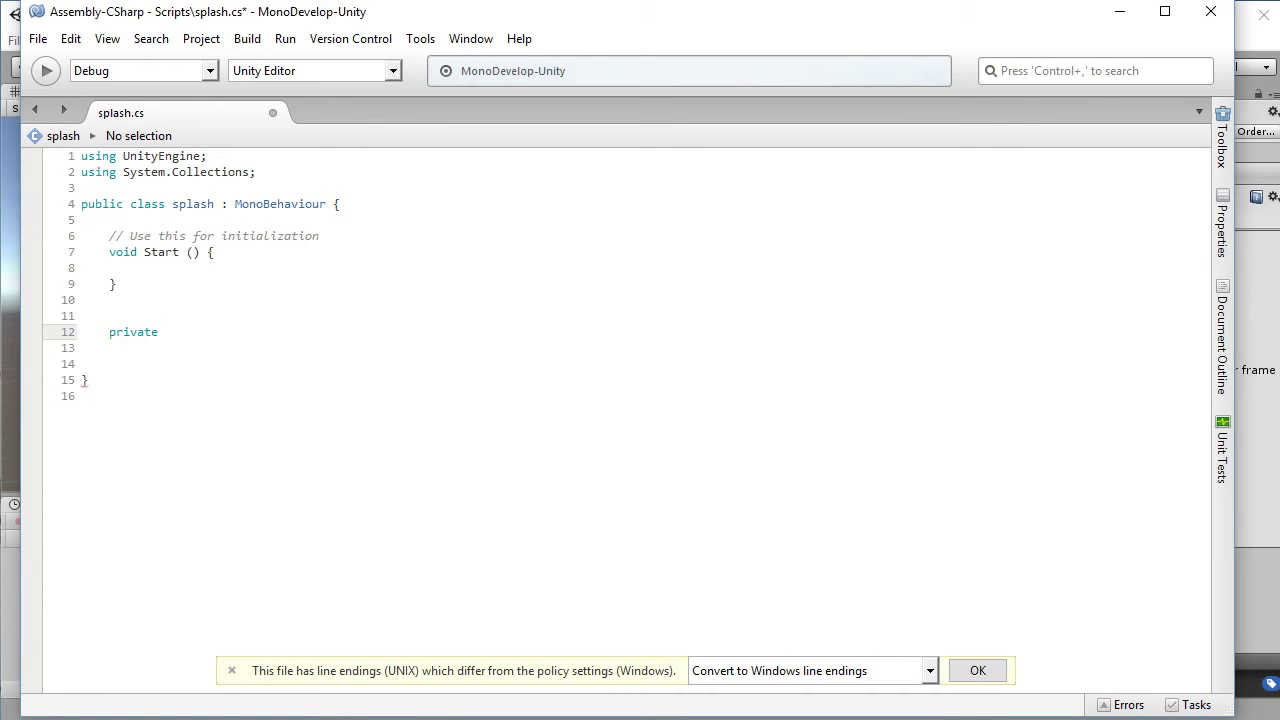
type("I")
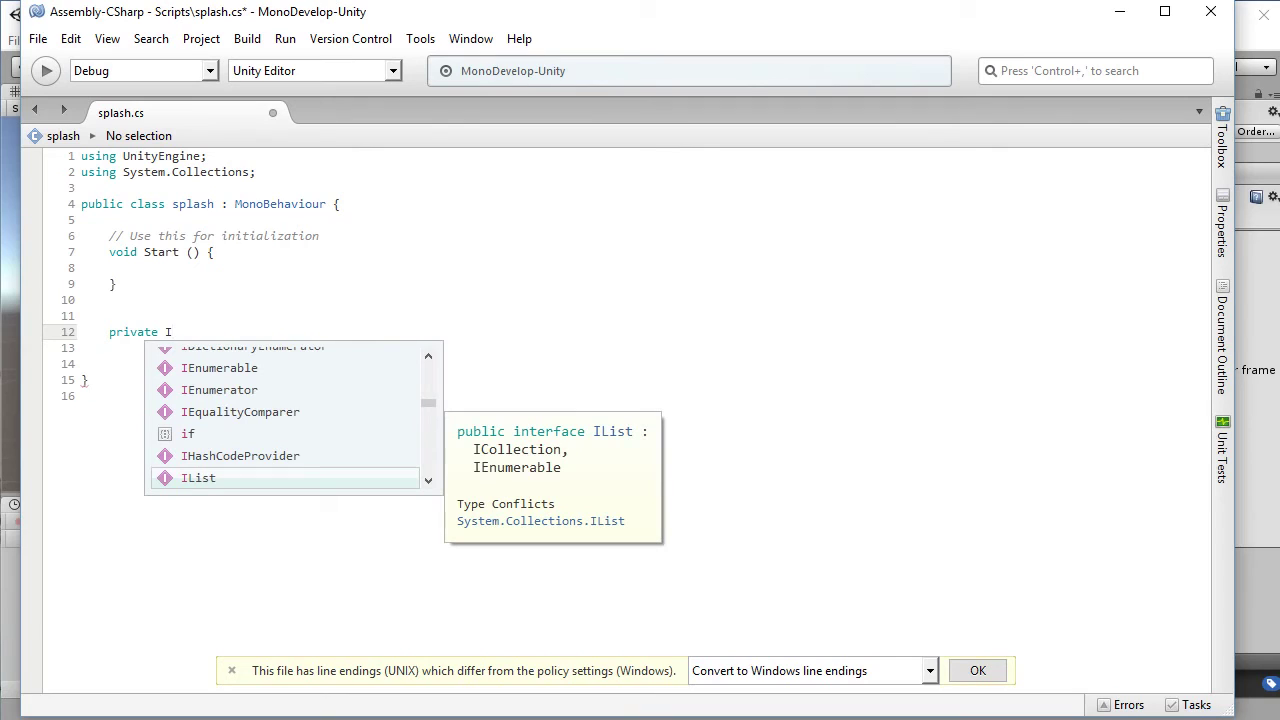
type("E")
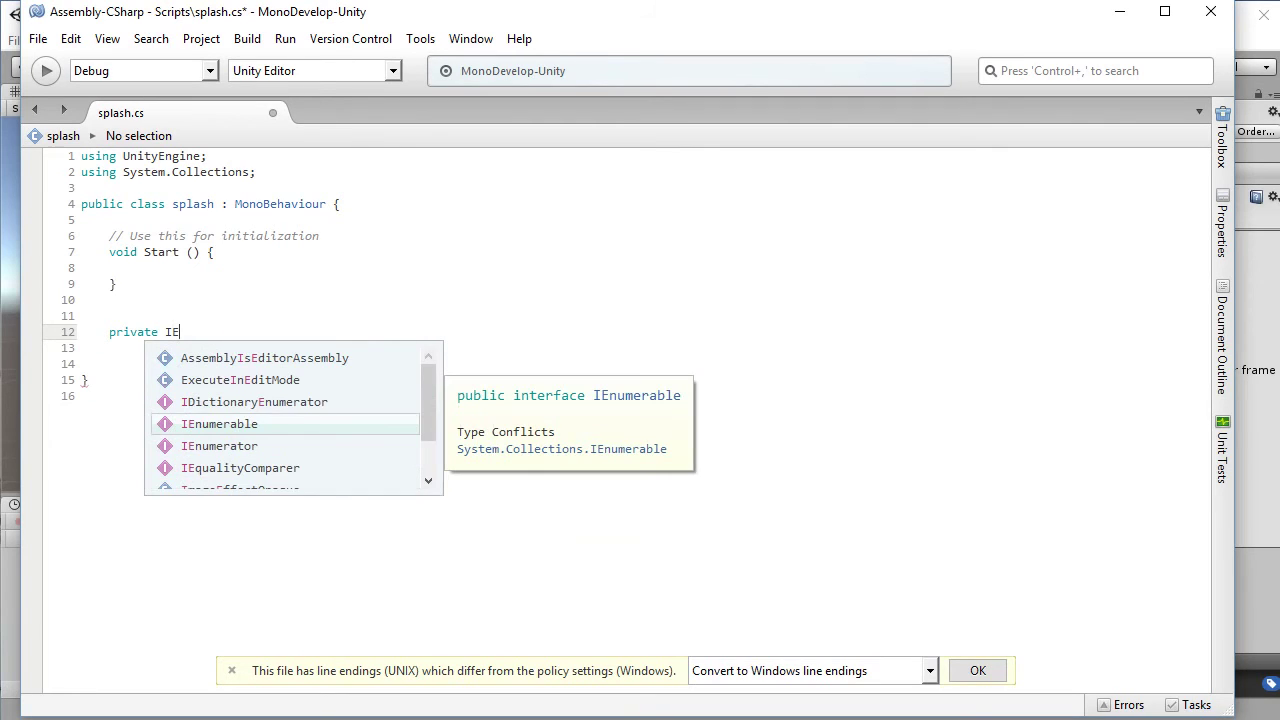
key("Down")
key("Return")
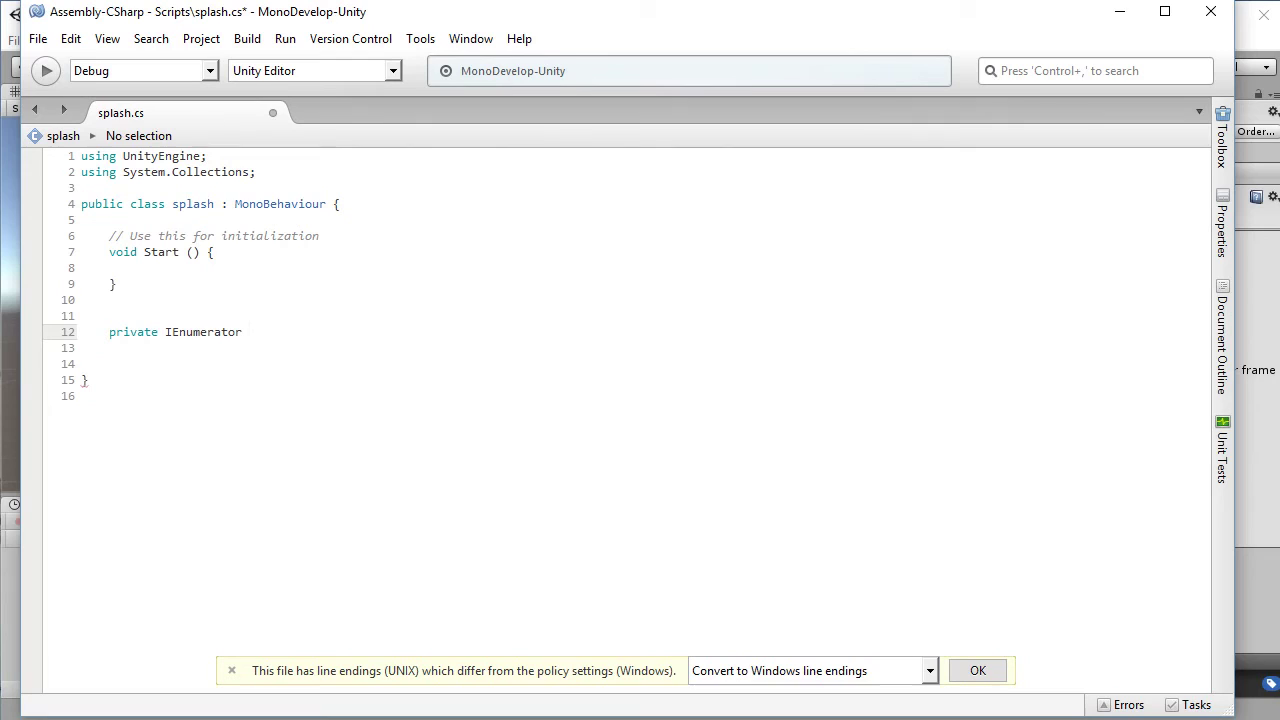
Write the OpenGame() method with braces and blank lines ready for its body.
type("OpenGame(){")
key("Return")
key("Return")
key("Return")
type("}")
key("Up")
key("Up")
key("Up")
key("Up")
key("Down")
key("Down")
key("Return")
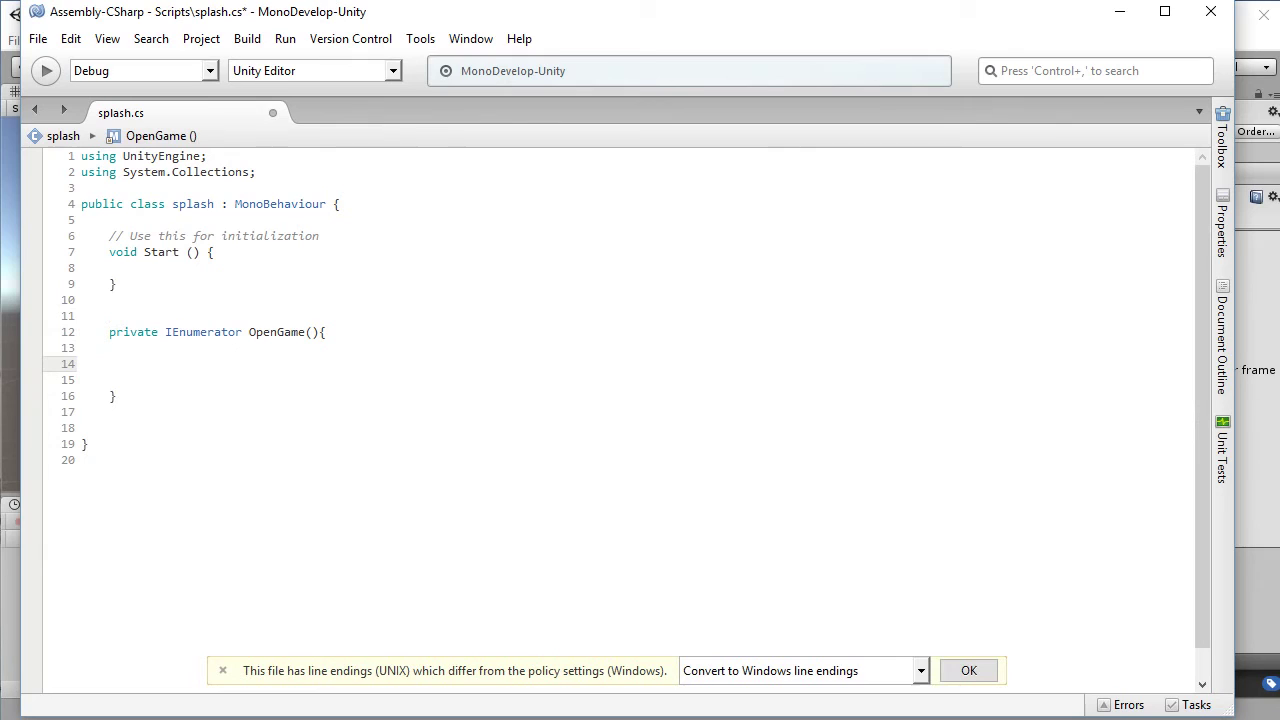
Inside OpenGame, write yield return new WaitForSeconds (5); using autocomplete.
type("y")
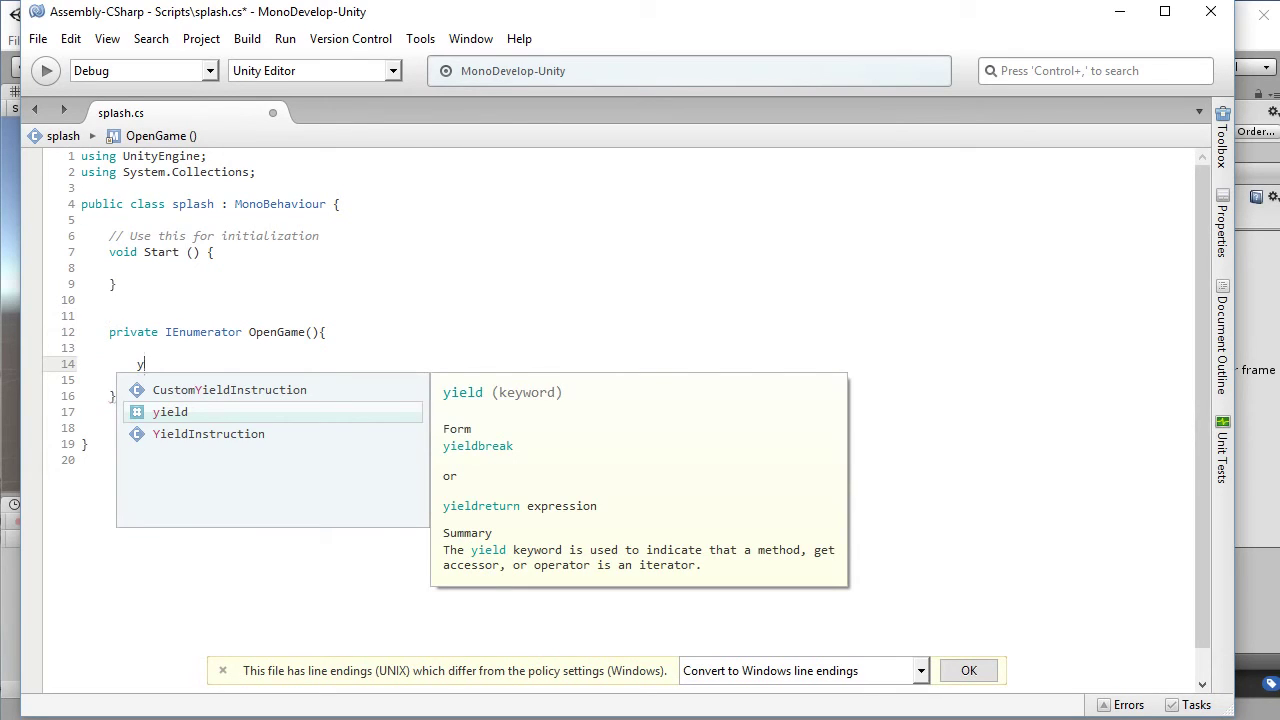
key("Return")
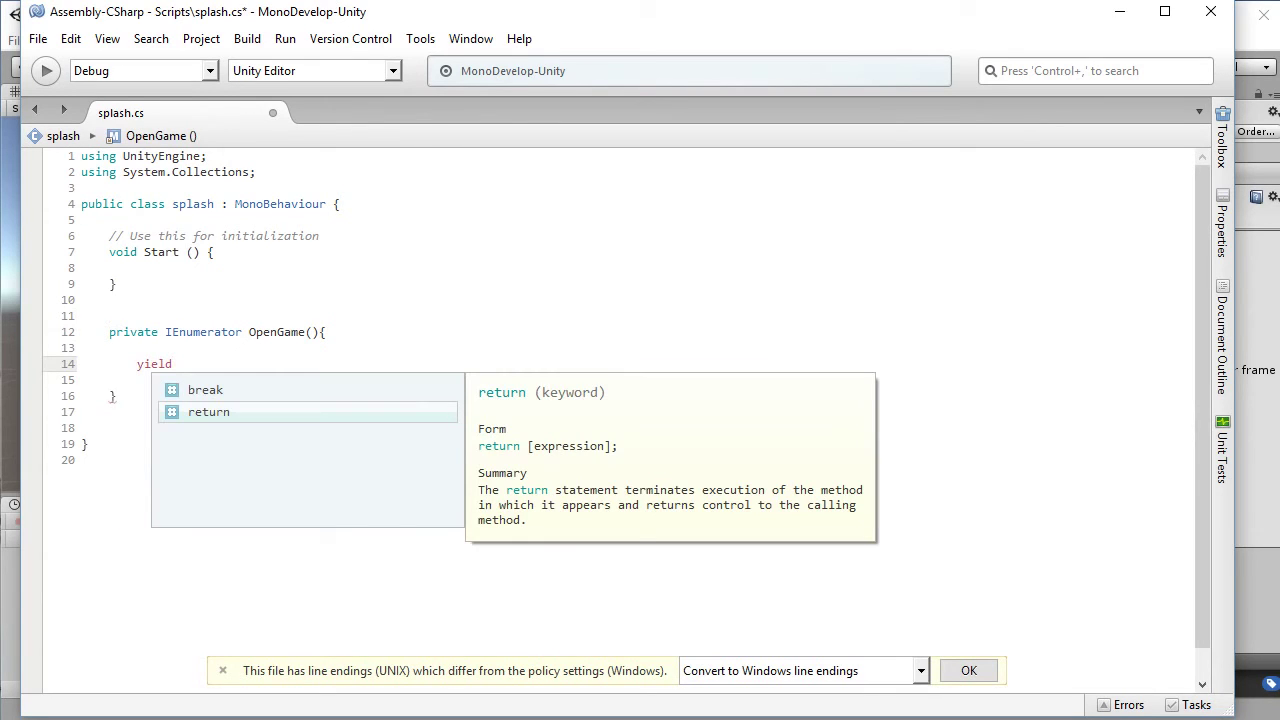
type("re")
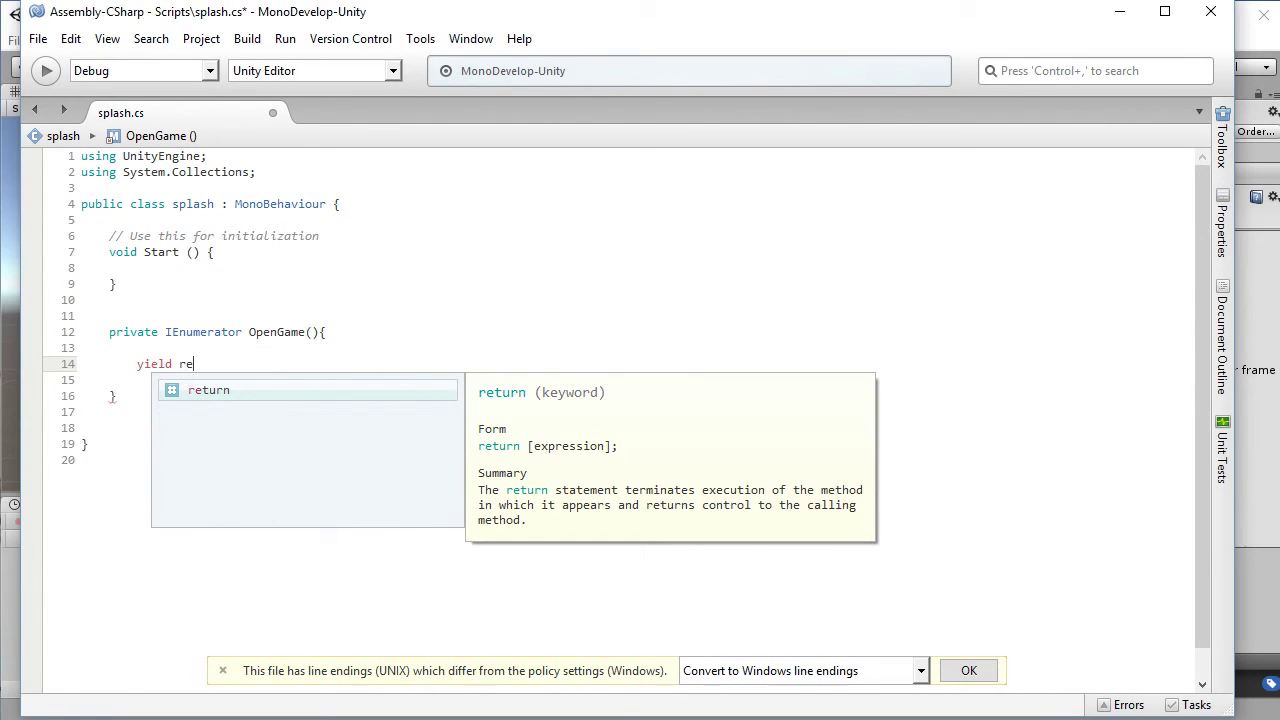
key("Return")
type("new ")
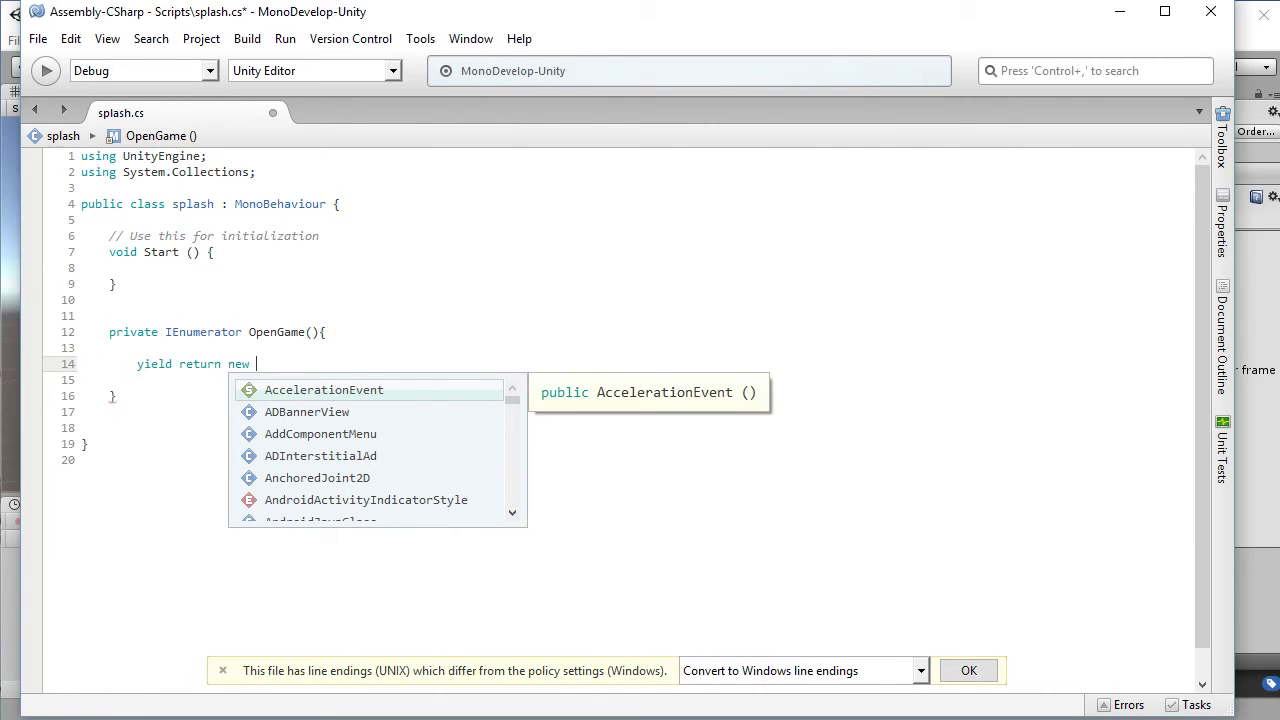
type("wa")
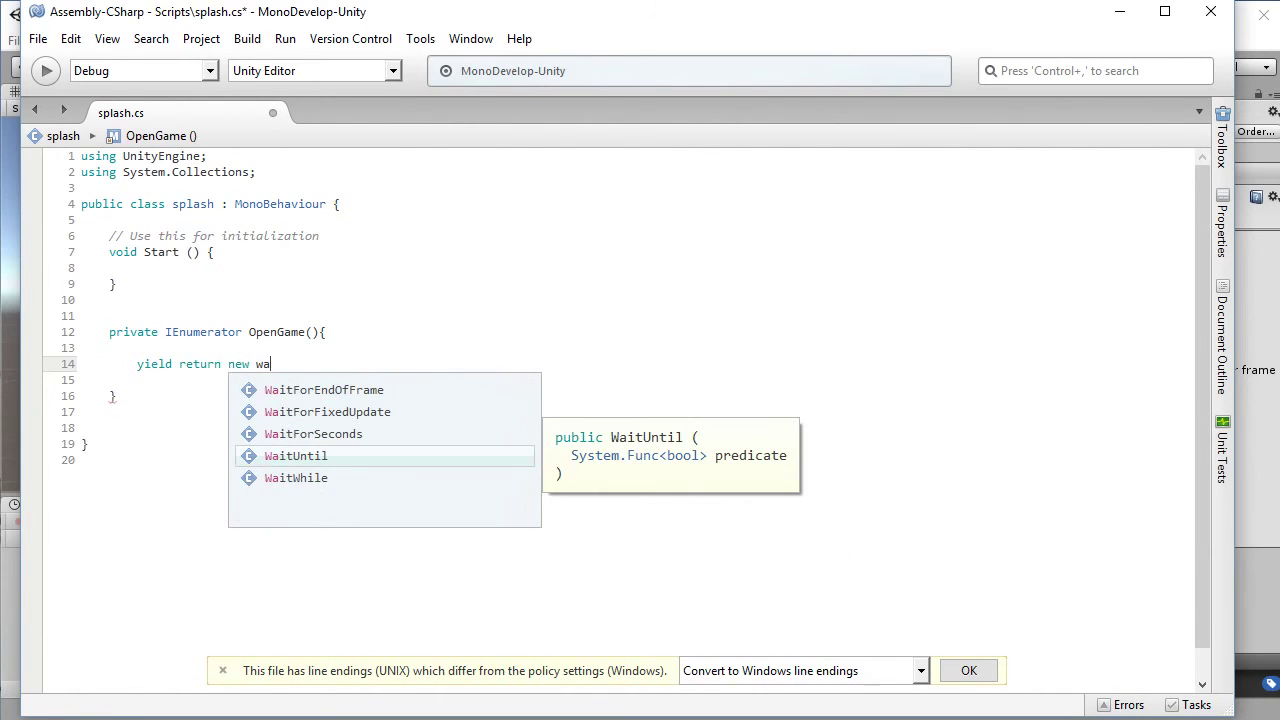
key("Up")
key("Return")
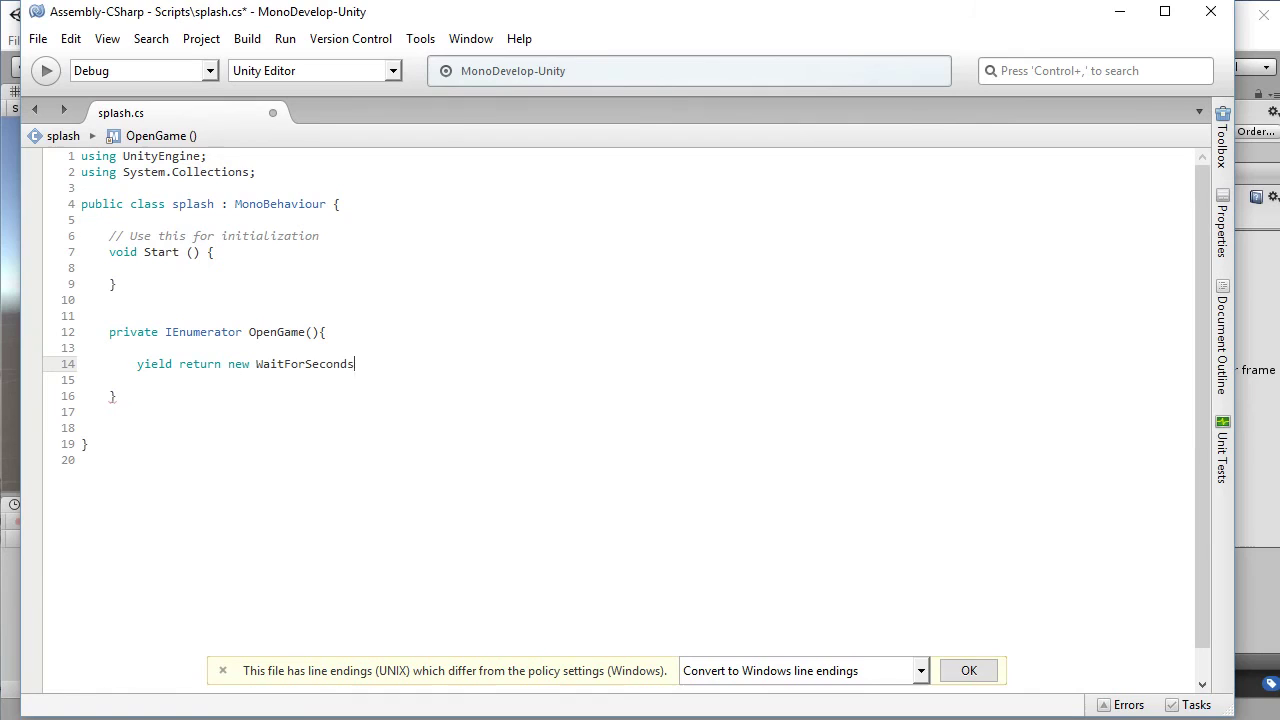
type("(")
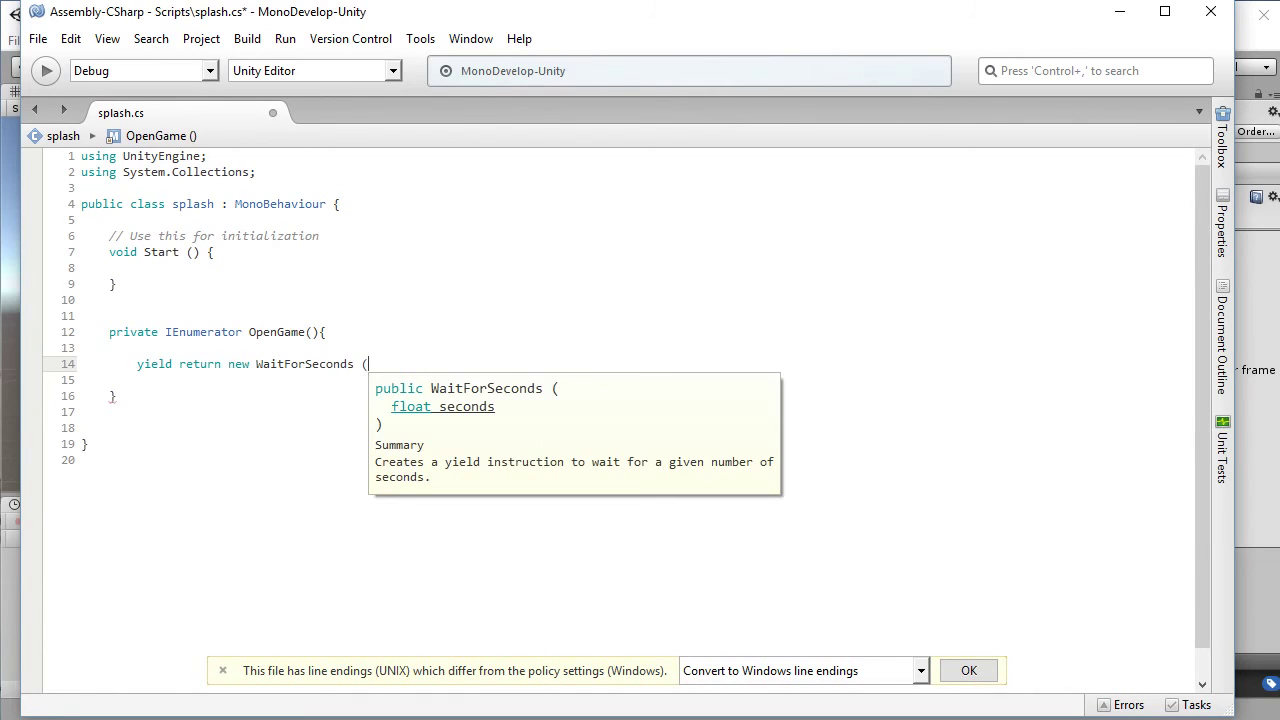
type("5);")
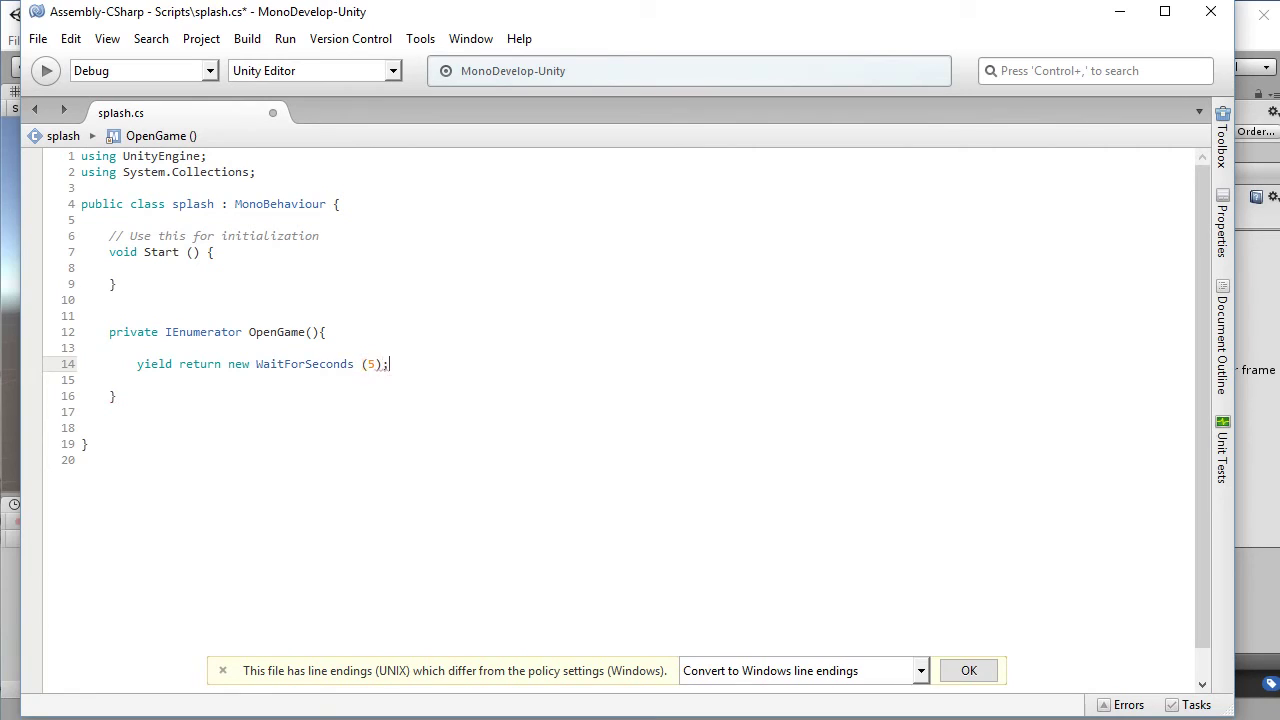
key("shift+Home")
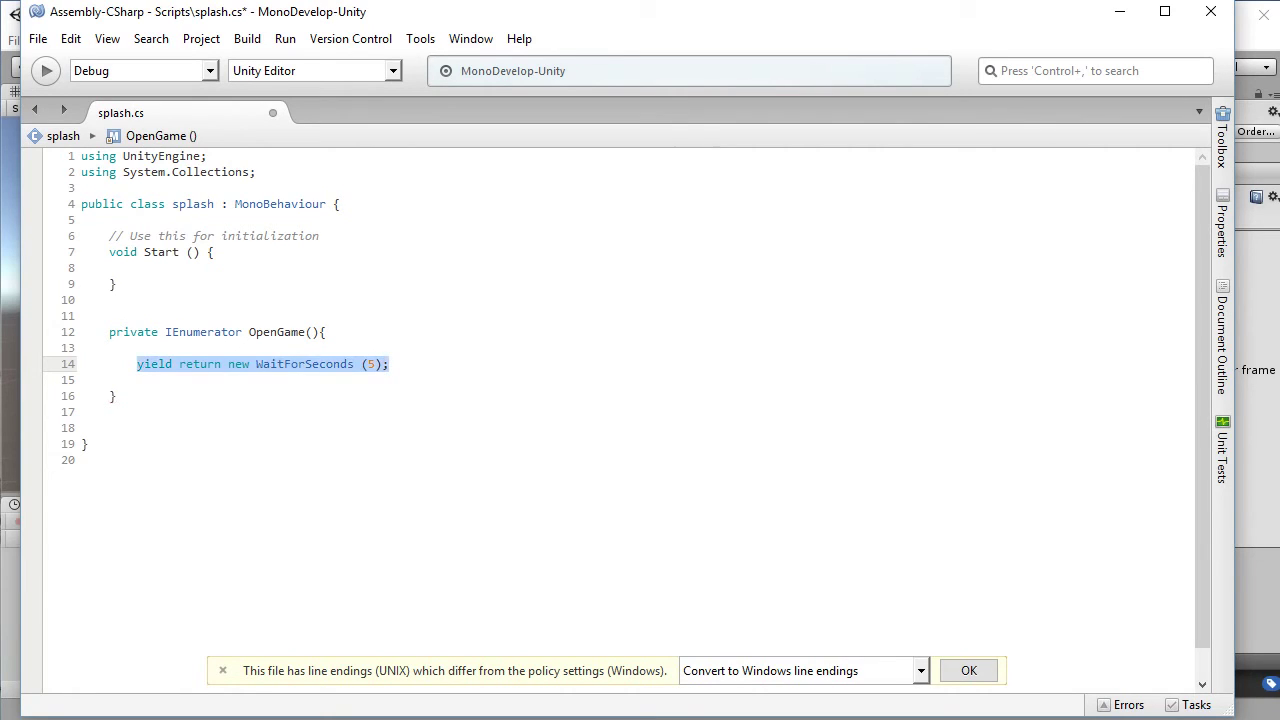
key("Down")
key("Return")
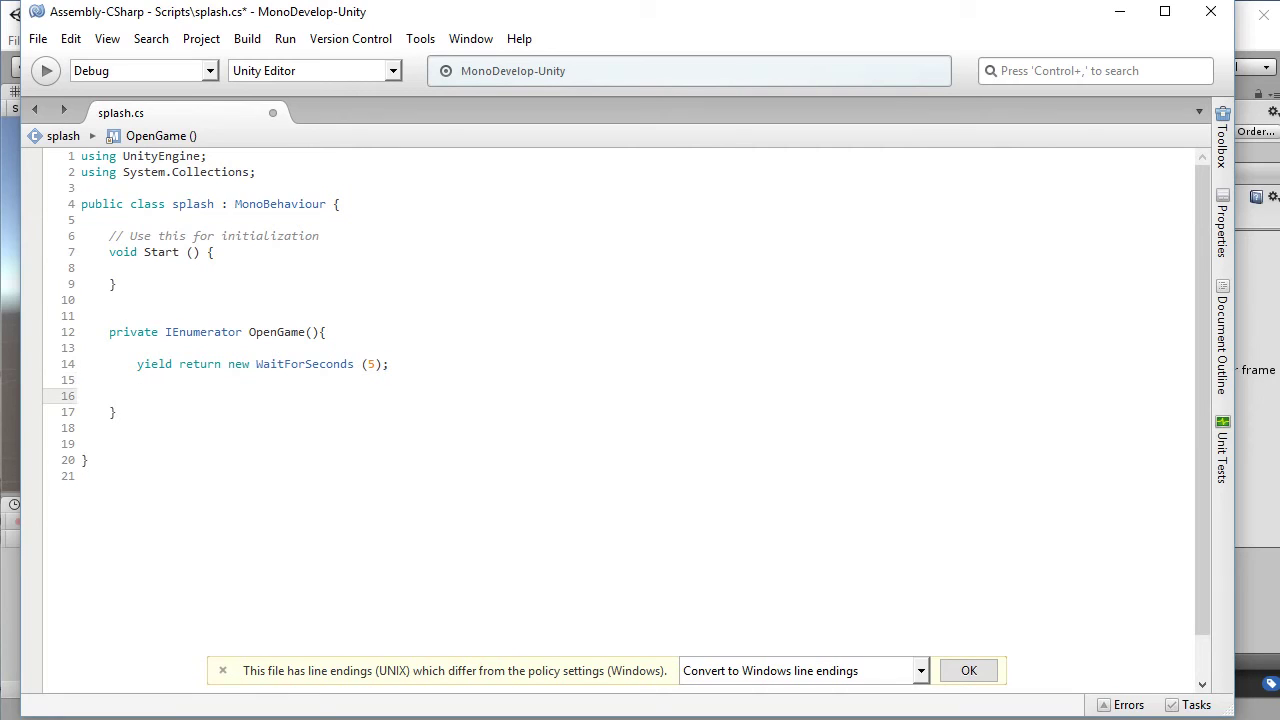
Make a new empty line beneath the existing using directives at the top of splash.cs.
key("Up")
key("Up")
key("ctrl+Home")
key("Down")
key("Down")
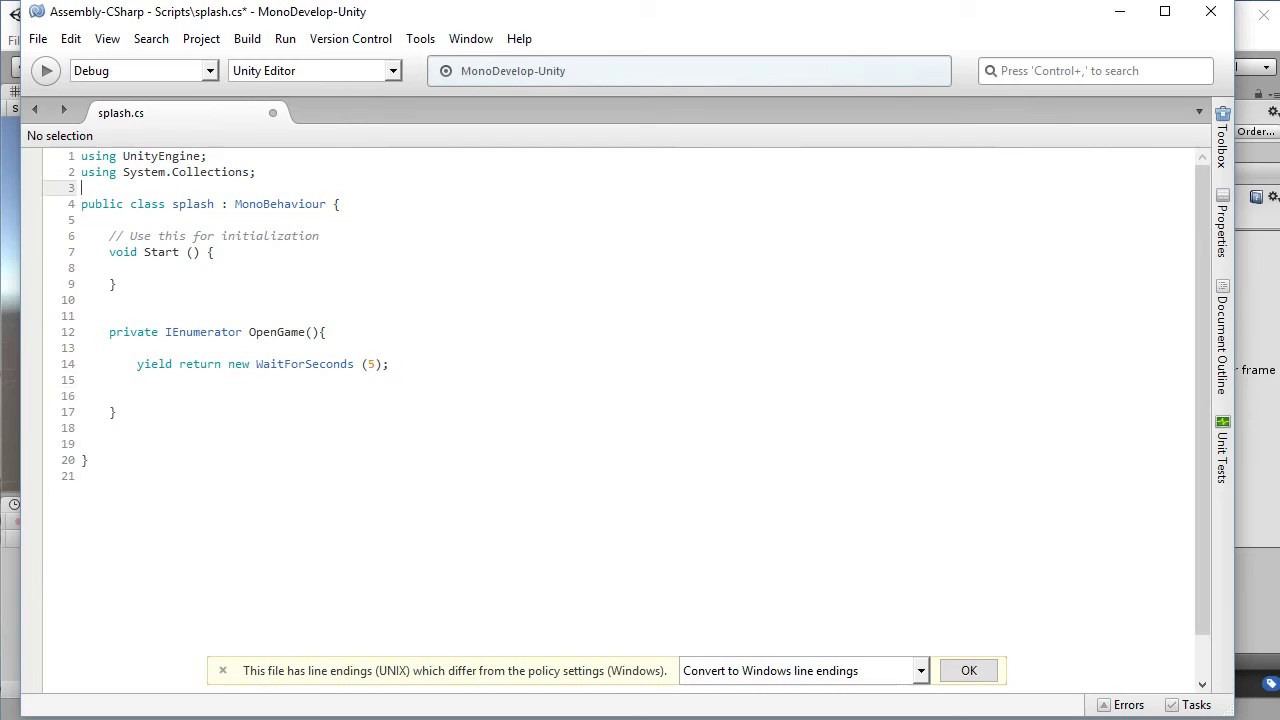
key("Return")
key("Up")
key("Up")
key("Up")
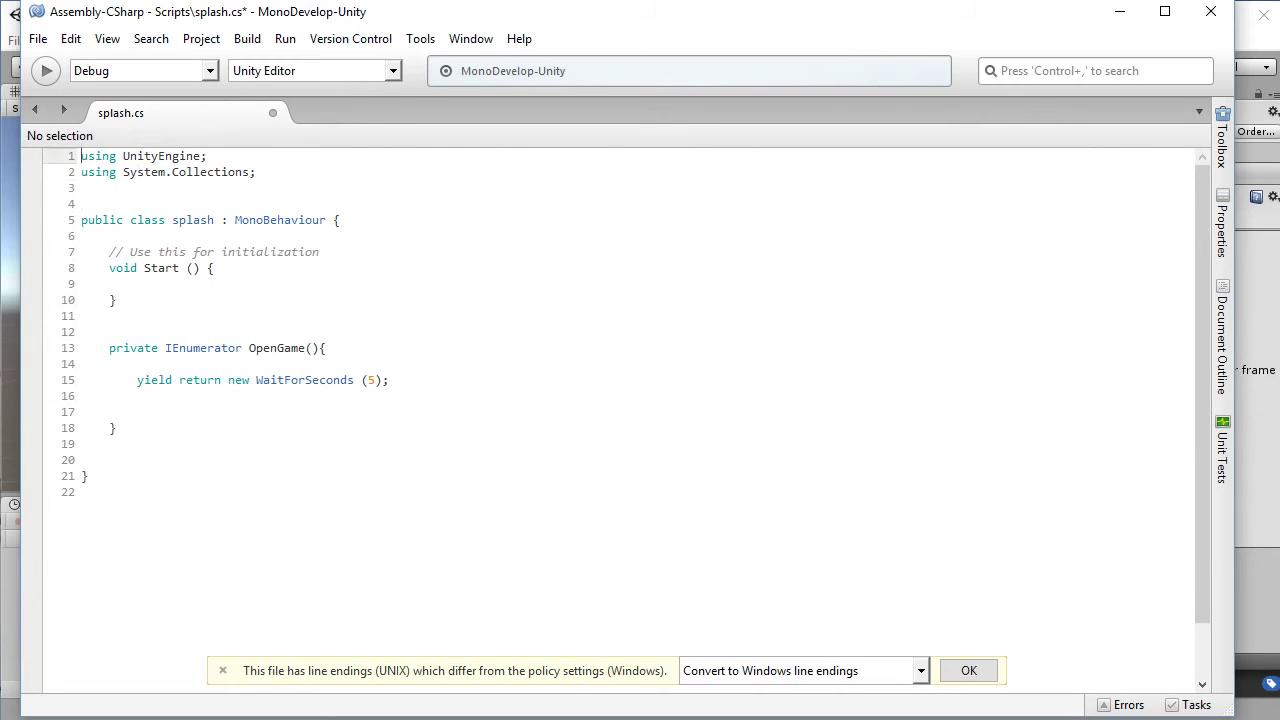
key("shift+Down")
key("shift+Down")
key("Right")
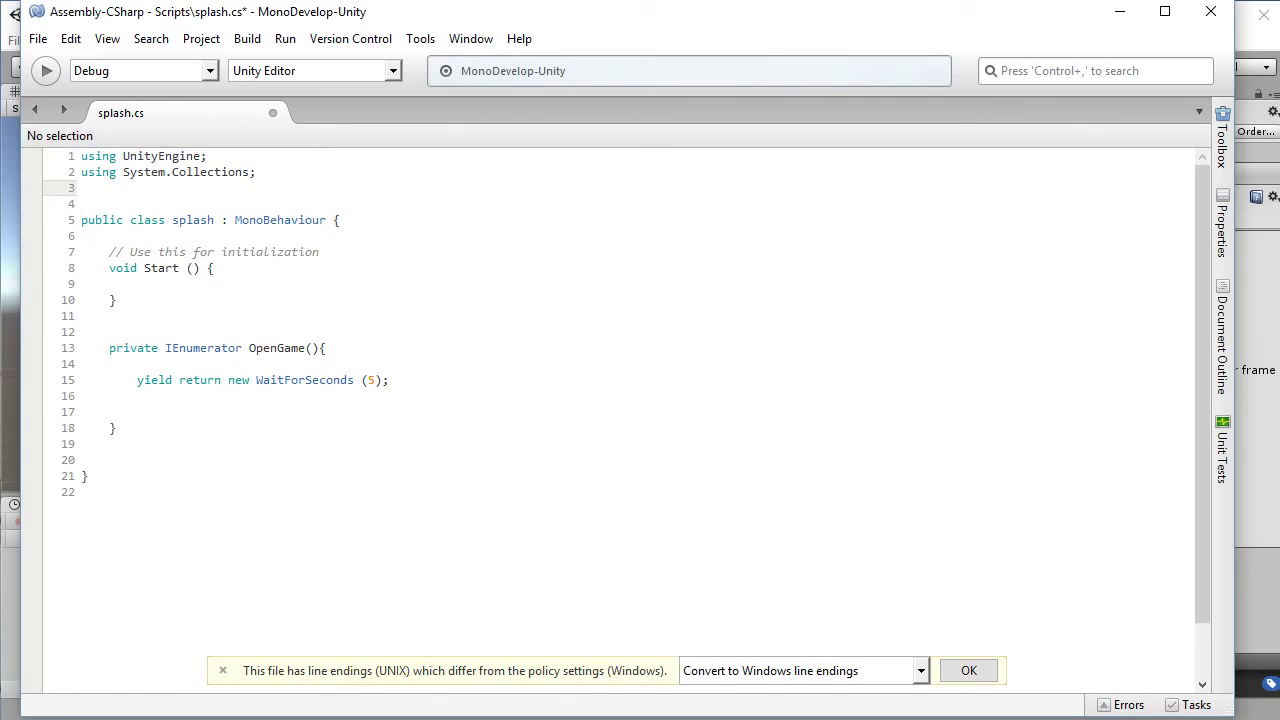
Write using UnityEngine.SceneManagement; on line 3 via namespace autocomplete.
type("using ")
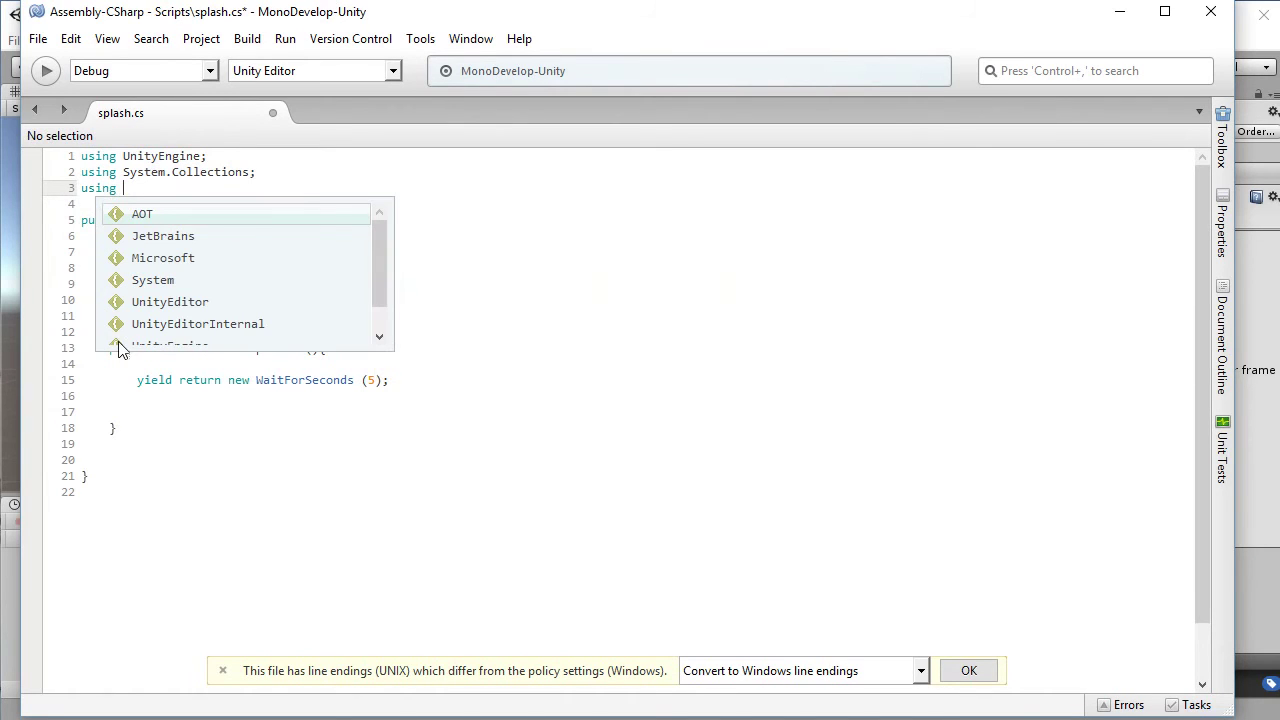
type("U")
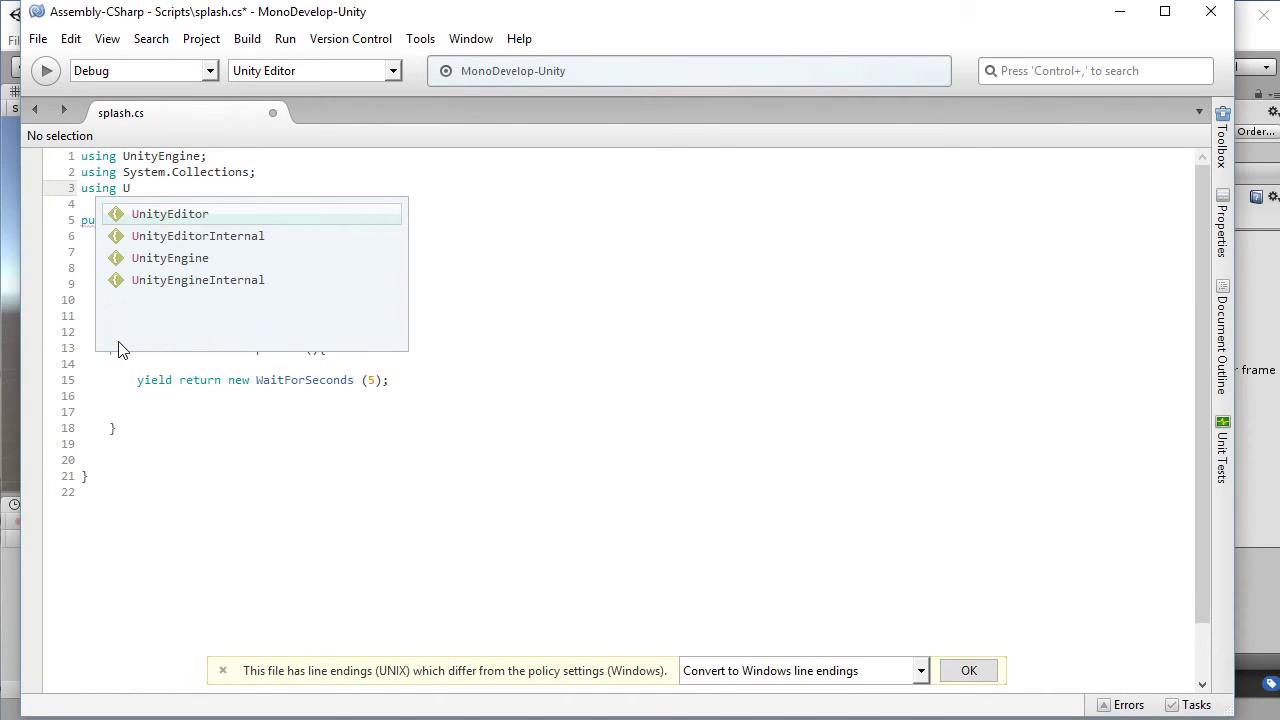
key("Down")
key("Down")
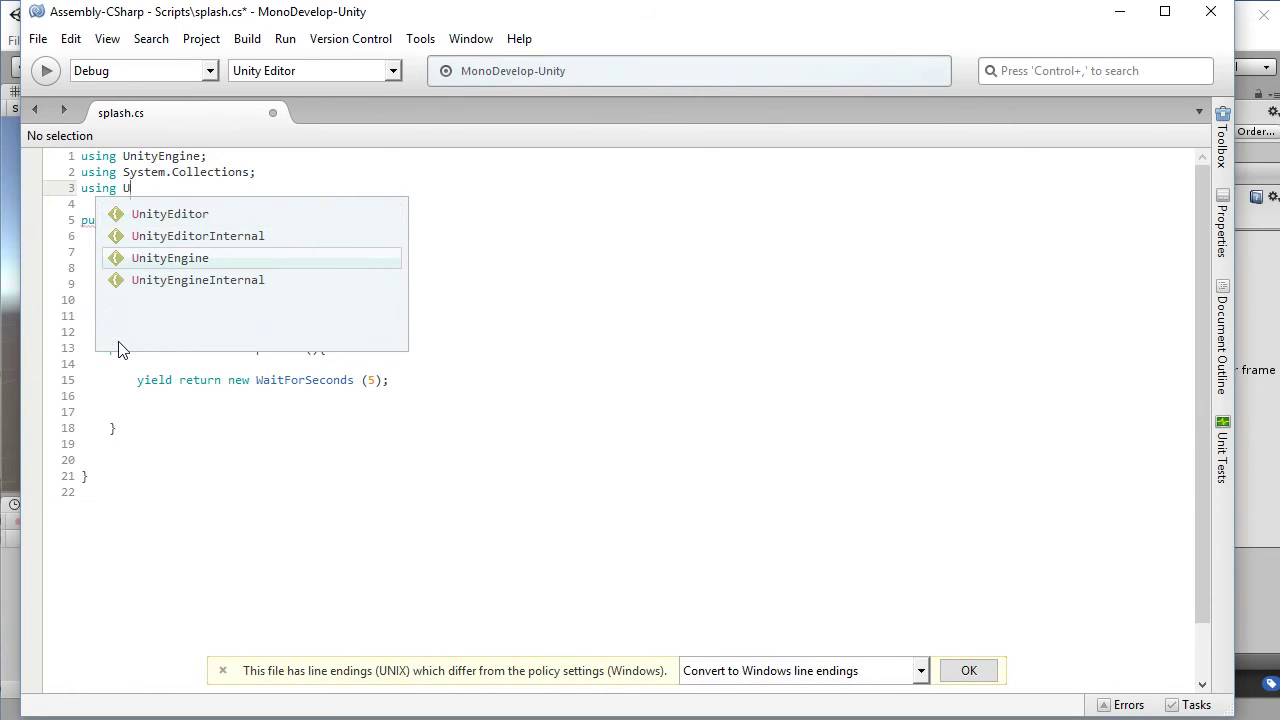
key("Return")
type(".s")
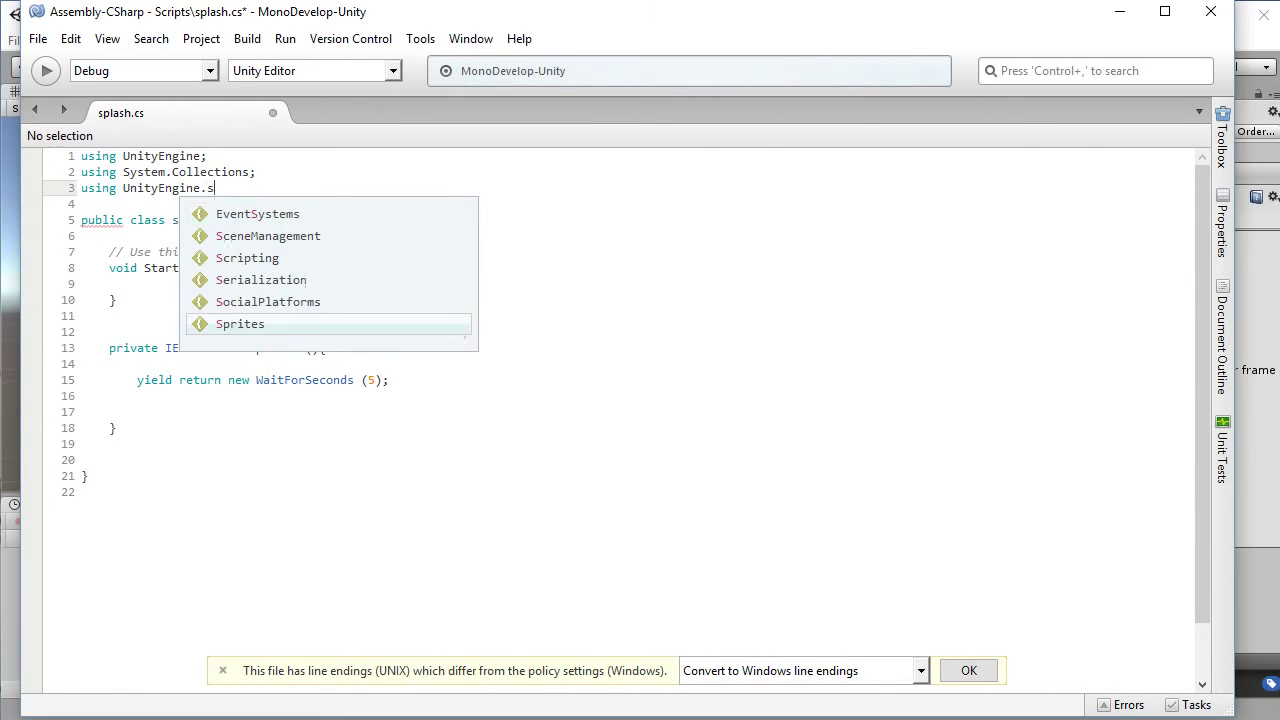
type("c")
key("Up")
key("Return")
type(";")
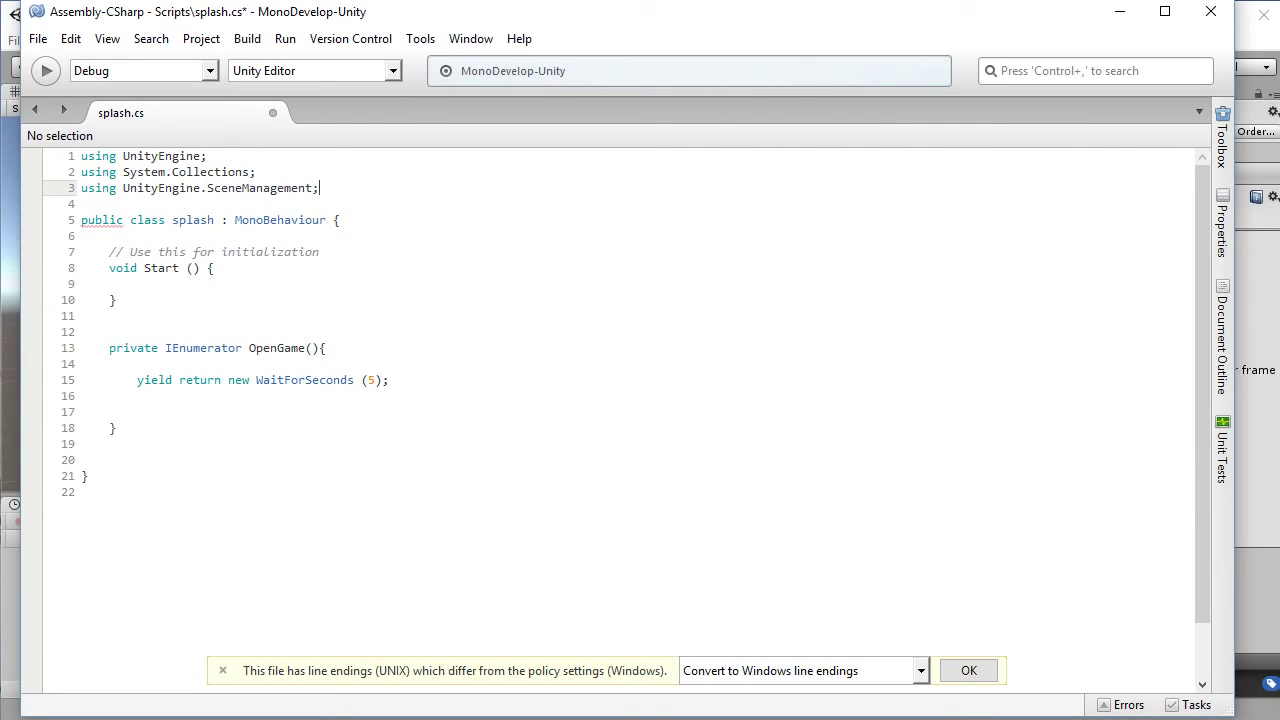
key("ctrl+shift+Left")
key("ctrl+shift+Left")
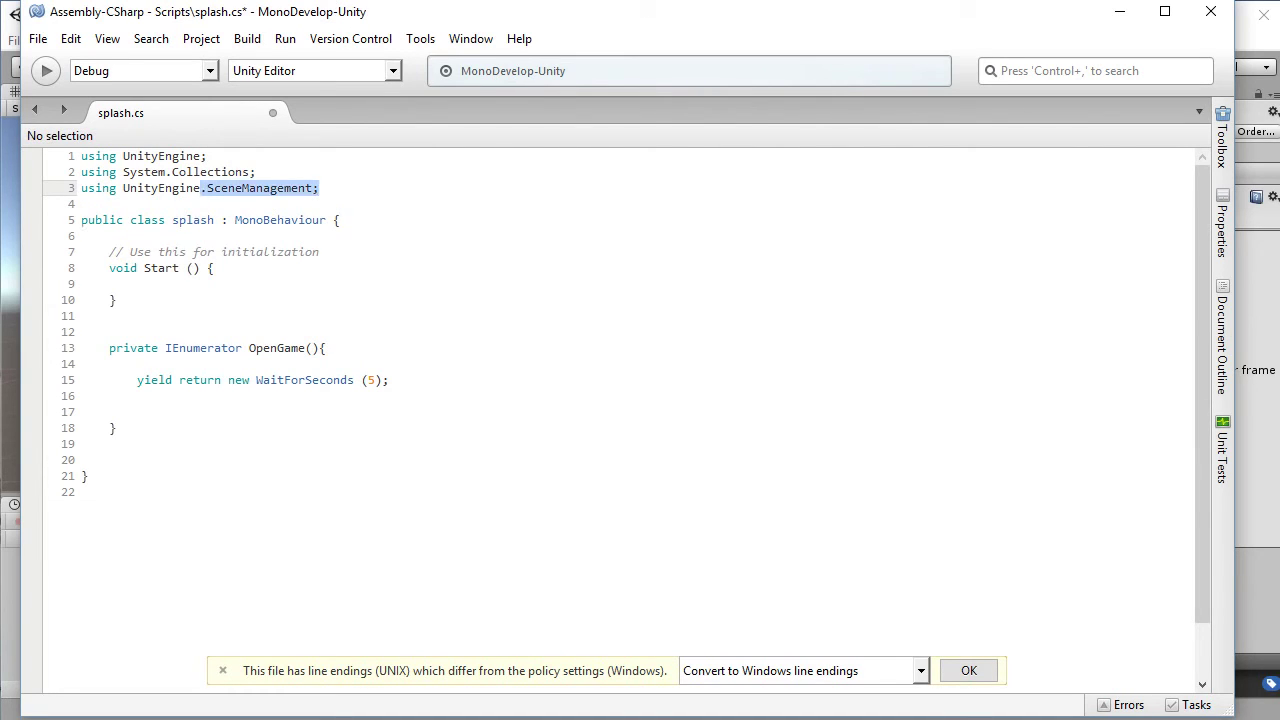
key("Down")
key("Down")
key("Down")
key("Down")
key("Down")
key("Down")
key("Down")
key("Down")
key("Down")
key("Down")
key("Down")
key("Down")
key("Down")
key("Down")
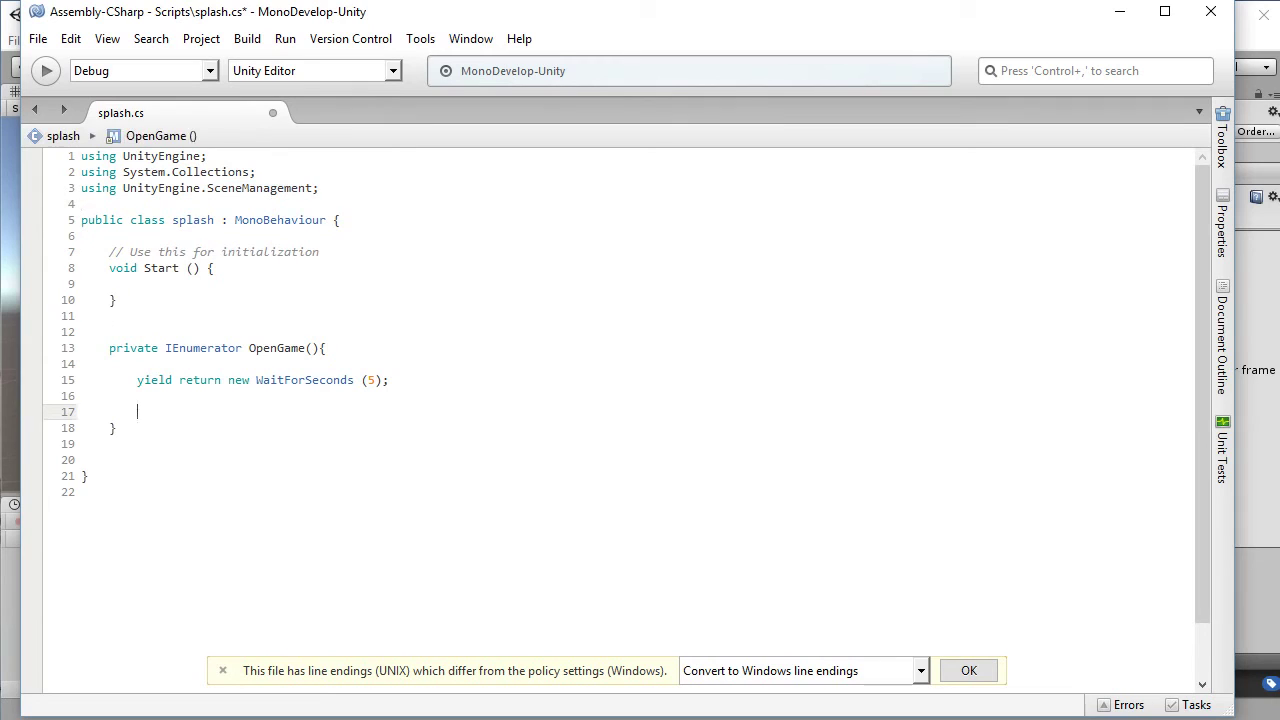
Add SceneManager.LoadScene ("menu"); after the wait in OpenGame using autocomplete.
type("scn")
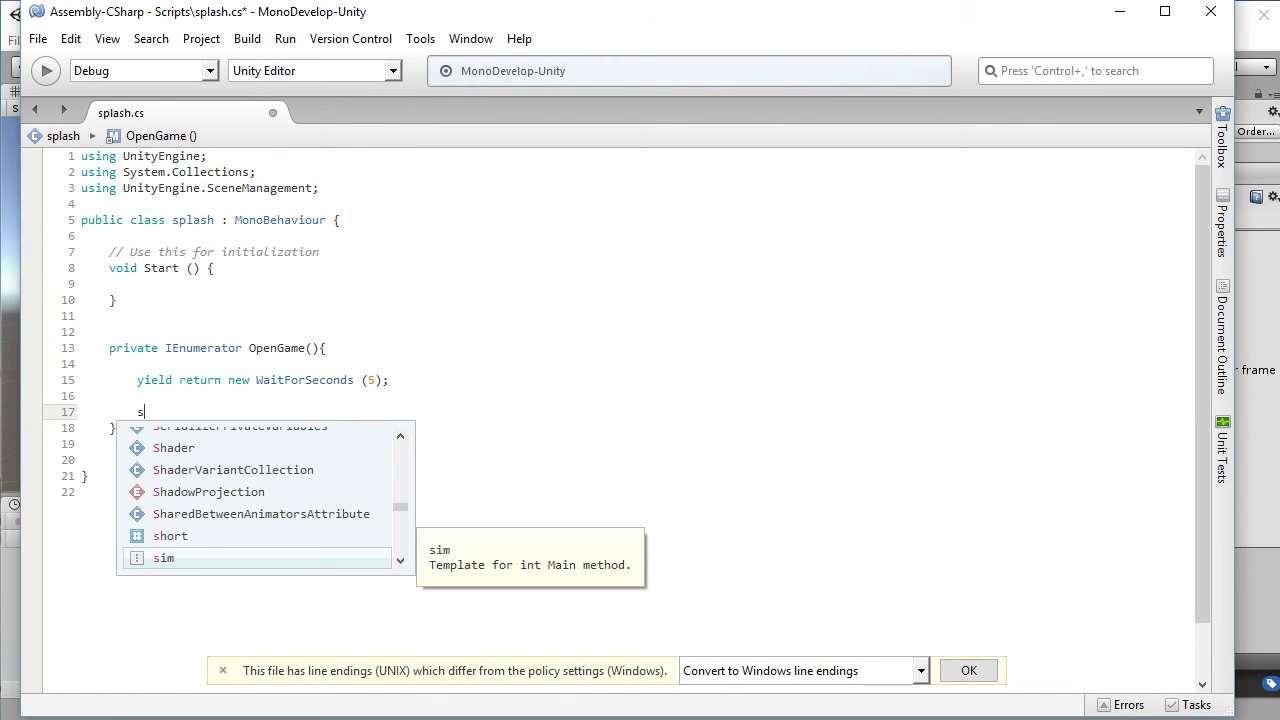
key("BackSpace")
key("BackSpace")
key("BackSpace")
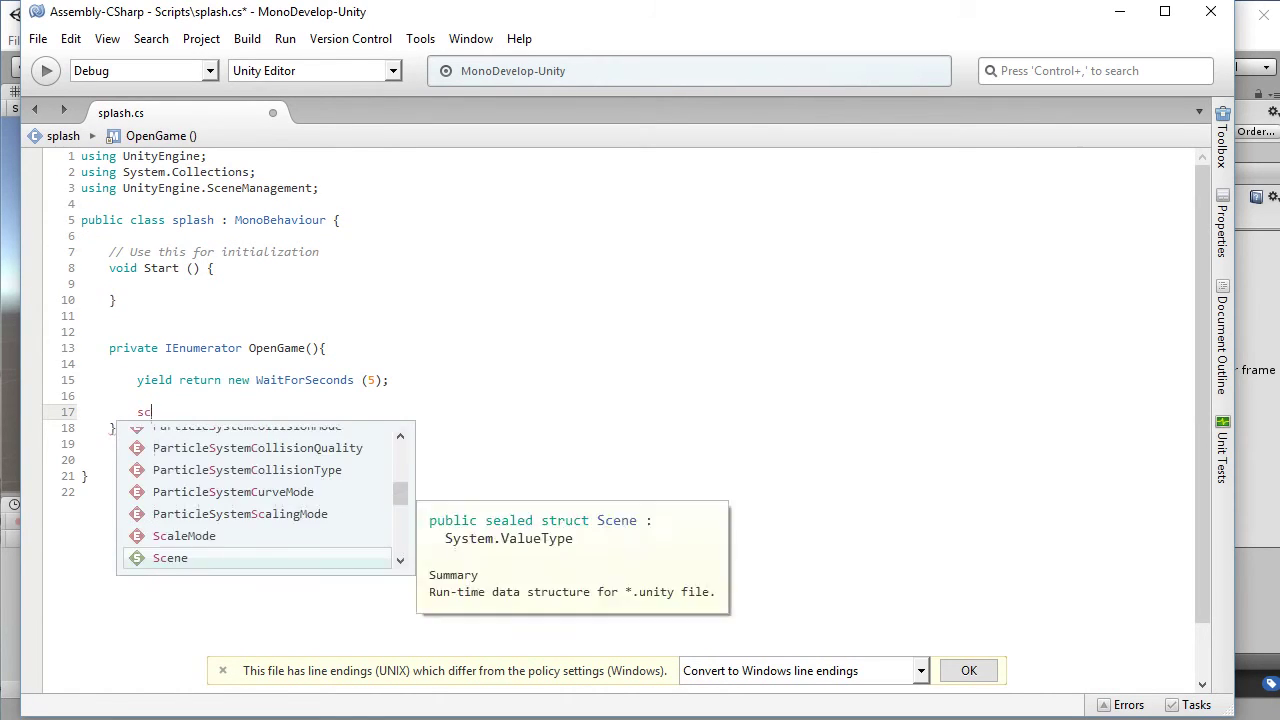
type("ce")
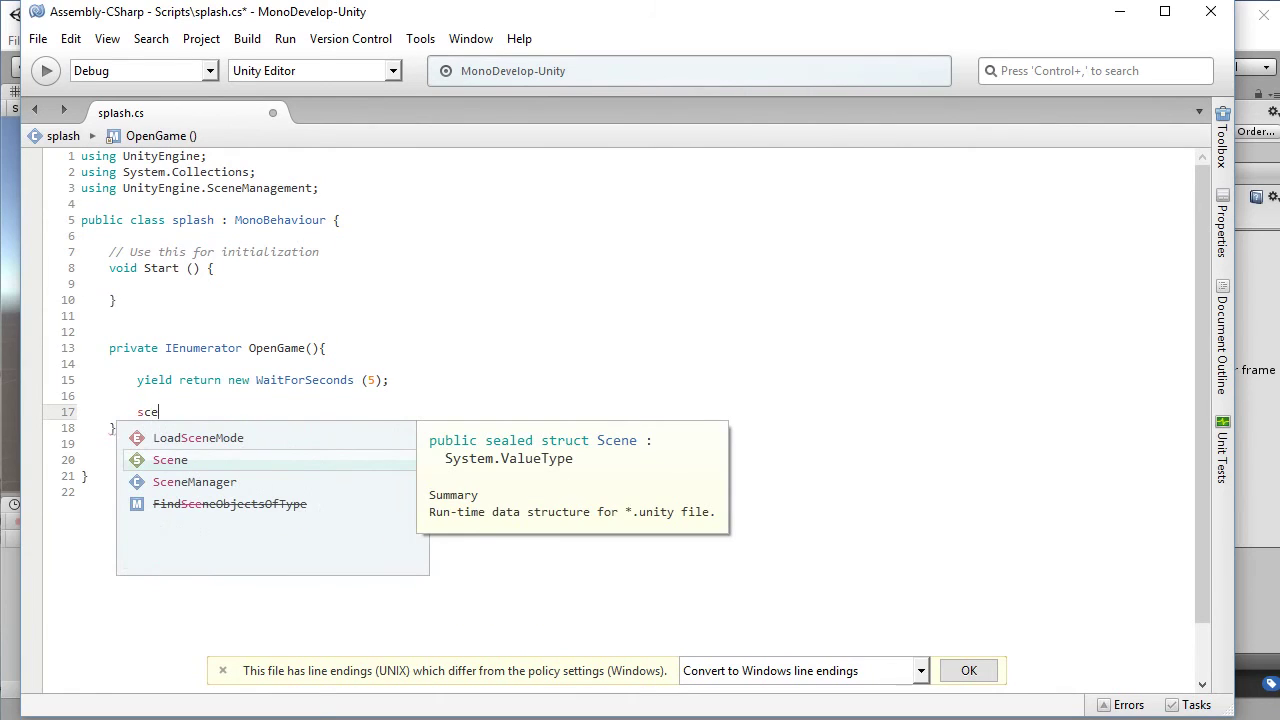
key("Up")
key("Down")
key("Down")
key("Return")
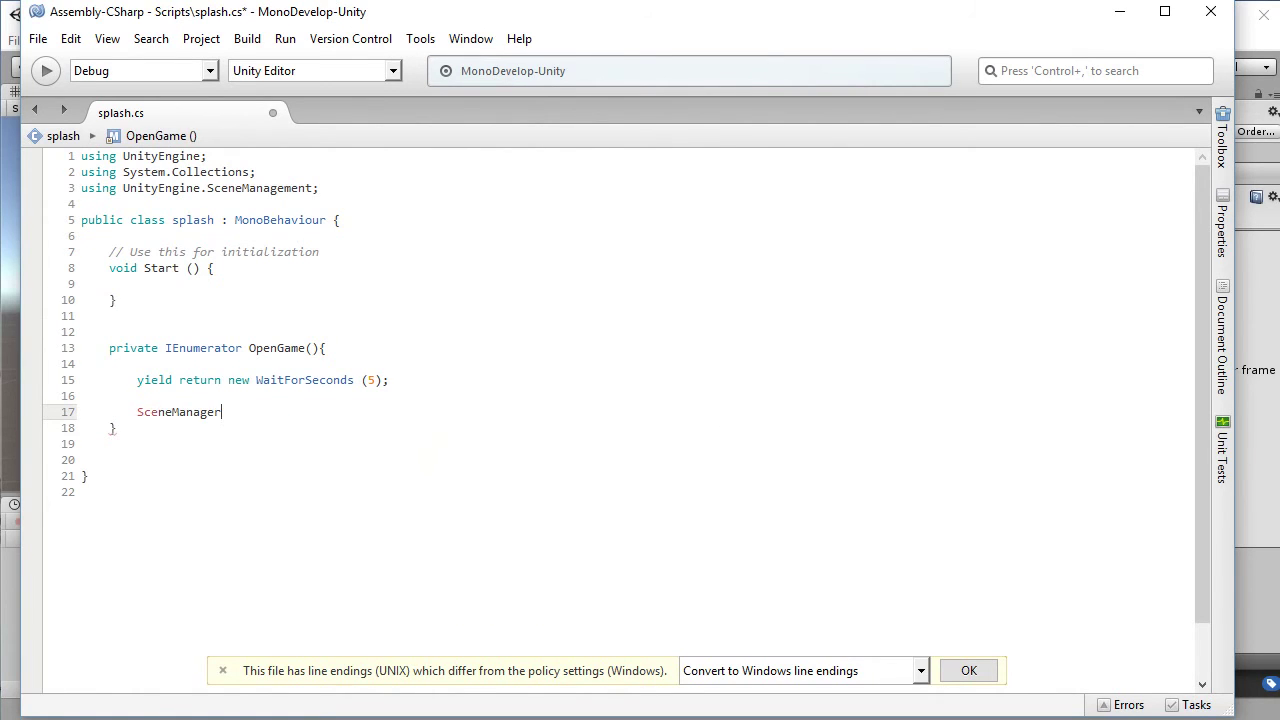
type(".")
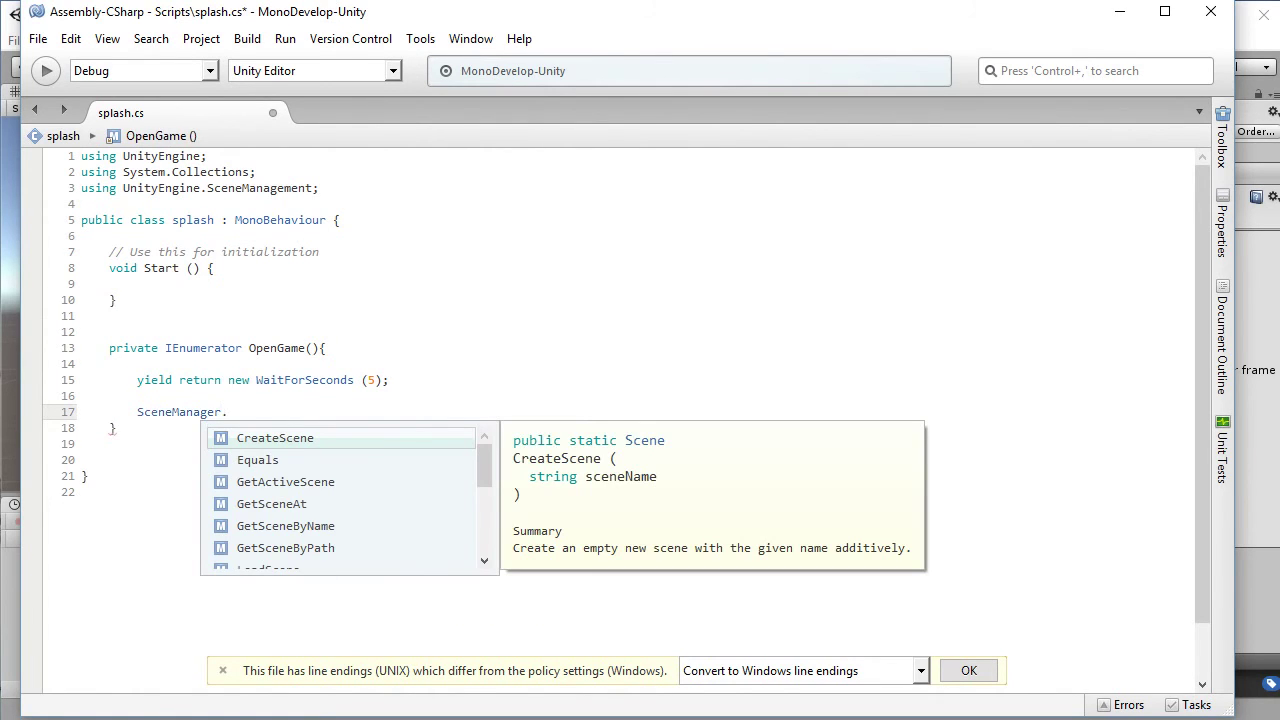
type("lo")
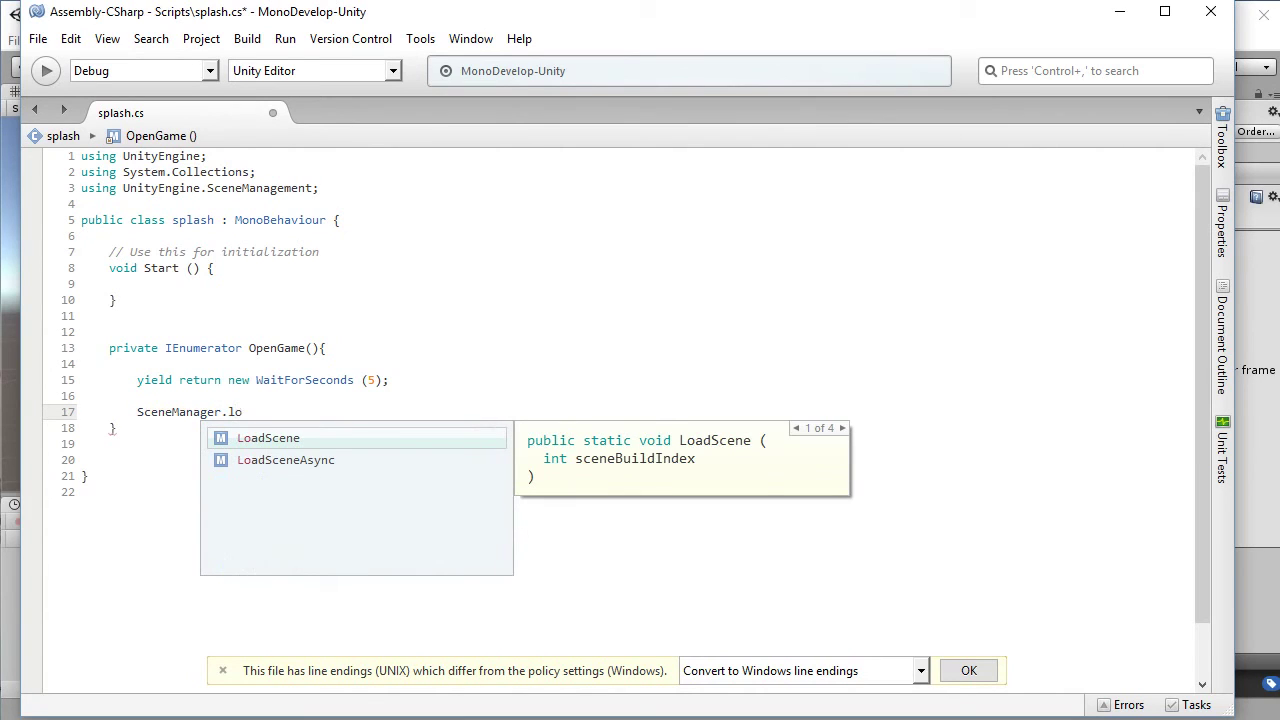
key("Return")
type("(")
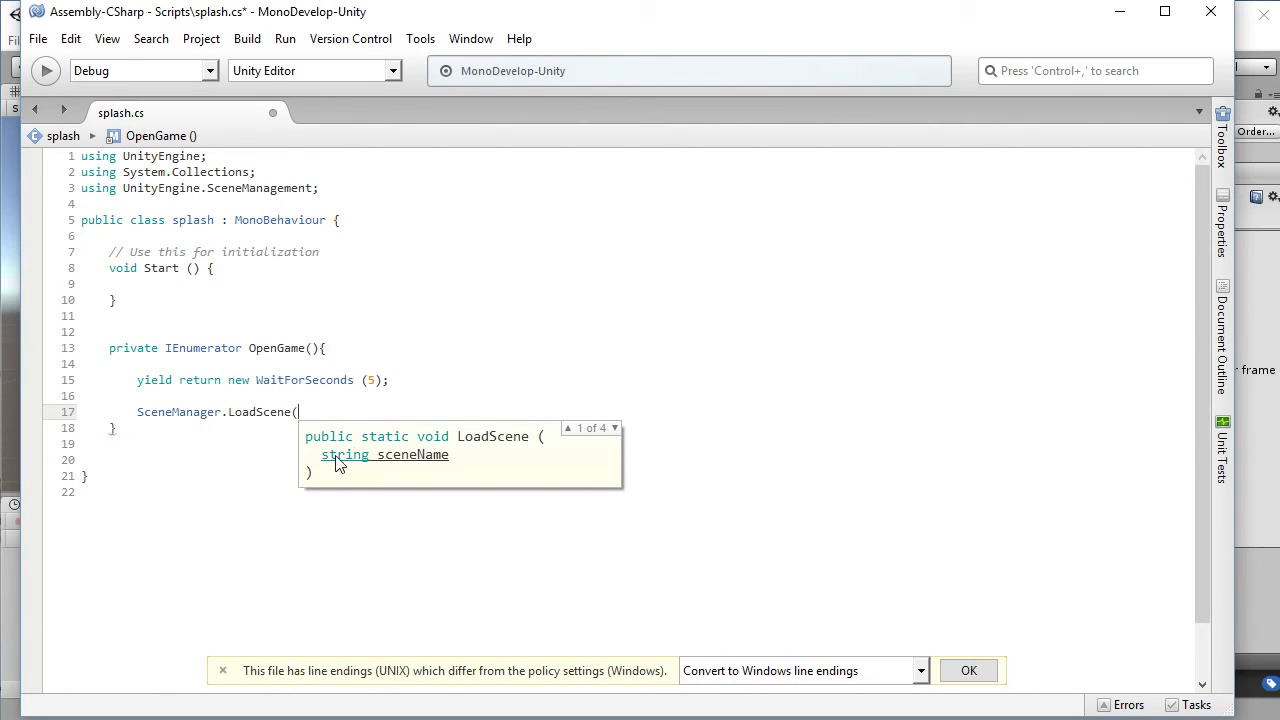
type("\"menu\");")
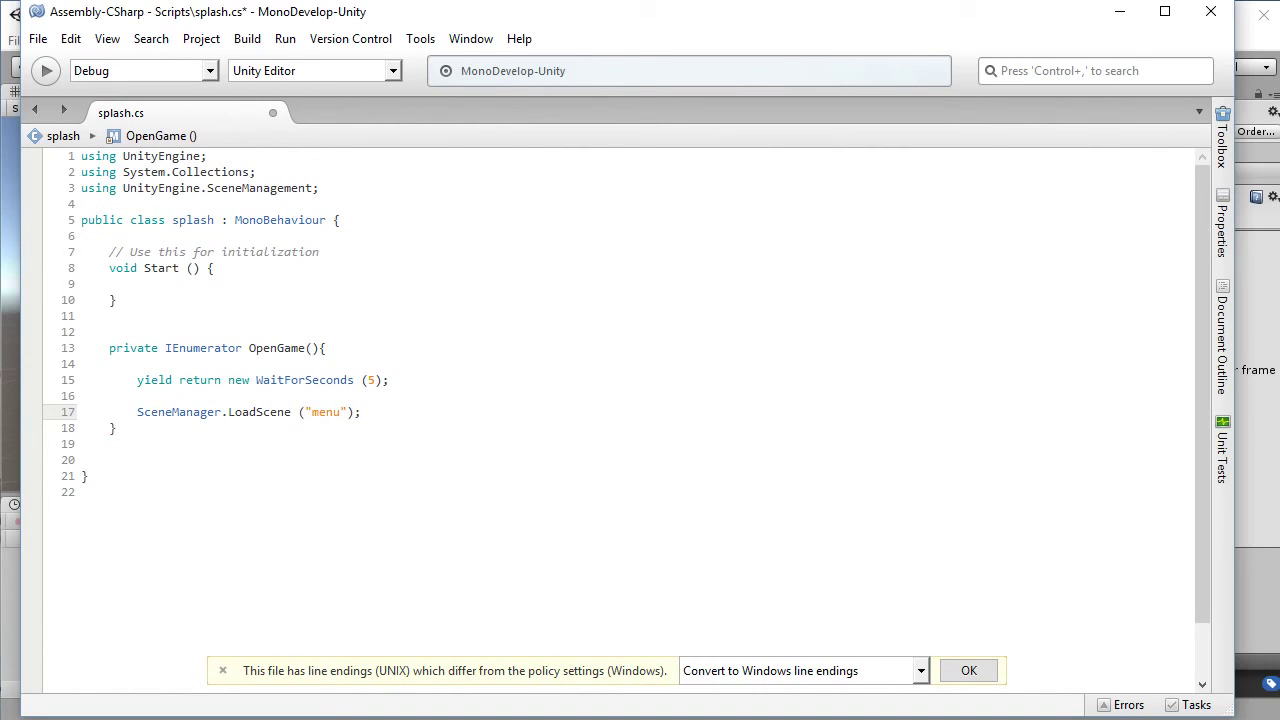
Review the OpenGame and Start code and place the caret inside Start().
left_click(385, 381)
double_click(268, 349)
left_click(180, 292)
left_click_drag(110, 252, 167, 307)
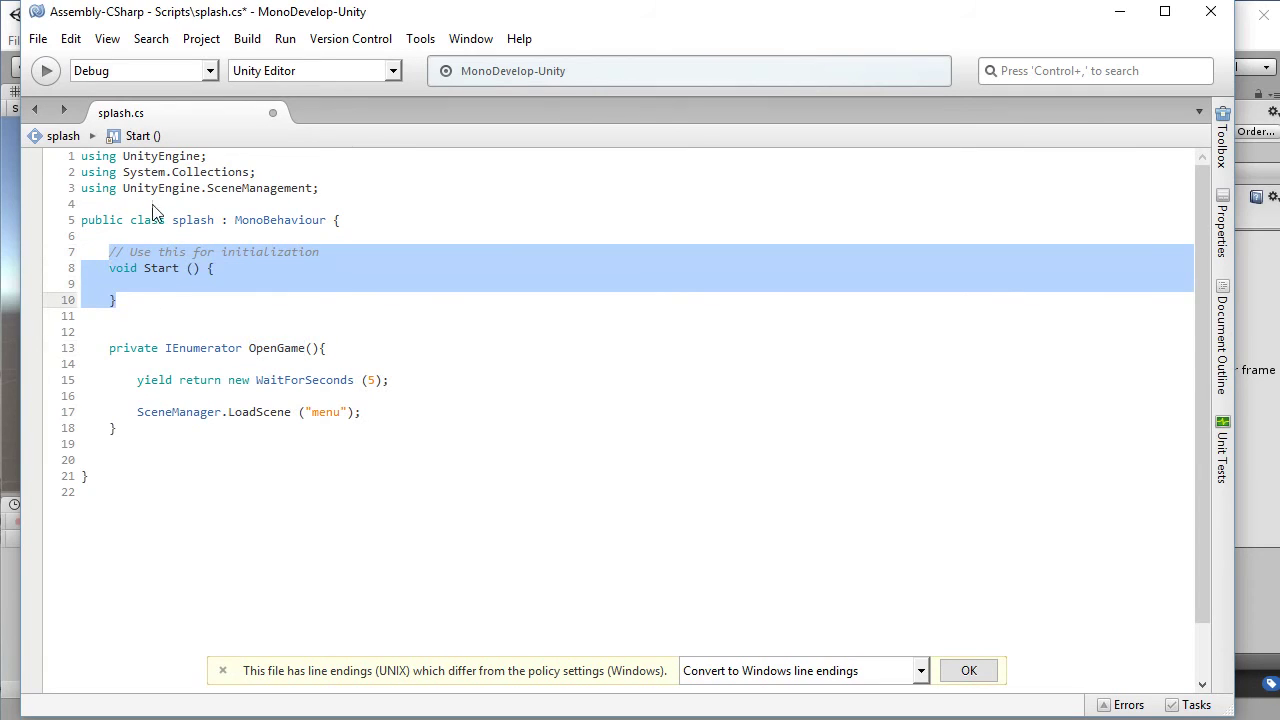
left_click(163, 289)
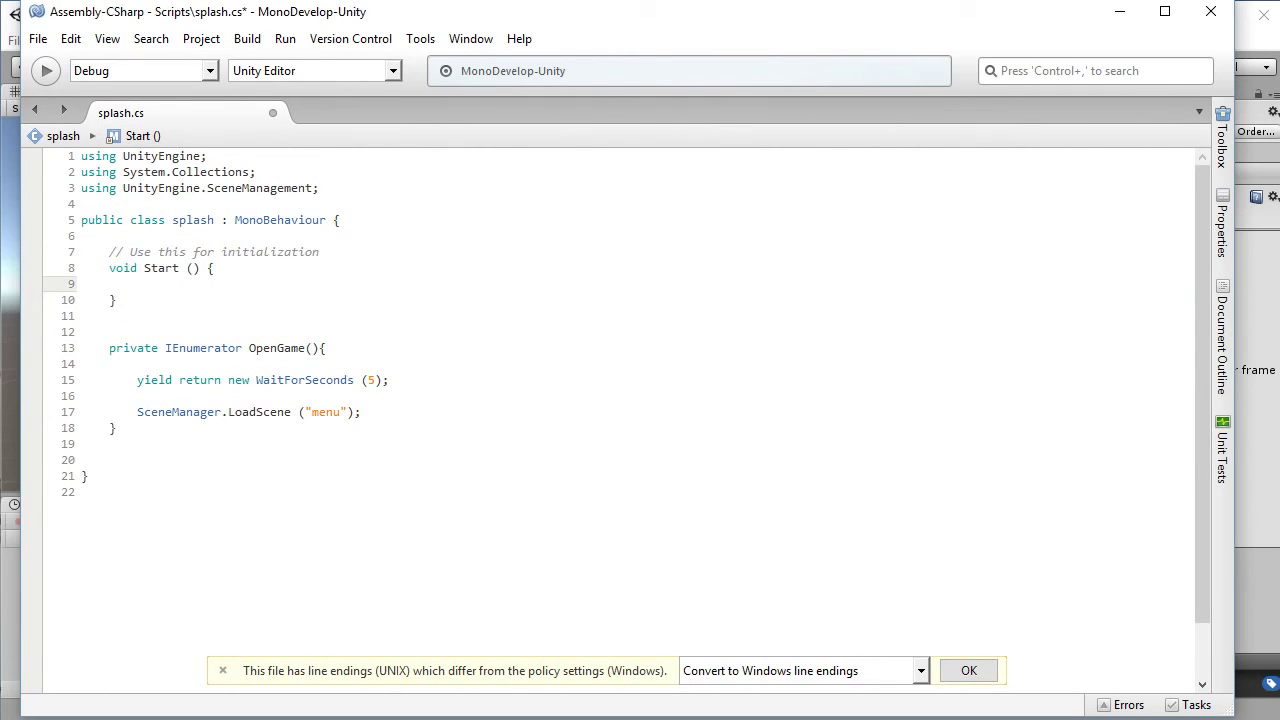
Write StartCoroutine ("OpenGame"); inside Start() using autocomplete.
type("Sta")
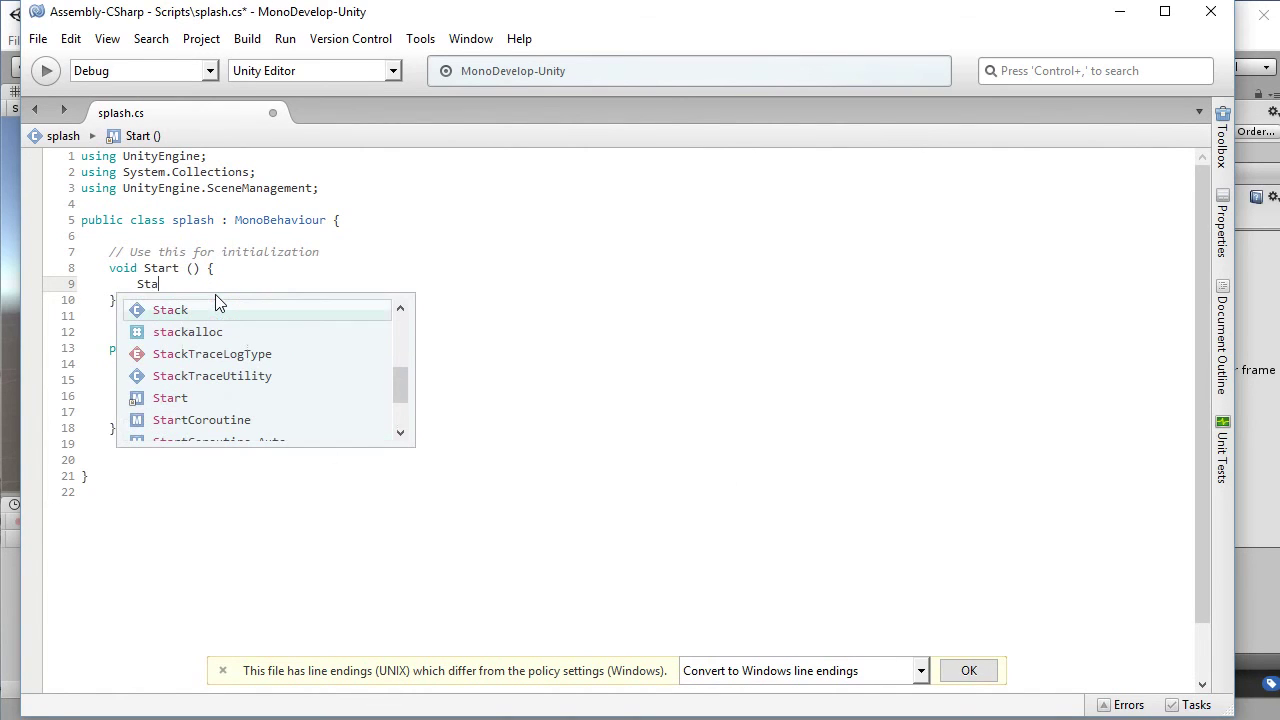
key("Down")
key("Down")
key("Down")
key("Down")
key("Down")
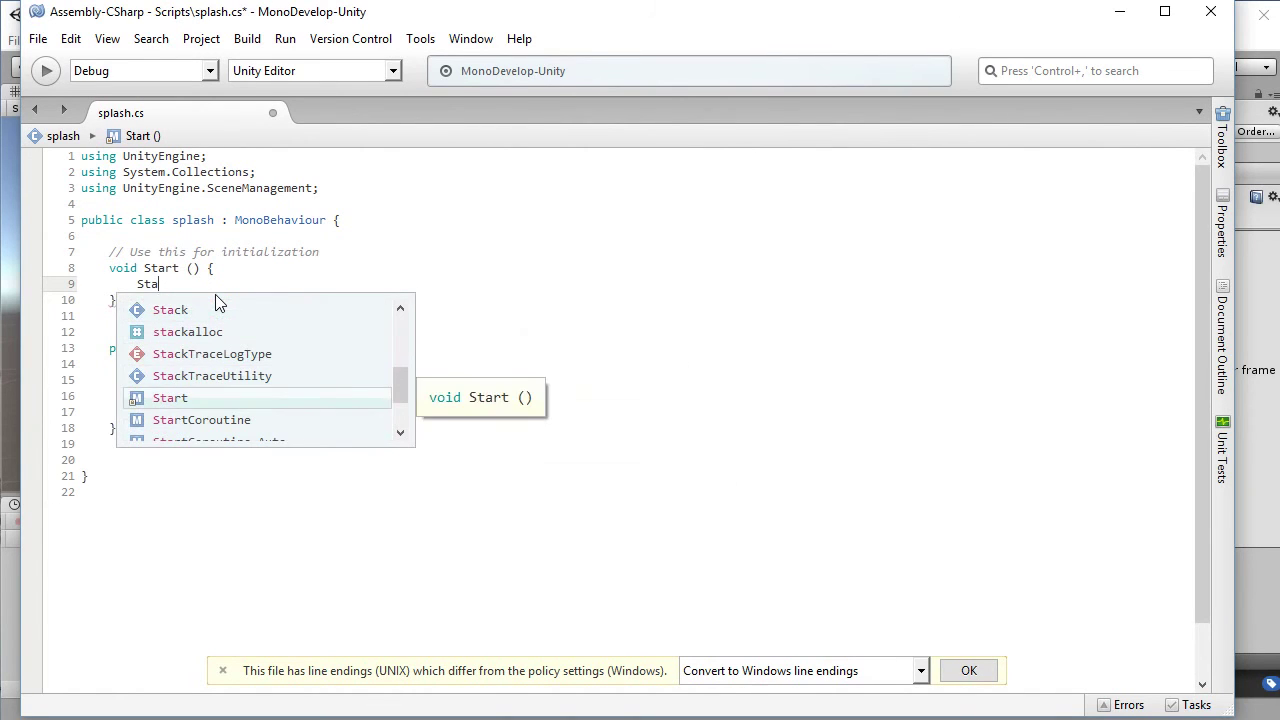
key("Return")
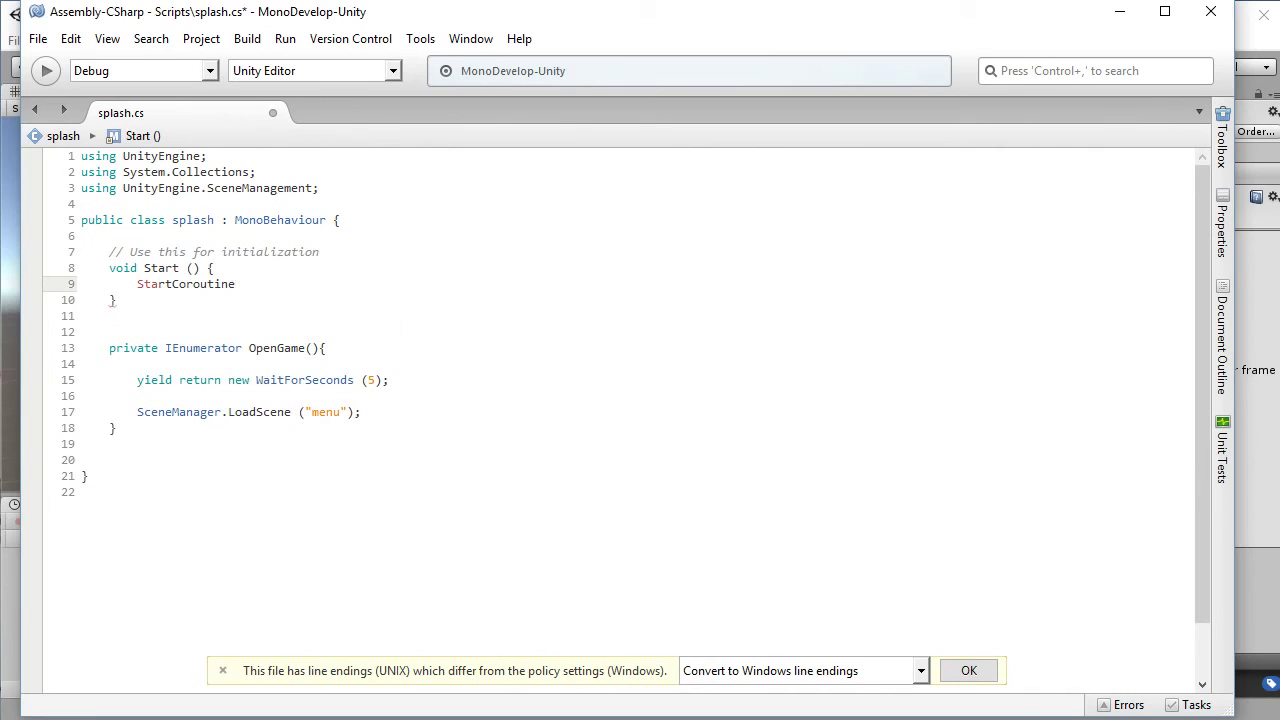
type("()")
type(";")
type("\"\"")
key("Left")
type("OpenGame")
Save splash.cs from the File menu.
key("ctrl+End")
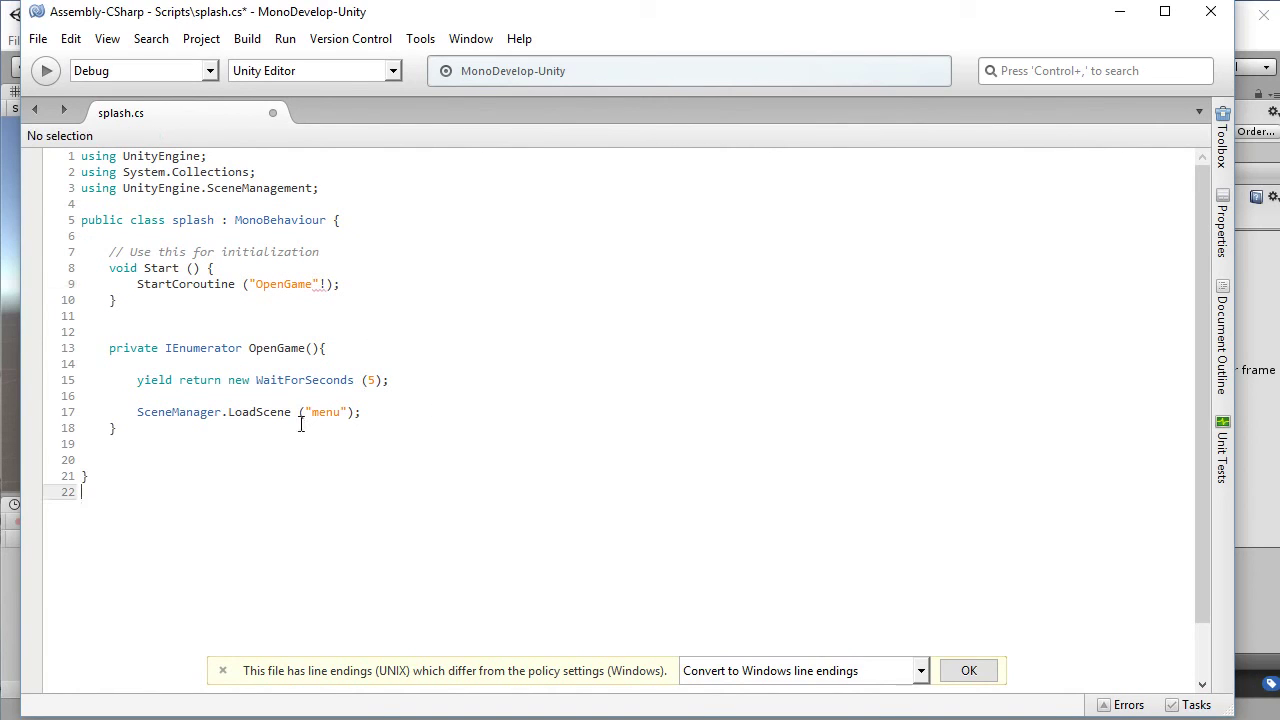
left_click(48, 42)
left_click(69, 122)
Highlight the SceneManagement import, OpenGame, wait, LoadScene lines and Start() to explain them, then minimize MonoDevelop.
left_click_drag(319, 188, 58, 186)
left_click_drag(104, 332, 134, 455)
left_click_drag(137, 380, 445, 383)
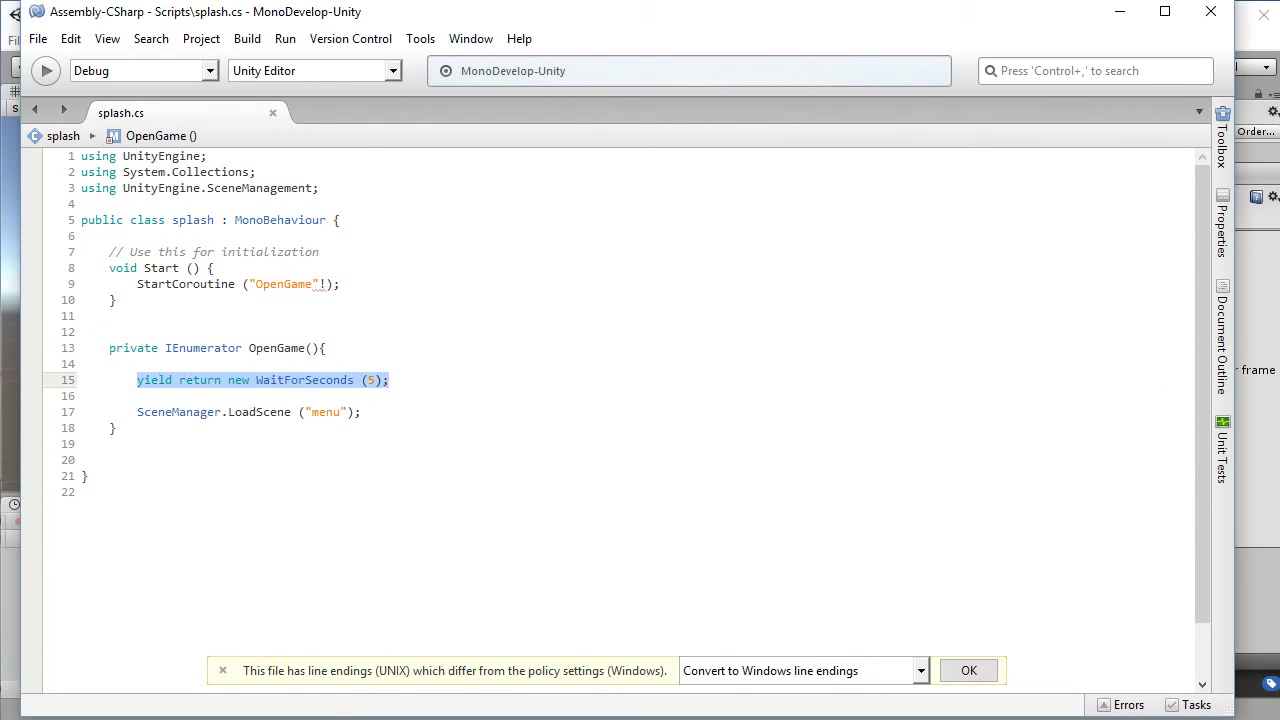
left_click_drag(136, 412, 369, 419)
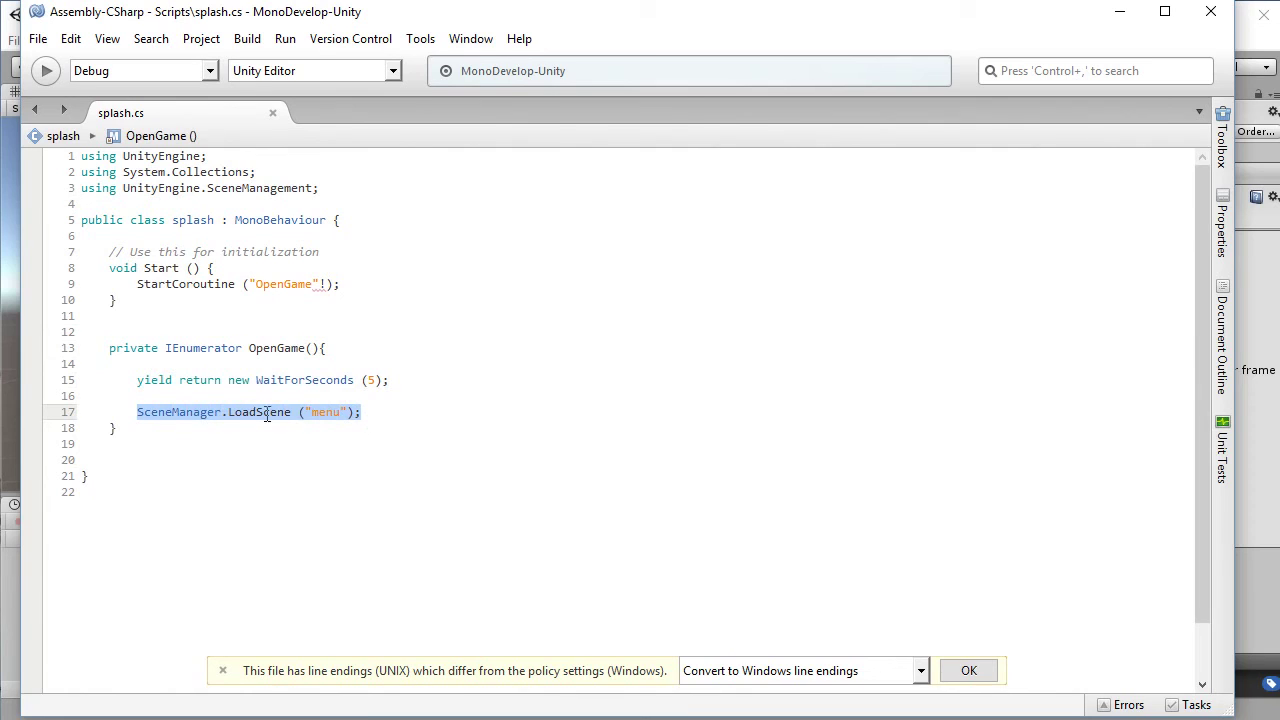
mouse_move(324, 415)
left_click(234, 285)
left_click_drag(112, 268, 218, 305)
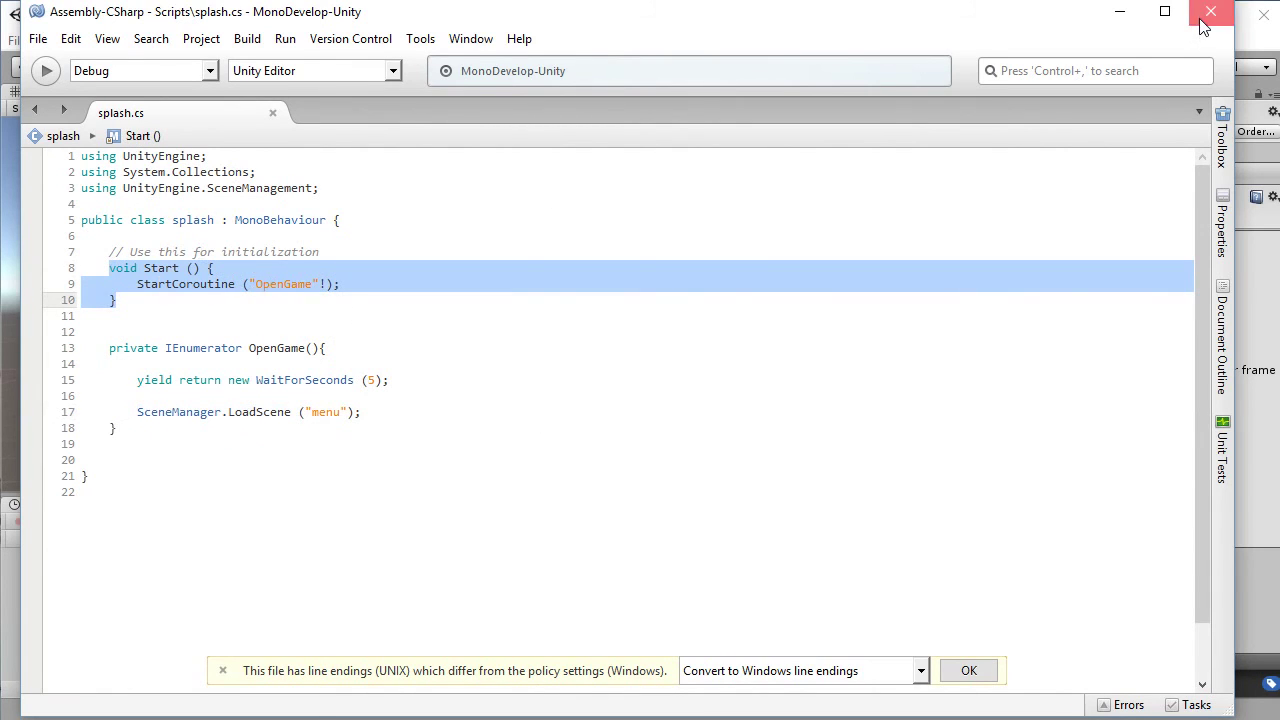
left_click(1120, 12)
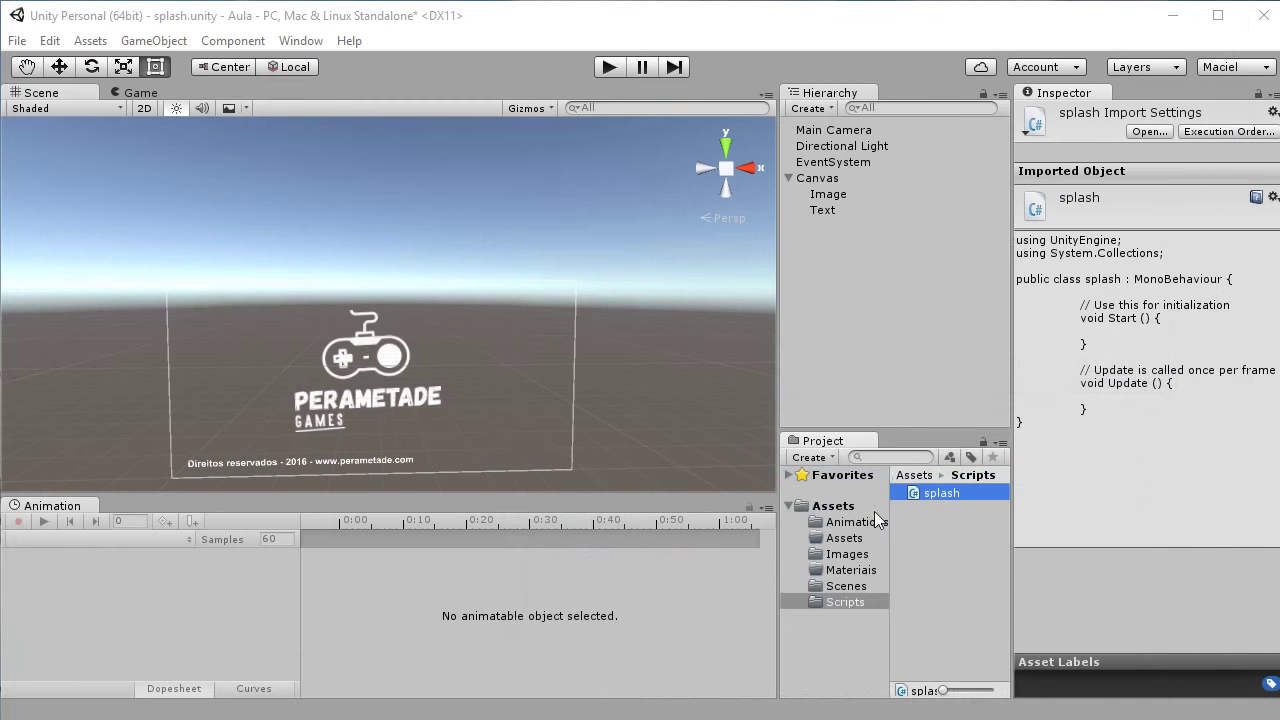
After a Play attempt, delete the stray '!' after "OpenGame", save splash.cs, and return to Unity.
left_click(610, 68)
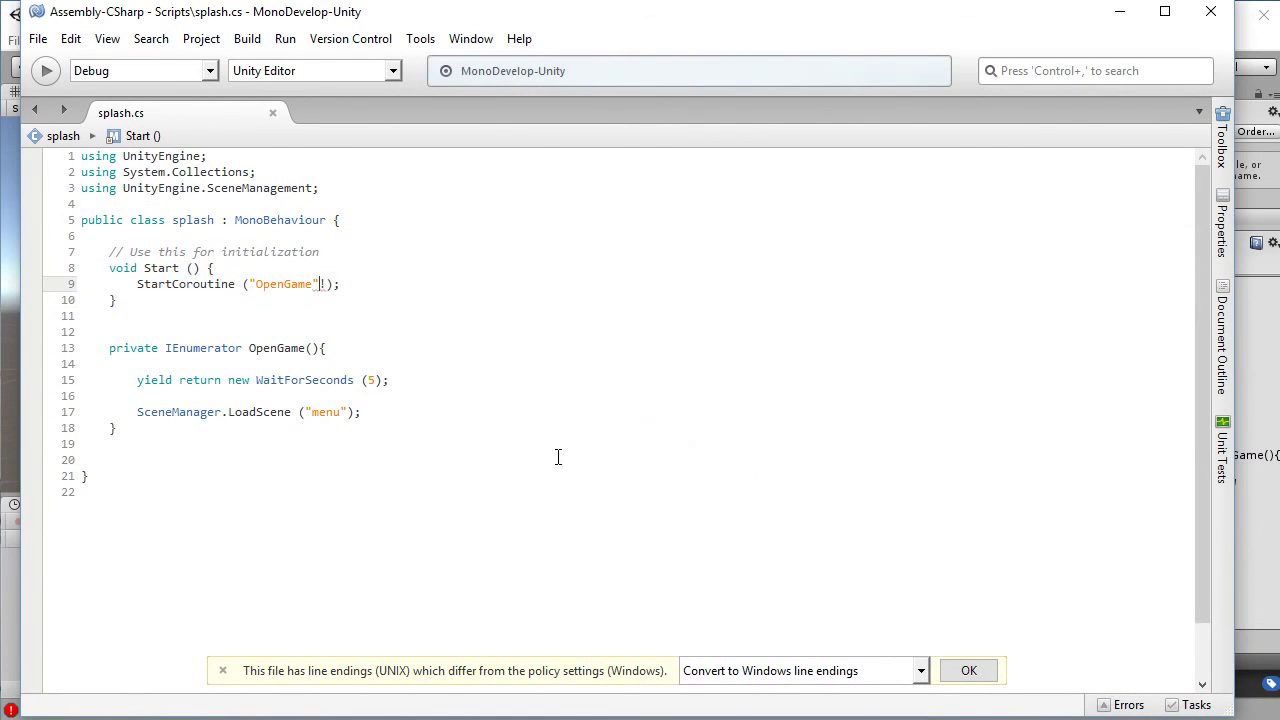
key("Delete")
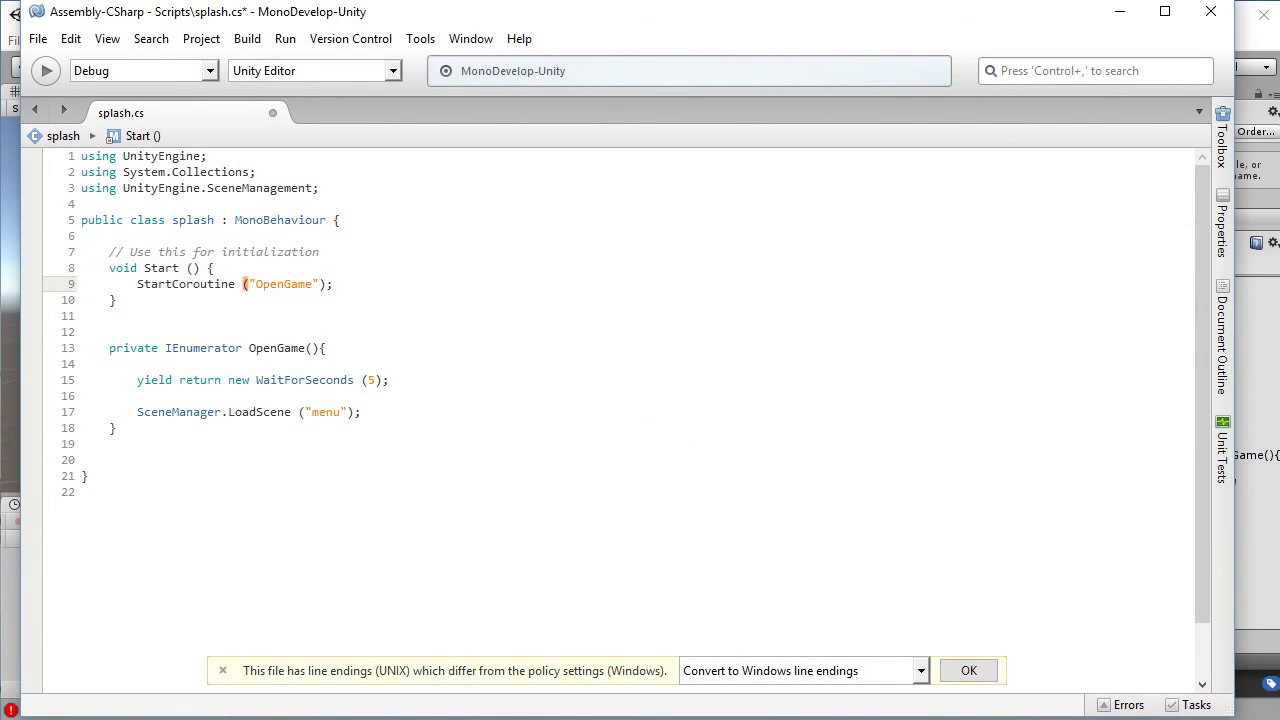
left_click(38, 38)
left_click(65, 124)
left_click(478, 447)
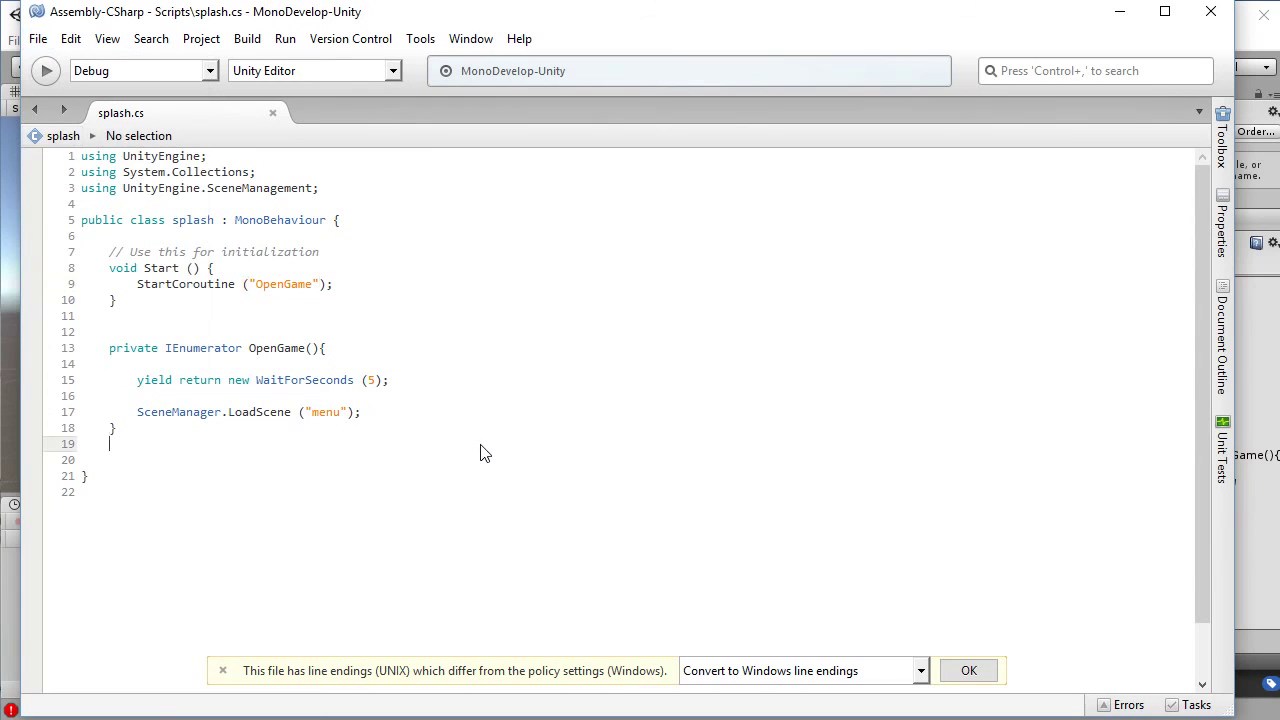
left_click(1122, 12)
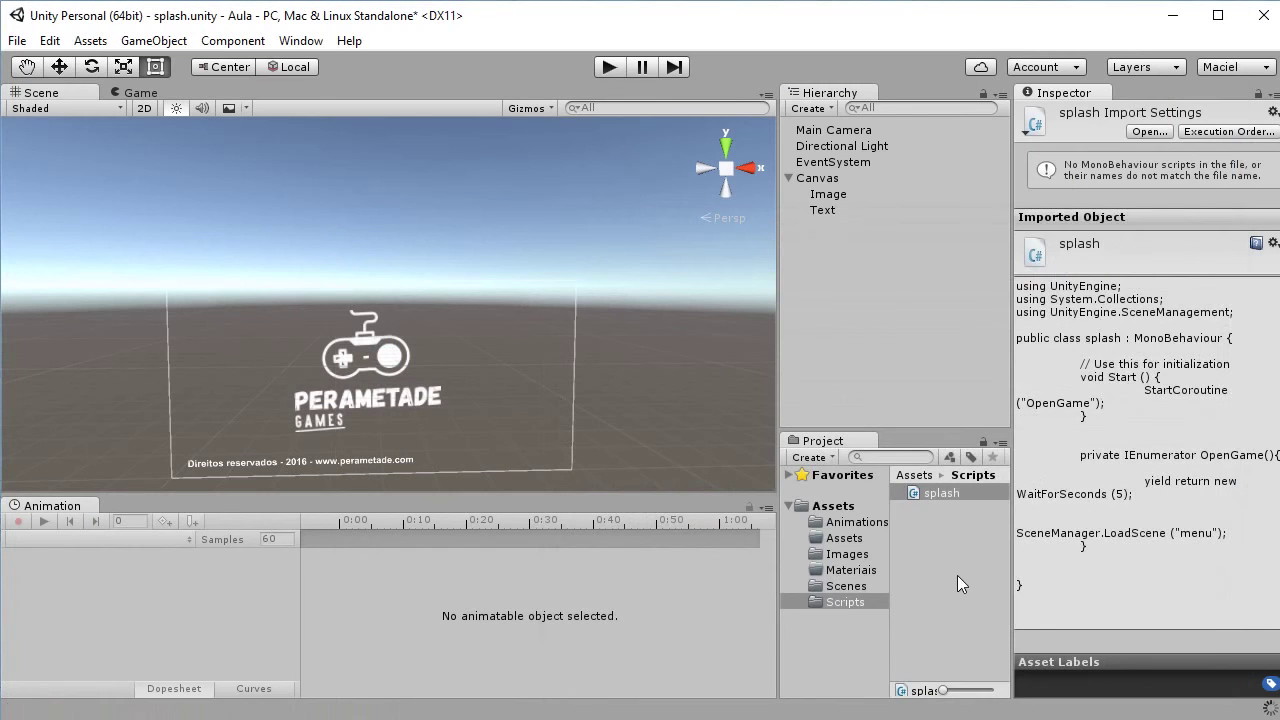
Play-test the PERAMETADE GAMES splash screen, stop play mode, and select the Canvas.
left_click(958, 577)
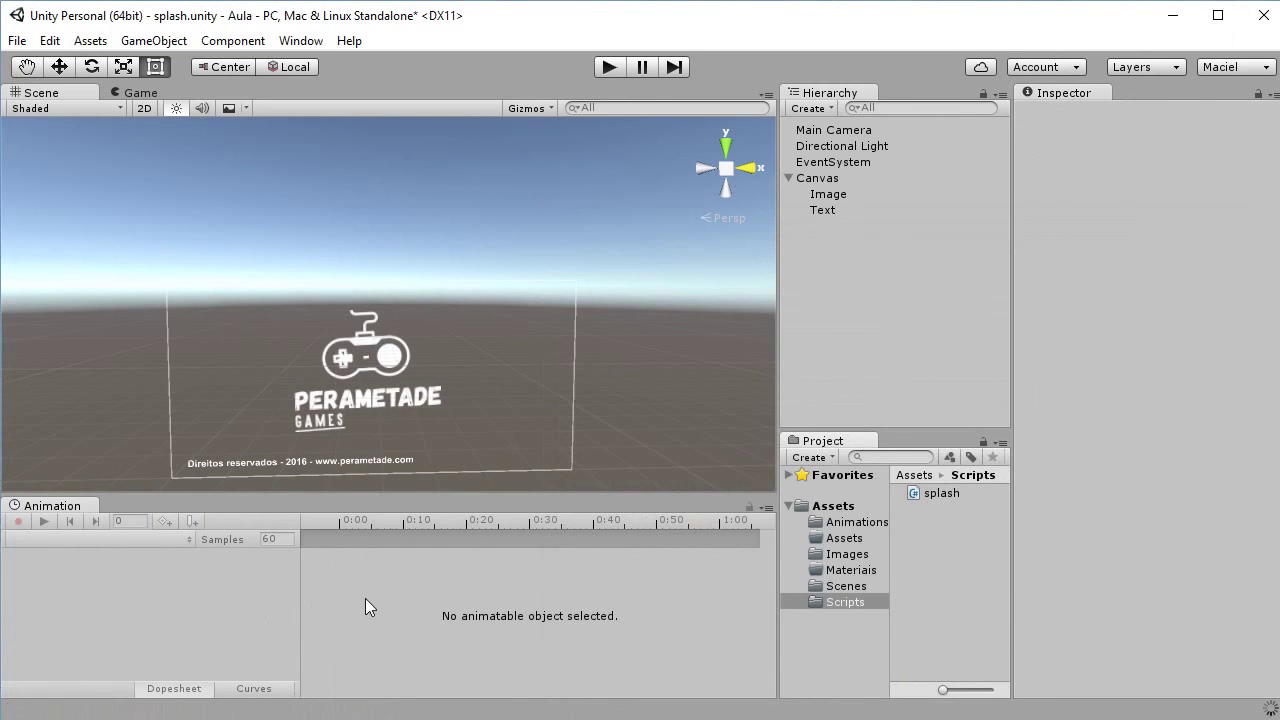
left_click(611, 67)
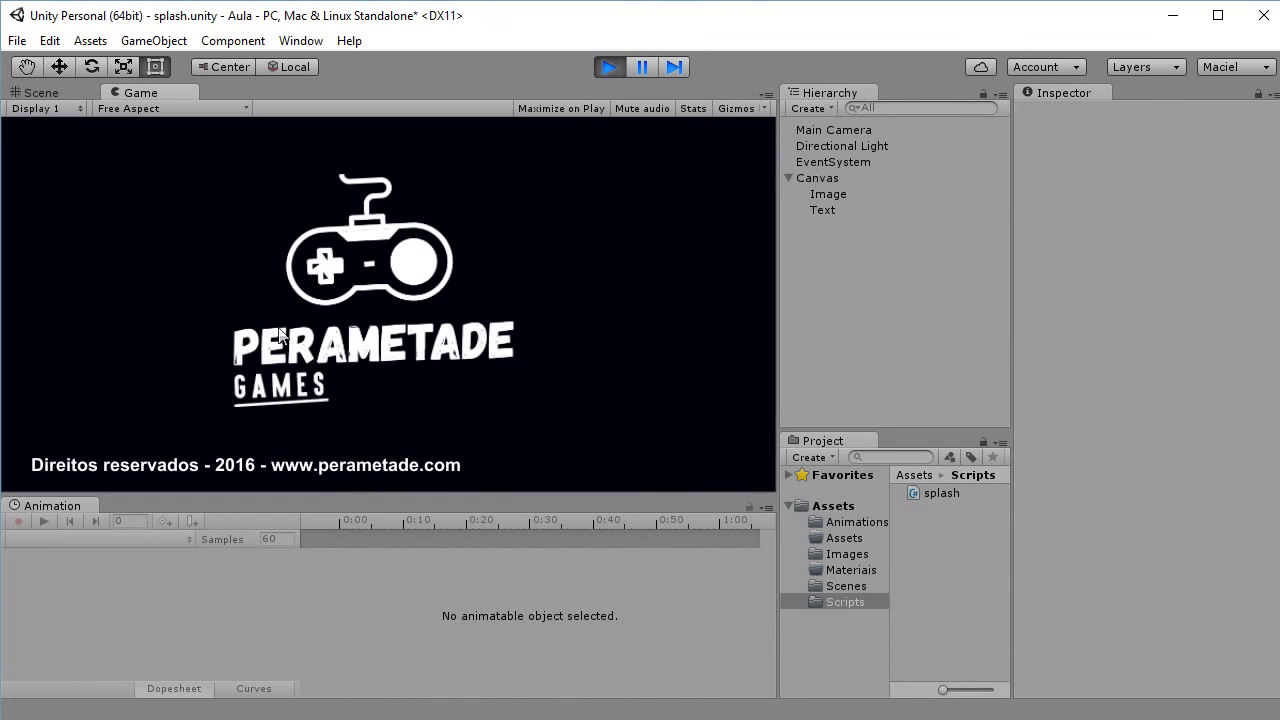
left_click(606, 75)
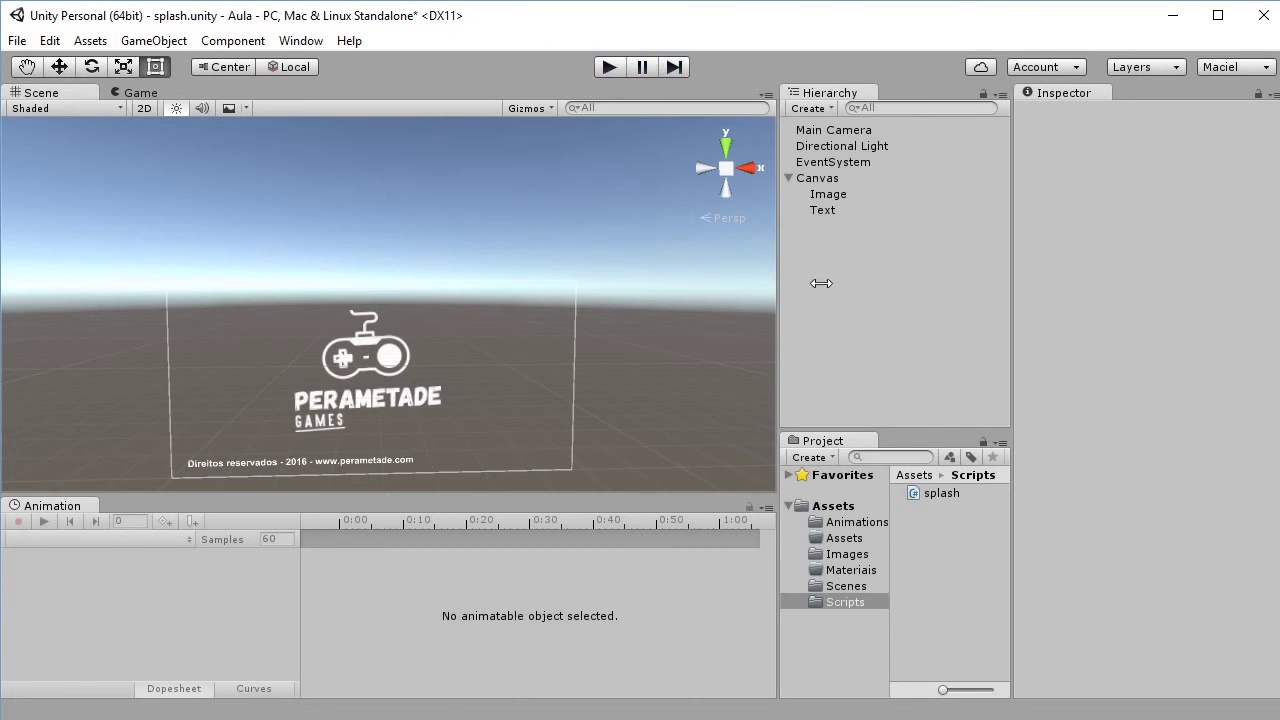
left_click(818, 179)
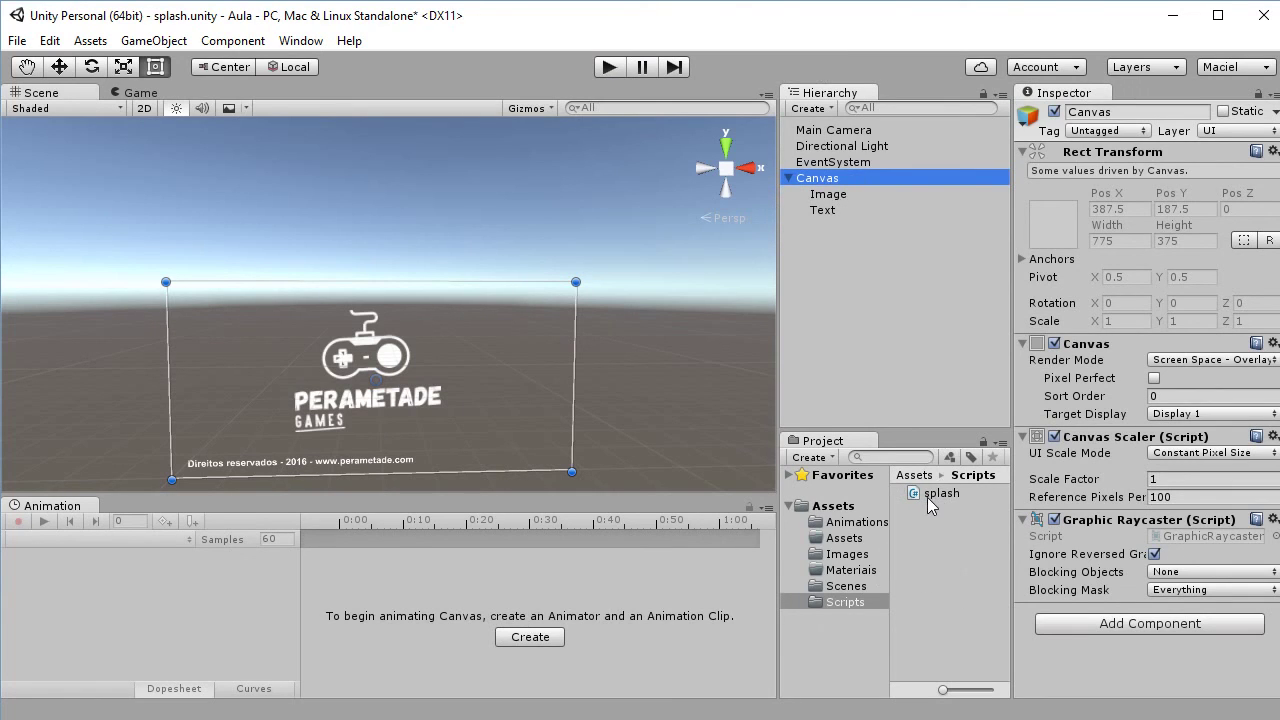
Drag the splash script from Scripts onto the Canvas Inspector to add a Splash (Script) component.
left_click(1150, 623)
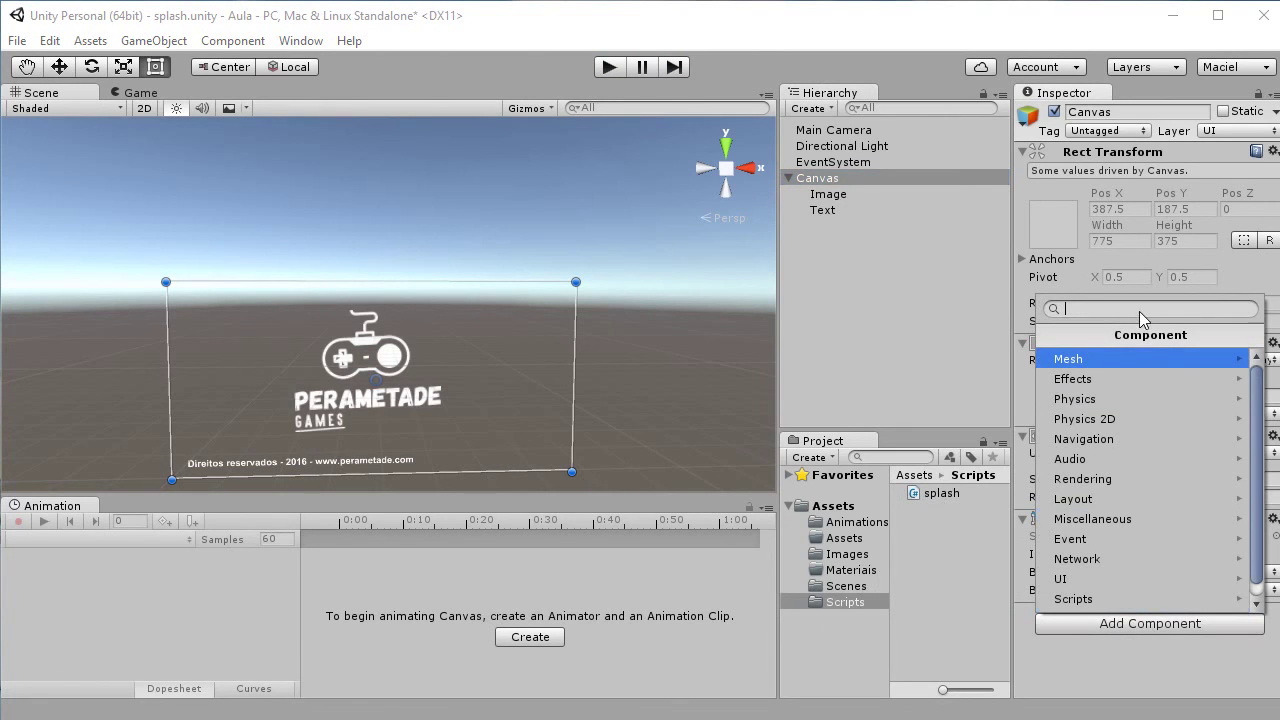
type("scri")
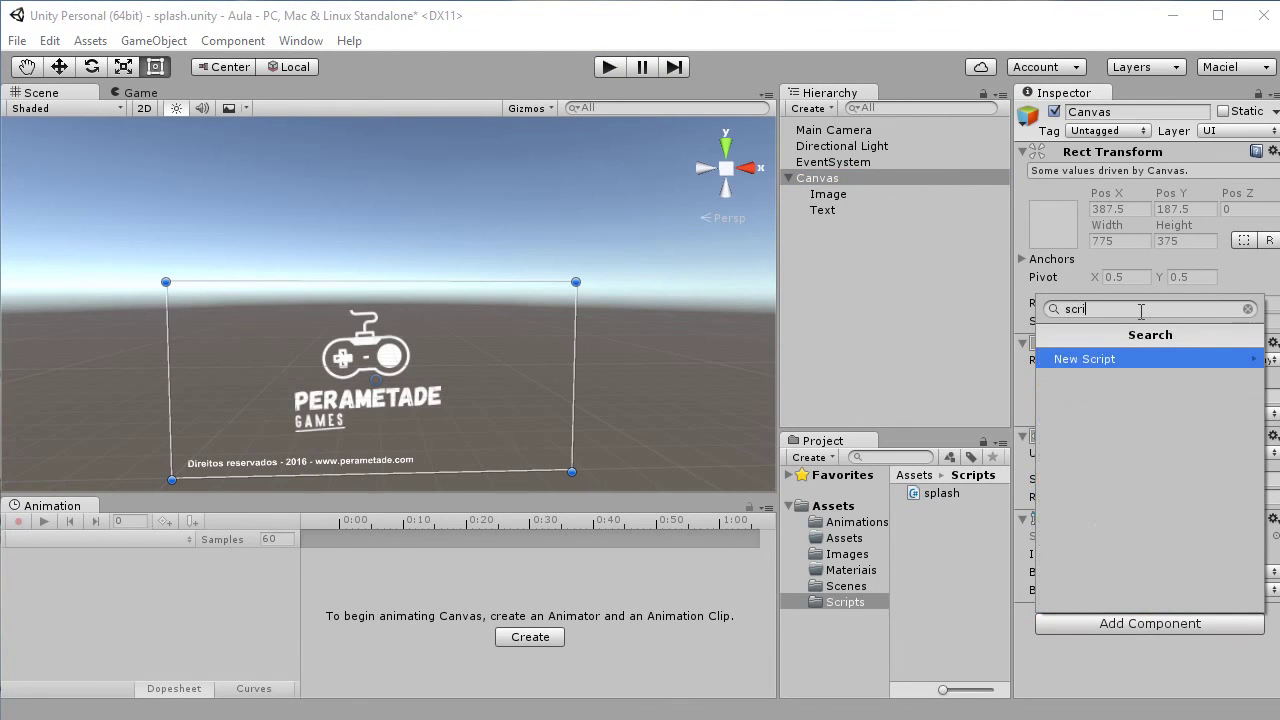
key("BackSpace")
key("Escape")
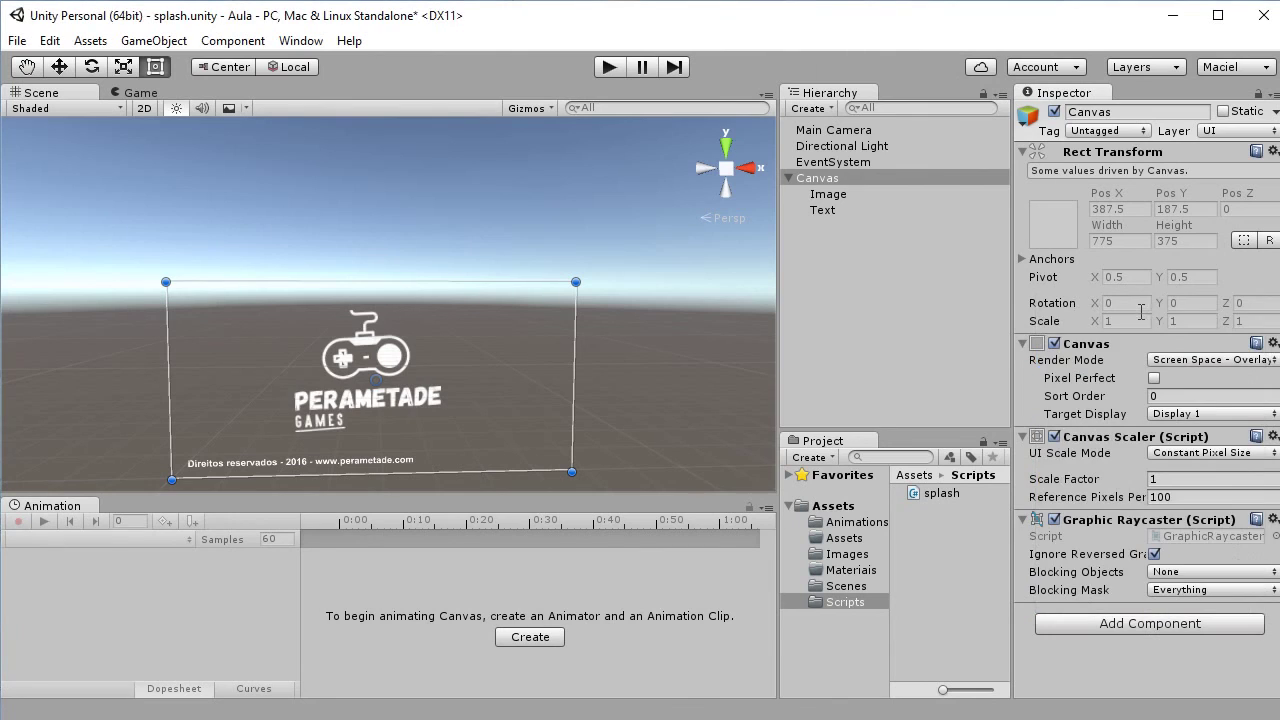
left_click_drag(921, 503, 1160, 640)
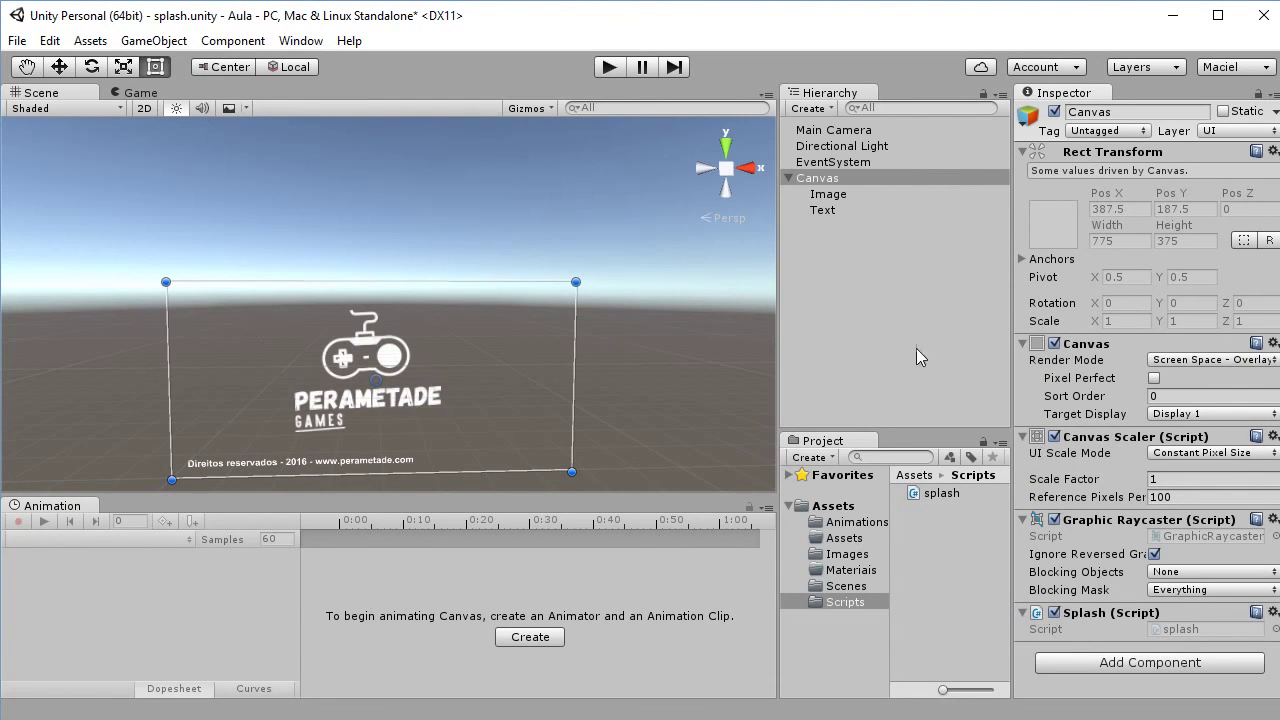
left_click(948, 602)
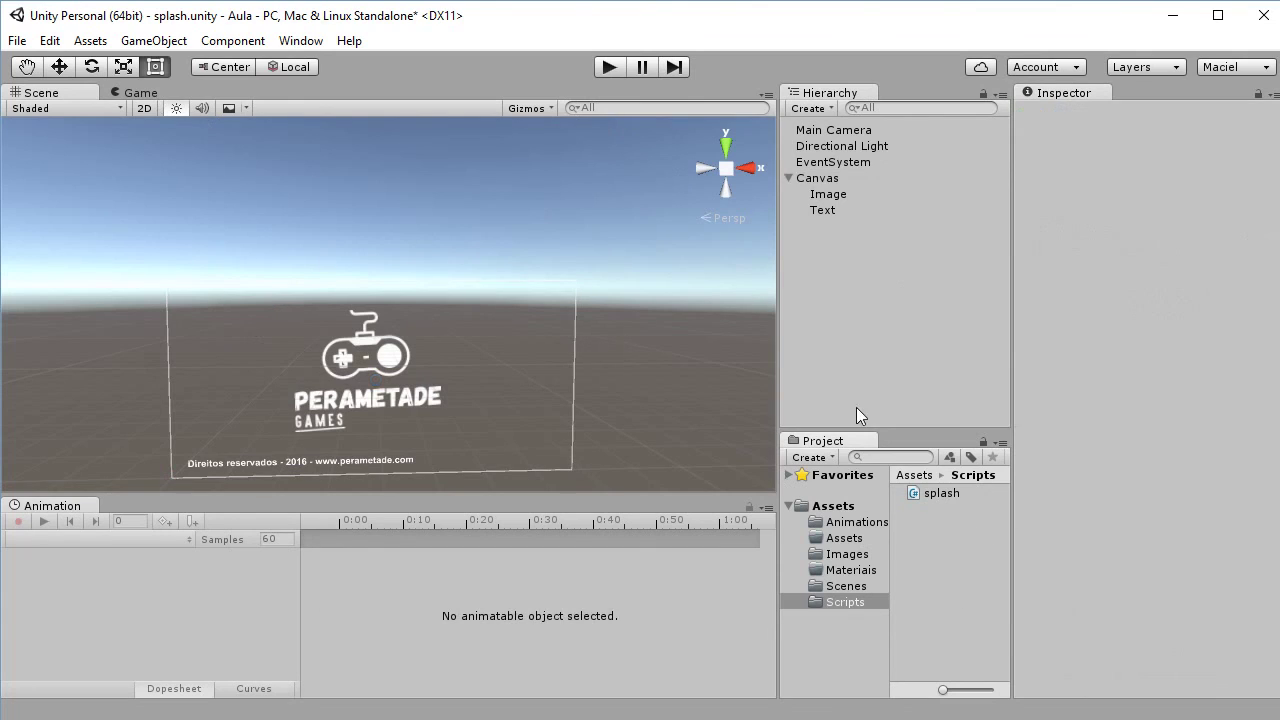
Play-test until the 'menu' scene not in build settings error appears, then inspect Canvas children and Main Camera.
left_click(607, 66)
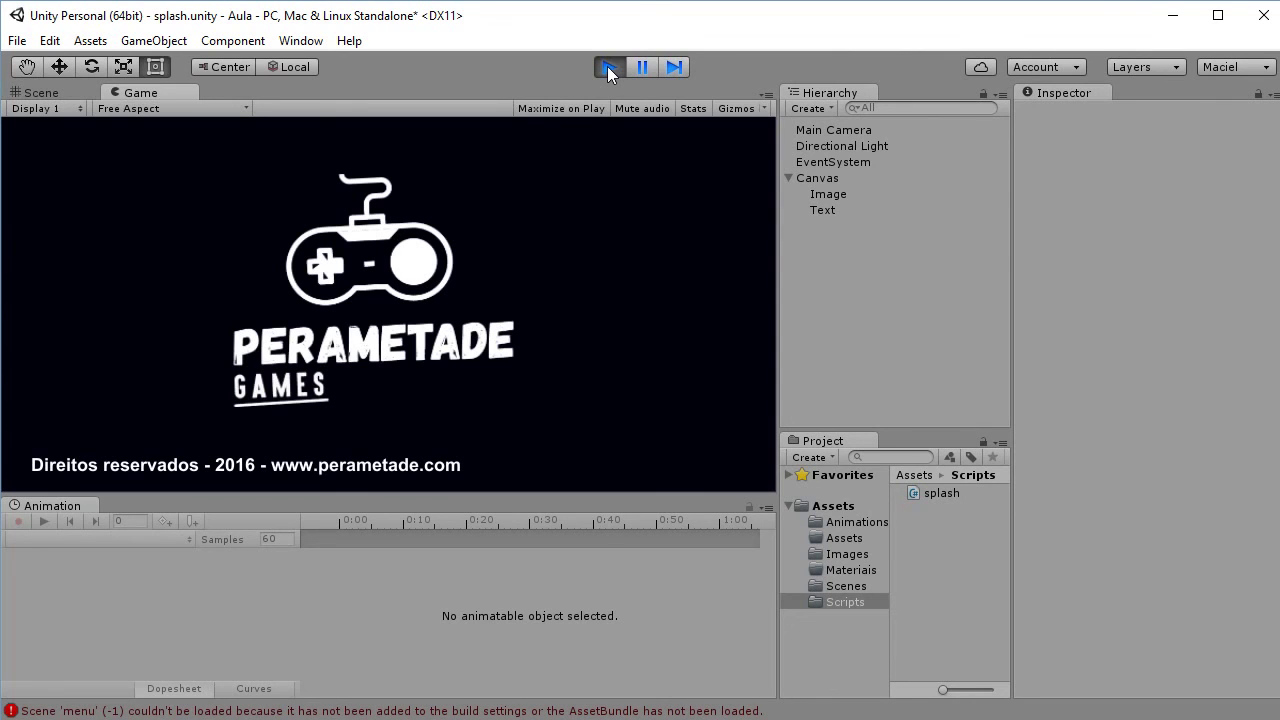
left_click(609, 67)
left_click(952, 600)
left_click(830, 178)
left_click(828, 210)
left_click(827, 194)
left_click(824, 178)
left_click(826, 131)
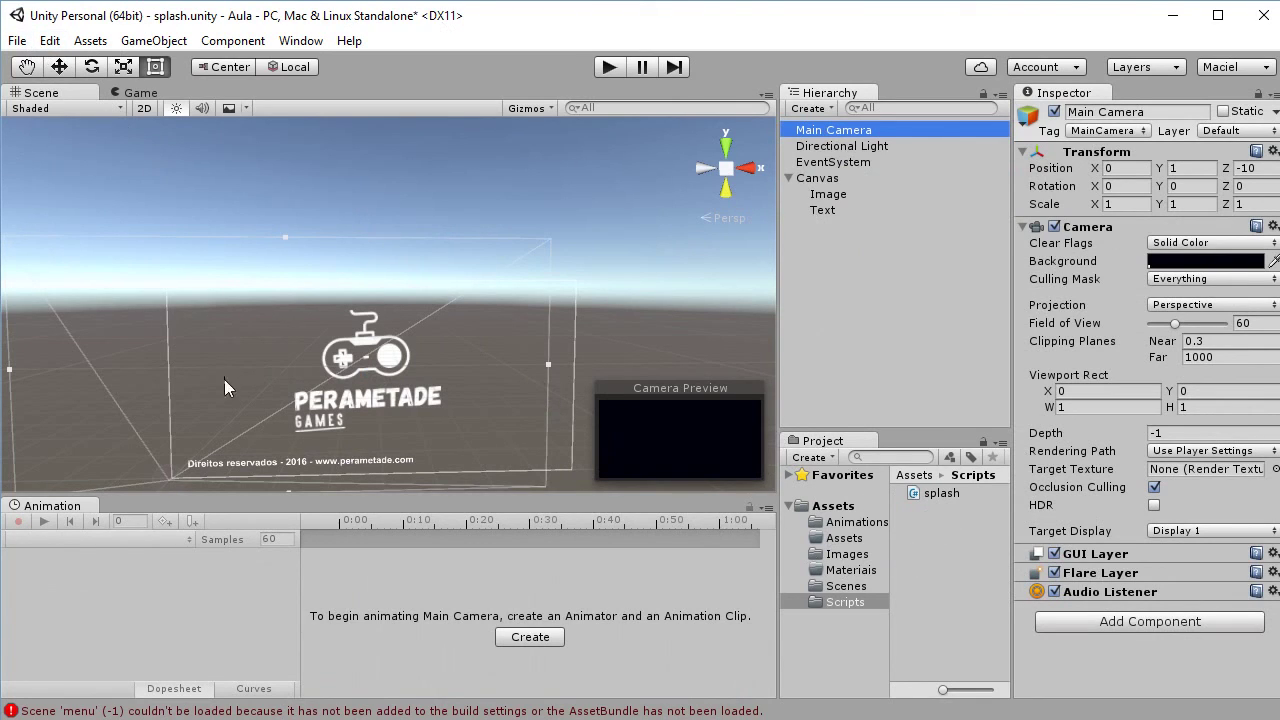
In File > Build Settings, add the cena1, menu and splash scenes from the Scenes folder.
left_click(24, 46)
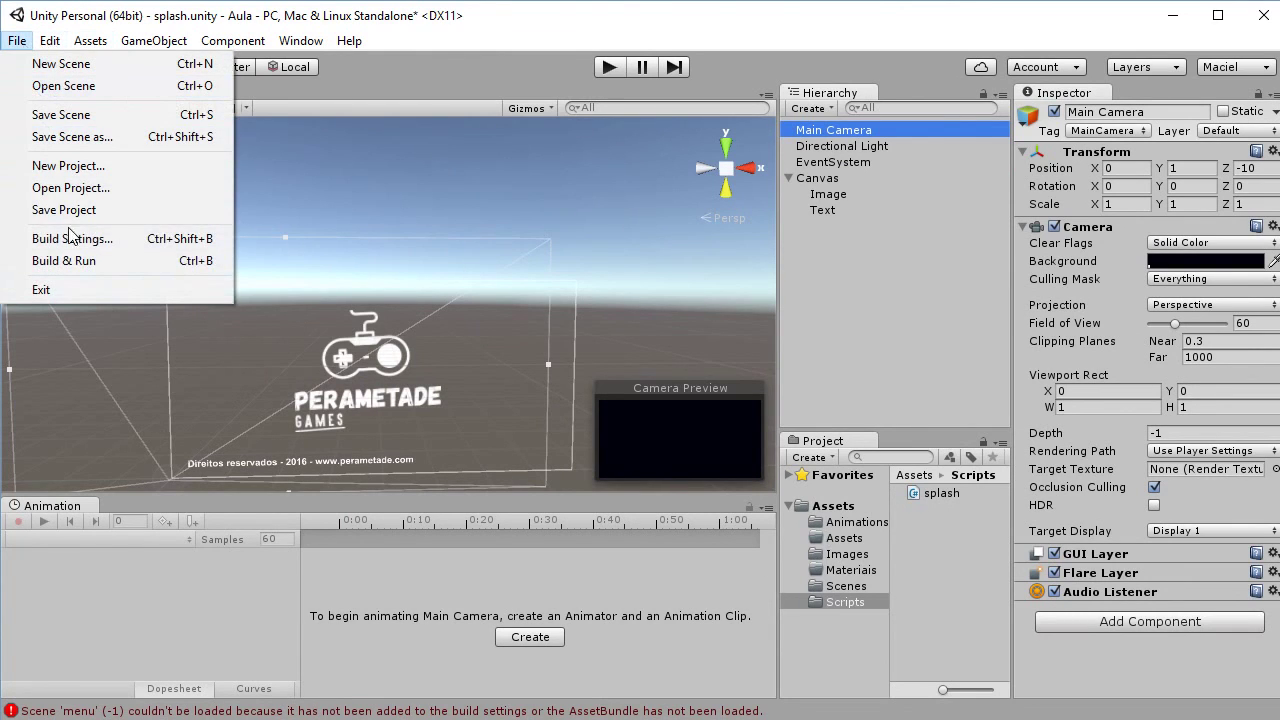
left_click(133, 239)
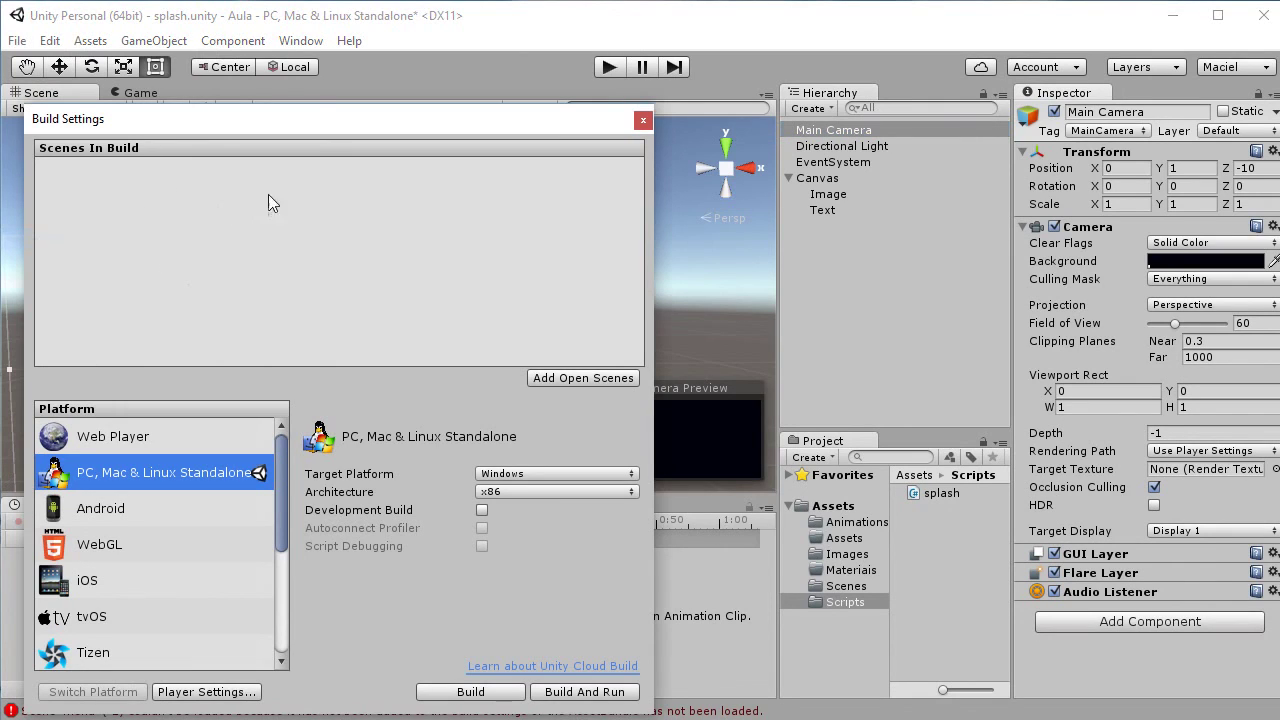
left_click(573, 377)
left_click(148, 166)
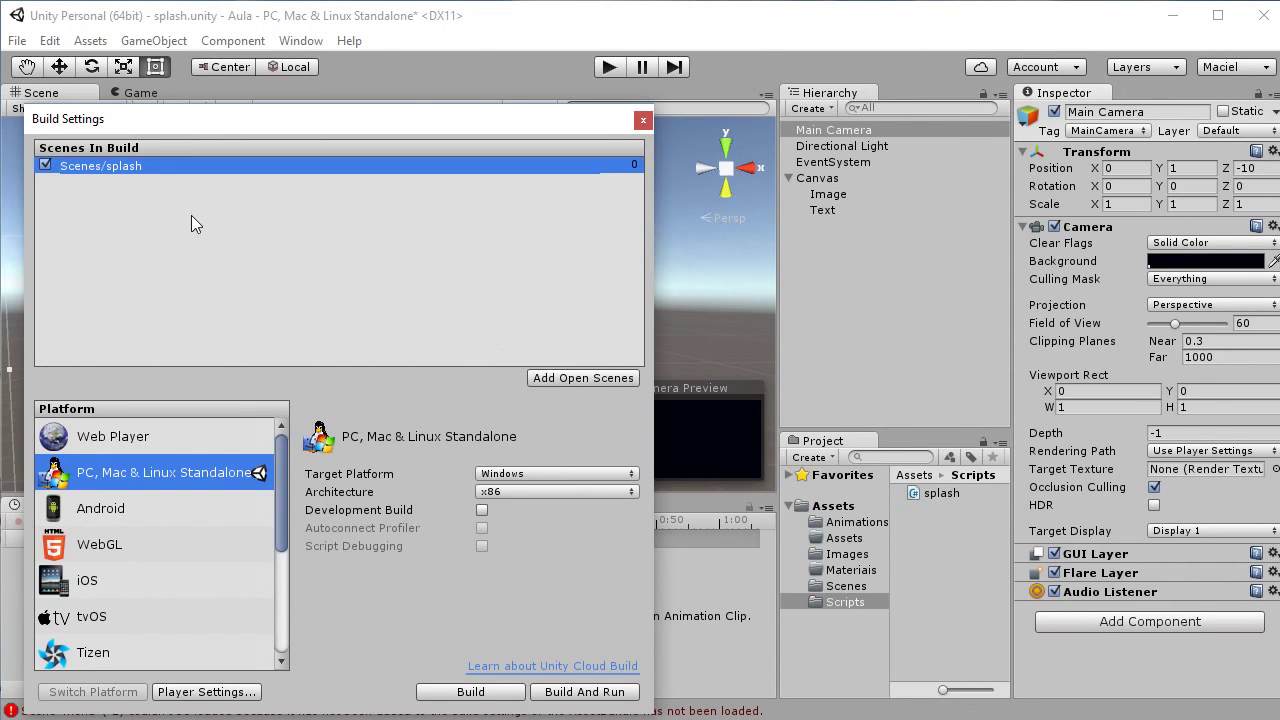
key("Delete")
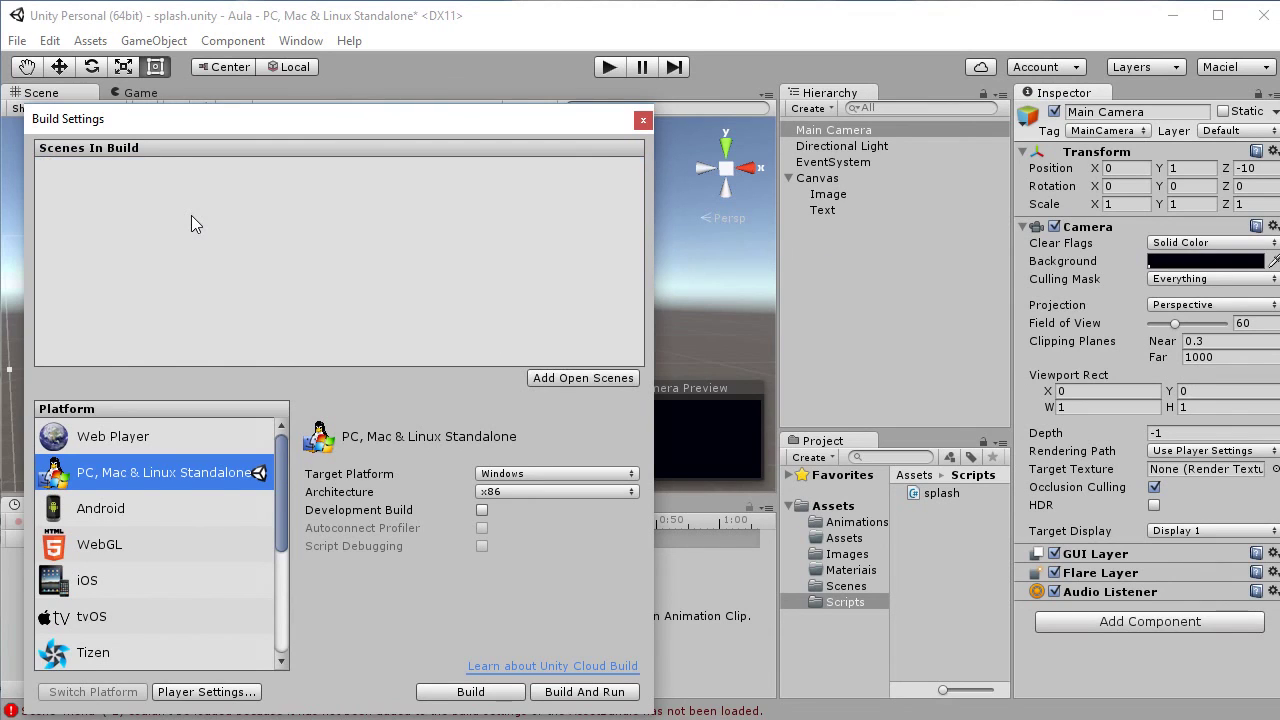
left_click(840, 587)
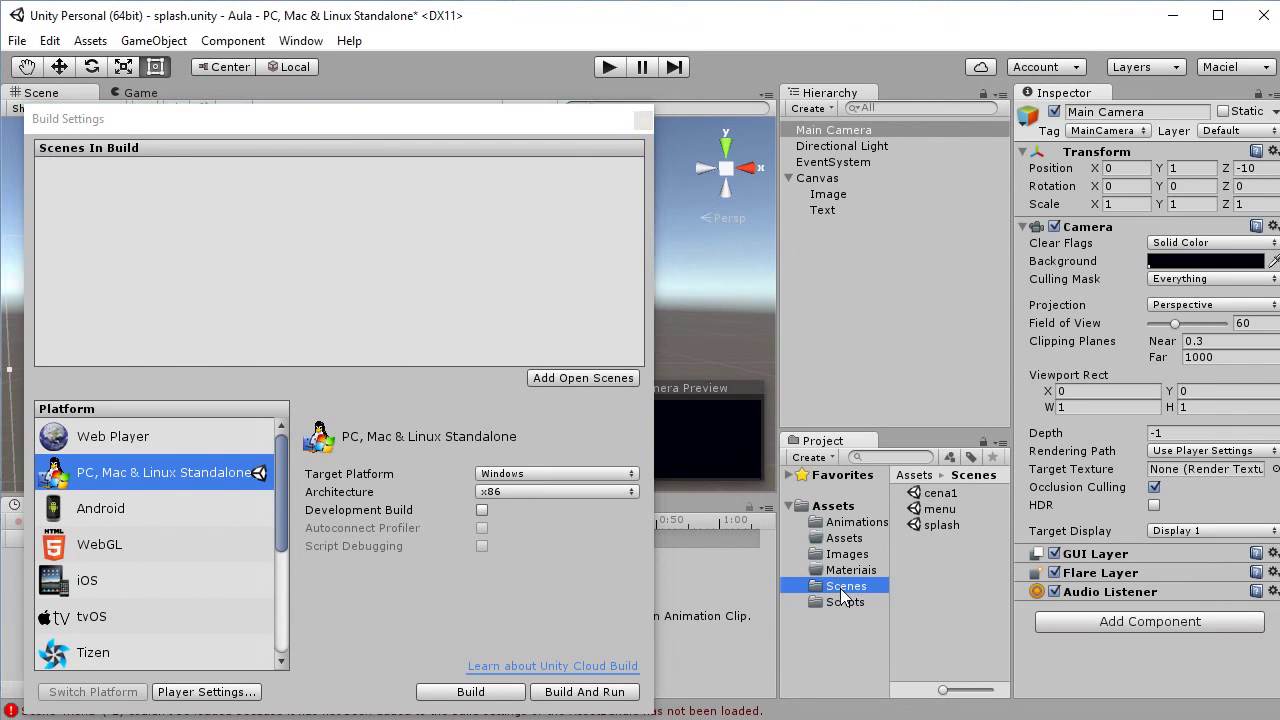
left_click(938, 493)
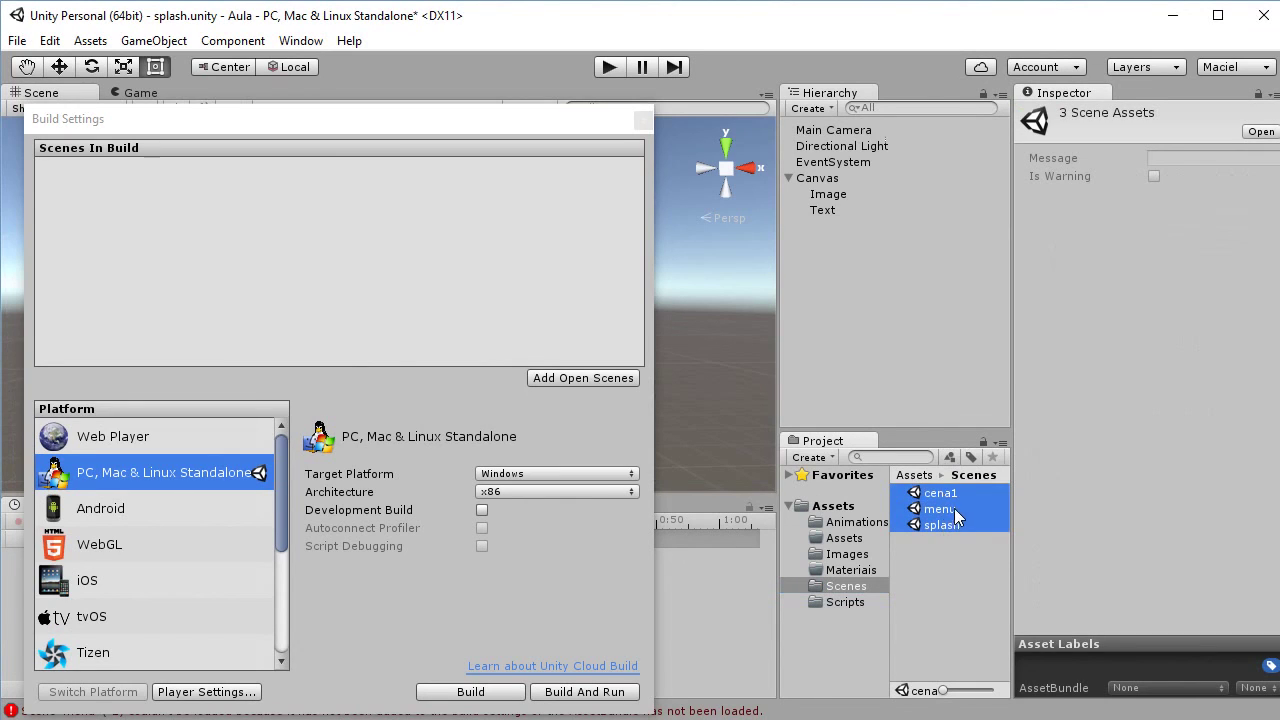
left_click_drag(944, 528, 305, 233)
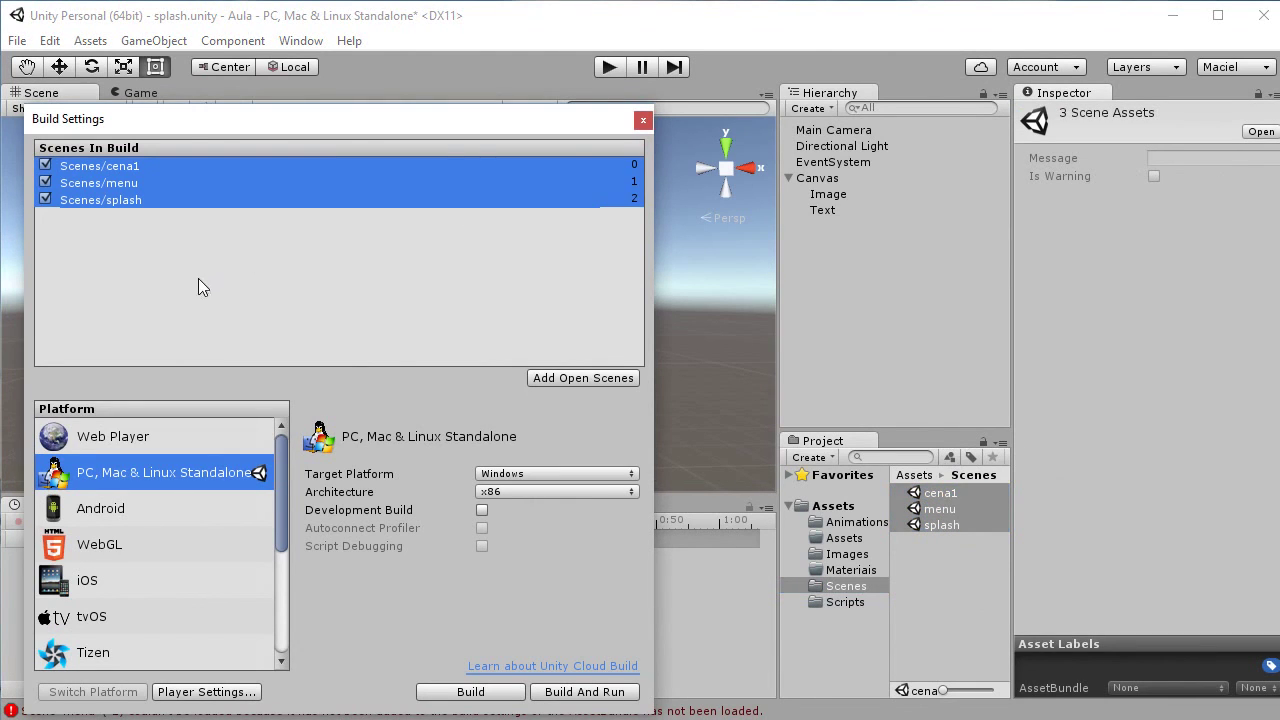
Reorder the build scenes to splash, menu, cena1 (0, 1, 2) and close Build Settings.
left_click(105, 202)
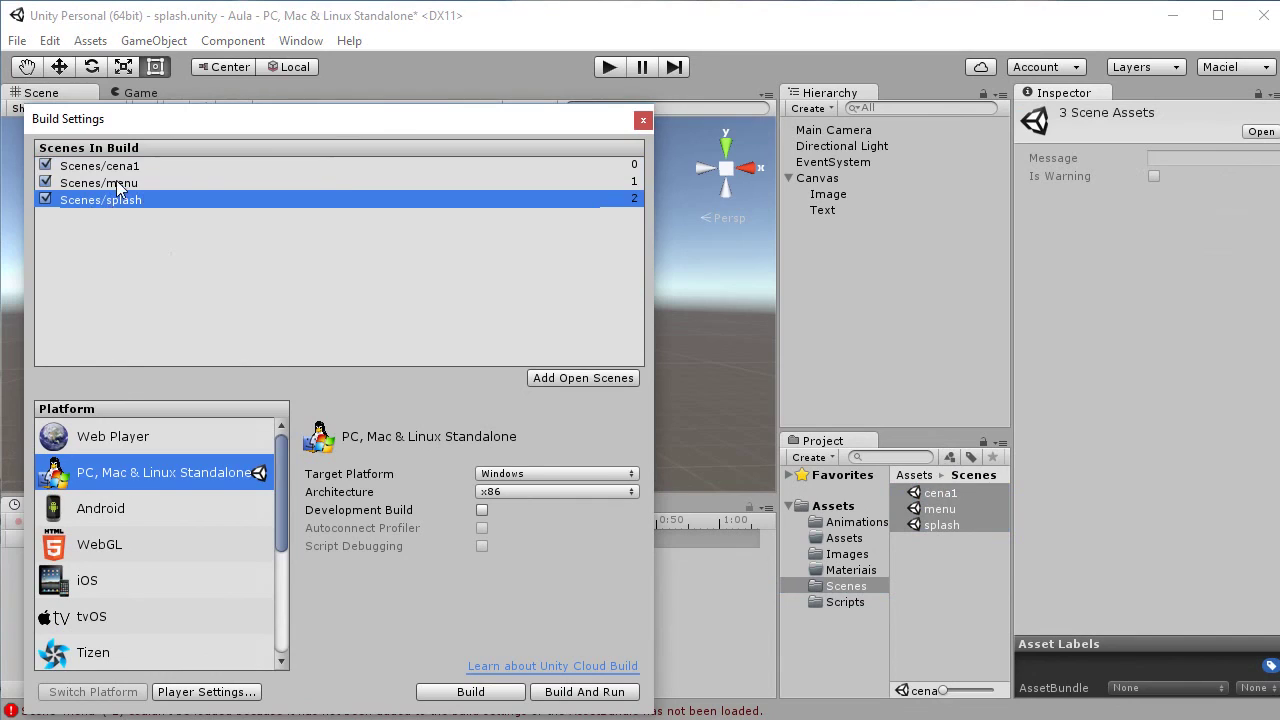
left_click(116, 182)
left_click(116, 166)
left_click(118, 182)
left_click(121, 202)
left_click_drag(72, 170, 72, 166)
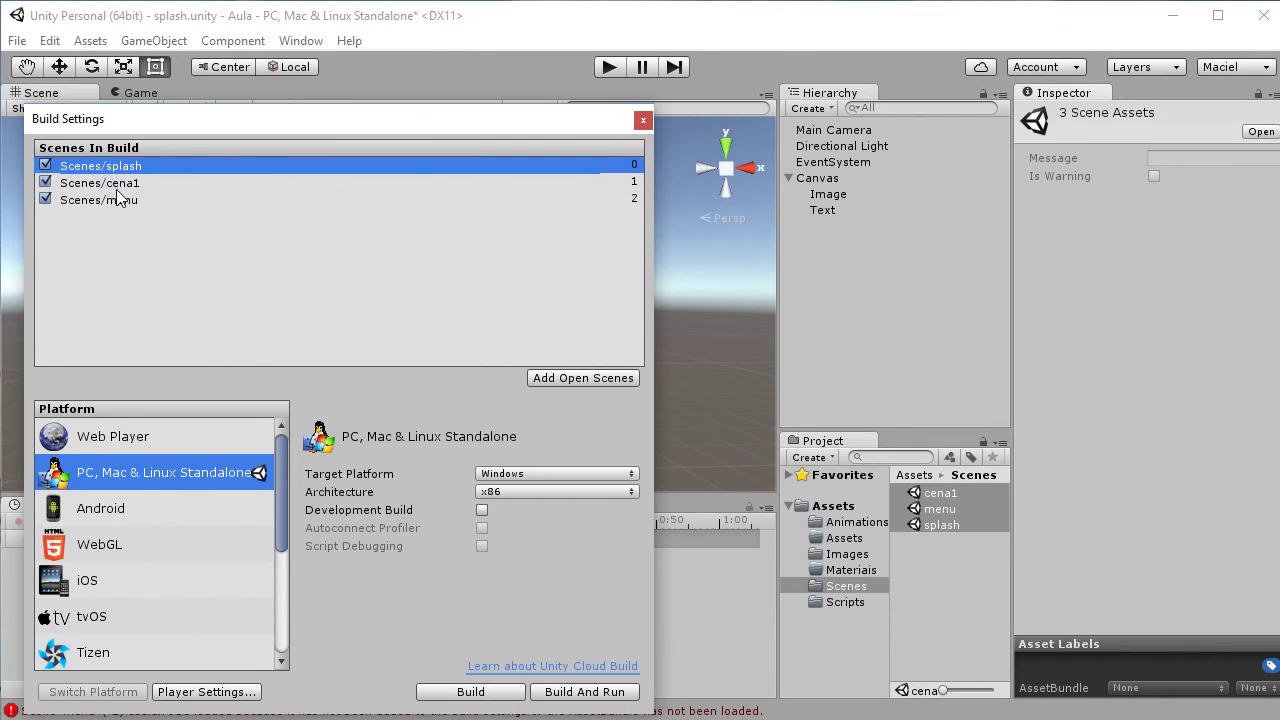
left_click_drag(112, 203, 112, 180)
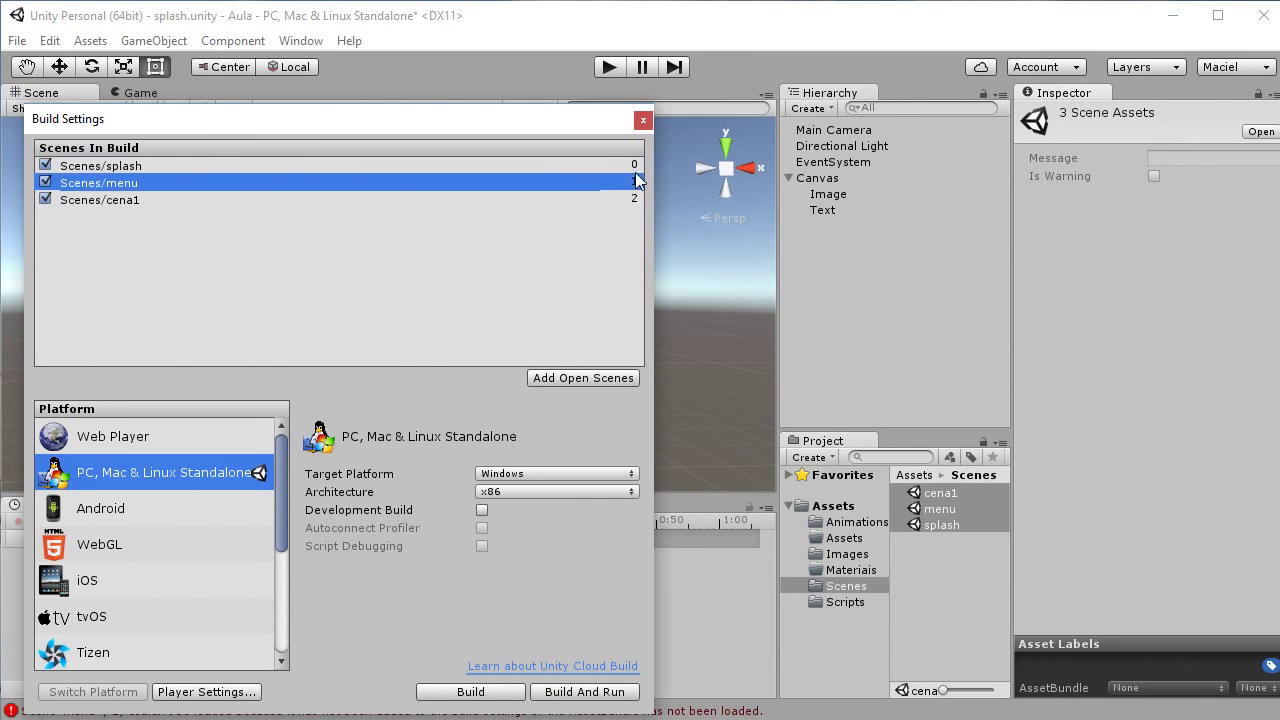
left_click(643, 119)
left_click(977, 622)
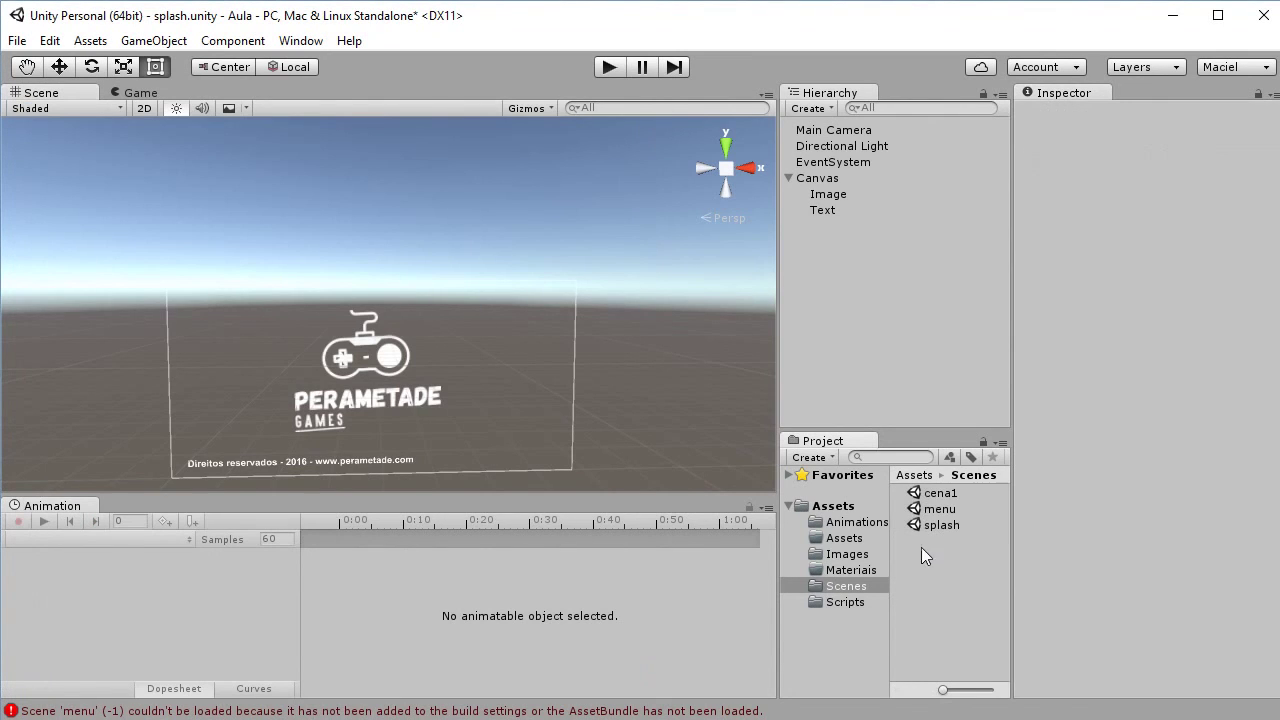
Confirm the Canvas has the Splash script from Assets/Scripts, then play the splash scene.
left_click(842, 604)
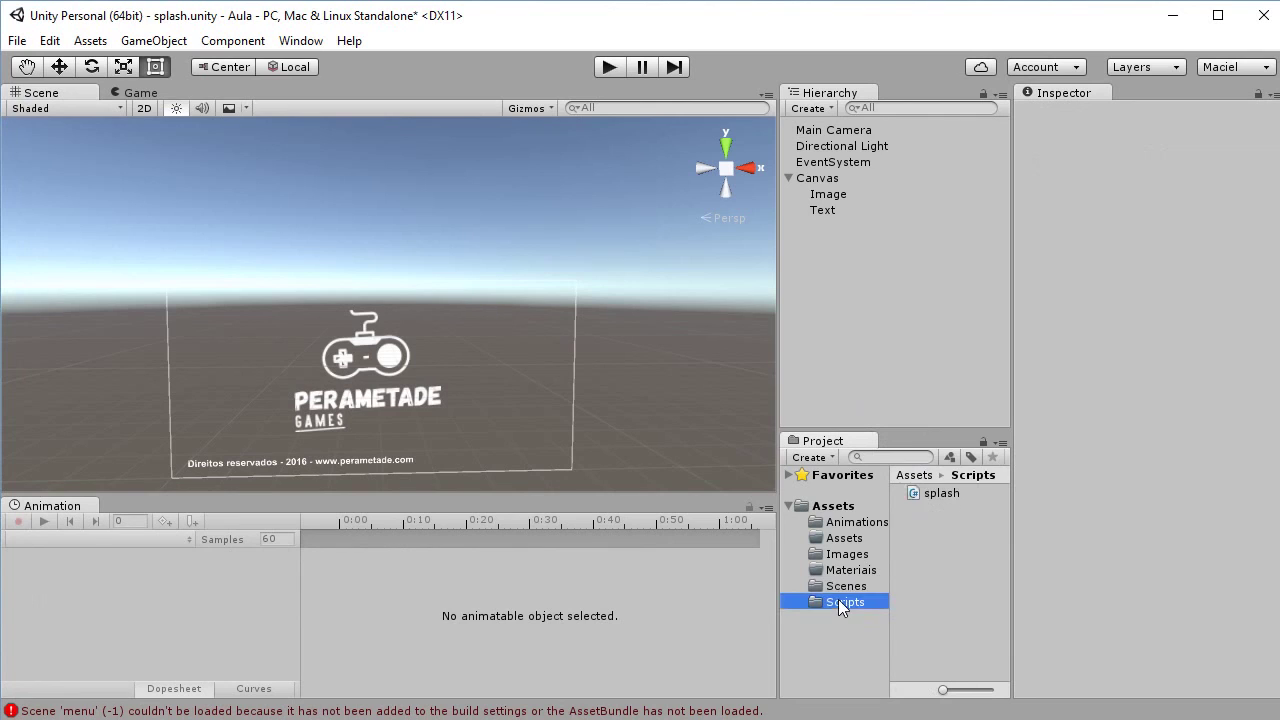
left_click(826, 180)
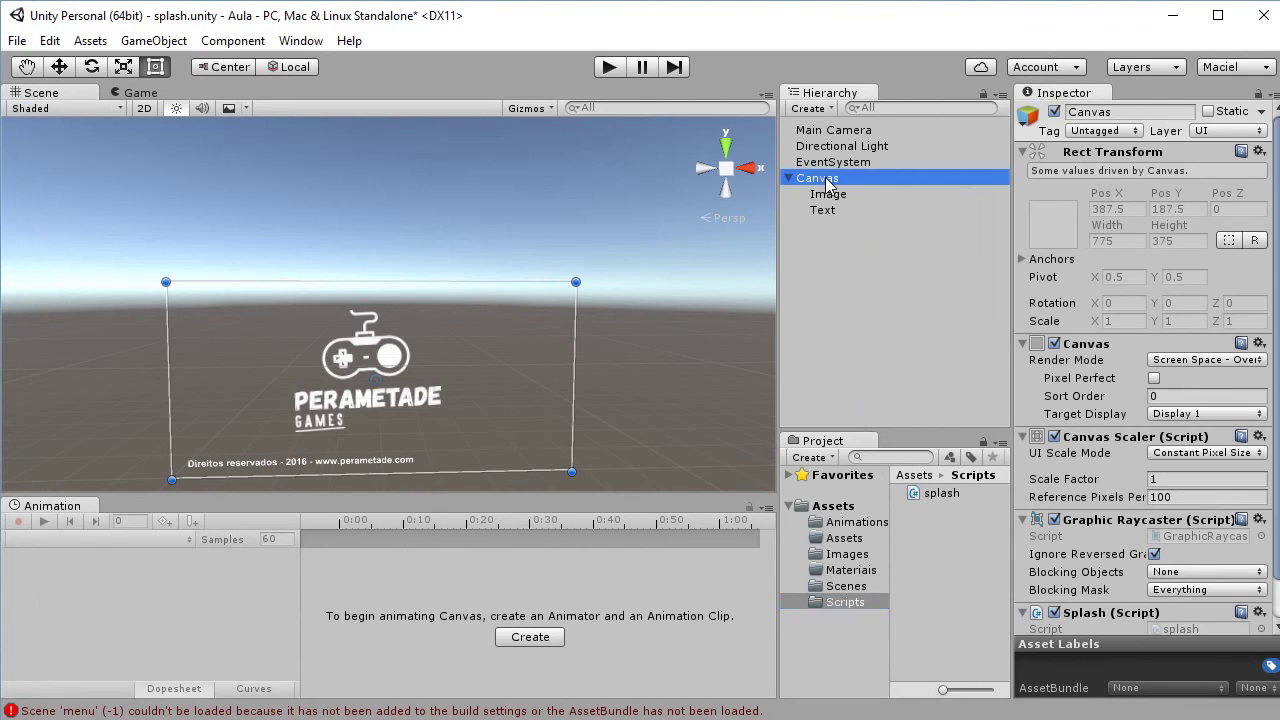
left_click(975, 614)
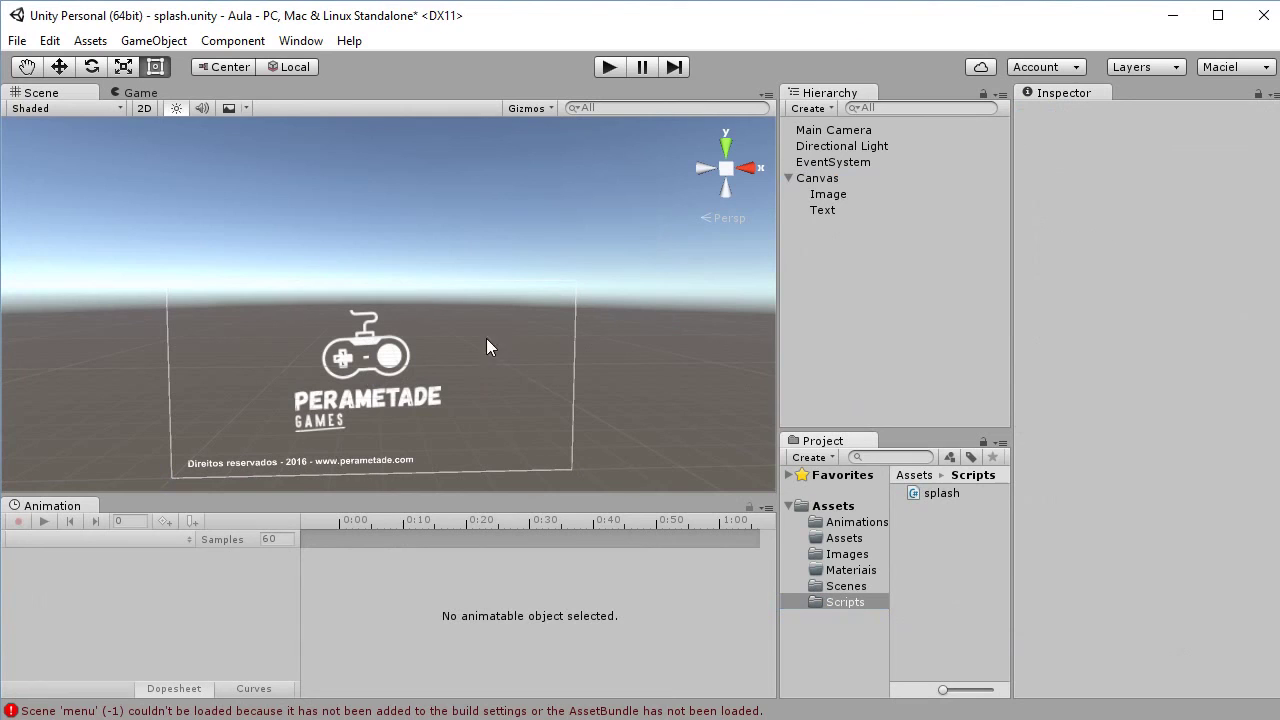
left_click(612, 73)
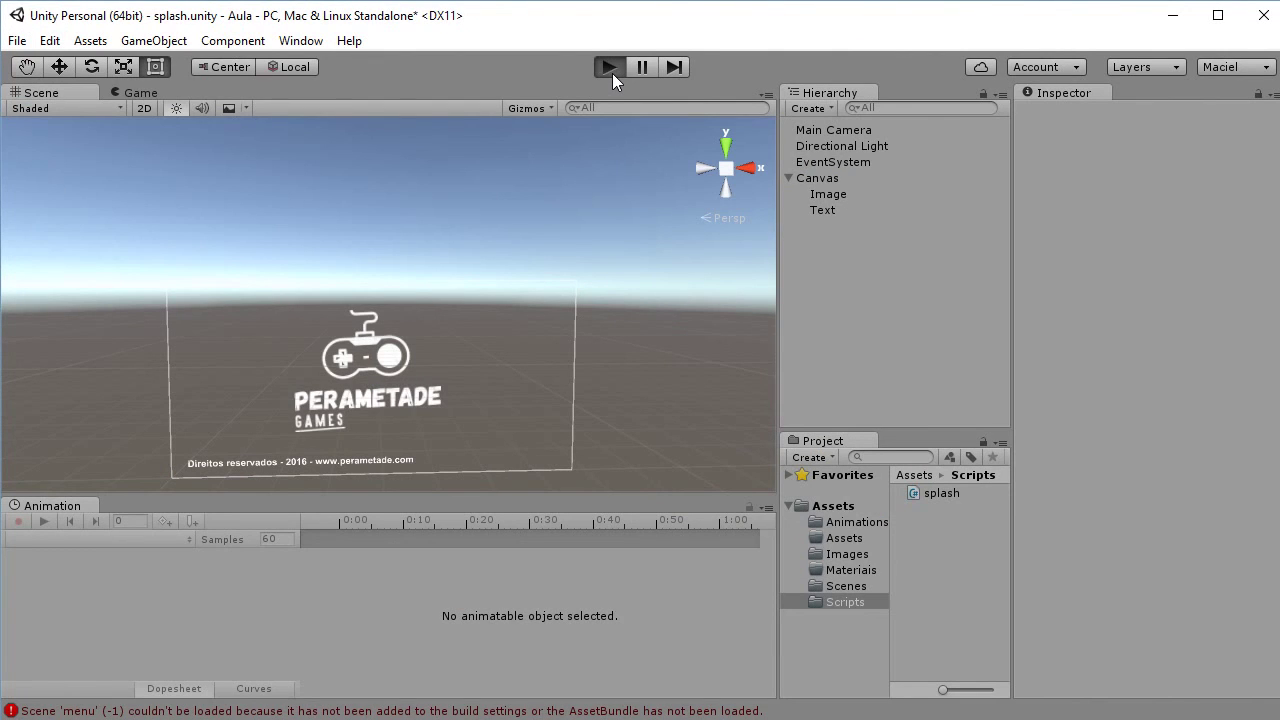